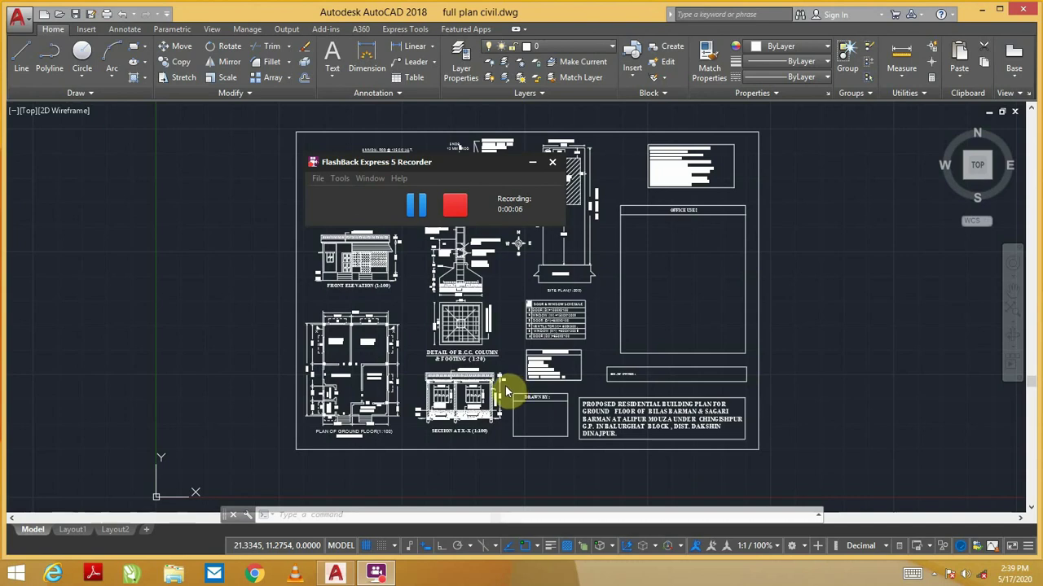
- Pan and zoom around the full plan sheet to frame the ground floor plan
{"action": "left_click", "coordinate": [532, 161]}
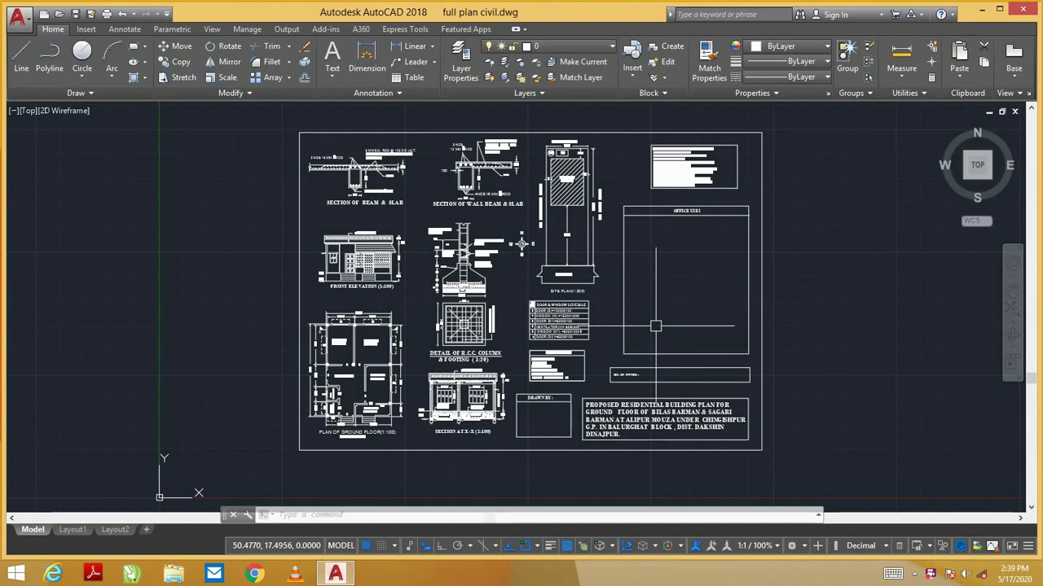
{"action": "scroll", "coordinate": [391, 342], "scroll_direction": "up", "scroll_amount": 2}
{"action": "middle_click_drag", "start_coordinate": [277, 407], "coordinate": [298, 280]}
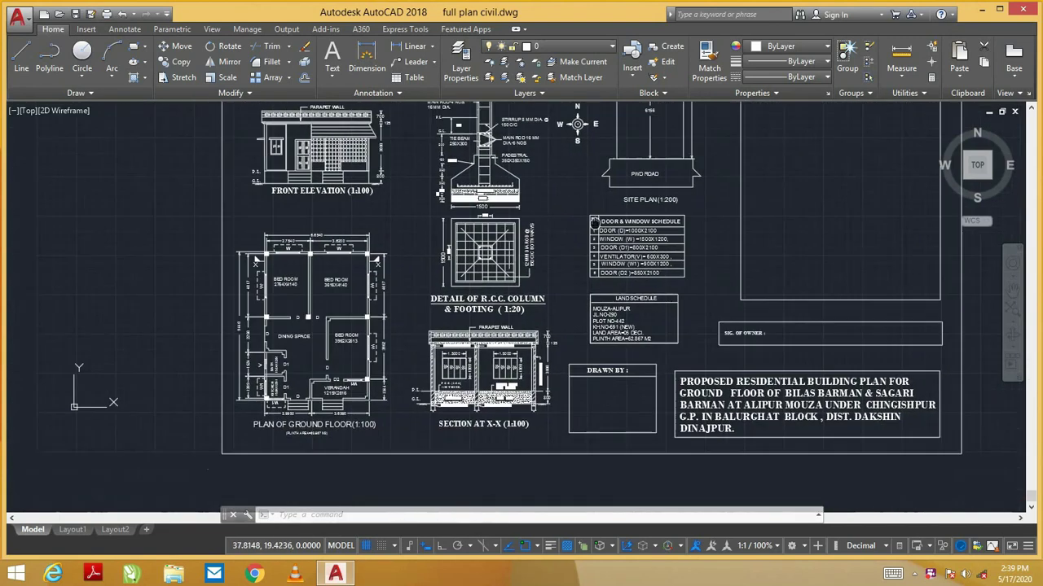
{"action": "scroll", "coordinate": [298, 279], "scroll_direction": "up", "scroll_amount": 2}
{"action": "mouse_move", "coordinate": [358, 348]}
{"action": "middle_mouse_down"}
{"action": "mouse_move", "coordinate": [368, 243]}
{"action": "mouse_move", "coordinate": [366, 361]}
{"action": "middle_mouse_up"}
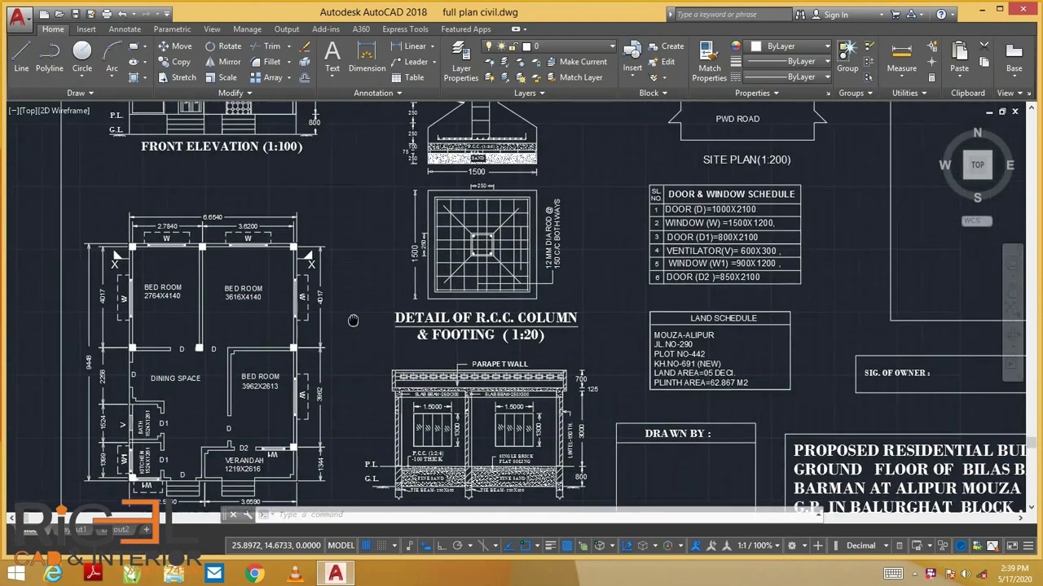
{"action": "scroll", "coordinate": [366, 361], "scroll_direction": "down", "scroll_amount": 2}
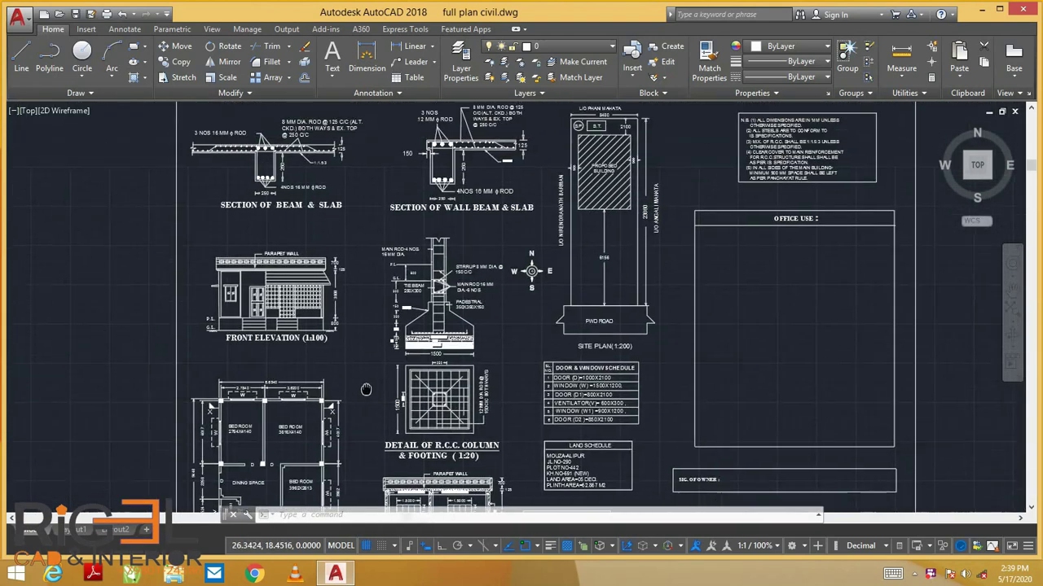
{"action": "scroll", "coordinate": [483, 314], "scroll_direction": "up", "scroll_amount": 2}
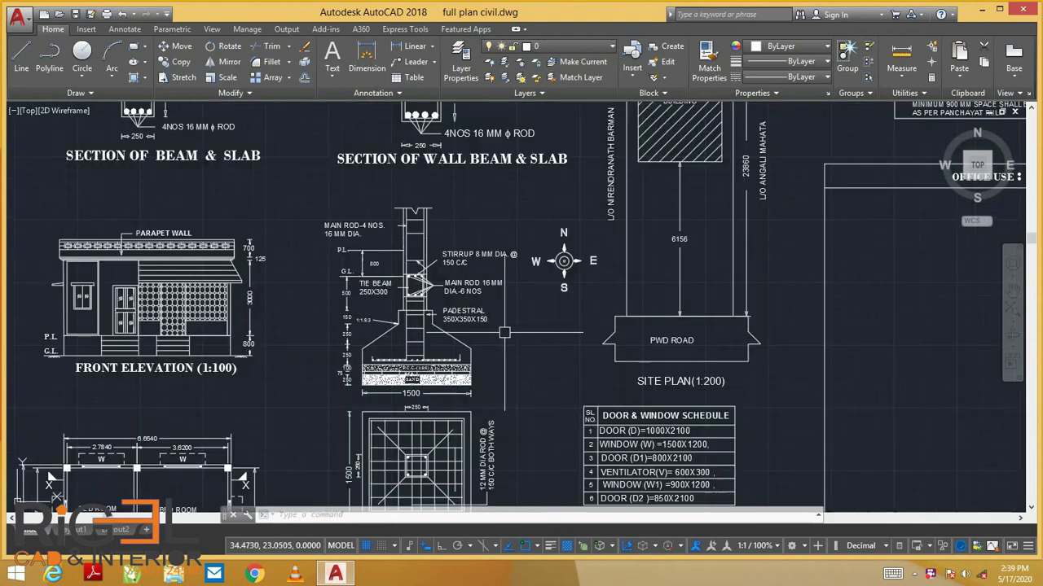
{"action": "mouse_move", "coordinate": [529, 321]}
{"action": "middle_mouse_down"}
{"action": "mouse_move", "coordinate": [531, 250]}
{"action": "mouse_move", "coordinate": [466, 309]}
{"action": "mouse_move", "coordinate": [479, 291]}
{"action": "middle_mouse_up"}
{"action": "scroll", "coordinate": [531, 250], "scroll_direction": "down", "scroll_amount": 2}
{"action": "scroll", "coordinate": [531, 250], "scroll_direction": "down", "scroll_amount": 2}
{"action": "scroll", "coordinate": [531, 250], "scroll_direction": "up", "scroll_amount": 1}
{"action": "scroll", "coordinate": [488, 293], "scroll_direction": "up", "scroll_amount": 1}
{"action": "scroll", "coordinate": [465, 309], "scroll_direction": "up", "scroll_amount": 1}
{"action": "scroll", "coordinate": [479, 291], "scroll_direction": "down", "scroll_amount": 1}
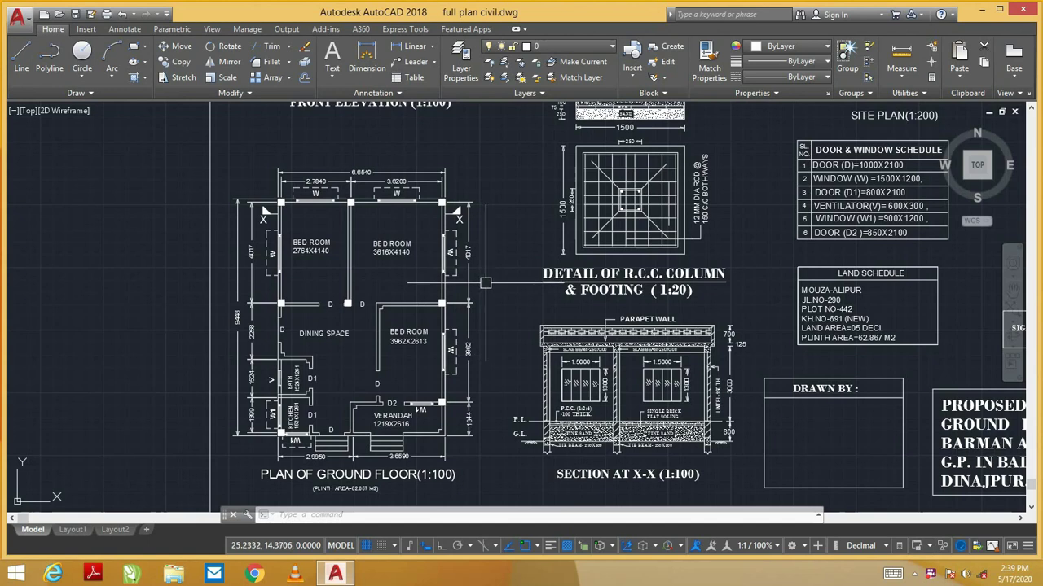
{"action": "mouse_move", "coordinate": [485, 283]}
{"action": "middle_mouse_down"}
{"action": "mouse_move", "coordinate": [483, 255]}
{"action": "mouse_move", "coordinate": [444, 217]}
{"action": "middle_mouse_up"}
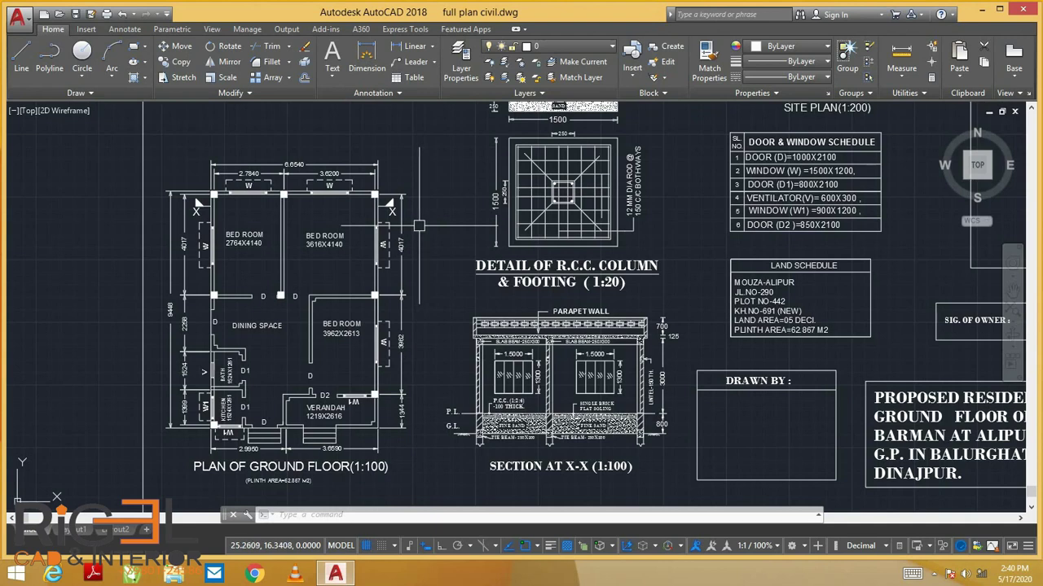
{"action": "middle_click_drag", "start_coordinate": [418, 225], "coordinate": [431, 212]}
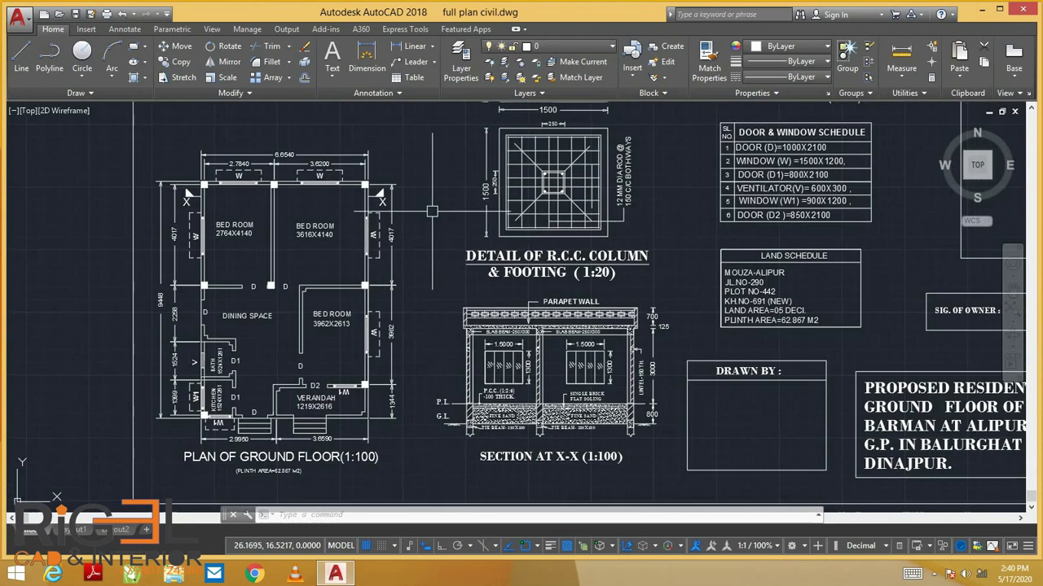
{"action": "scroll", "coordinate": [432, 211], "scroll_direction": "down", "scroll_amount": 5}
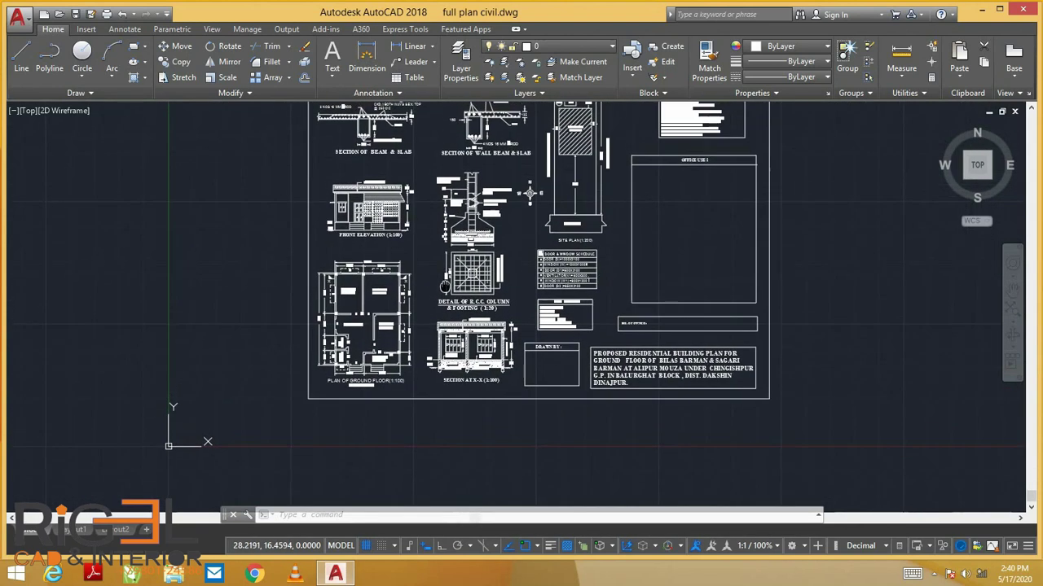
{"action": "middle_click_drag", "start_coordinate": [530, 193], "coordinate": [512, 210]}
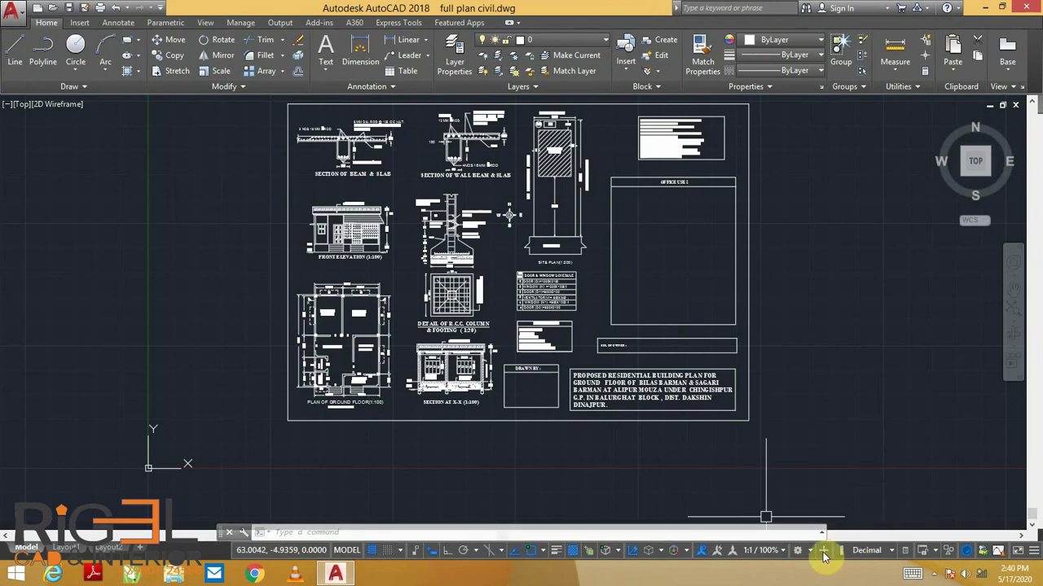
- Switch to the 3D Modeling workspace and the Conceptual visual style
{"action": "left_click", "coordinate": [810, 553]}
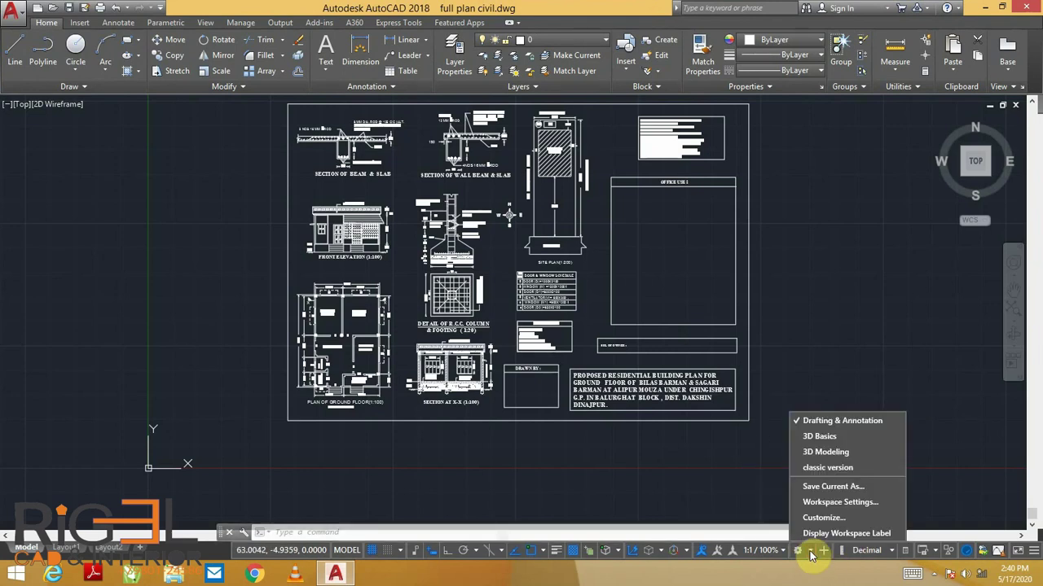
{"action": "left_click", "coordinate": [825, 452]}
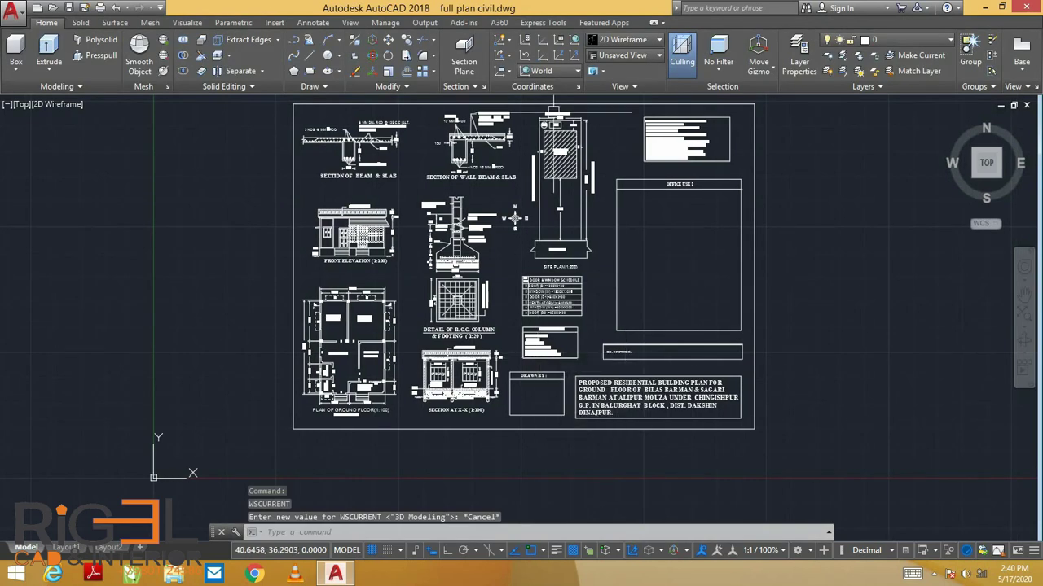
{"action": "left_click", "coordinate": [637, 44]}
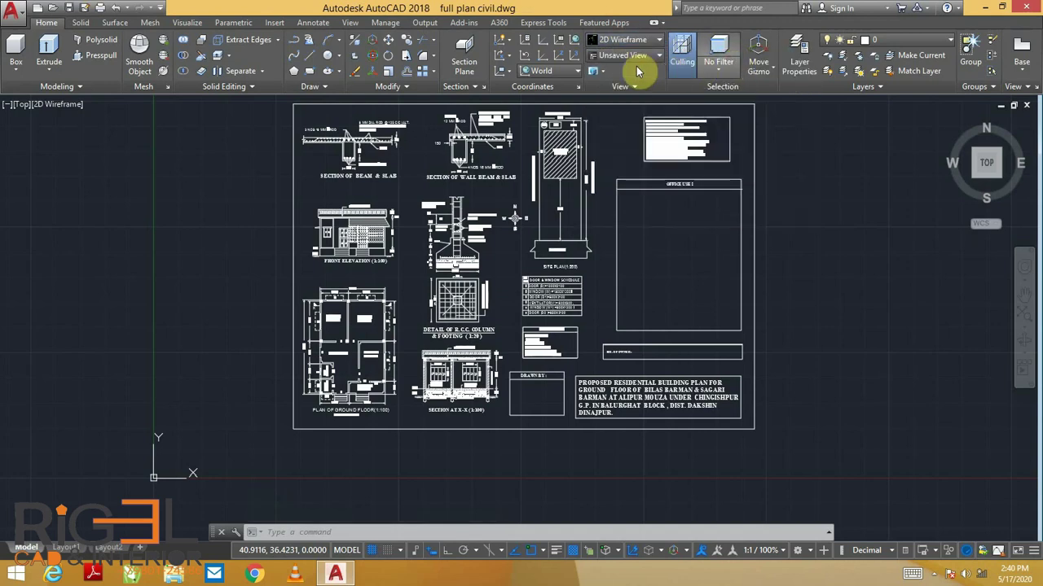
{"action": "left_click", "coordinate": [631, 41]}
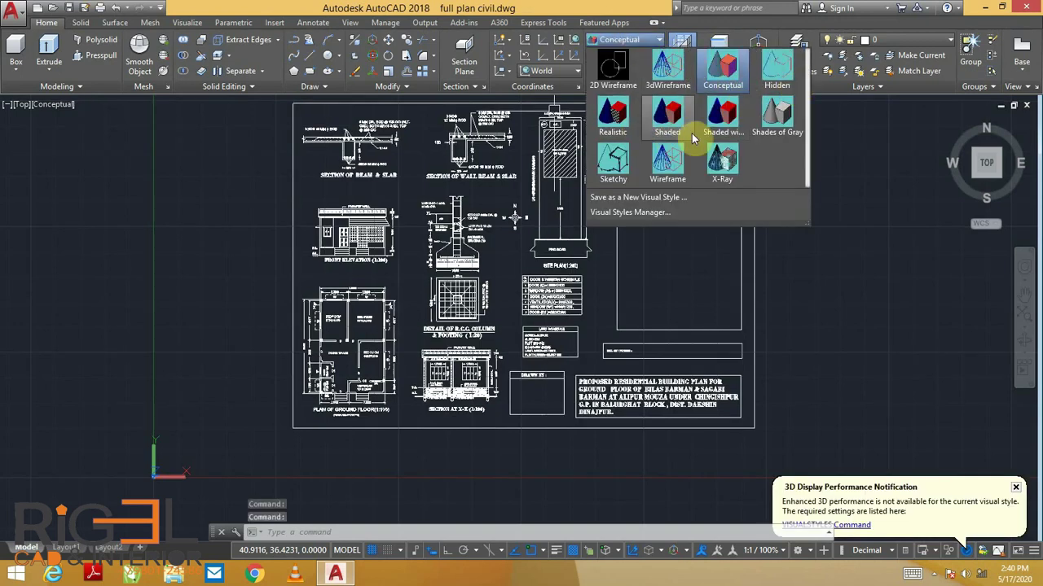
- View the drawing in SE Isometric and orbit it to an angled view
{"action": "left_click", "coordinate": [718, 70]}
{"action": "left_click", "coordinate": [623, 55]}
{"action": "left_click", "coordinate": [626, 161]}
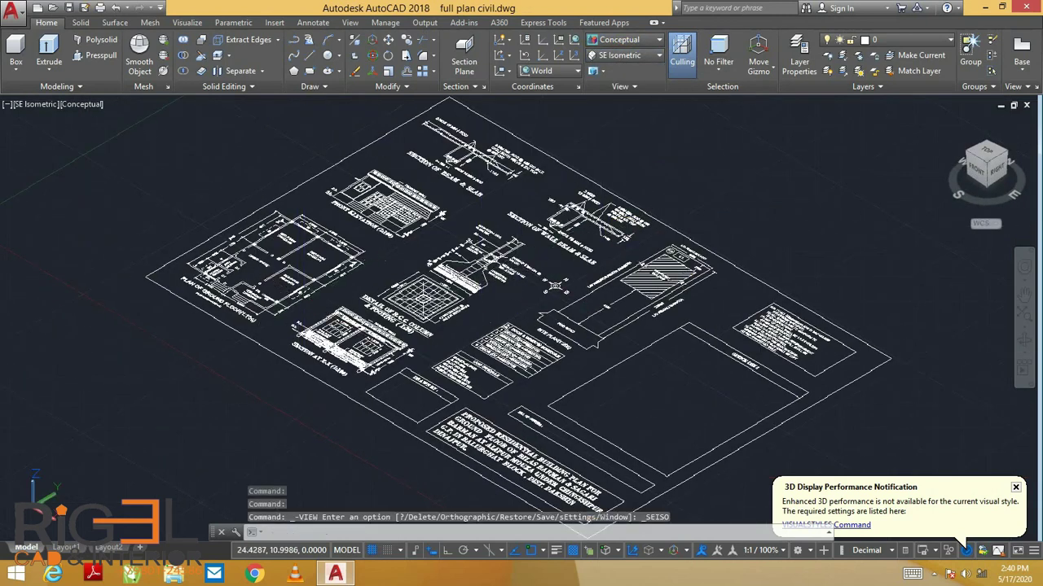
{"action": "scroll", "coordinate": [417, 269], "scroll_direction": "up", "scroll_amount": 2}
{"action": "scroll", "coordinate": [417, 269], "scroll_direction": "up", "scroll_amount": 2}
{"action": "scroll", "coordinate": [417, 269], "scroll_direction": "up", "scroll_amount": 2}
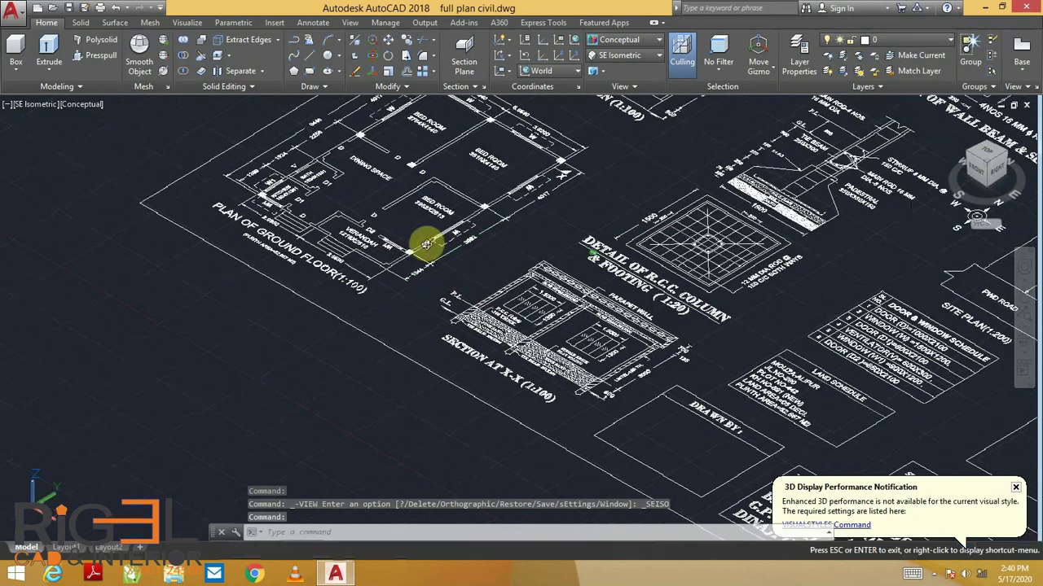
{"action": "mouse_move", "coordinate": [417, 269]}
{"action": "middle_mouse_down", "text": "shift"}
{"action": "mouse_move", "coordinate": [701, 298]}
{"action": "mouse_move", "coordinate": [647, 238]}
{"action": "mouse_move", "coordinate": [502, 261]}
{"action": "mouse_move", "coordinate": [492, 311]}
{"action": "mouse_move", "coordinate": [448, 300]}
{"action": "middle_mouse_up", "text": "shift"}
- Return to a flat top-down view with the ViewCube and centre the ground floor plan
{"action": "scroll", "coordinate": [257, 277], "scroll_direction": "up", "scroll_amount": 2}
{"action": "scroll", "coordinate": [305, 265], "scroll_direction": "down", "scroll_amount": 2}
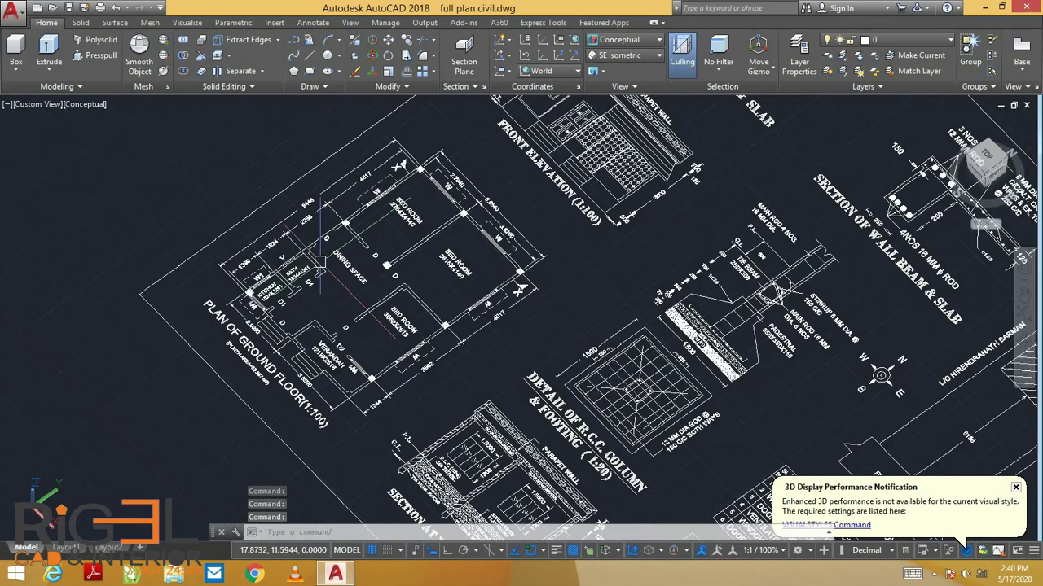
{"action": "middle_click_drag", "start_coordinate": [414, 289], "coordinate": [377, 323]}
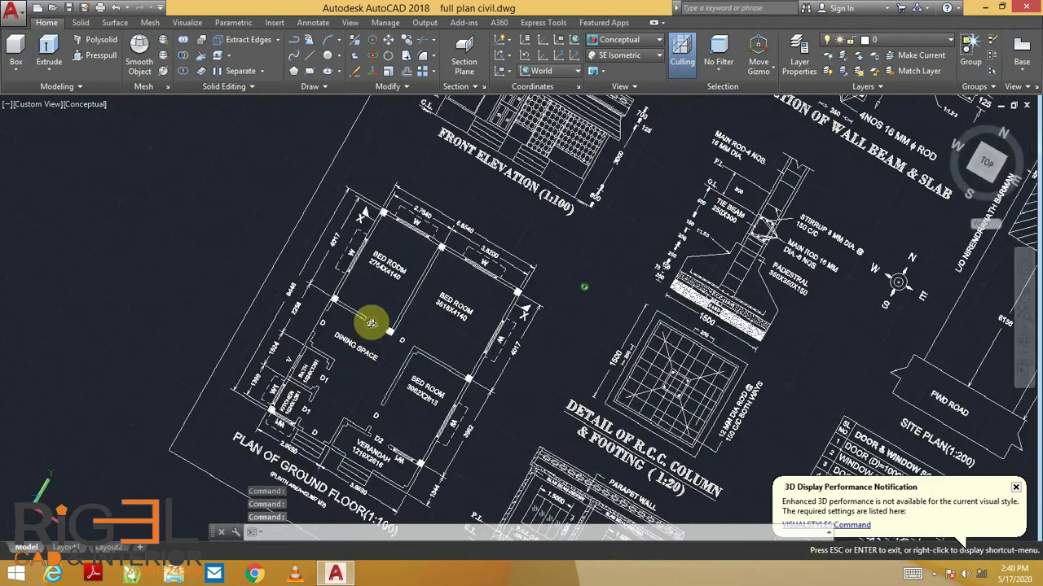
{"action": "left_click", "coordinate": [988, 166]}
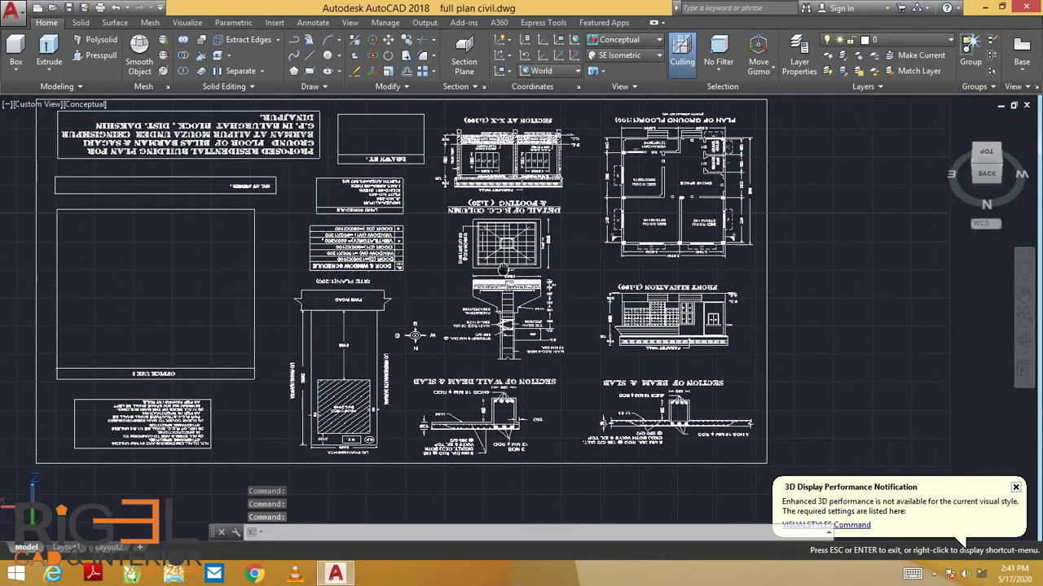
{"action": "scroll", "coordinate": [593, 258], "scroll_direction": "up", "scroll_amount": 2}
{"action": "middle_click_drag", "start_coordinate": [755, 159], "coordinate": [600, 219]}
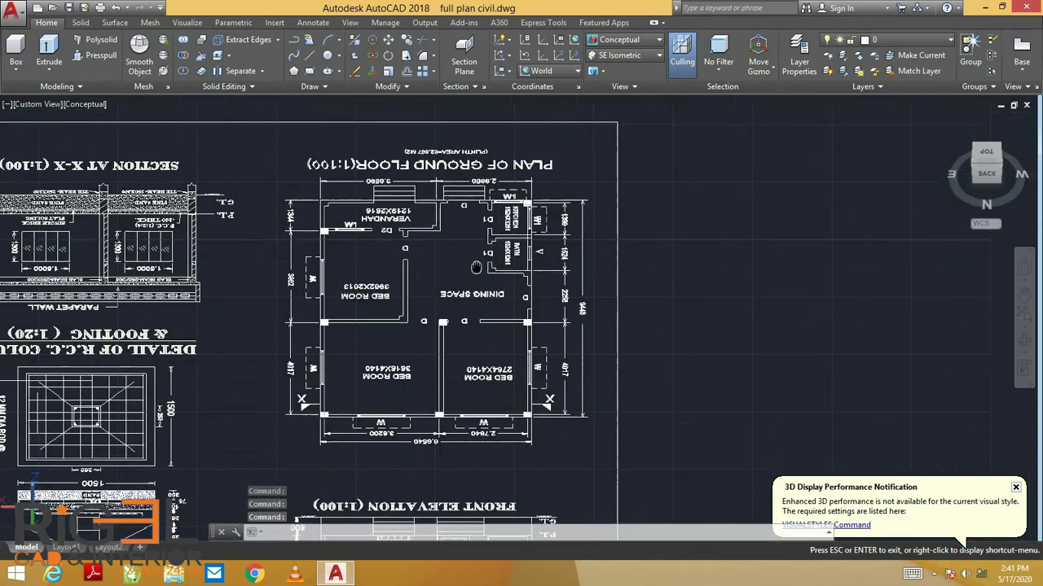
- Delete the dimensions along the right, bottom and left sides of the plan
{"action": "left_click", "coordinate": [590, 187]}
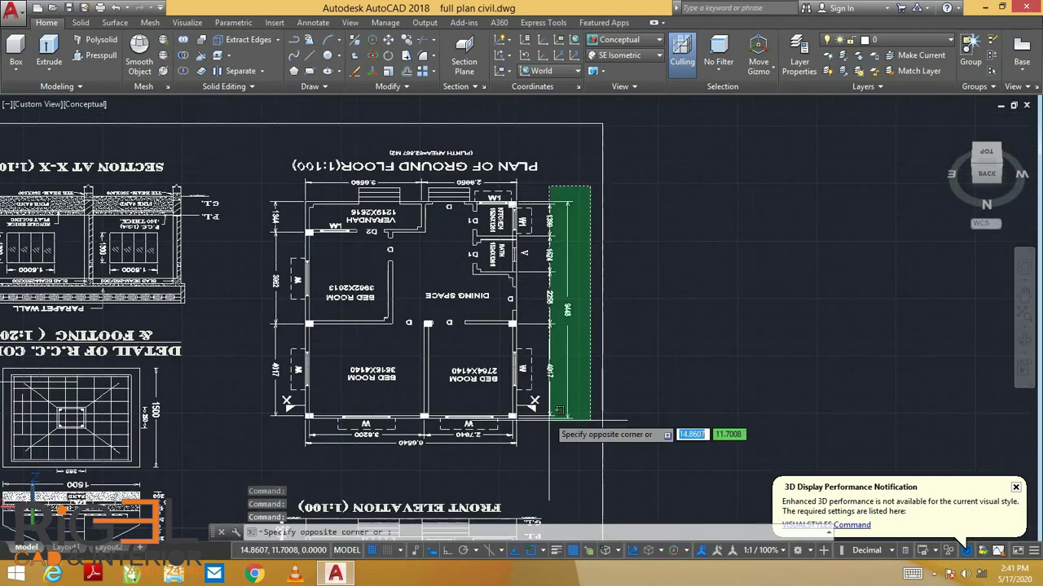
{"action": "left_click", "coordinate": [539, 461]}
{"action": "key", "text": "Delete"}
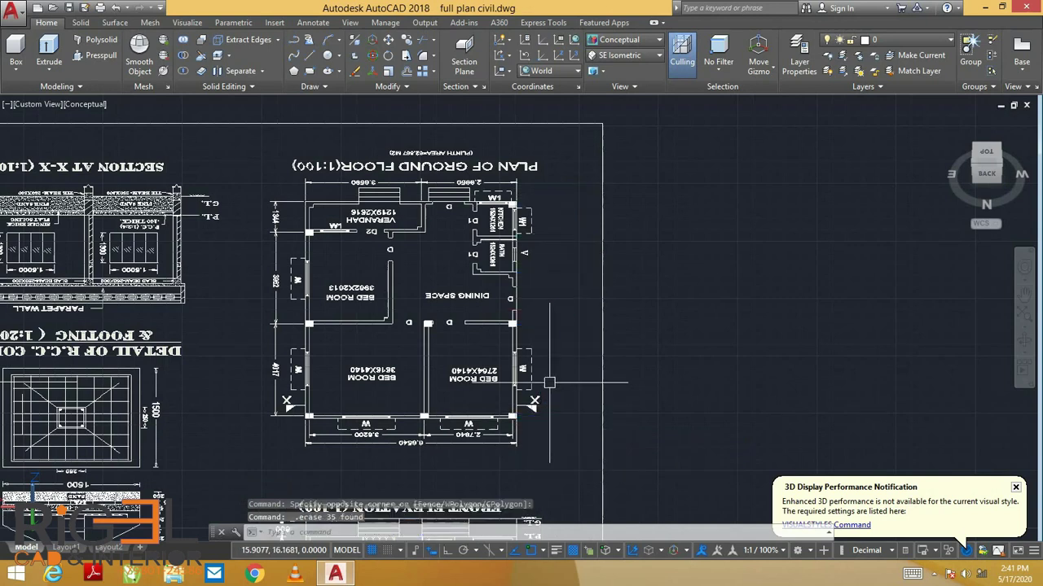
{"action": "left_click", "coordinate": [571, 453]}
{"action": "left_click", "coordinate": [342, 434]}
{"action": "key", "text": "Delete"}
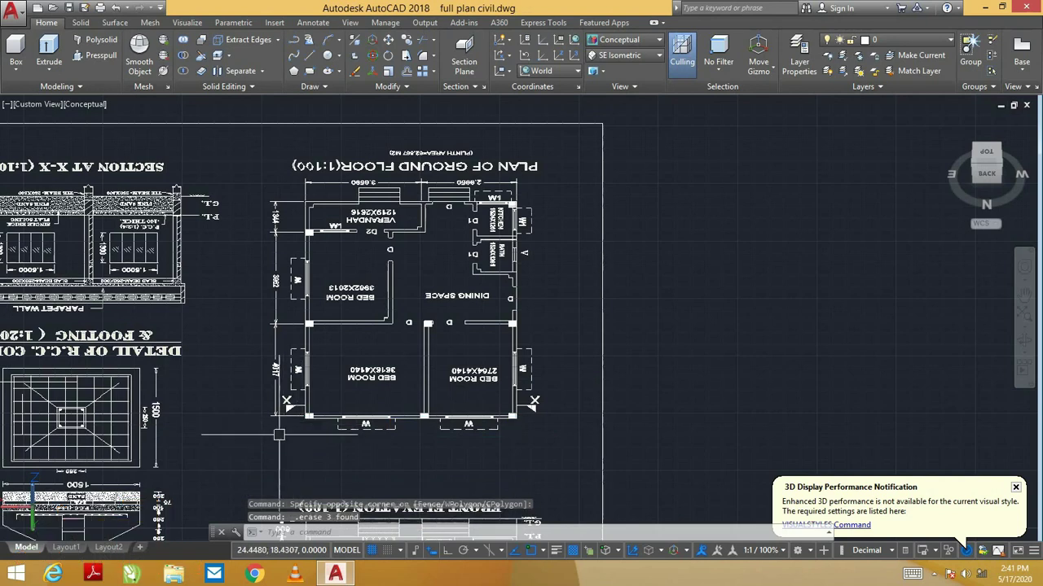
{"action": "left_click", "coordinate": [277, 460]}
{"action": "left_click", "coordinate": [245, 202]}
{"action": "key", "text": "Delete"}
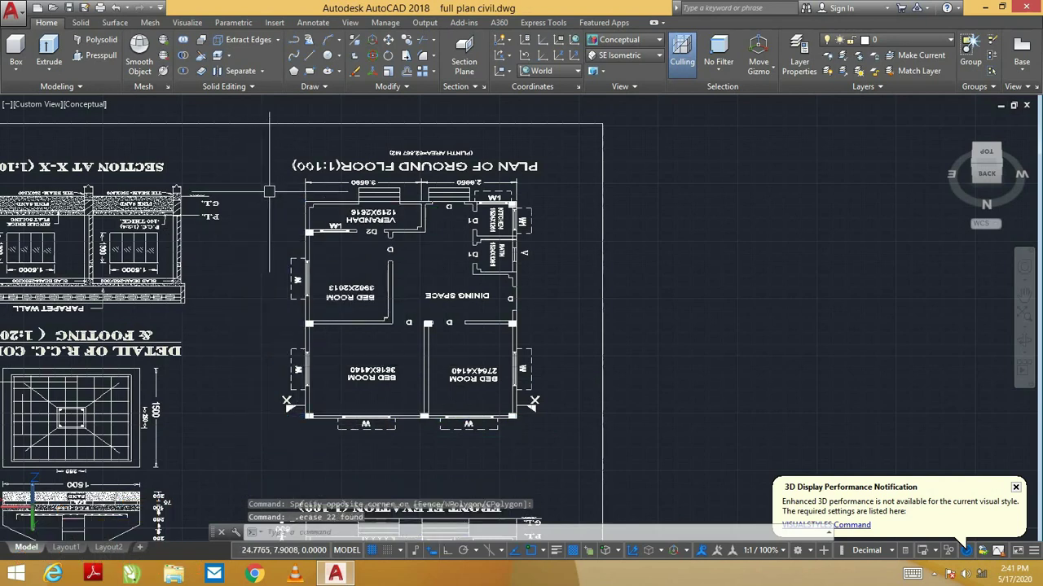
- Delete the PLAN OF GROUND FLOOR(1:100) title, plinth text, and the 3.6660 and 2.8660 dimensions
{"action": "left_click", "coordinate": [269, 118]}
{"action": "left_click", "coordinate": [583, 205]}
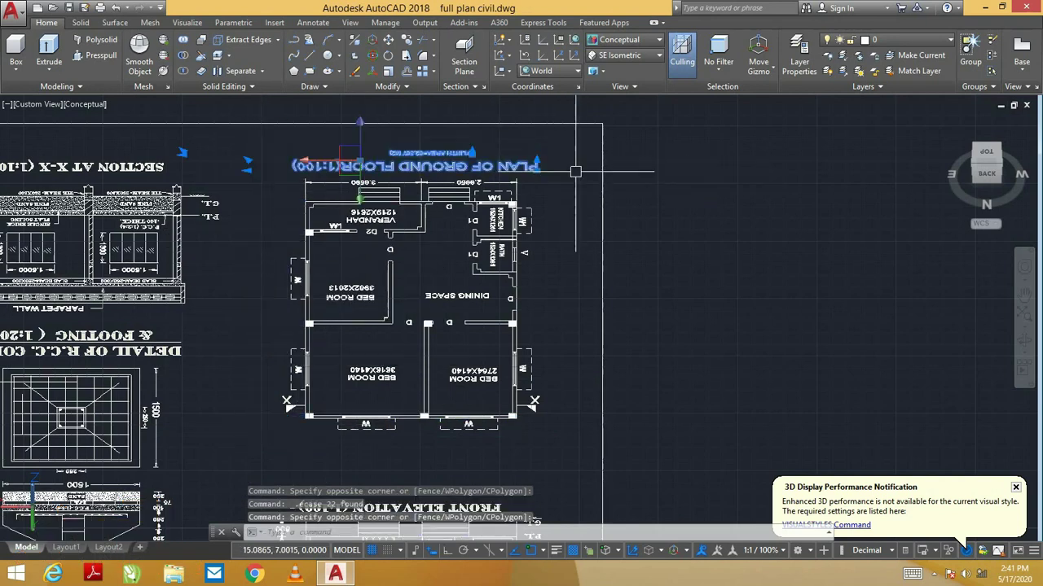
{"action": "key", "text": "Delete"}
{"action": "left_click", "coordinate": [321, 185]}
{"action": "key", "text": "Delete"}
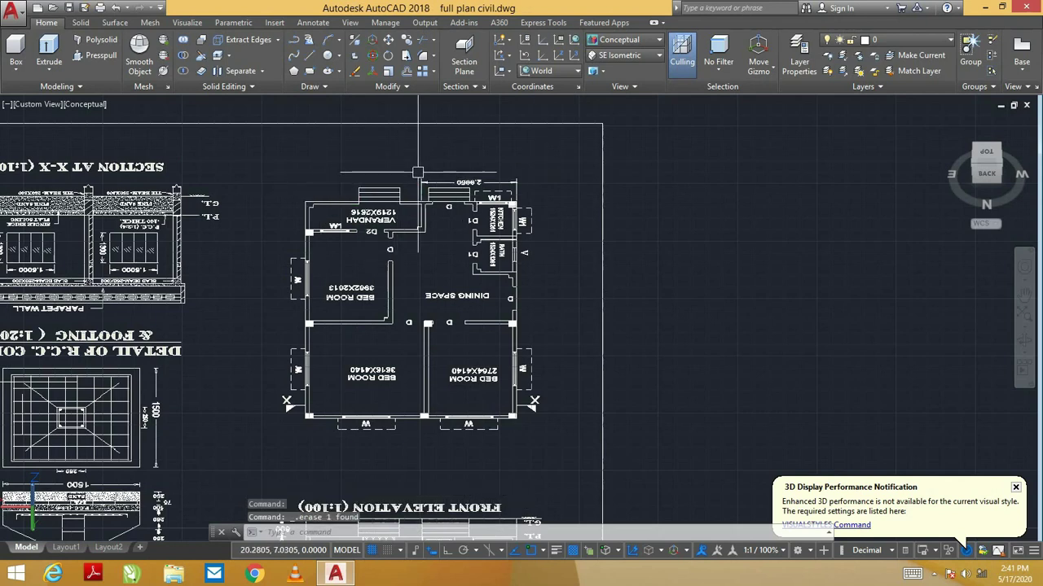
{"action": "left_click", "coordinate": [486, 179]}
{"action": "key", "text": "Delete"}
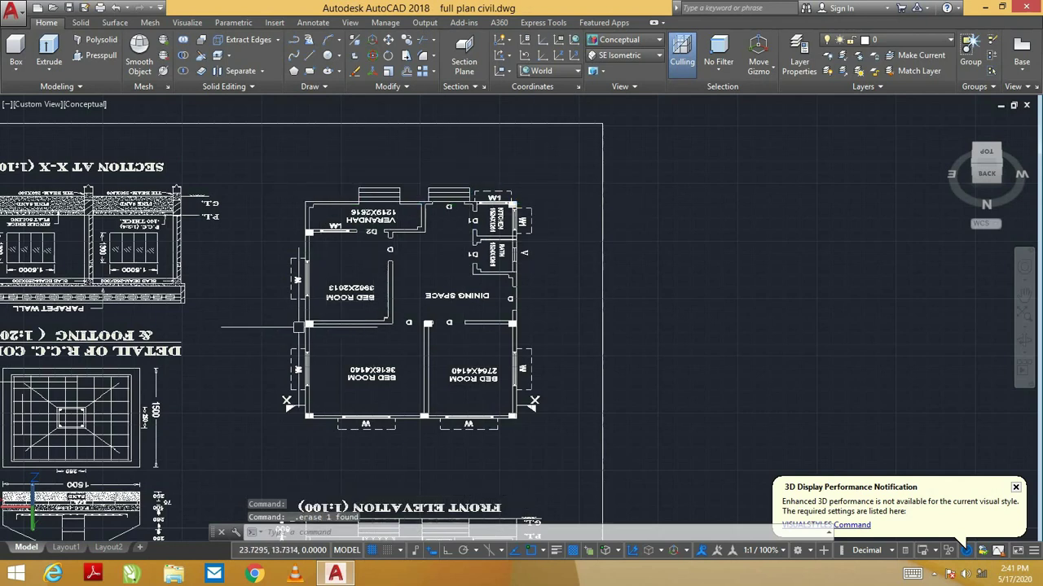
- Zoom into the rooms and erase the DINING SPACE and left bedroom labels
{"action": "scroll", "coordinate": [521, 272], "scroll_direction": "up", "scroll_amount": 3}
{"action": "scroll", "coordinate": [521, 272], "scroll_direction": "up", "scroll_amount": 2}
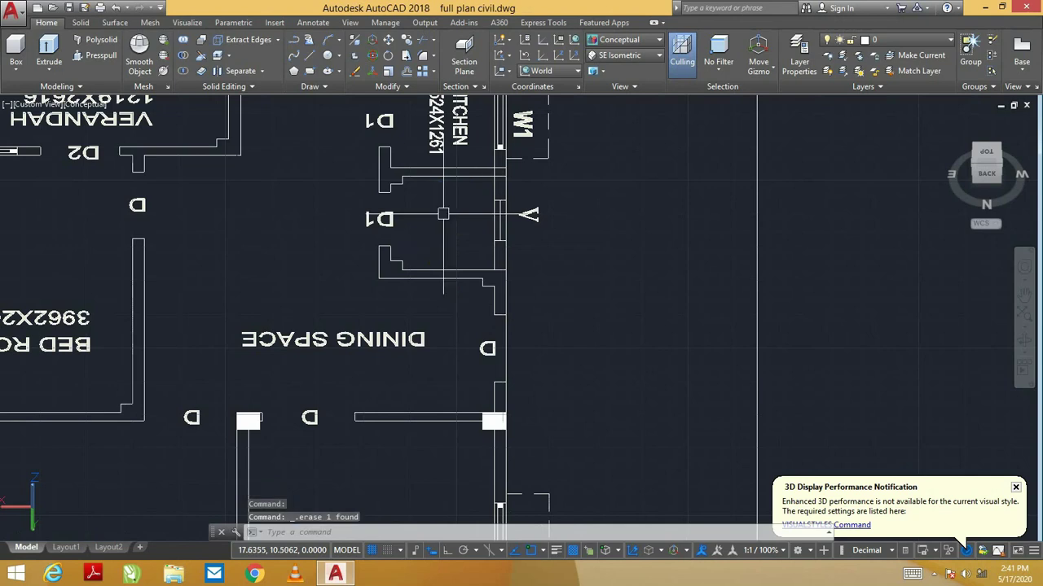
{"action": "scroll", "coordinate": [414, 221], "scroll_direction": "down", "scroll_amount": 1}
{"action": "scroll", "coordinate": [414, 221], "scroll_direction": "up", "scroll_amount": 1}
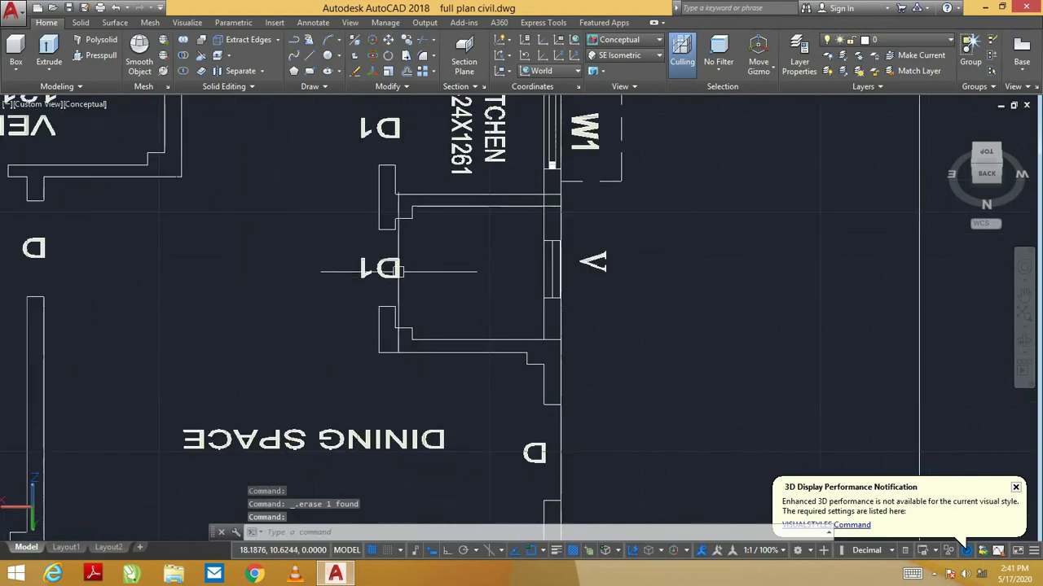
{"action": "scroll", "coordinate": [366, 269], "scroll_direction": "up", "scroll_amount": 2}
{"action": "middle_click_drag", "start_coordinate": [456, 199], "coordinate": [468, 343]}
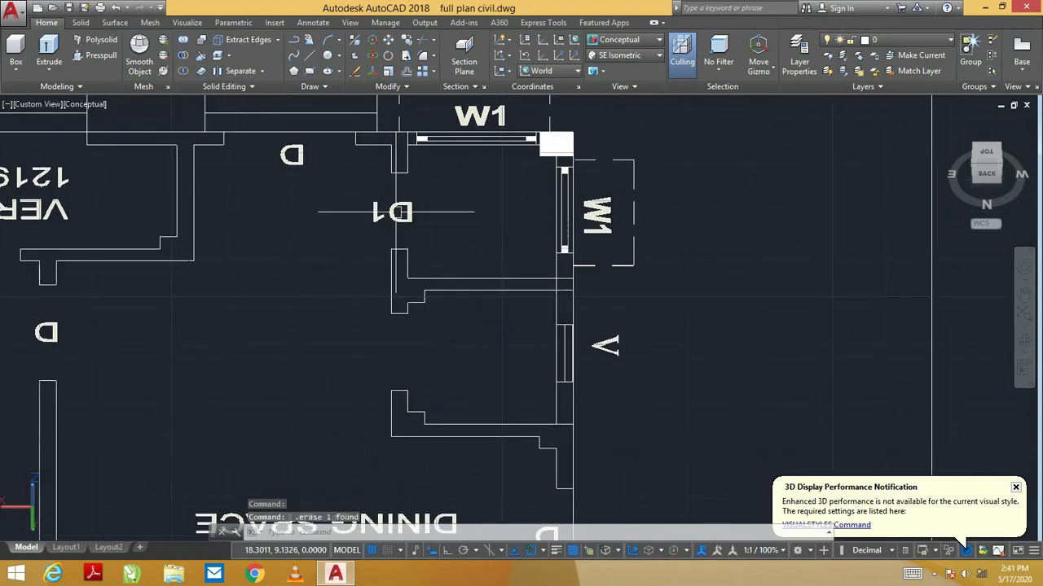
{"action": "scroll", "coordinate": [391, 252], "scroll_direction": "down", "scroll_amount": 5}
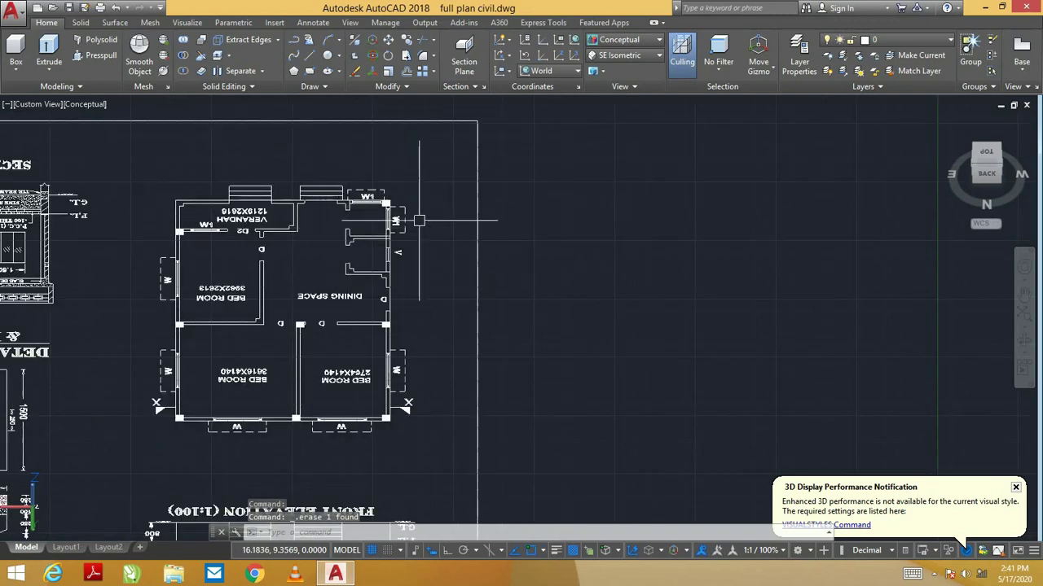
{"action": "scroll", "coordinate": [408, 222], "scroll_direction": "up", "scroll_amount": 5}
{"action": "scroll", "coordinate": [450, 301], "scroll_direction": "down", "scroll_amount": 2}
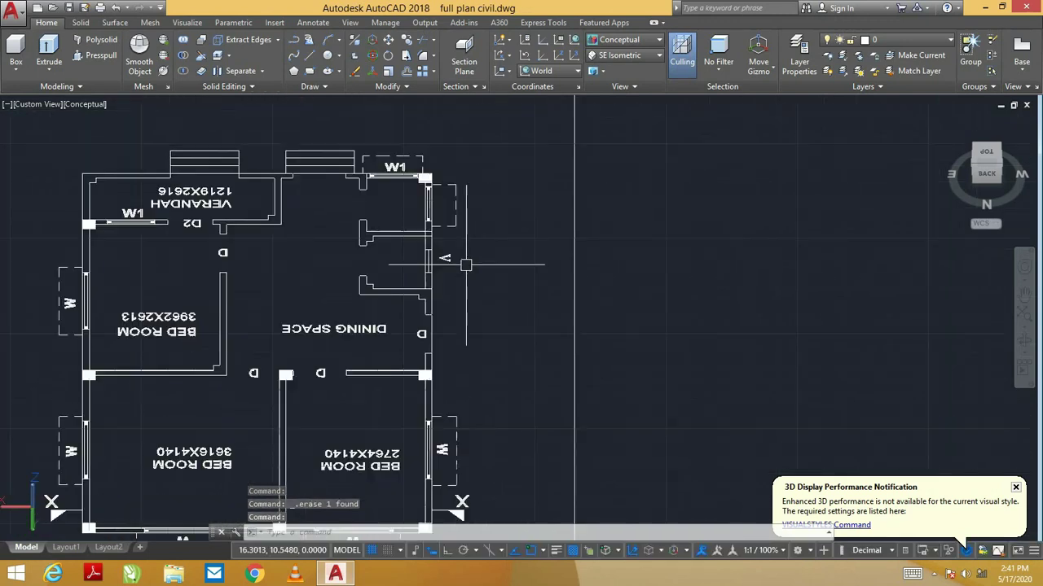
{"action": "scroll", "coordinate": [466, 256], "scroll_direction": "down", "scroll_amount": 3}
{"action": "left_click", "coordinate": [370, 305]}
{"action": "key", "text": "Delete"}
{"action": "left_click", "coordinate": [278, 307]}
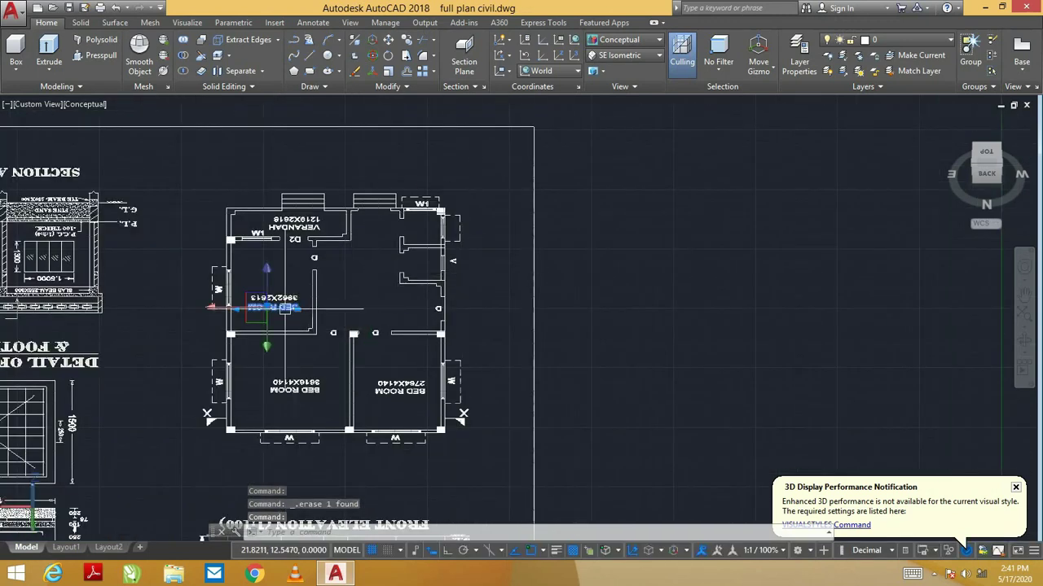
{"action": "key", "text": "Delete"}
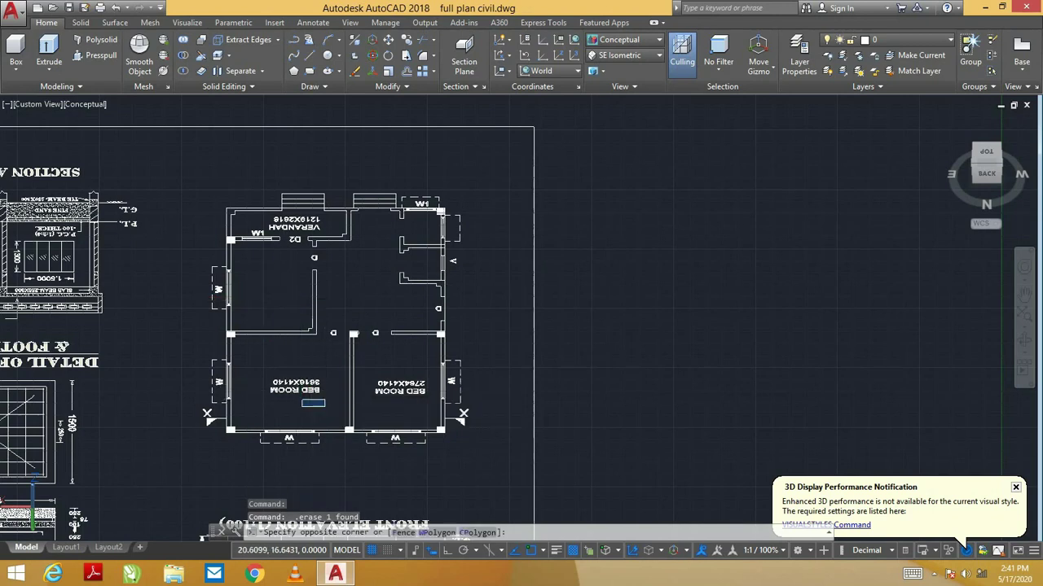
- Erase the left and right BED ROOM labels
{"action": "left_click", "coordinate": [328, 404]}
{"action": "left_click", "coordinate": [275, 379]}
{"action": "key", "text": "Delete"}
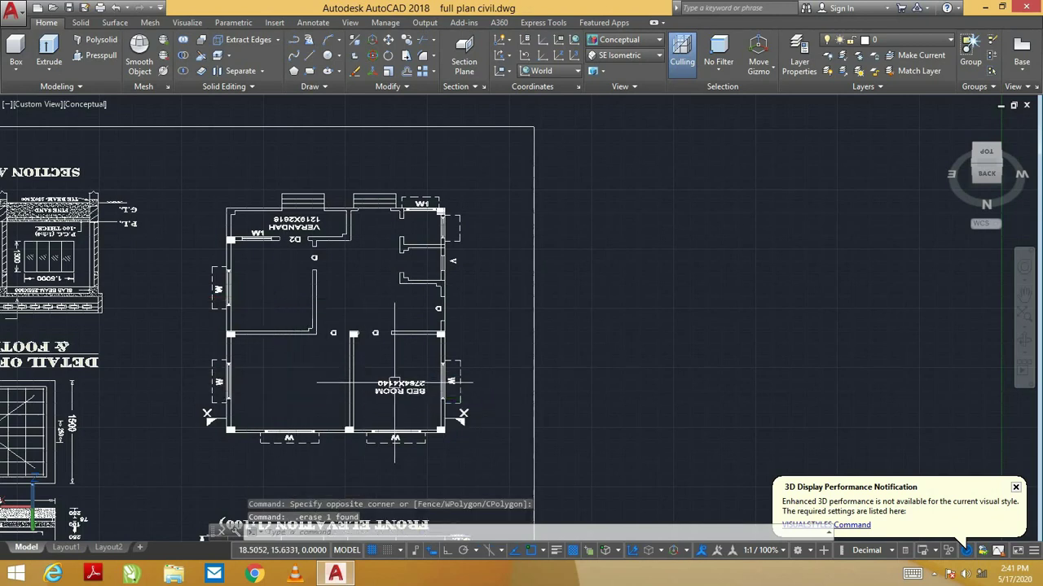
{"action": "left_click", "coordinate": [384, 371]}
{"action": "key", "text": "Delete"}
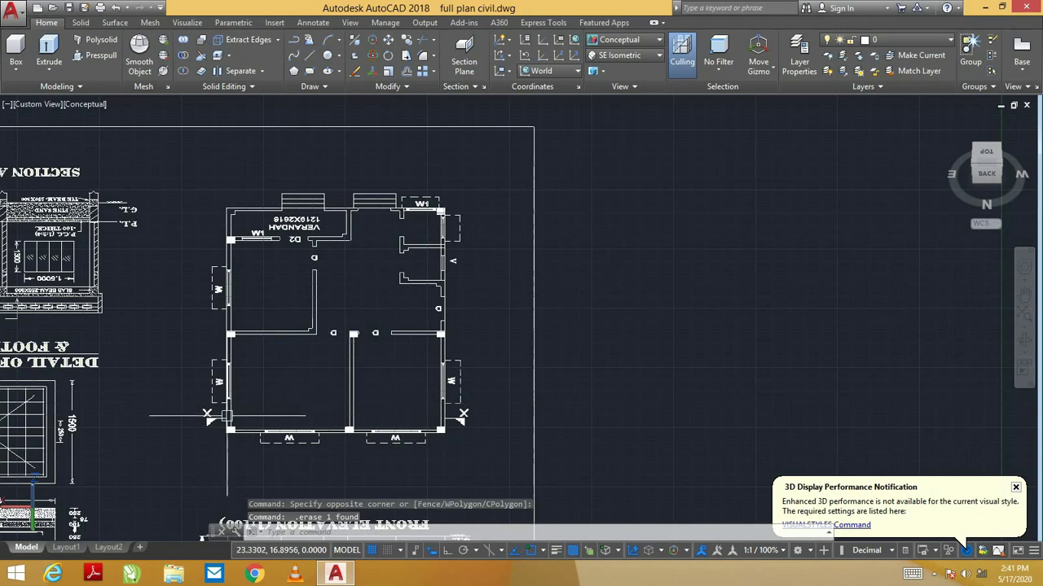
- Erase the W1 window tag near the verandah and a door D tag, then orbit into a tilted 3D view
{"action": "scroll", "coordinate": [297, 217], "scroll_direction": "up", "scroll_amount": 3}
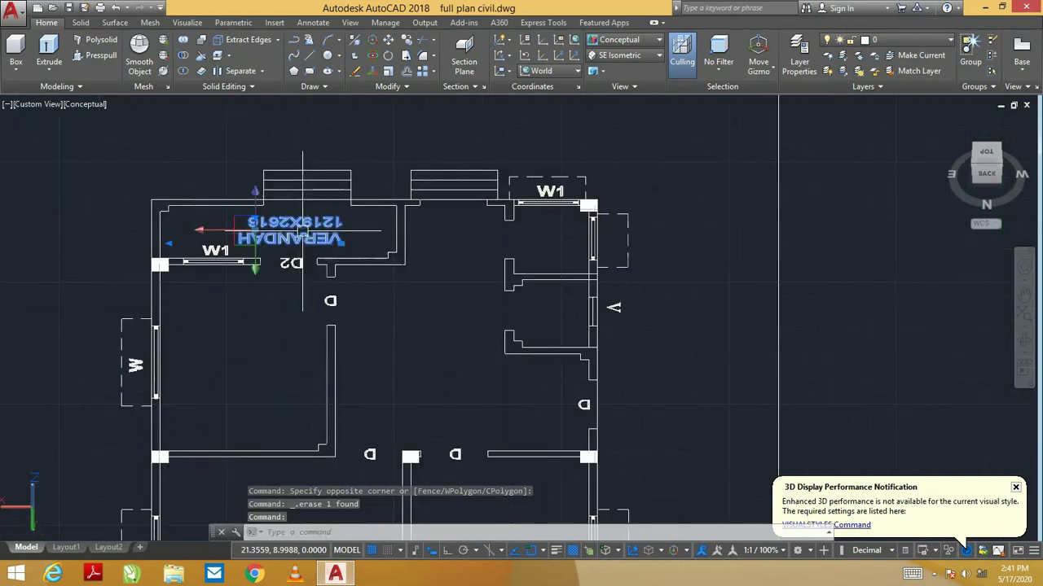
{"action": "left_click", "coordinate": [209, 247]}
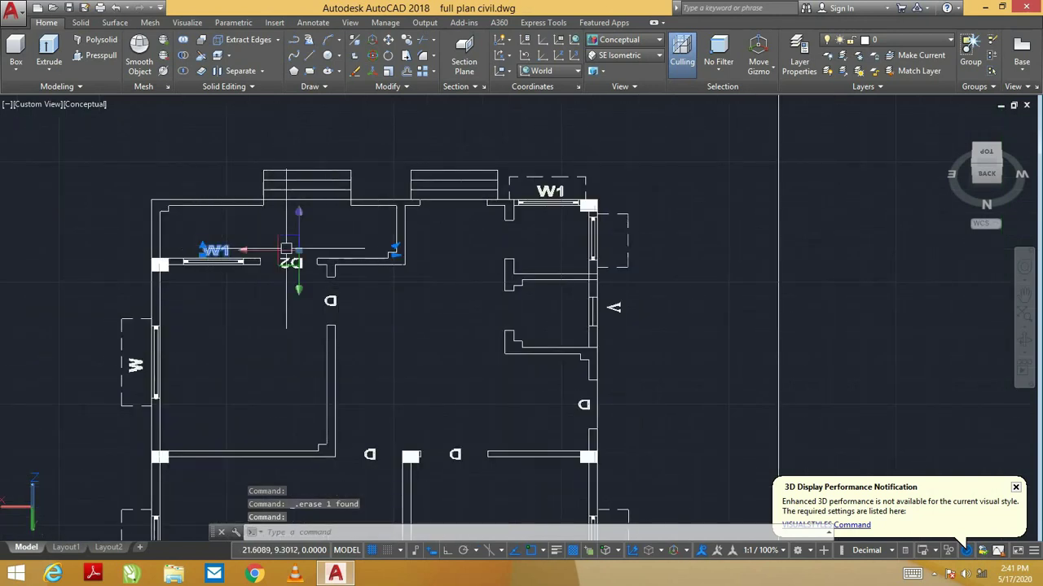
{"action": "key", "text": "Delete"}
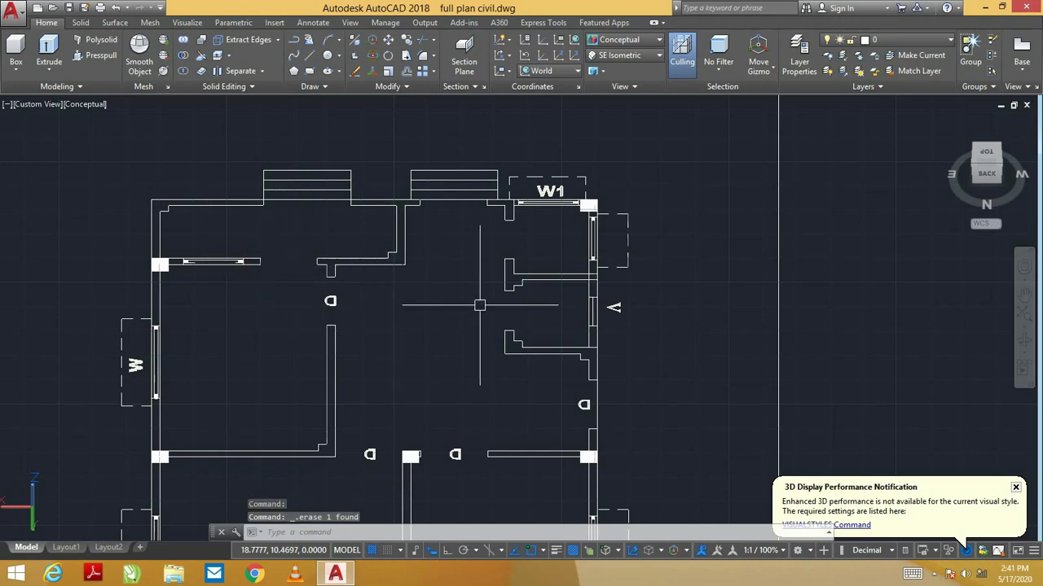
{"action": "middle_click_drag", "start_coordinate": [426, 430], "coordinate": [469, 332]}
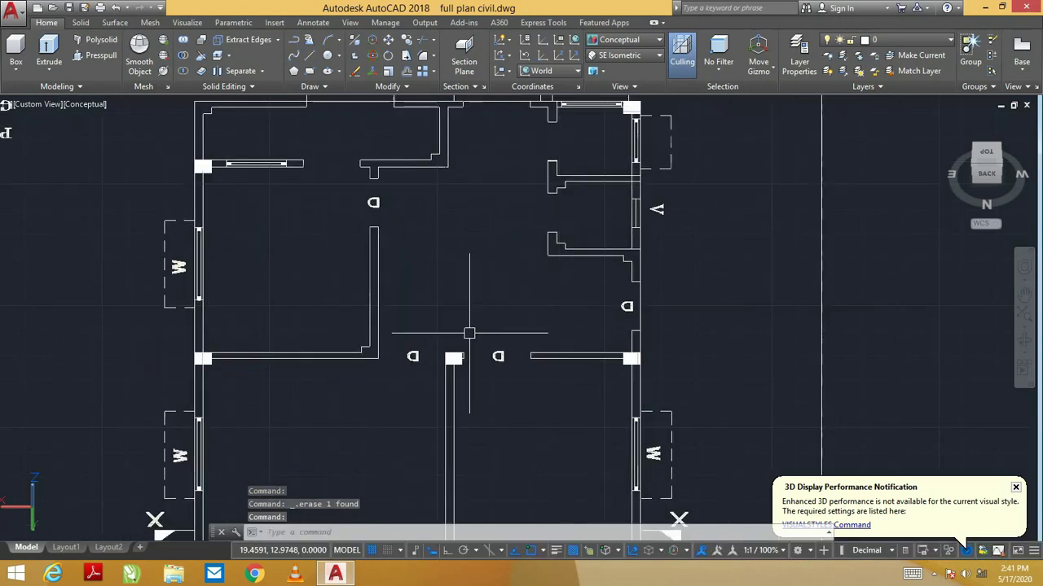
{"action": "left_click", "coordinate": [481, 342]}
{"action": "left_click", "coordinate": [512, 349]}
{"action": "key", "text": "Delete"}
{"action": "left_click", "coordinate": [437, 366]}
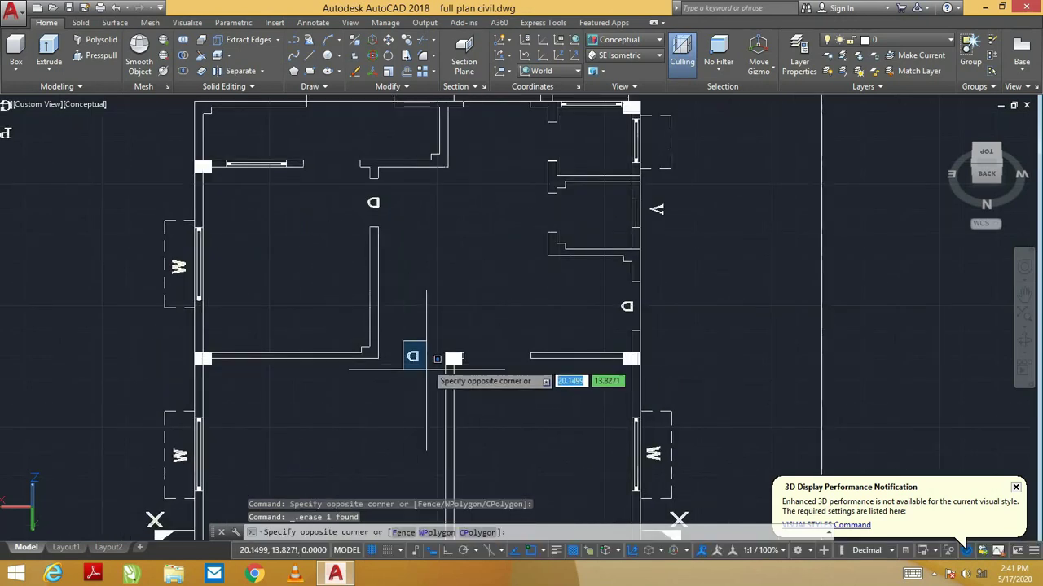
{"action": "scroll", "coordinate": [443, 373], "scroll_direction": "down", "scroll_amount": 2}
{"action": "key", "text": "Escape"}
{"action": "scroll", "coordinate": [530, 346], "scroll_direction": "down", "scroll_amount": 3}
{"action": "mouse_move", "coordinate": [473, 349]}
{"action": "middle_mouse_down", "text": "shift"}
{"action": "mouse_move", "coordinate": [738, 325]}
{"action": "mouse_move", "coordinate": [424, 424]}
{"action": "middle_mouse_up", "text": "shift"}
- Box a 3-unit-tall column at the plan's top-left wall corner
{"action": "right_click", "coordinate": [413, 417], "text": "shift"}
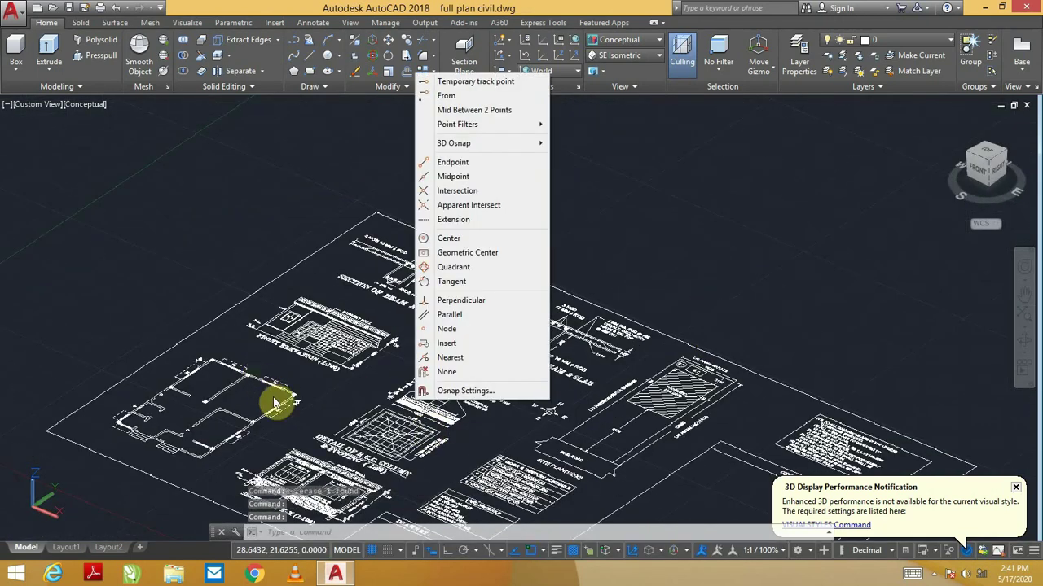
{"action": "key", "text": "Escape"}
{"action": "mouse_move", "coordinate": [209, 298]}
{"action": "middle_mouse_down", "text": "shift"}
{"action": "mouse_move", "coordinate": [352, 353]}
{"action": "mouse_move", "coordinate": [326, 326]}
{"action": "middle_mouse_up", "text": "shift"}
{"action": "scroll", "coordinate": [342, 350], "scroll_direction": "up", "scroll_amount": 5}
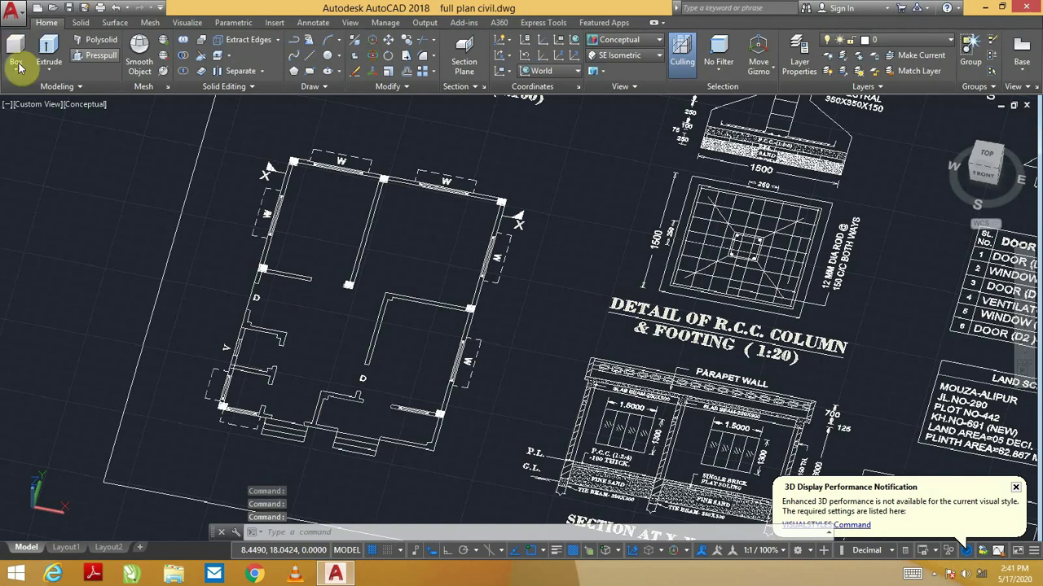
{"action": "key", "text": "space"}
{"action": "scroll", "coordinate": [326, 175], "scroll_direction": "up", "scroll_amount": 1}
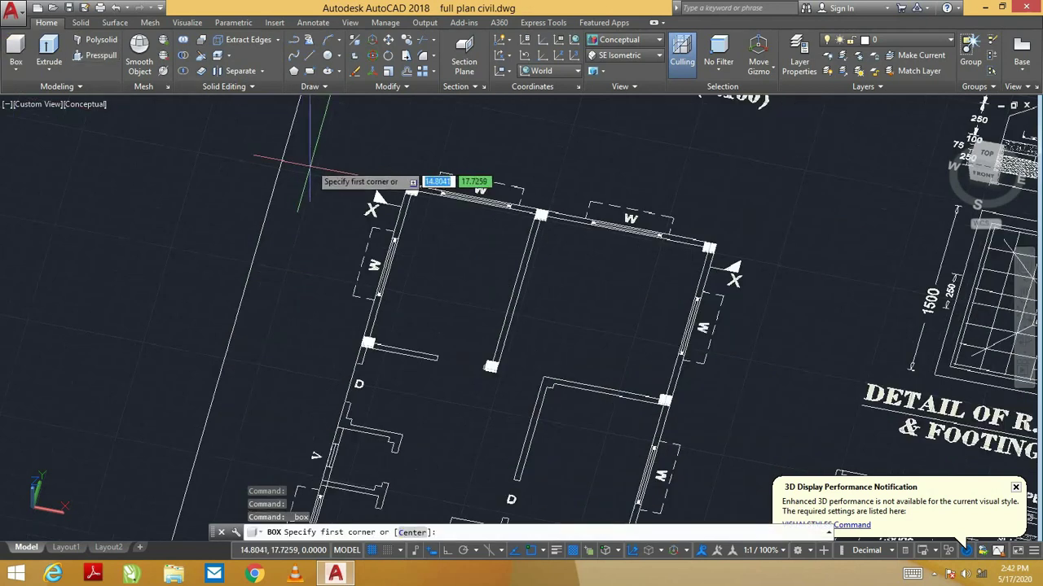
{"action": "scroll", "coordinate": [399, 185], "scroll_direction": "up", "scroll_amount": 2}
{"action": "scroll", "coordinate": [383, 183], "scroll_direction": "up", "scroll_amount": 2}
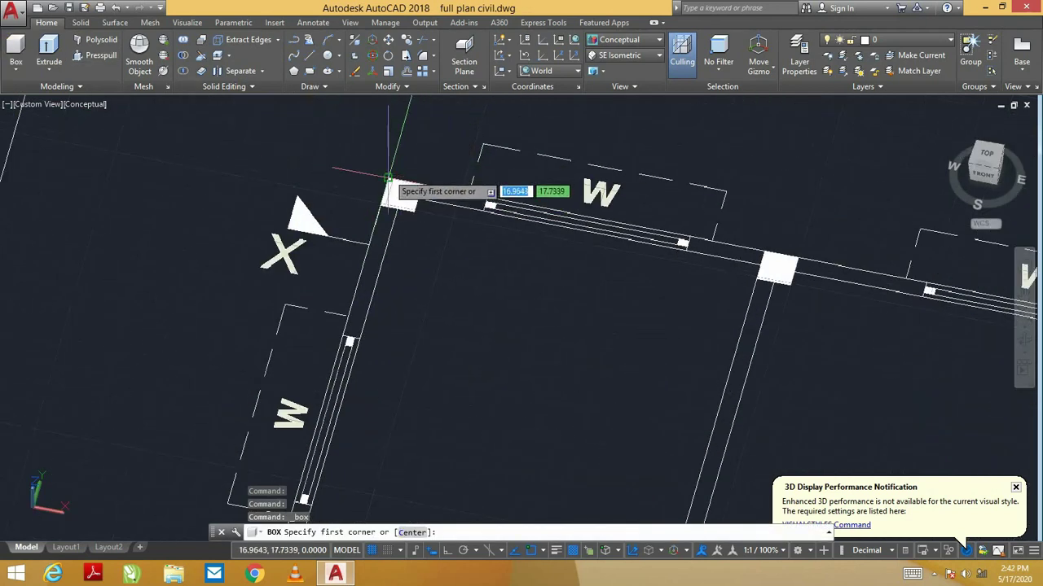
{"action": "left_click", "coordinate": [388, 181]}
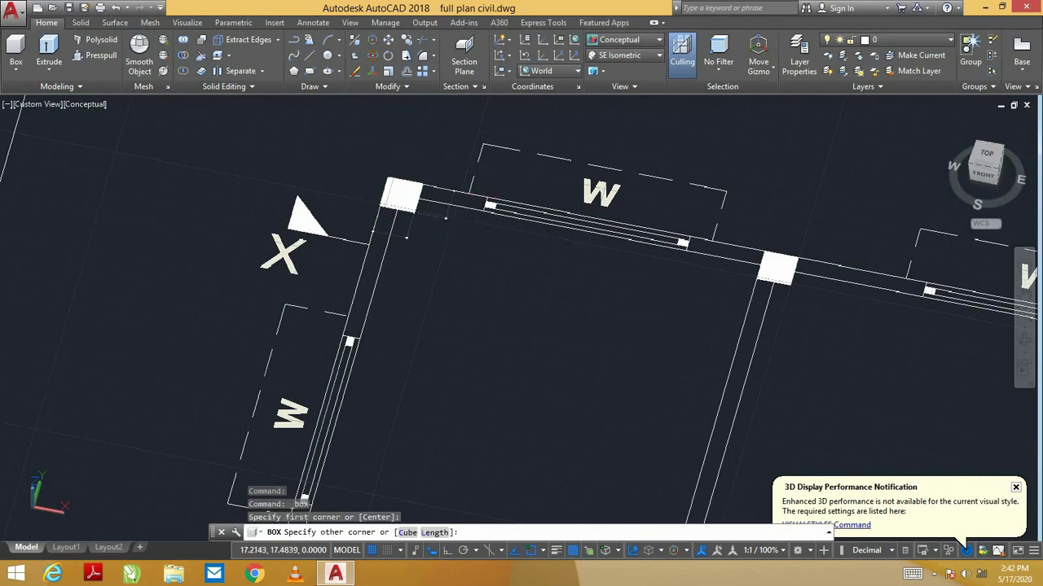
{"action": "left_click", "coordinate": [405, 207]}
{"action": "scroll", "coordinate": [403, 183], "scroll_direction": "down", "scroll_amount": 3}
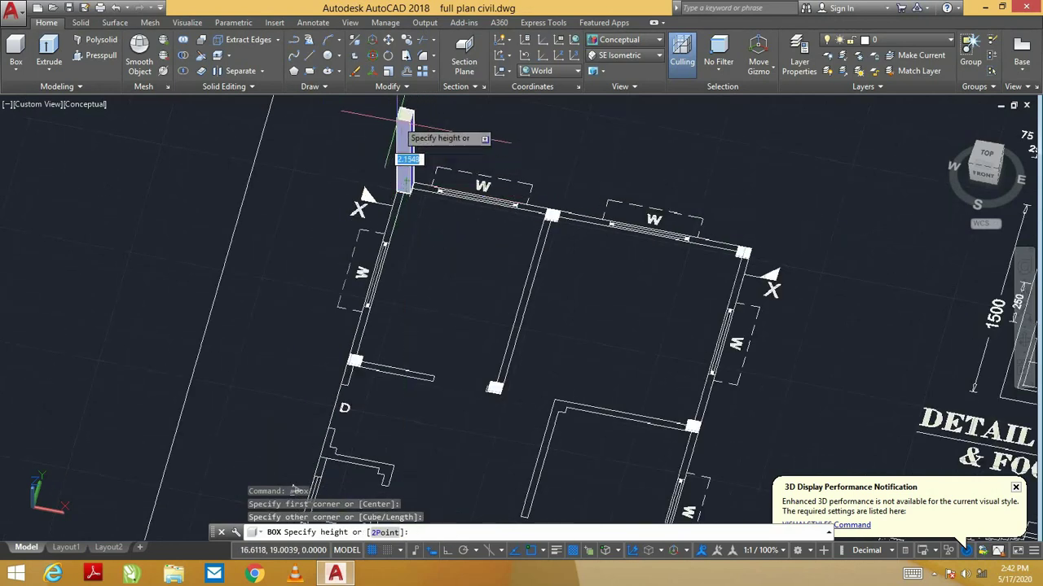
{"action": "type", "text": "3"}
{"action": "key", "text": "Return"}
- Add a second box column at the wall junction with the default height of 3
{"action": "scroll", "coordinate": [440, 304], "scroll_direction": "down", "scroll_amount": 2}
{"action": "scroll", "coordinate": [440, 305], "scroll_direction": "down", "scroll_amount": 1}
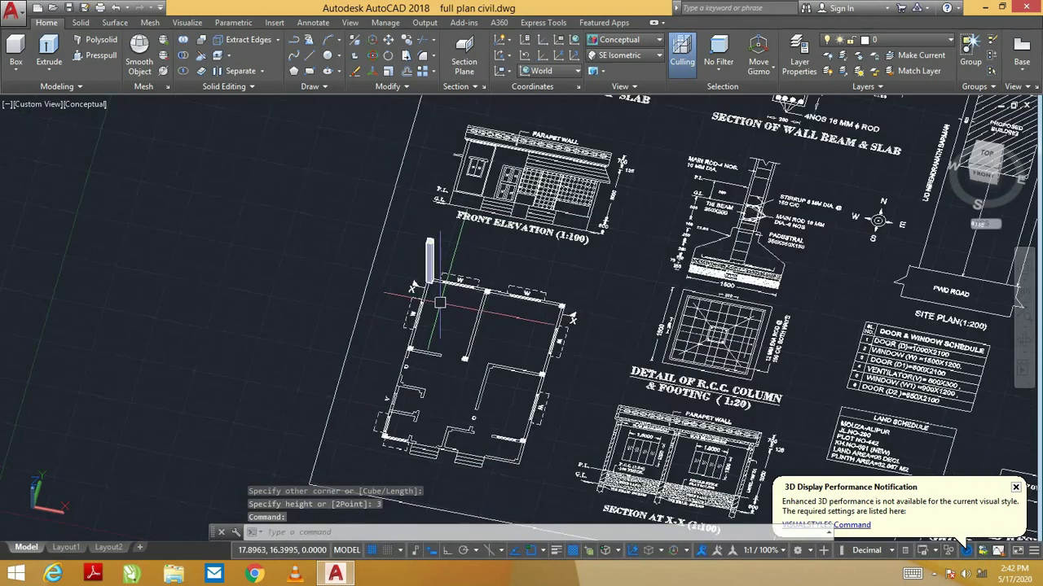
{"action": "mouse_move", "coordinate": [439, 305]}
{"action": "middle_mouse_down", "text": "shift"}
{"action": "mouse_move", "coordinate": [494, 217]}
{"action": "mouse_move", "coordinate": [482, 303]}
{"action": "mouse_move", "coordinate": [428, 350]}
{"action": "middle_mouse_up", "text": "shift"}
{"action": "scroll", "coordinate": [428, 349], "scroll_direction": "down", "scroll_amount": 2}
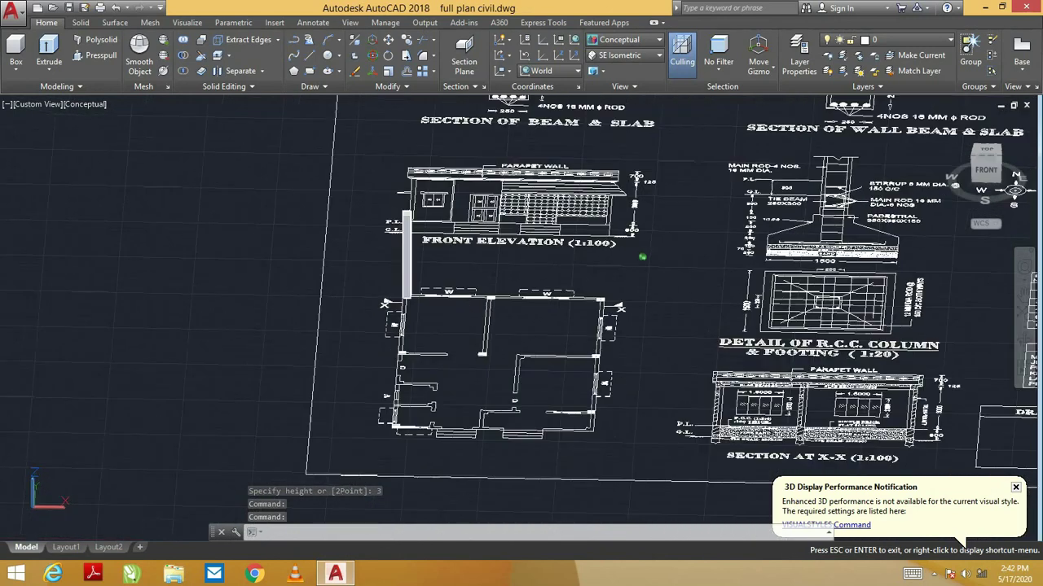
{"action": "left_click", "coordinate": [17, 51]}
{"action": "scroll", "coordinate": [407, 359], "scroll_direction": "up", "scroll_amount": 2}
{"action": "scroll", "coordinate": [391, 351], "scroll_direction": "up", "scroll_amount": 2}
{"action": "mouse_move", "coordinate": [391, 350]}
{"action": "middle_mouse_down", "text": "shift"}
{"action": "mouse_move", "coordinate": [507, 351]}
{"action": "mouse_move", "coordinate": [562, 380]}
{"action": "mouse_move", "coordinate": [613, 325]}
{"action": "mouse_move", "coordinate": [514, 236]}
{"action": "middle_mouse_up", "text": "shift"}
{"action": "scroll", "coordinate": [384, 343], "scroll_direction": "up", "scroll_amount": 3}
{"action": "left_click", "coordinate": [386, 342]}
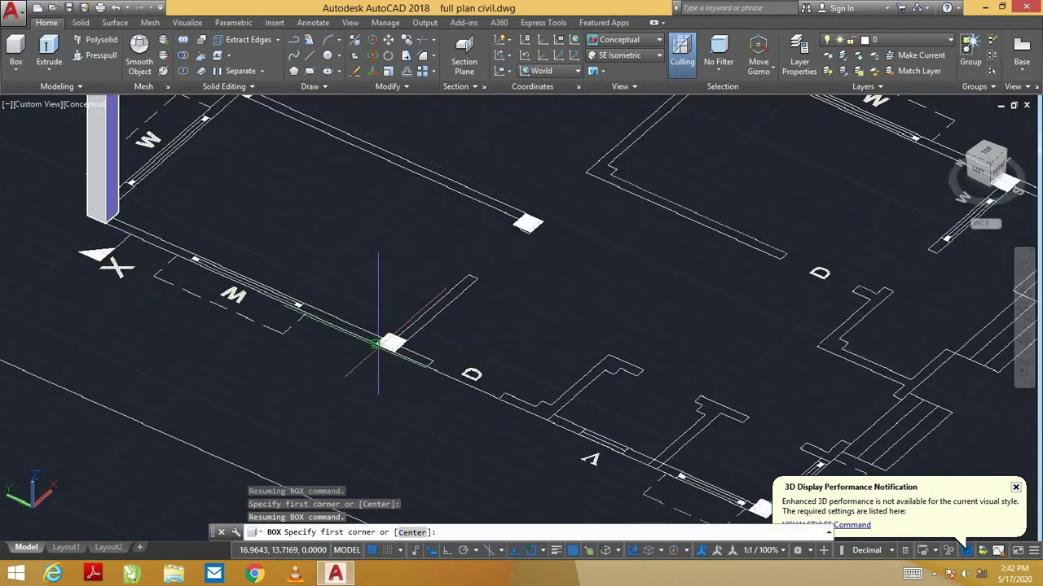
{"action": "left_click", "coordinate": [406, 341]}
{"action": "key", "text": "Return"}
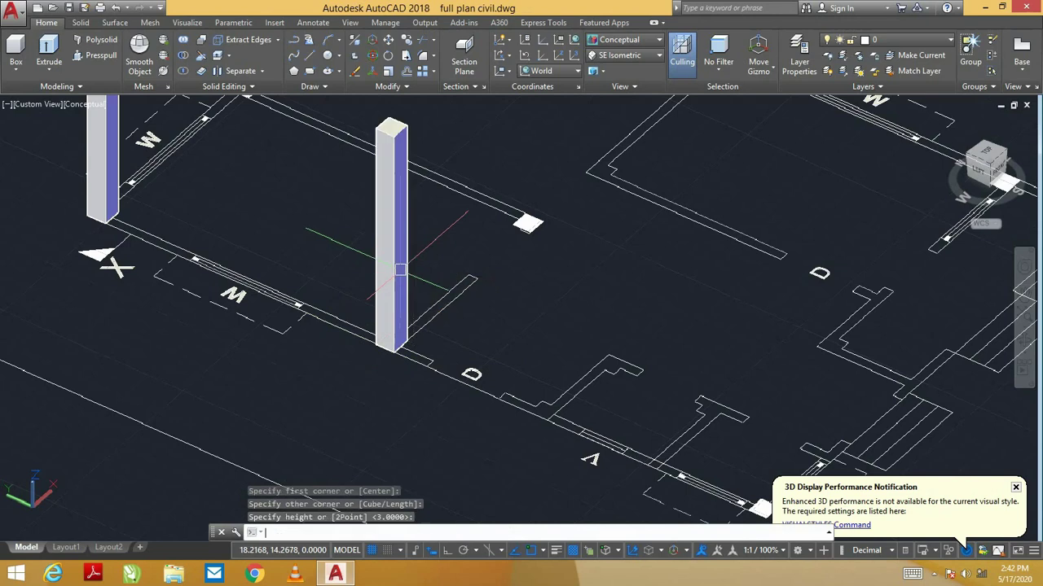
- Place a default 3-high box column at the lower wall corner
{"action": "middle_click_drag", "start_coordinate": [527, 312], "coordinate": [462, 283]}
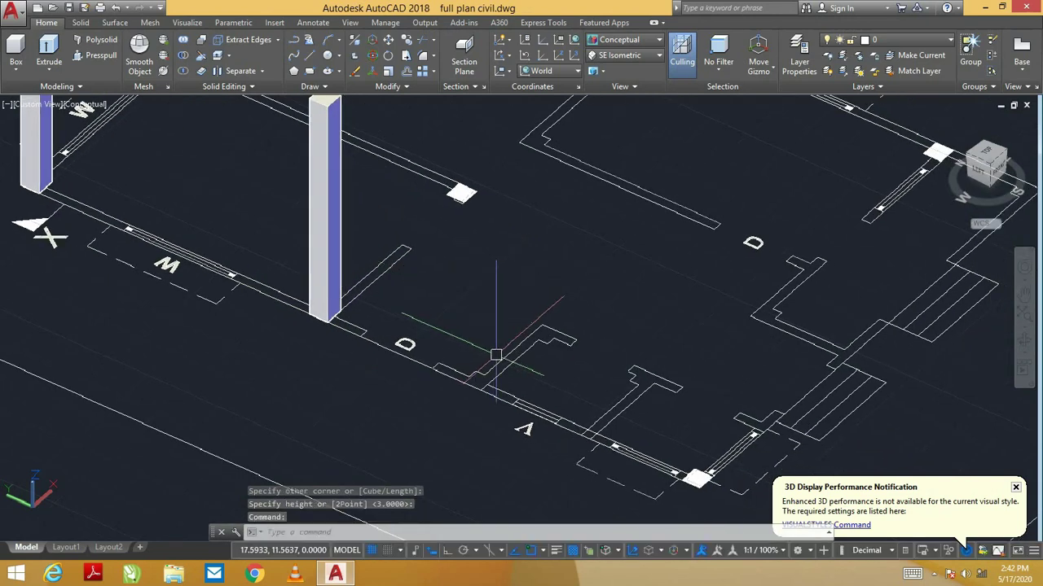
{"action": "scroll", "coordinate": [496, 355], "scroll_direction": "down", "scroll_amount": 2}
{"action": "key", "text": "Return"}
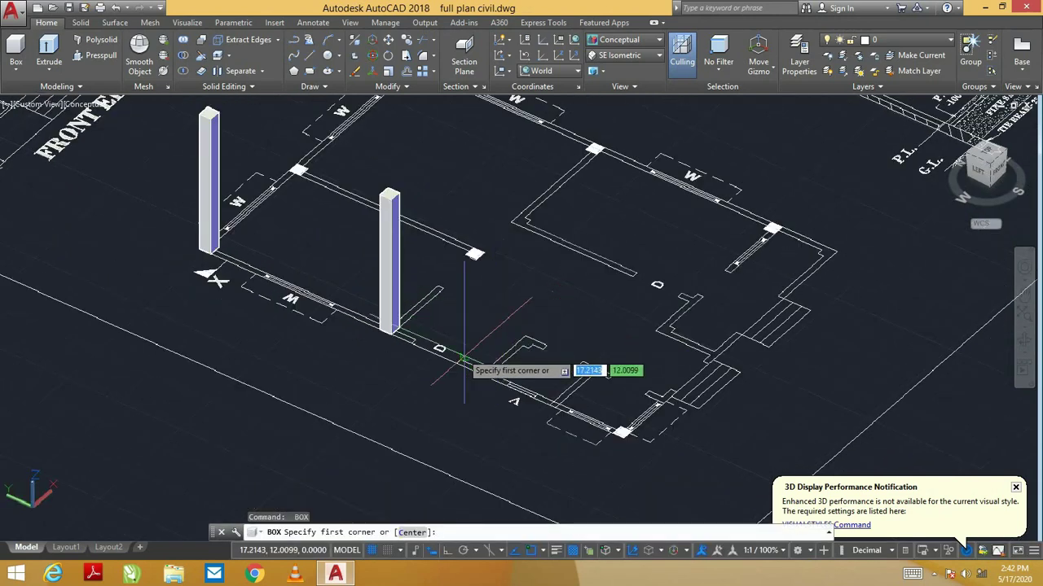
{"action": "scroll", "coordinate": [626, 432], "scroll_direction": "up", "scroll_amount": 2}
{"action": "left_click", "coordinate": [621, 425]}
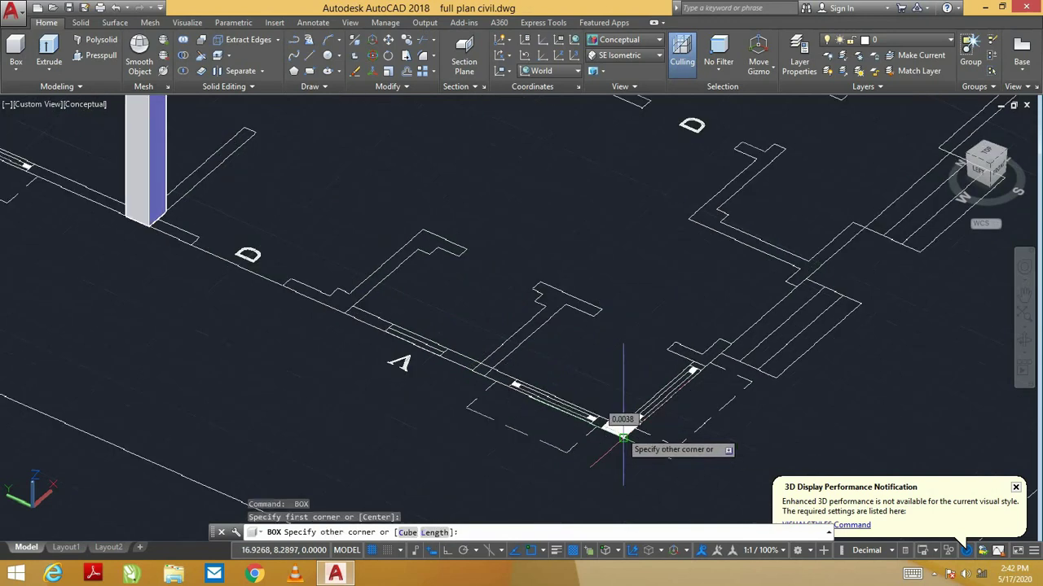
{"action": "left_click", "coordinate": [624, 416]}
{"action": "scroll", "coordinate": [521, 367], "scroll_direction": "down", "scroll_amount": 3}
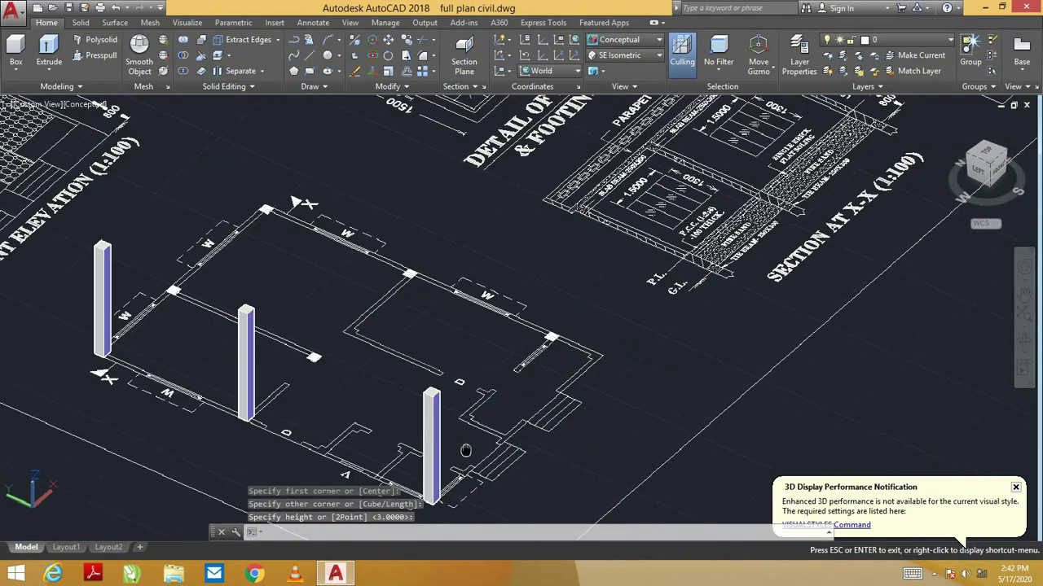
{"action": "key", "text": "Return"}
{"action": "scroll", "coordinate": [530, 349], "scroll_direction": "up", "scroll_amount": 5}
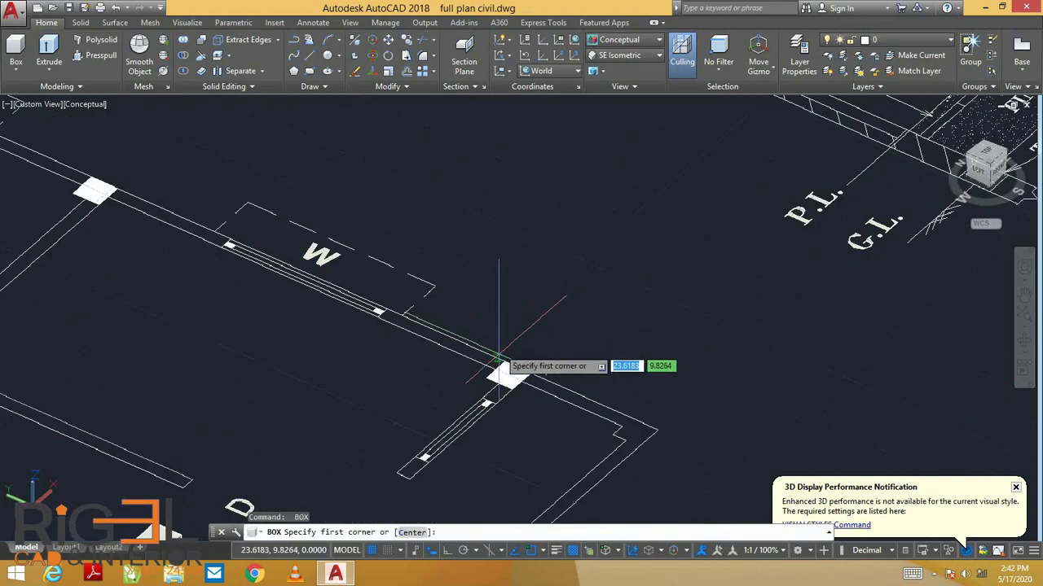
{"action": "key", "text": "Return"}
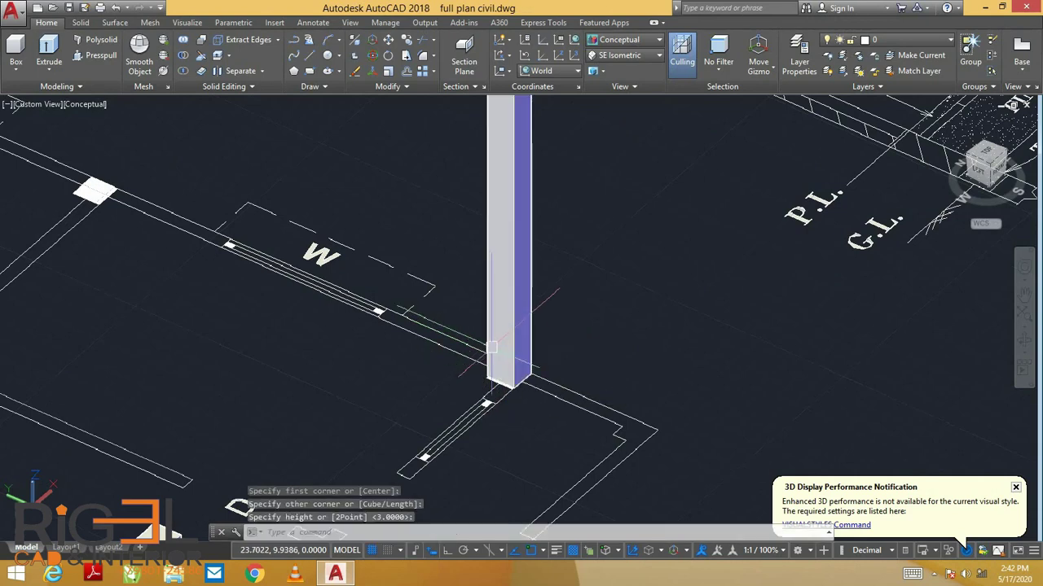
- Add another default-height box column at the corner pillar
{"action": "scroll", "coordinate": [399, 338], "scroll_direction": "down", "scroll_amount": 3}
{"action": "scroll", "coordinate": [407, 350], "scroll_direction": "up", "scroll_amount": 2}
{"action": "key", "text": "Return"}
{"action": "scroll", "coordinate": [444, 374], "scroll_direction": "up", "scroll_amount": 3}
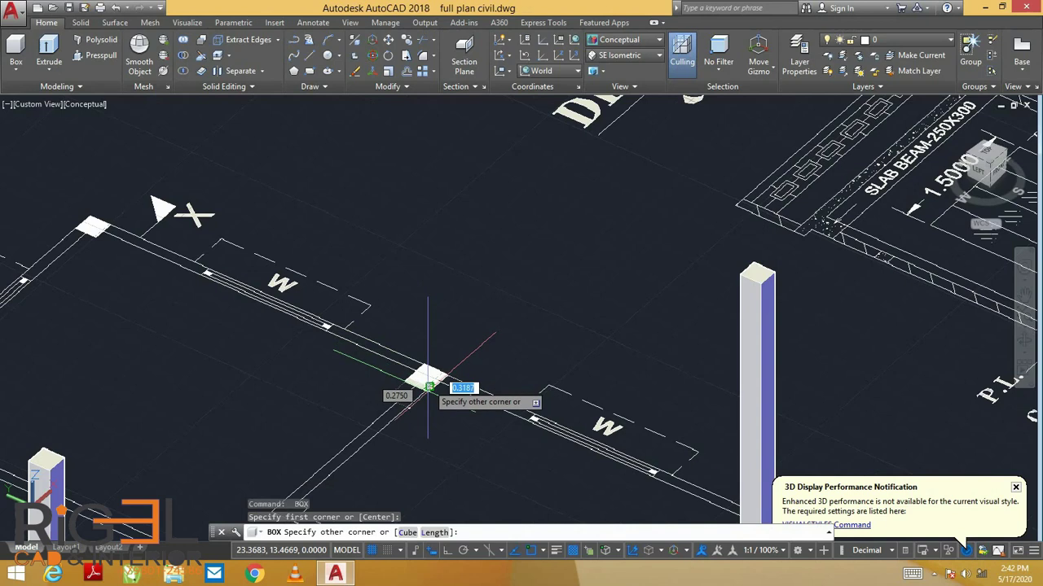
{"action": "key", "text": "Return"}
{"action": "key", "text": "Return"}
{"action": "key", "text": "Return"}
{"action": "middle_click_drag", "start_coordinate": [100, 272], "coordinate": [345, 337]}
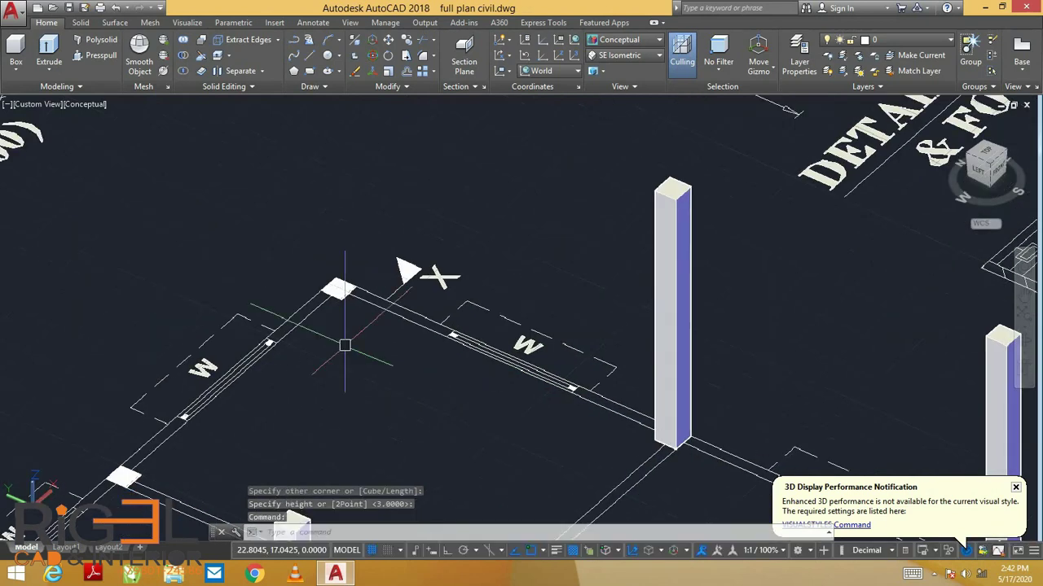
{"action": "left_click", "coordinate": [335, 281]}
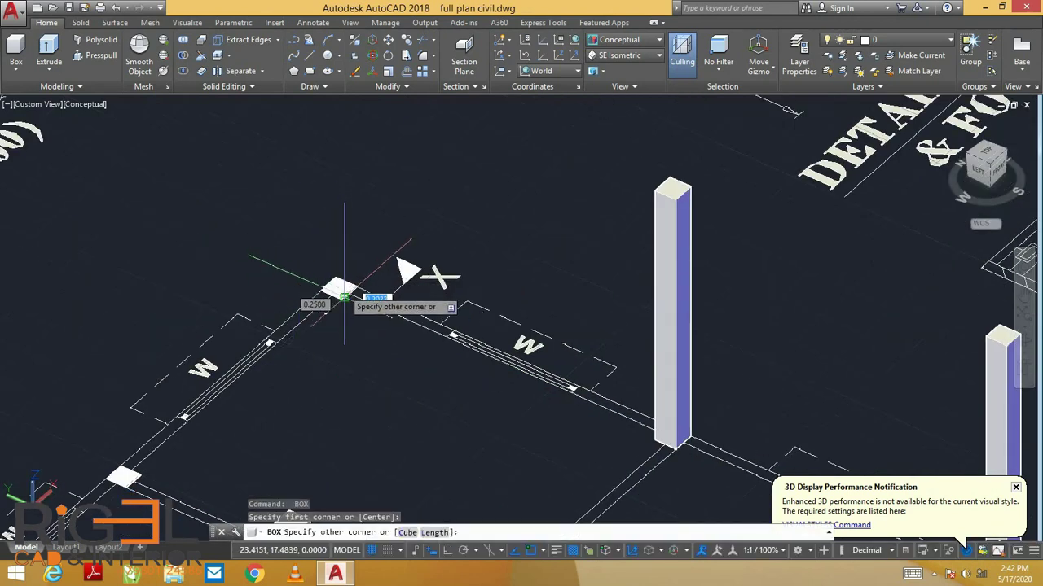
{"action": "left_click", "coordinate": [340, 298]}
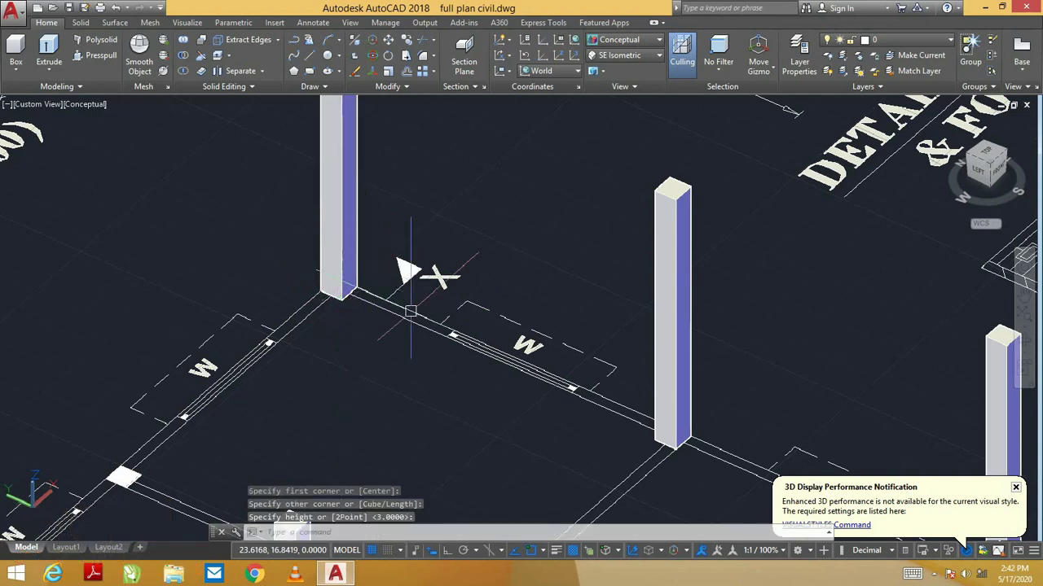
{"action": "key", "text": "Return"}
- Box more columns at the next wall junctions, then end the command
{"action": "scroll", "coordinate": [361, 291], "scroll_direction": "down", "scroll_amount": 3}
{"action": "key", "text": "Return"}
{"action": "scroll", "coordinate": [456, 379], "scroll_direction": "up", "scroll_amount": 4}
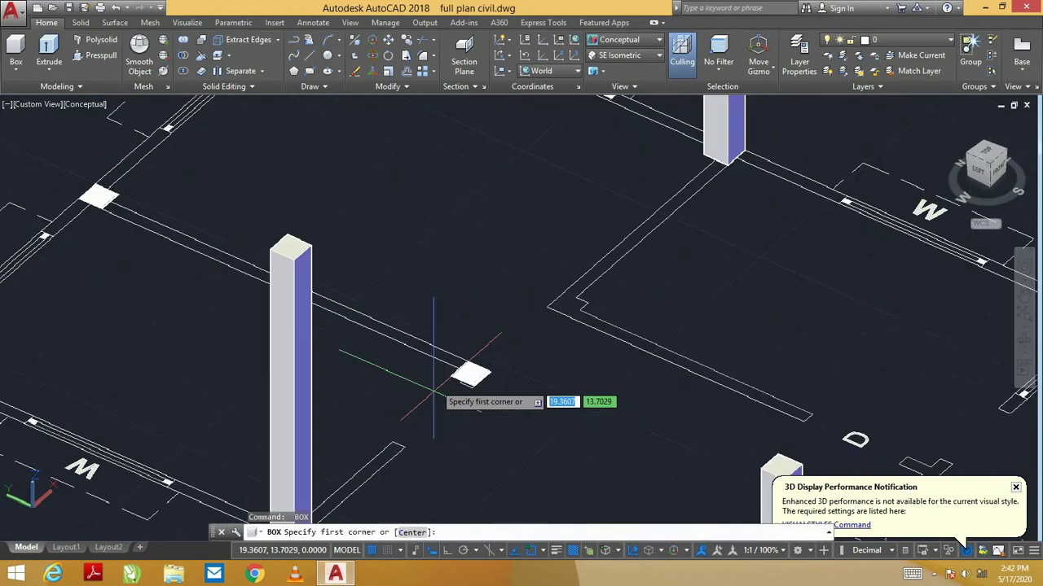
{"action": "left_click", "coordinate": [491, 373]}
{"action": "key", "text": "Return"}
{"action": "key", "text": "Return"}
{"action": "middle_click_drag", "start_coordinate": [389, 326], "coordinate": [419, 400]}
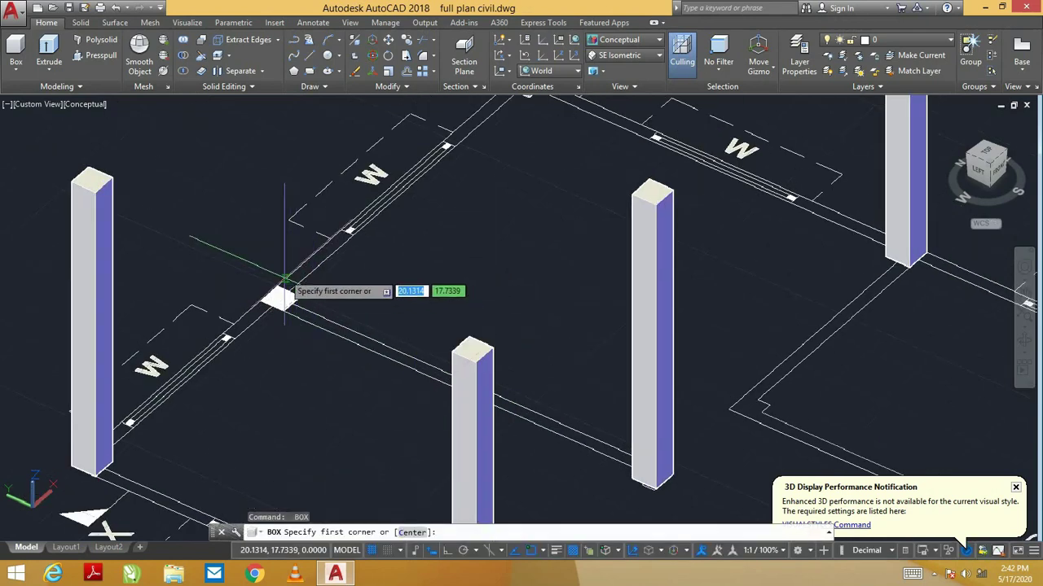
{"action": "left_click", "coordinate": [276, 289]}
{"action": "left_click", "coordinate": [281, 308]}
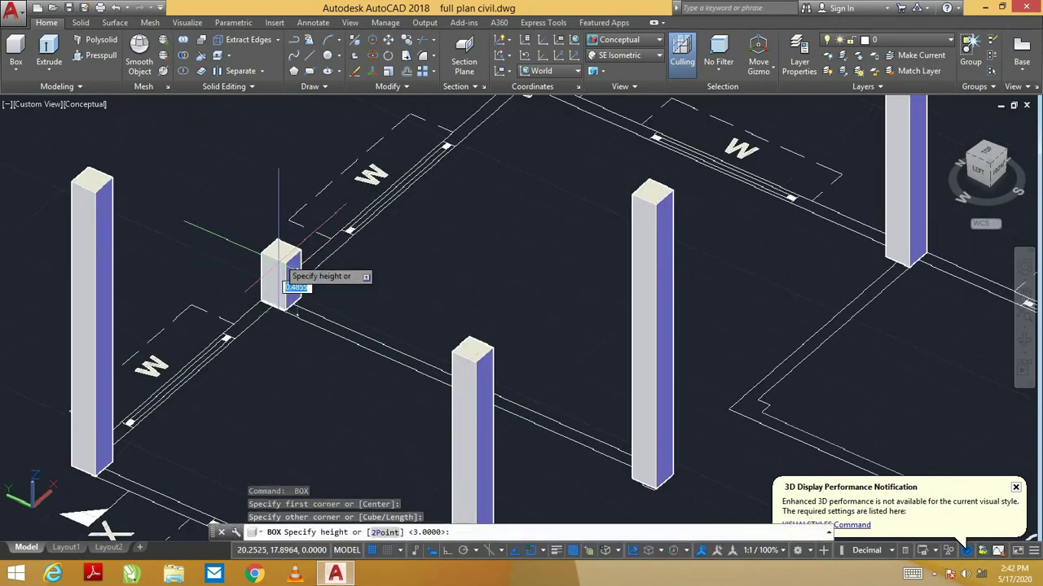
{"action": "key", "text": "Return"}
- Box a 3-high column at the far wall corner of the plan
{"action": "scroll", "coordinate": [309, 293], "scroll_direction": "down", "scroll_amount": 2}
{"action": "scroll", "coordinate": [435, 326], "scroll_direction": "down", "scroll_amount": 2}
{"action": "middle_click_drag", "start_coordinate": [435, 326], "coordinate": [375, 295]}
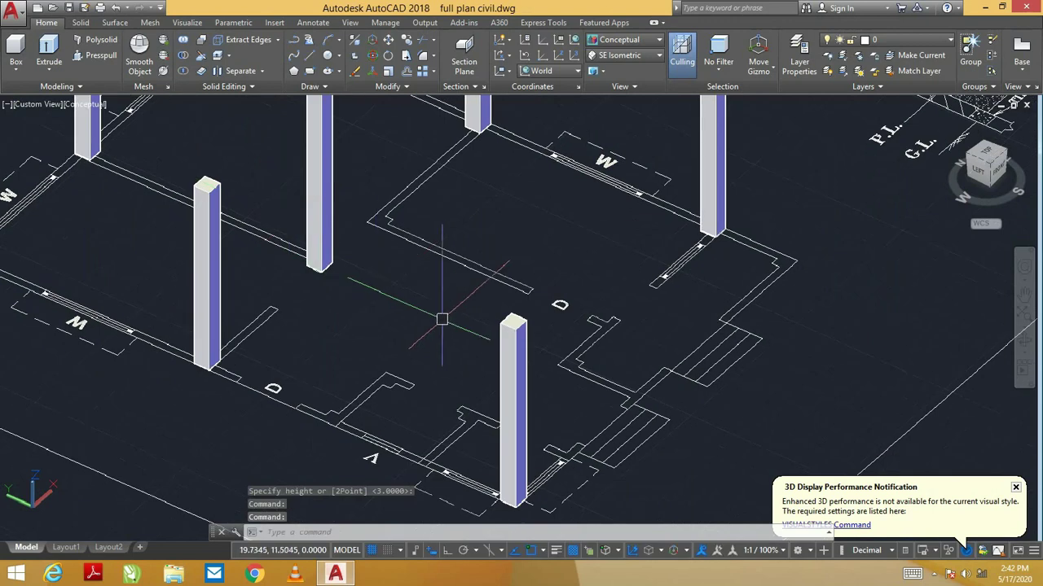
{"action": "key", "text": "Return"}
{"action": "scroll", "coordinate": [782, 289], "scroll_direction": "up", "scroll_amount": 3}
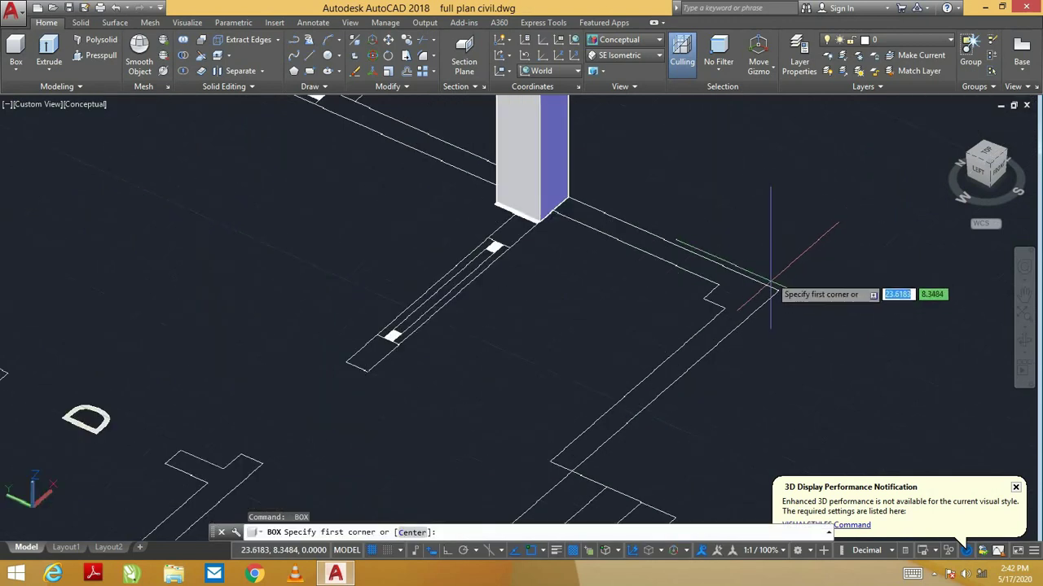
{"action": "left_click", "coordinate": [776, 291]}
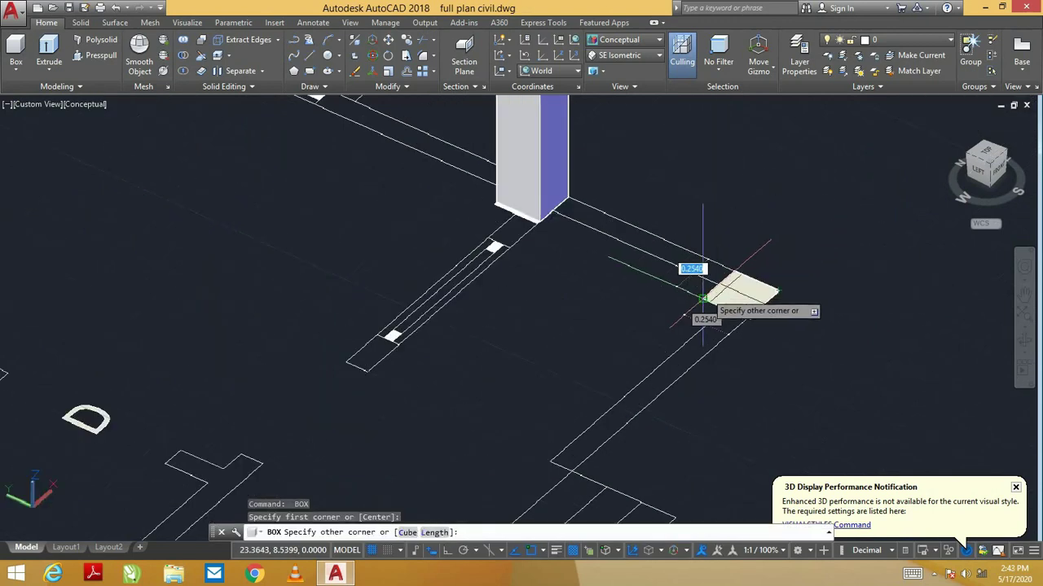
{"action": "left_click", "coordinate": [703, 298]}
{"action": "key", "text": "Return"}
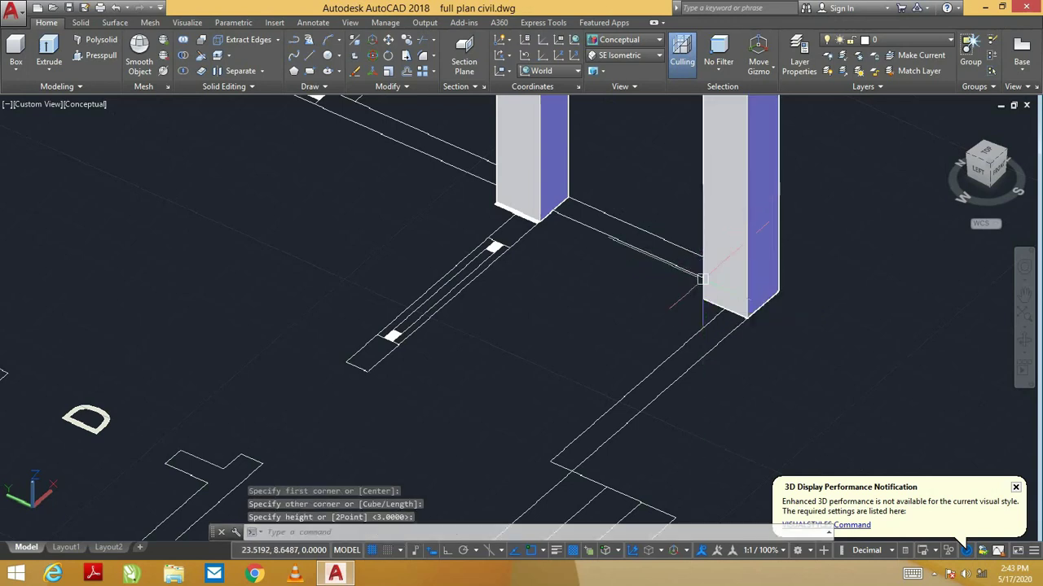
- Add one more box column at another wall corner, setting its height
{"action": "scroll", "coordinate": [639, 327], "scroll_direction": "down", "scroll_amount": 3}
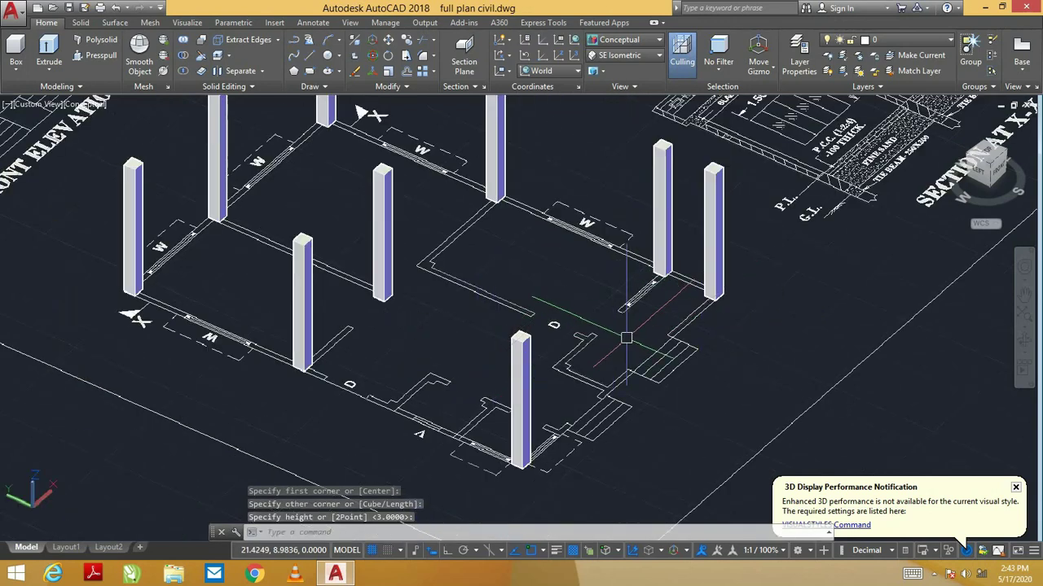
{"action": "scroll", "coordinate": [447, 298], "scroll_direction": "up", "scroll_amount": 3}
{"action": "scroll", "coordinate": [418, 225], "scroll_direction": "up", "scroll_amount": 2}
{"action": "key", "text": "Return"}
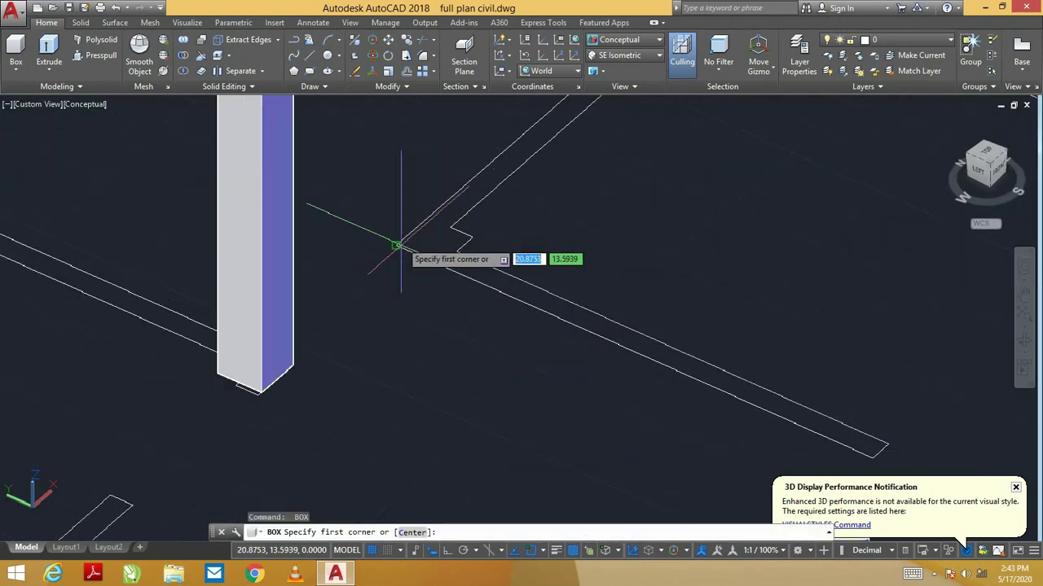
{"action": "left_click", "coordinate": [399, 245]}
{"action": "left_click", "coordinate": [469, 238]}
{"action": "scroll", "coordinate": [478, 251], "scroll_direction": "down", "scroll_amount": 3}
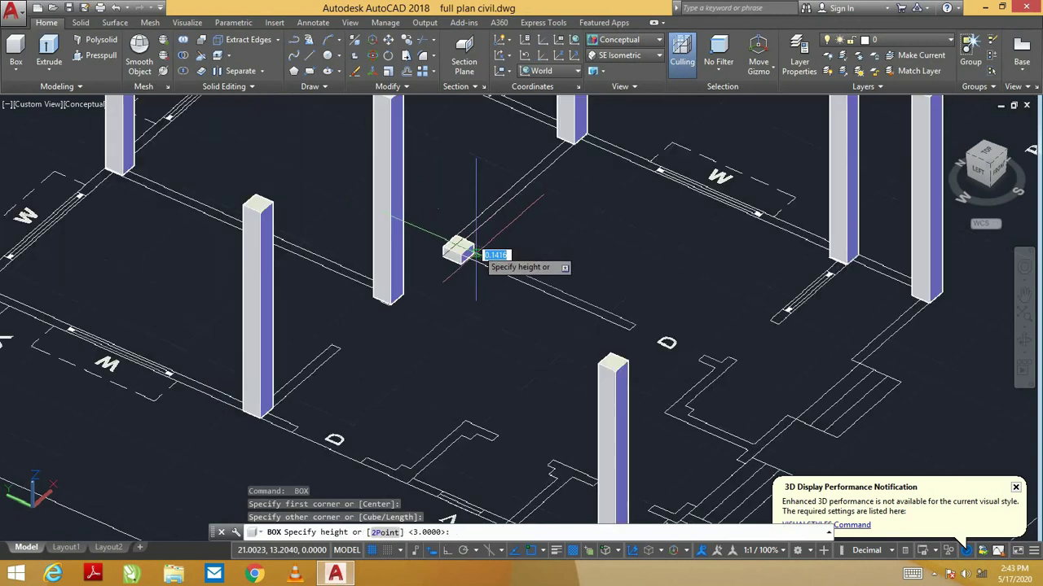
{"action": "scroll", "coordinate": [469, 219], "scroll_direction": "up", "scroll_amount": 1}
{"action": "left_click", "coordinate": [472, 238]}
{"action": "scroll", "coordinate": [500, 255], "scroll_direction": "down", "scroll_amount": 3}
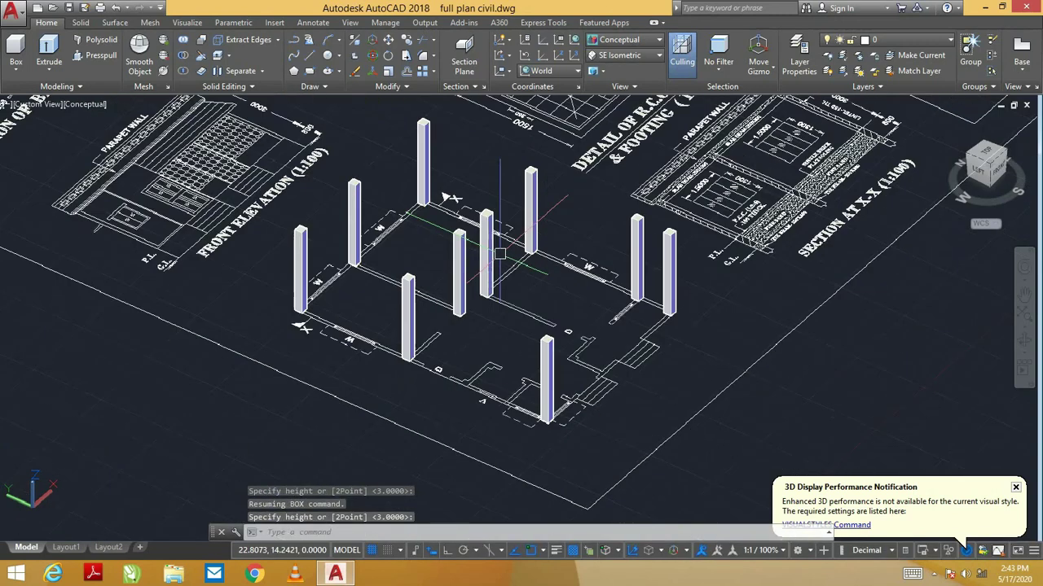
- Bring the front wall into view and box a 3-unit column beside door D
{"action": "mouse_move", "coordinate": [518, 267]}
{"action": "middle_mouse_down", "text": "shift"}
{"action": "mouse_move", "coordinate": [554, 239]}
{"action": "mouse_move", "coordinate": [570, 293]}
{"action": "mouse_move", "coordinate": [582, 281]}
{"action": "mouse_move", "coordinate": [543, 263]}
{"action": "mouse_move", "coordinate": [559, 256]}
{"action": "mouse_move", "coordinate": [577, 351]}
{"action": "middle_mouse_up", "text": "shift"}
{"action": "scroll", "coordinate": [577, 351], "scroll_direction": "up", "scroll_amount": 2}
{"action": "scroll", "coordinate": [562, 297], "scroll_direction": "up", "scroll_amount": 2}
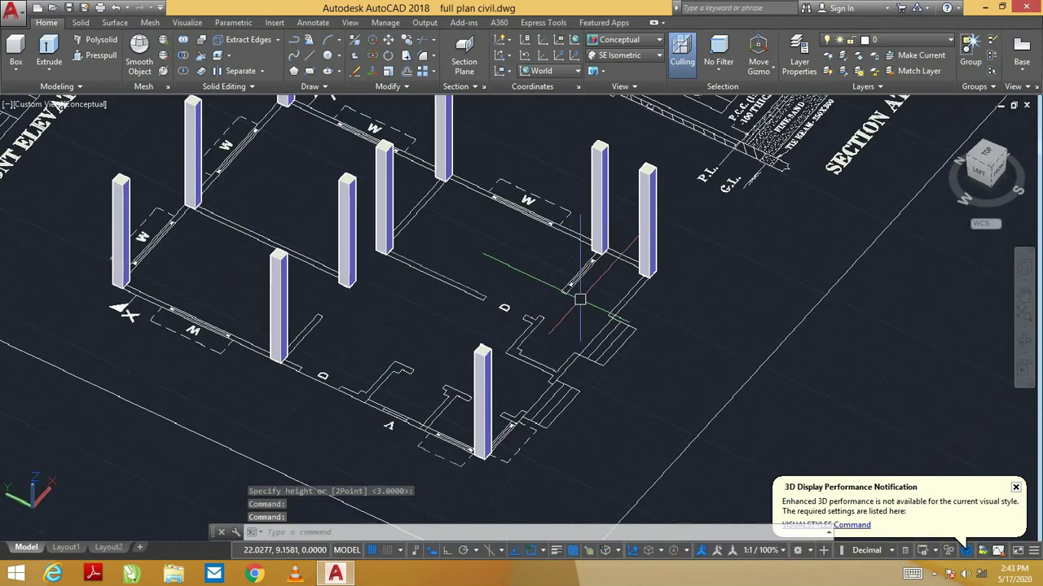
{"action": "scroll", "coordinate": [396, 368], "scroll_direction": "up", "scroll_amount": 5}
{"action": "middle_click_drag", "start_coordinate": [325, 377], "coordinate": [346, 351]}
{"action": "left_click_drag", "start_coordinate": [347, 351], "coordinate": [440, 265]}
{"action": "key", "text": "Escape"}
{"action": "type", "text": "BOX"}
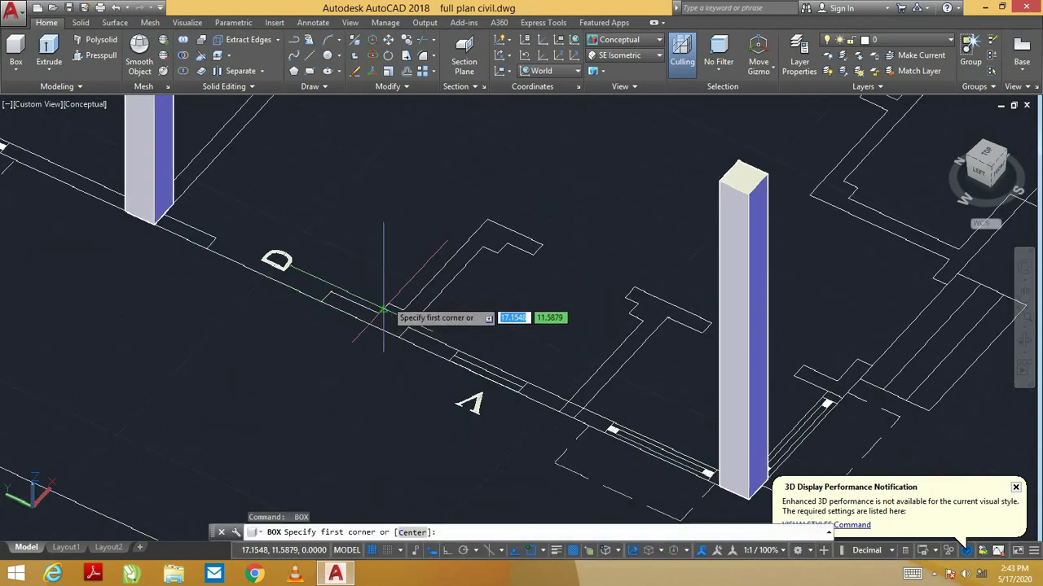
{"action": "left_click", "coordinate": [383, 311]}
{"action": "left_click", "coordinate": [401, 332]}
{"action": "key", "text": "Return"}
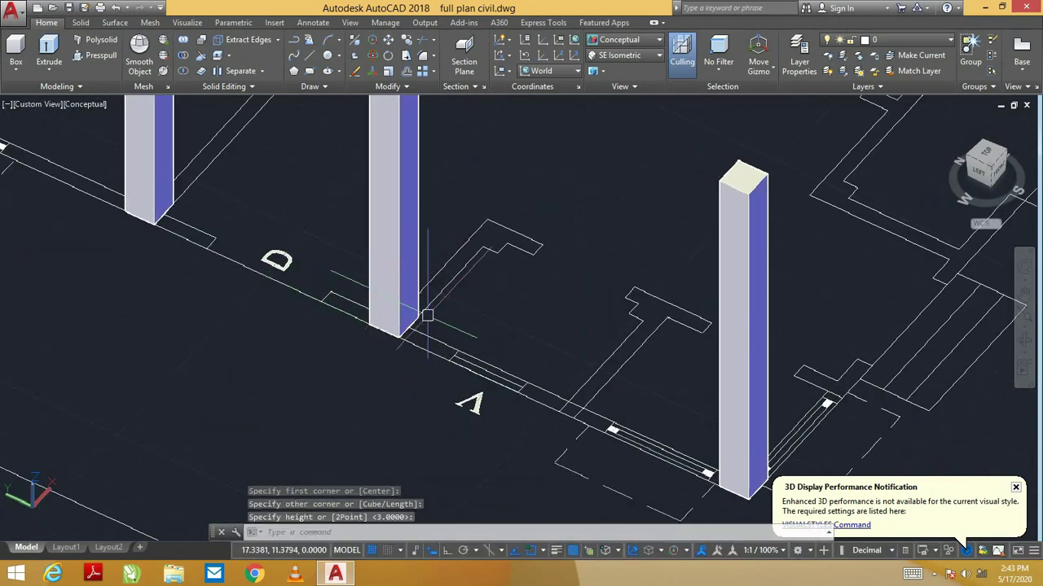
{"action": "scroll", "coordinate": [413, 291], "scroll_direction": "down", "scroll_amount": 5}
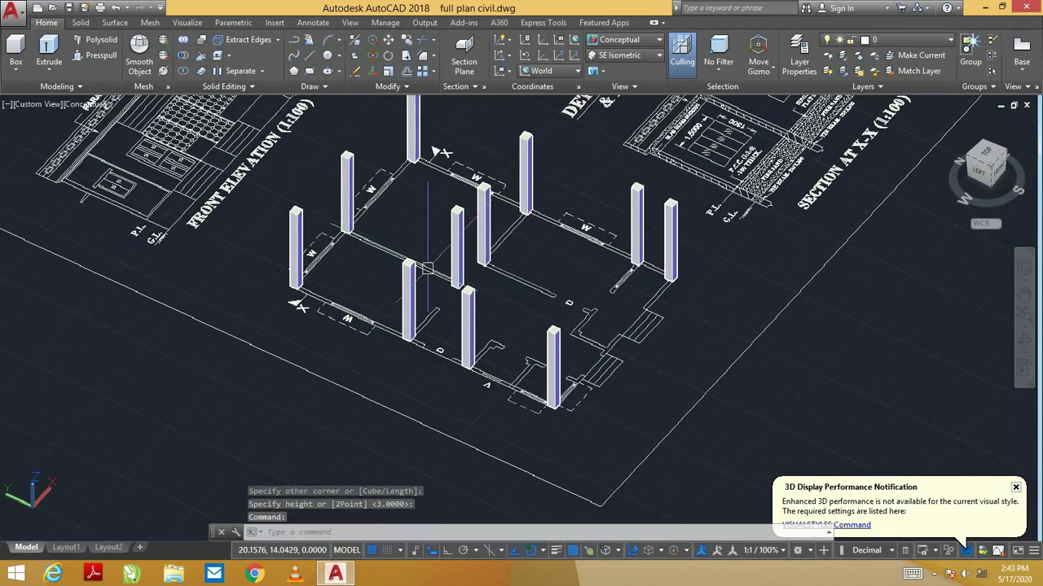
{"action": "key", "text": "Return"}
{"action": "scroll", "coordinate": [303, 298], "scroll_direction": "up", "scroll_amount": 3}
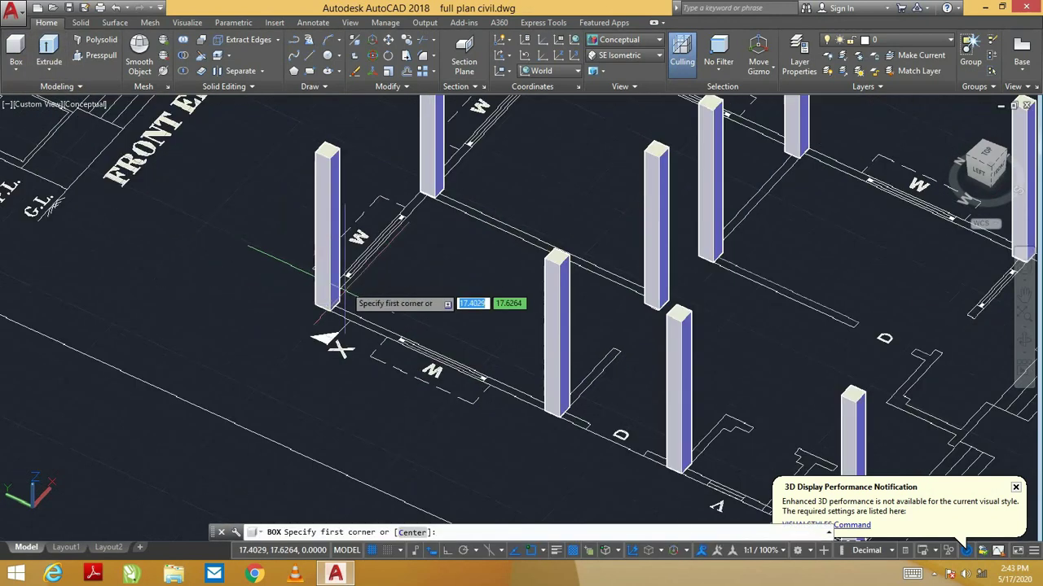
{"action": "scroll", "coordinate": [400, 255], "scroll_direction": "up", "scroll_amount": 3}
- Build two wall blocks between the columns by window M
{"action": "middle_click_drag", "start_coordinate": [400, 335], "coordinate": [441, 273]}
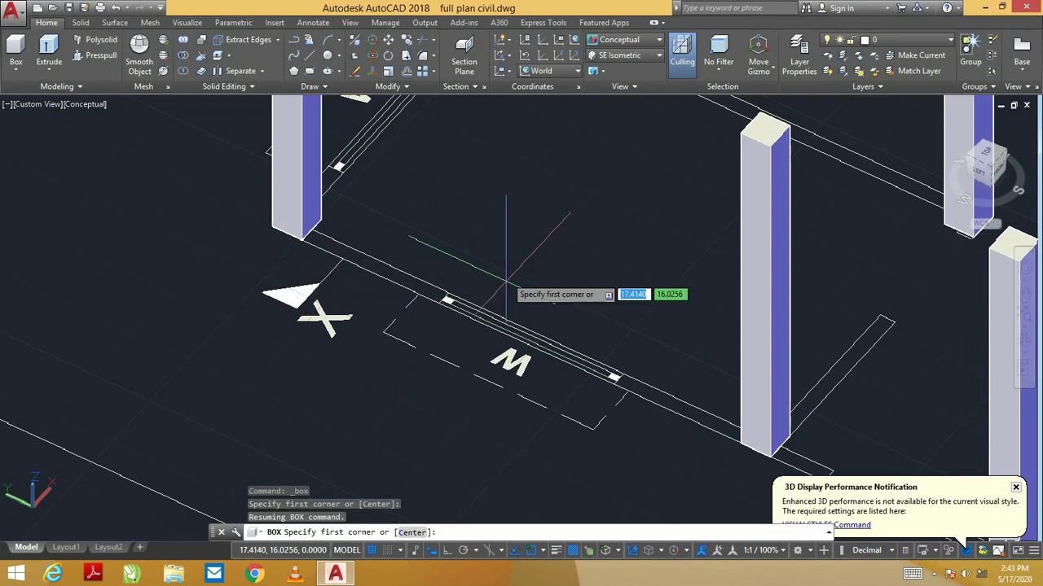
{"action": "left_click", "coordinate": [302, 239]}
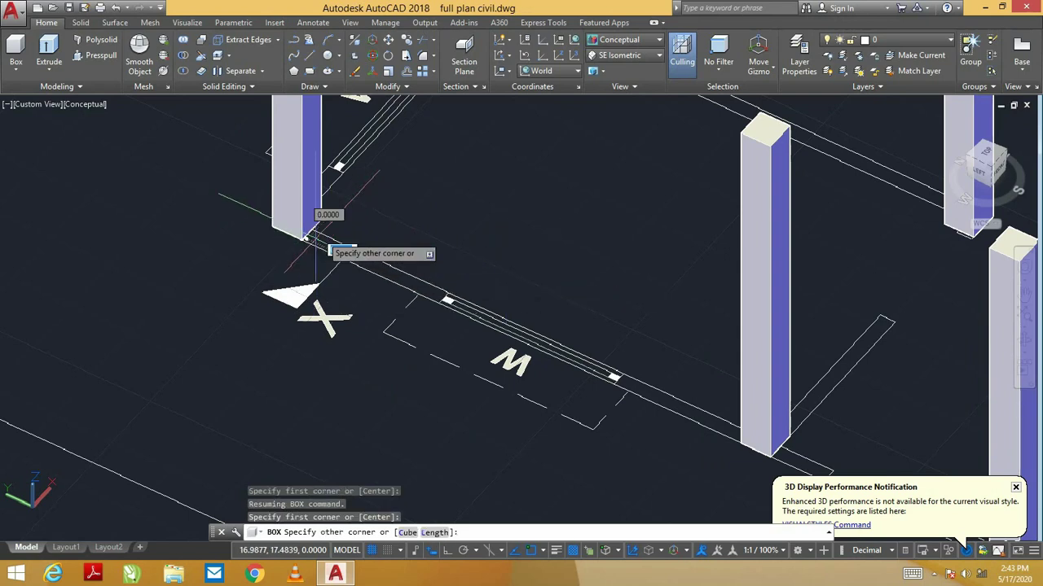
{"action": "left_click", "coordinate": [447, 294]}
{"action": "scroll", "coordinate": [454, 245], "scroll_direction": "down", "scroll_amount": 4}
{"action": "left_click", "coordinate": [466, 237]}
{"action": "key", "text": "Return"}
{"action": "scroll", "coordinate": [514, 301], "scroll_direction": "up", "scroll_amount": 3}
{"action": "left_click", "coordinate": [503, 291]}
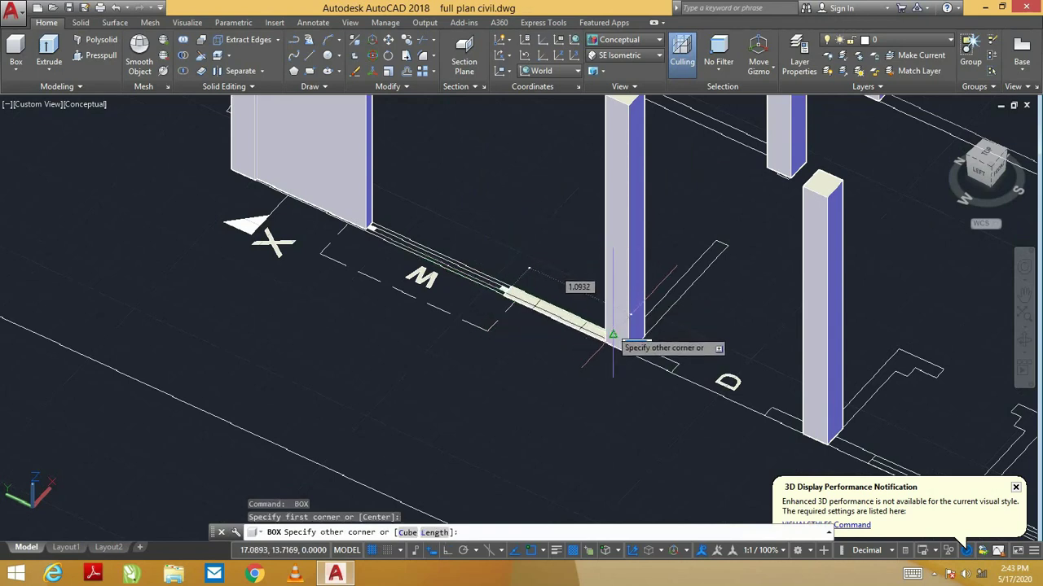
{"action": "left_click", "coordinate": [613, 334]}
{"action": "left_click", "coordinate": [616, 244]}
- Add a default-height block beside the built wall and a pillar near door D
{"action": "mouse_move", "coordinate": [628, 279]}
{"action": "middle_mouse_down"}
{"action": "mouse_move", "coordinate": [479, 359]}
{"action": "mouse_move", "coordinate": [459, 293]}
{"action": "middle_mouse_up"}
{"action": "key", "text": "Return"}
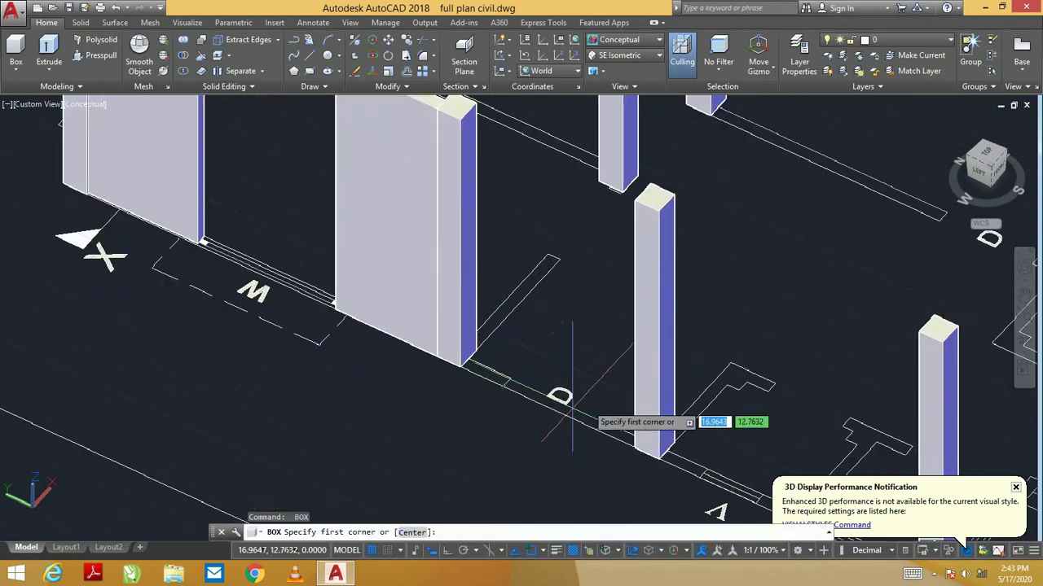
{"action": "left_click", "coordinate": [504, 386]}
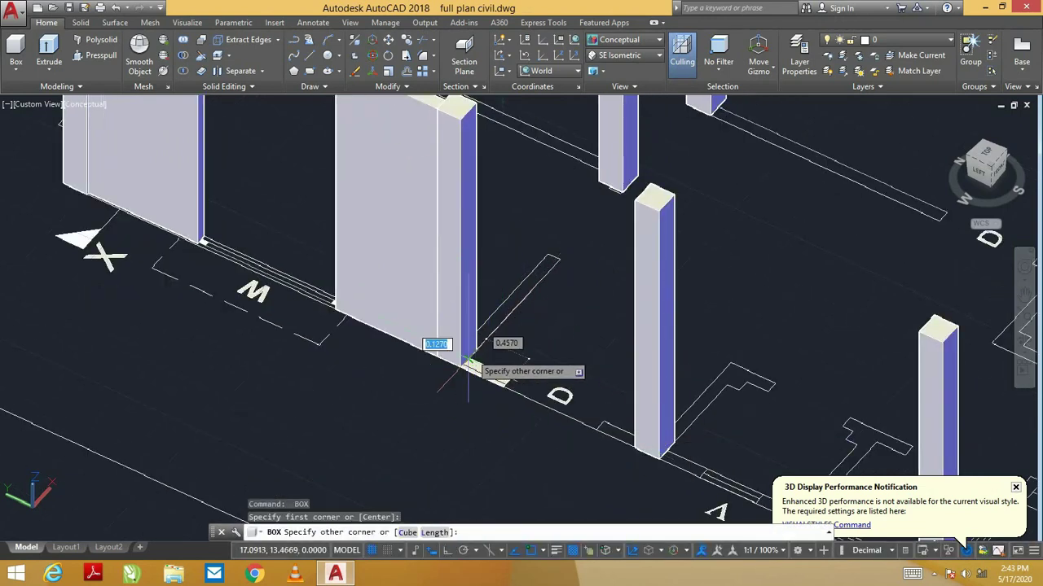
{"action": "left_click", "coordinate": [437, 344]}
{"action": "key", "text": "Return"}
{"action": "key", "text": "Return"}
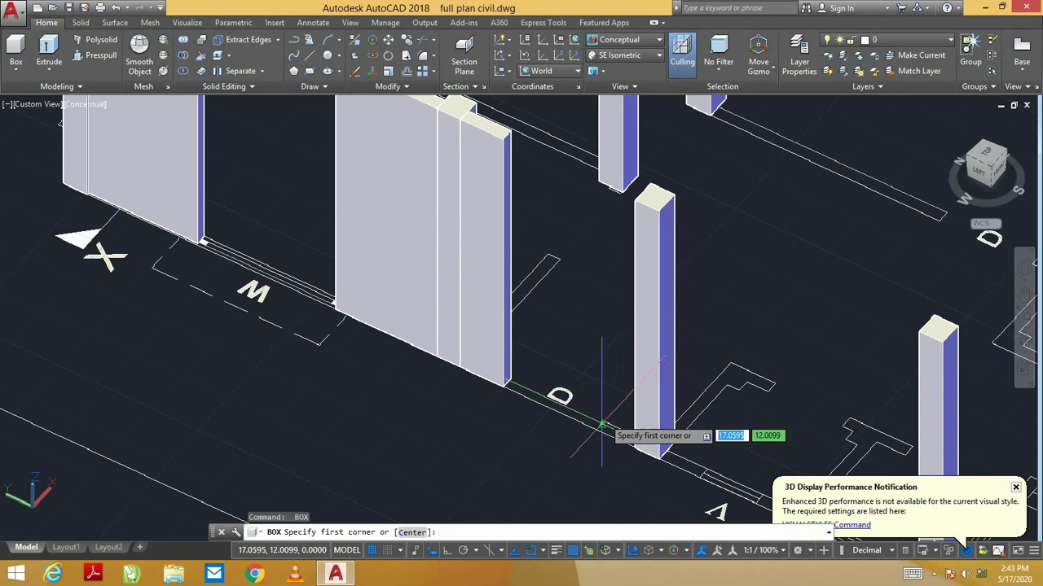
{"action": "left_click", "coordinate": [604, 423]}
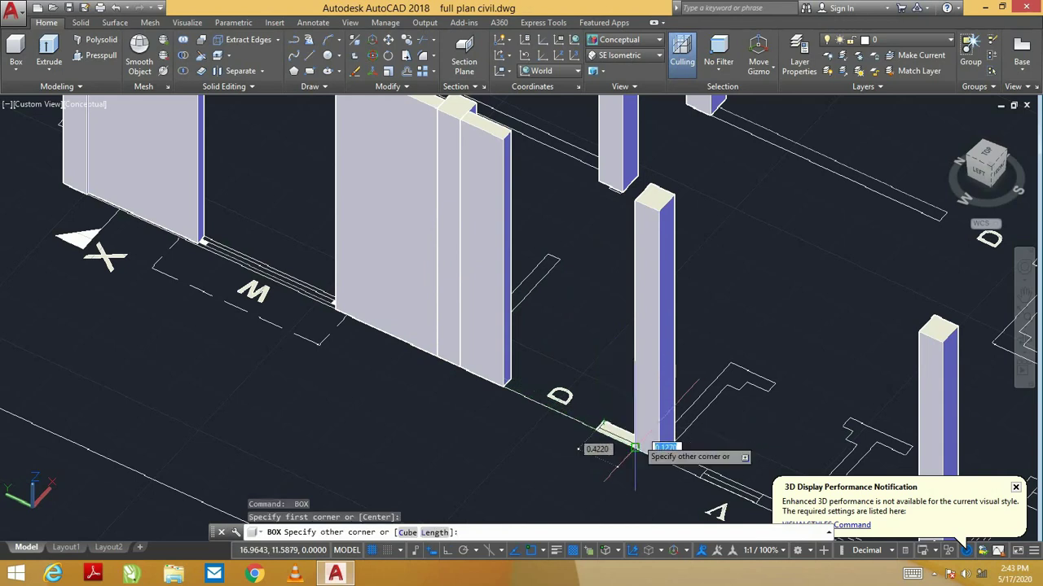
{"action": "left_click", "coordinate": [634, 447]}
{"action": "left_click", "coordinate": [639, 383]}
- Box two more pillars further along the front wall, one near opening A
{"action": "middle_click_drag", "start_coordinate": [696, 465], "coordinate": [569, 397]}
{"action": "key", "text": "Return"}
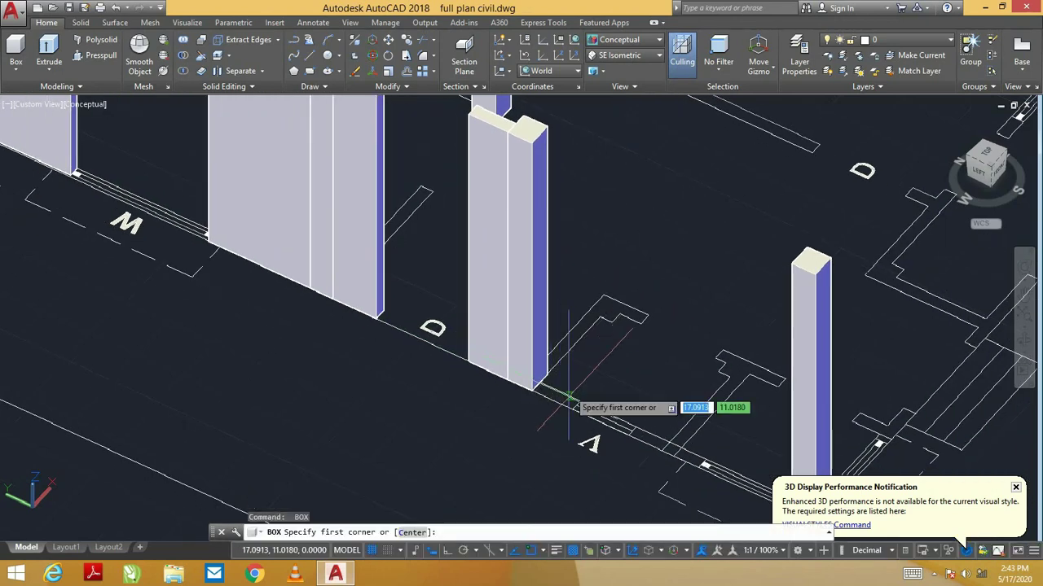
{"action": "left_click", "coordinate": [573, 409]}
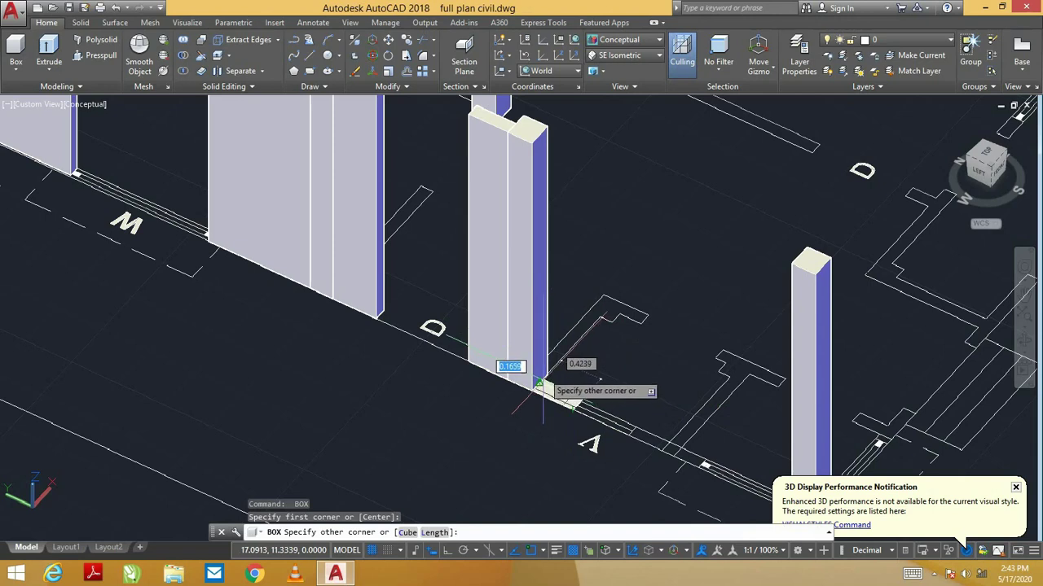
{"action": "left_click", "coordinate": [541, 383]}
{"action": "left_click", "coordinate": [544, 244]}
{"action": "middle_click_drag", "start_coordinate": [633, 407], "coordinate": [540, 342]}
{"action": "key", "text": "Return"}
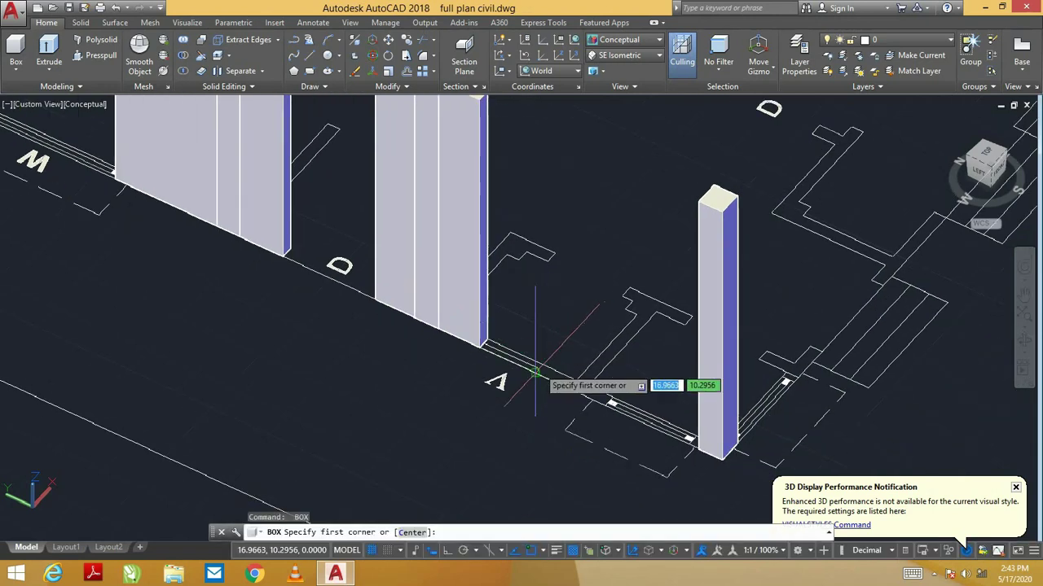
{"action": "left_click", "coordinate": [576, 383]}
{"action": "left_click", "coordinate": [574, 244]}
{"action": "key", "text": "Return"}
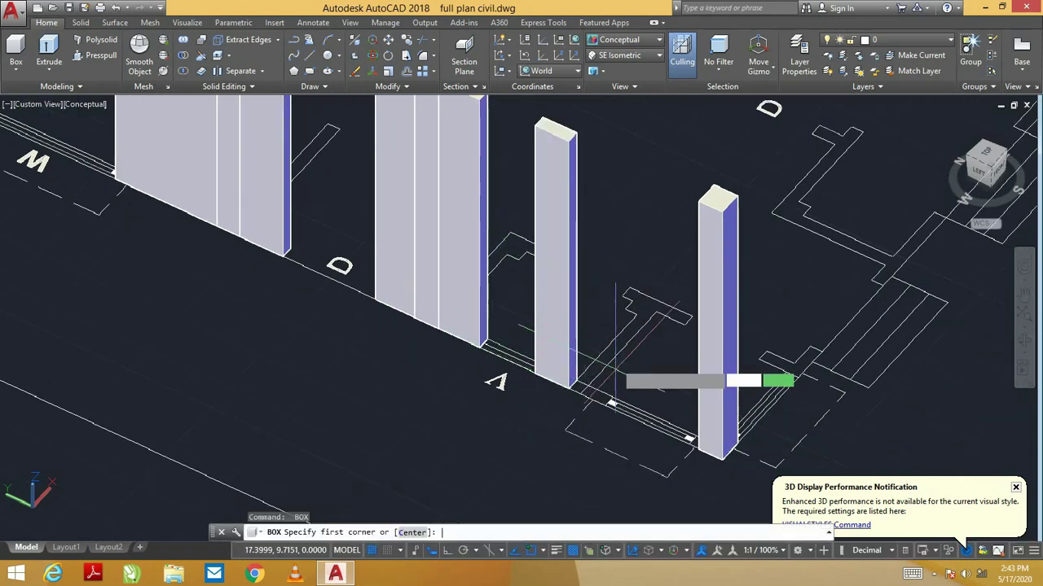
- Fill the remaining front-wall gaps with box blocks at the default height
{"action": "middle_click_drag", "start_coordinate": [674, 398], "coordinate": [619, 387]}
{"action": "scroll", "coordinate": [541, 322], "scroll_direction": "up", "scroll_amount": 3}
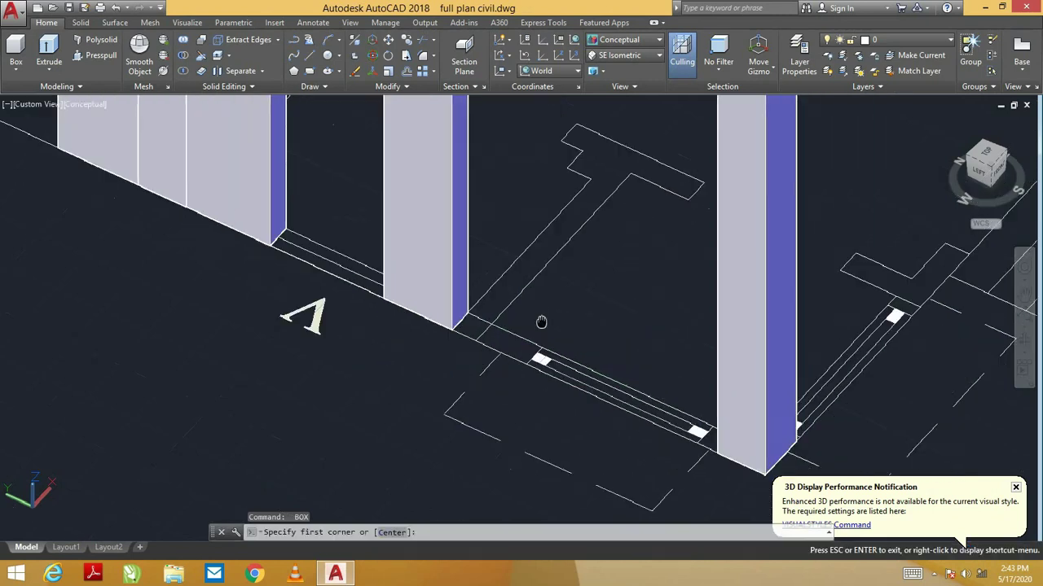
{"action": "left_click", "coordinate": [474, 339]}
{"action": "left_click", "coordinate": [540, 348]}
{"action": "middle_click_drag", "start_coordinate": [636, 360], "coordinate": [530, 310]}
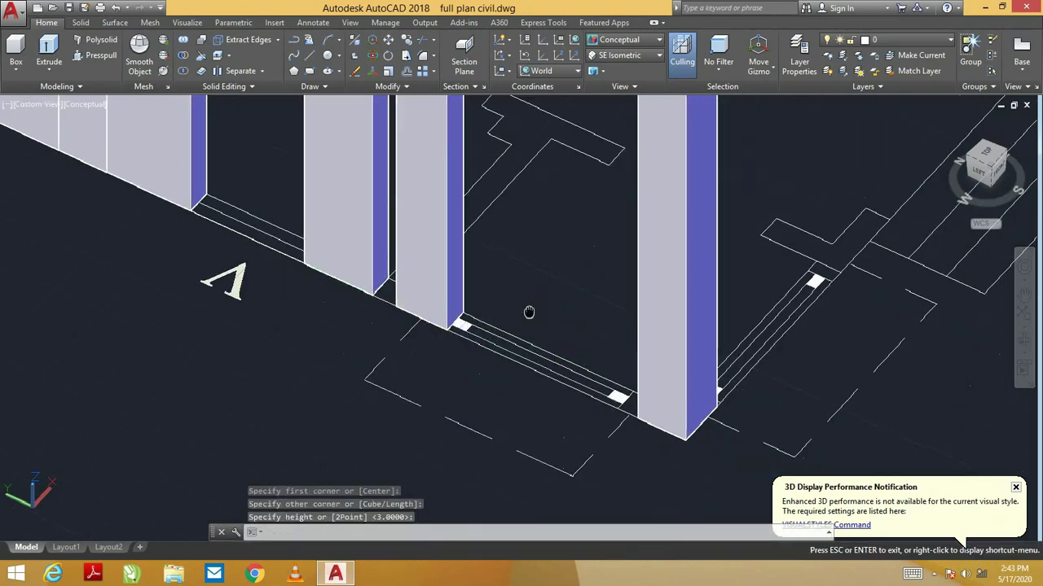
{"action": "key", "text": "Return"}
{"action": "key", "text": "Return"}
{"action": "mouse_move", "coordinate": [632, 363]}
{"action": "middle_mouse_down"}
{"action": "mouse_move", "coordinate": [666, 384]}
{"action": "mouse_move", "coordinate": [676, 373]}
{"action": "middle_mouse_up"}
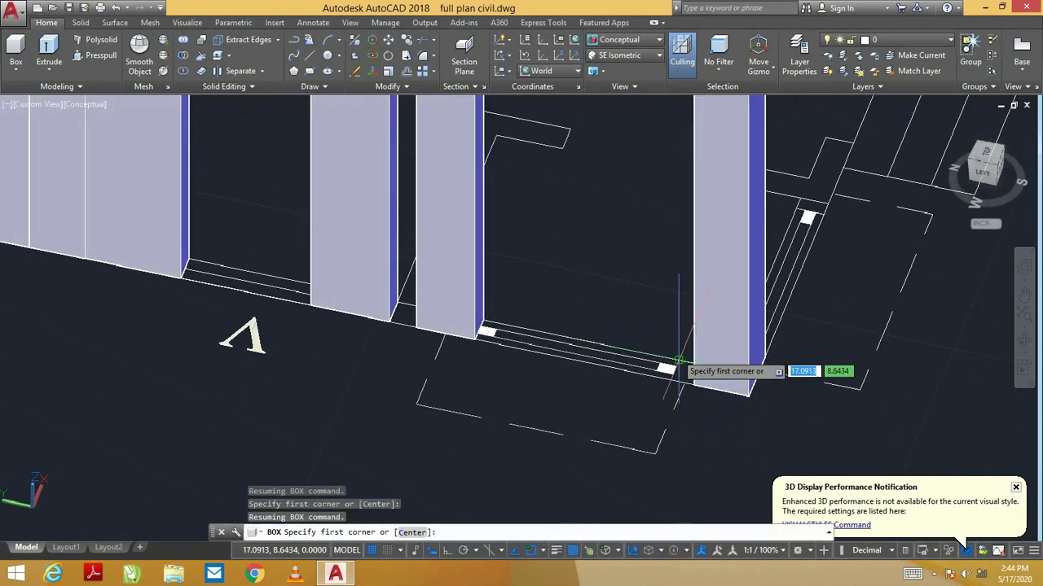
{"action": "left_click", "coordinate": [691, 374]}
{"action": "left_click", "coordinate": [694, 383]}
{"action": "key", "text": "Return"}
{"action": "mouse_move", "coordinate": [863, 224]}
{"action": "middle_mouse_down"}
{"action": "mouse_move", "coordinate": [658, 304]}
{"action": "mouse_move", "coordinate": [601, 290]}
{"action": "middle_mouse_up"}
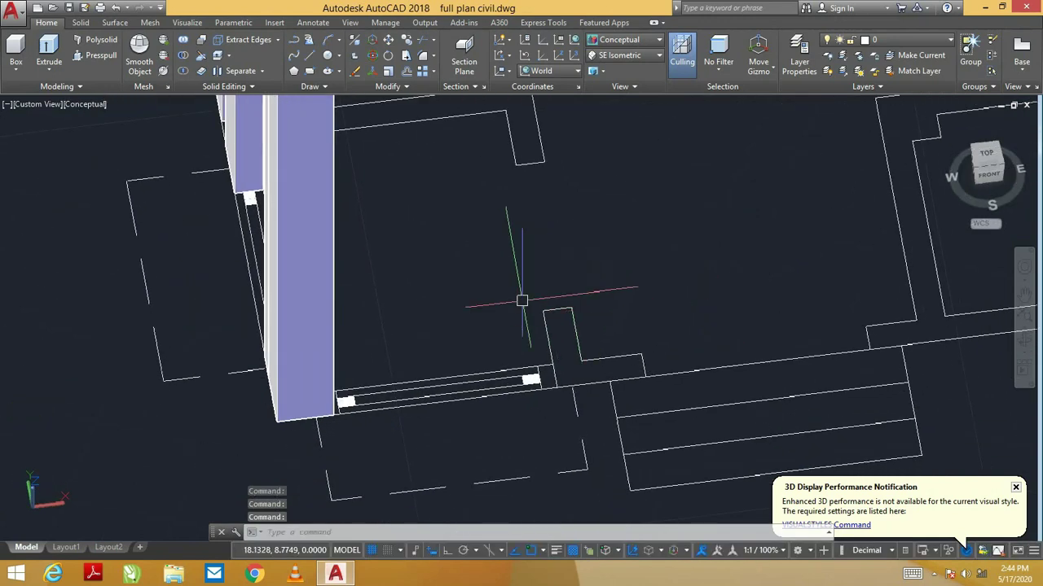
- Press-pull the L-shaped wall area beside door D up into a solid
{"action": "left_click", "coordinate": [15, 50]}
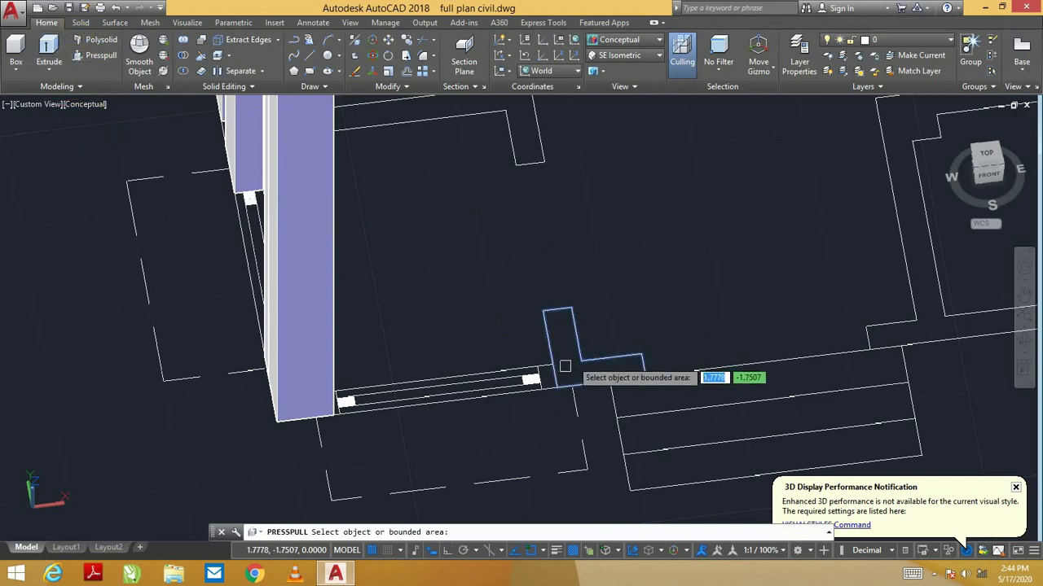
{"action": "left_click", "coordinate": [611, 352]}
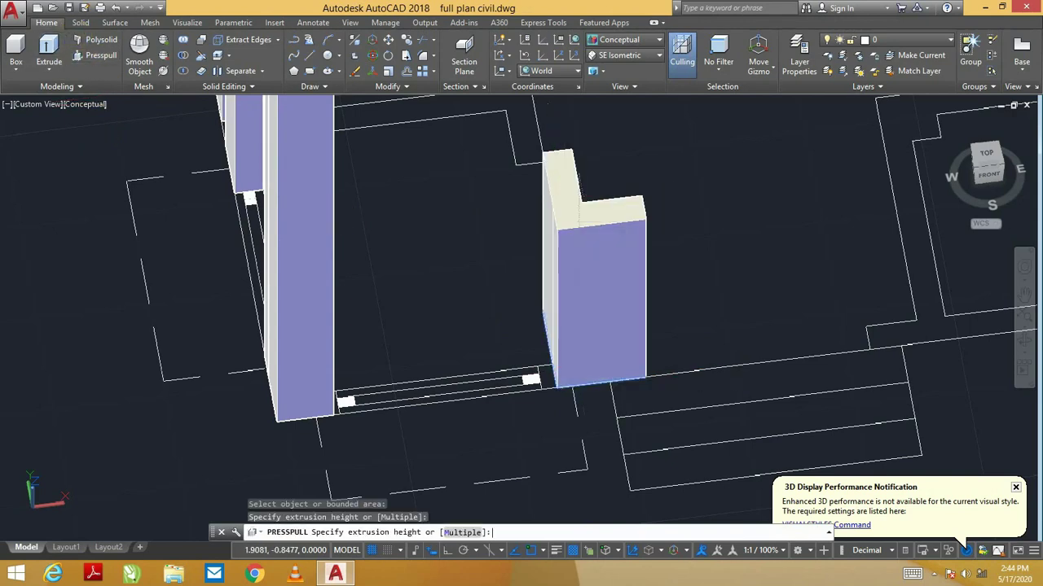
{"action": "left_click", "coordinate": [580, 214]}
{"action": "mouse_move", "coordinate": [857, 360]}
{"action": "middle_mouse_down"}
{"action": "mouse_move", "coordinate": [550, 424]}
{"action": "mouse_move", "coordinate": [477, 427]}
{"action": "middle_mouse_up"}
- Pull the next enclosed wall boundary up into tall walls and orbit to check
{"action": "scroll", "coordinate": [477, 426], "scroll_direction": "down", "scroll_amount": 3}
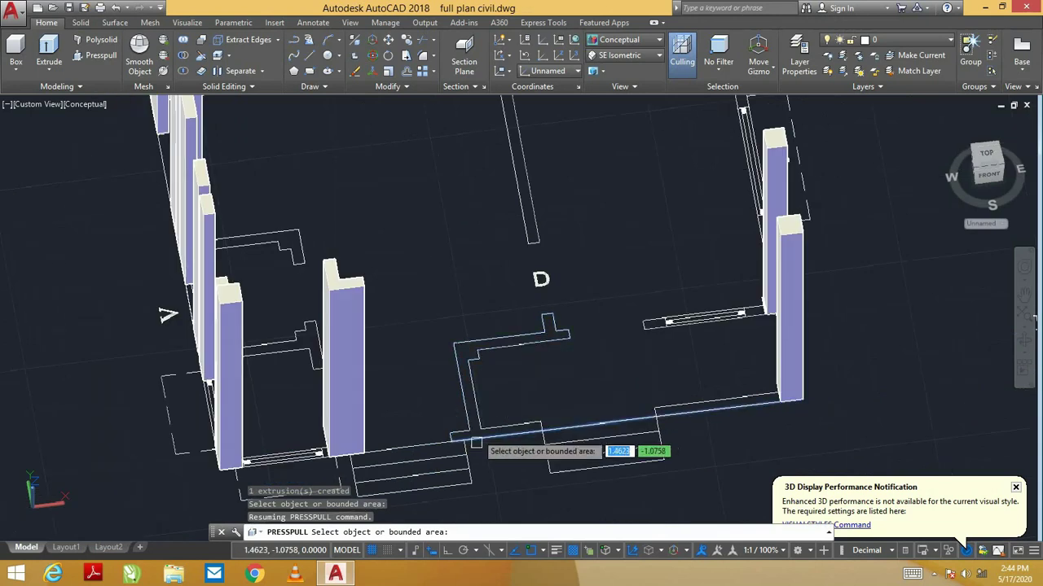
{"action": "scroll", "coordinate": [479, 431], "scroll_direction": "up", "scroll_amount": 3}
{"action": "left_click", "coordinate": [469, 421]}
{"action": "left_click", "coordinate": [506, 223]}
{"action": "middle_click_drag", "start_coordinate": [505, 324], "coordinate": [547, 348], "text": "shift"}
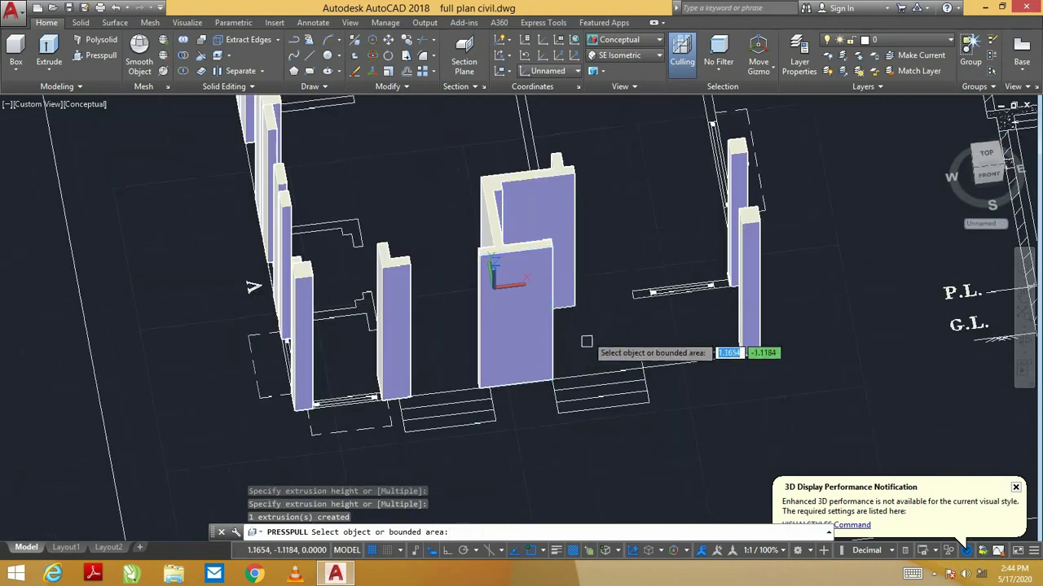
{"action": "mouse_move", "coordinate": [572, 282]}
{"action": "middle_mouse_down", "text": "shift"}
{"action": "mouse_move", "coordinate": [501, 310]}
{"action": "mouse_move", "coordinate": [550, 281]}
{"action": "mouse_move", "coordinate": [666, 270]}
{"action": "middle_mouse_up", "text": "shift"}
{"action": "scroll", "coordinate": [556, 386], "scroll_direction": "up", "scroll_amount": 5}
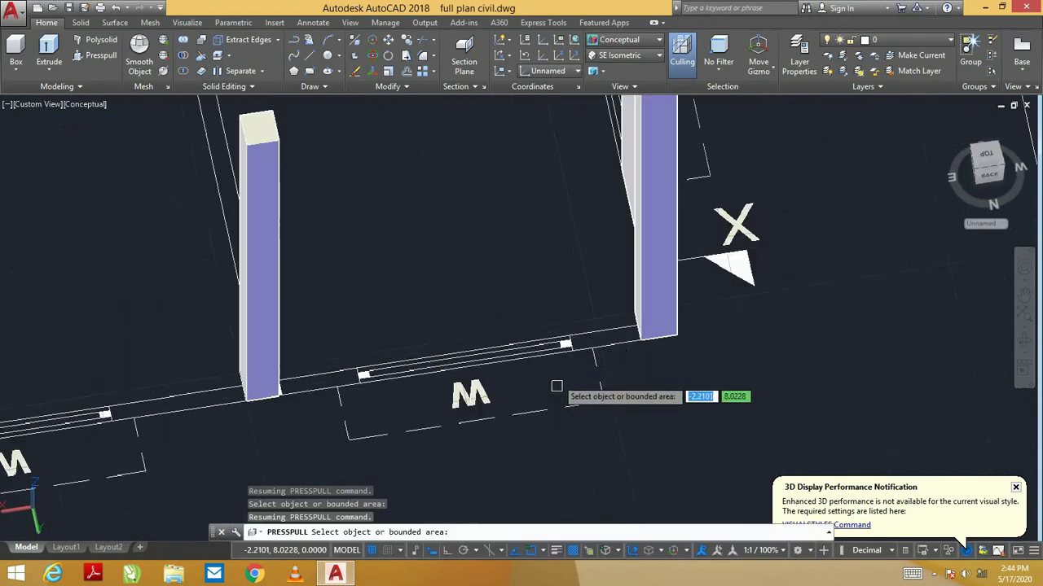
{"action": "scroll", "coordinate": [346, 374], "scroll_direction": "down", "scroll_amount": 5}
{"action": "mouse_move", "coordinate": [428, 363]}
{"action": "middle_mouse_down", "text": "shift"}
{"action": "mouse_move", "coordinate": [410, 360]}
{"action": "mouse_move", "coordinate": [578, 302]}
{"action": "middle_mouse_up", "text": "shift"}
- Draw two 3.0000-high box fillers across the first front-wall window openings
{"action": "left_click", "coordinate": [16, 53]}
{"action": "scroll", "coordinate": [632, 471], "scroll_direction": "up", "scroll_amount": 4}
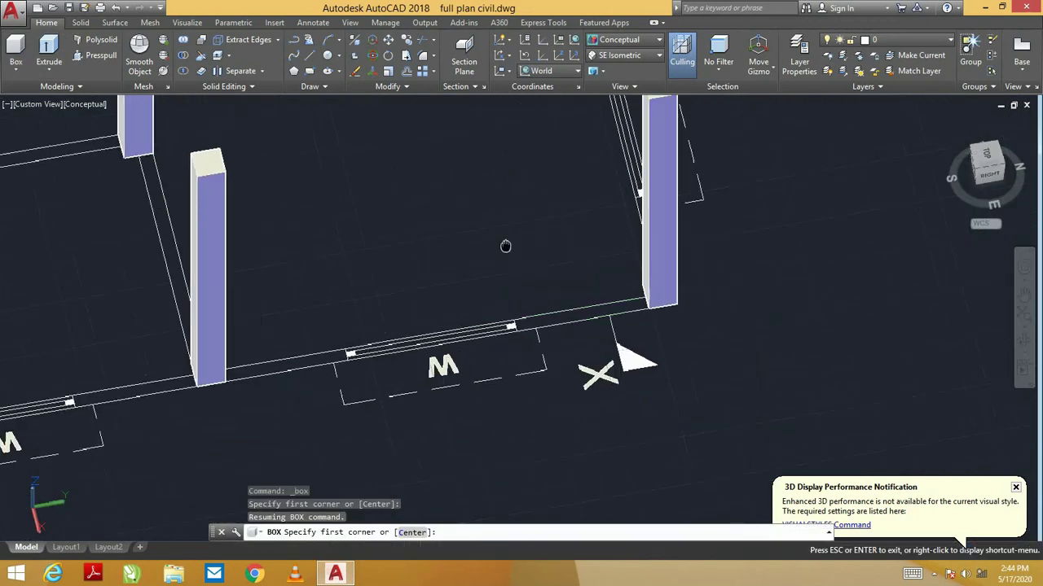
{"action": "scroll", "coordinate": [632, 471], "scroll_direction": "up", "scroll_amount": 3}
{"action": "left_click", "coordinate": [699, 311]}
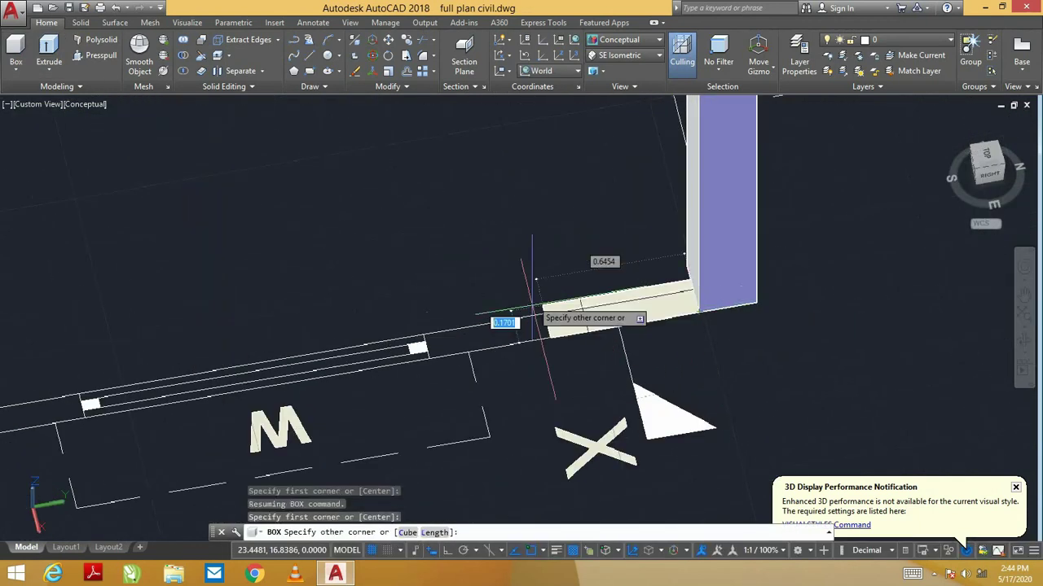
{"action": "left_click", "coordinate": [419, 349]}
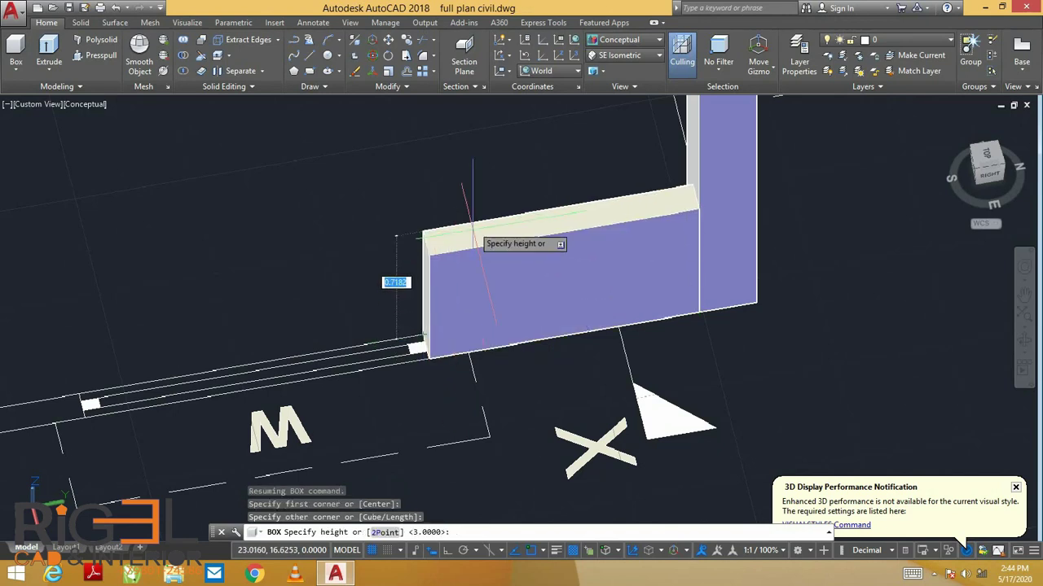
{"action": "left_click", "coordinate": [460, 272]}
{"action": "scroll", "coordinate": [443, 300], "scroll_direction": "down", "scroll_amount": 2}
{"action": "scroll", "coordinate": [443, 301], "scroll_direction": "down", "scroll_amount": 2}
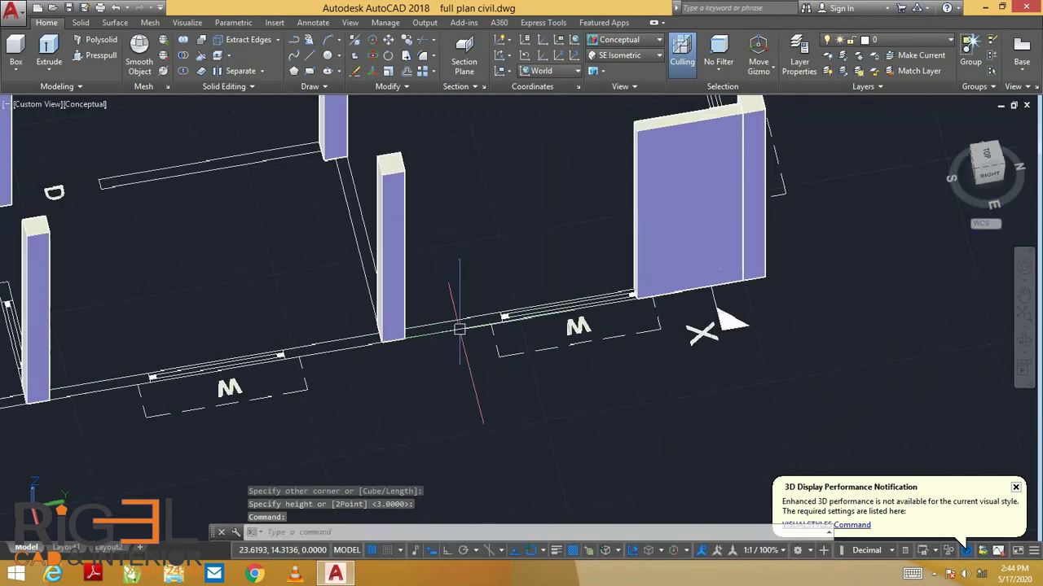
{"action": "scroll", "coordinate": [459, 330], "scroll_direction": "up", "scroll_amount": 3}
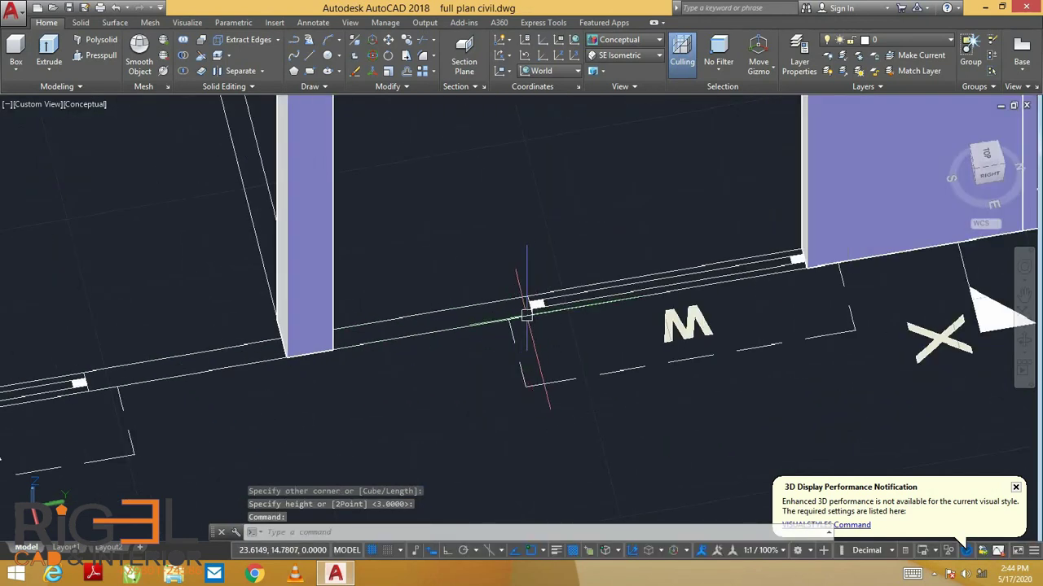
{"action": "key", "text": "Return"}
{"action": "left_click", "coordinate": [531, 308]}
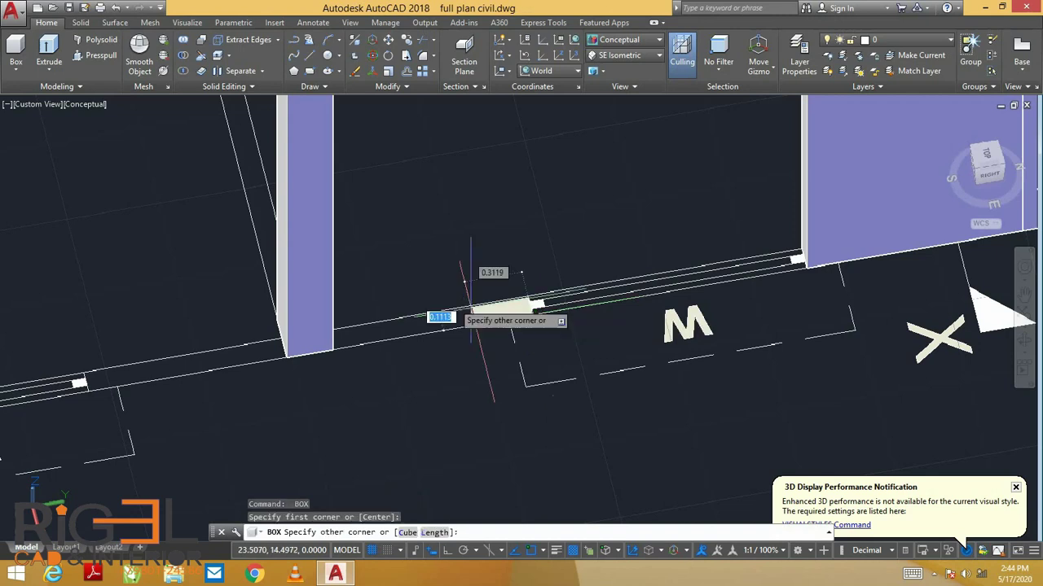
{"action": "left_click", "coordinate": [323, 333]}
{"action": "left_click", "coordinate": [346, 249]}
{"action": "scroll", "coordinate": [366, 310], "scroll_direction": "down", "scroll_amount": 2}
{"action": "middle_click_drag", "start_coordinate": [391, 326], "coordinate": [422, 334]}
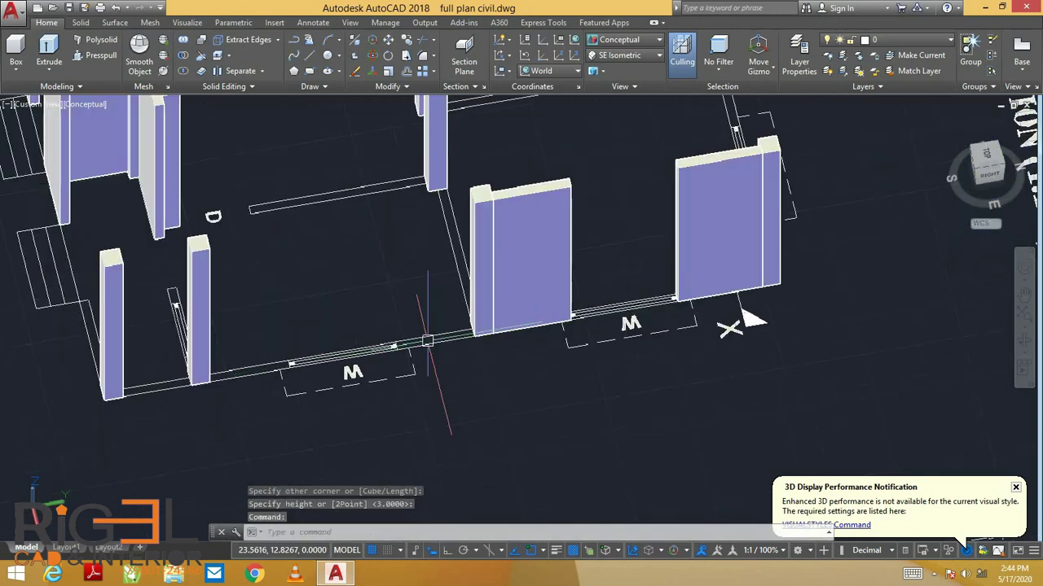
{"action": "scroll", "coordinate": [421, 334], "scroll_direction": "up", "scroll_amount": 2}
- Add three more 3.0000-high boxes beside window M and at the front corner near door D
{"action": "key", "text": "Return"}
{"action": "left_click", "coordinate": [489, 330]}
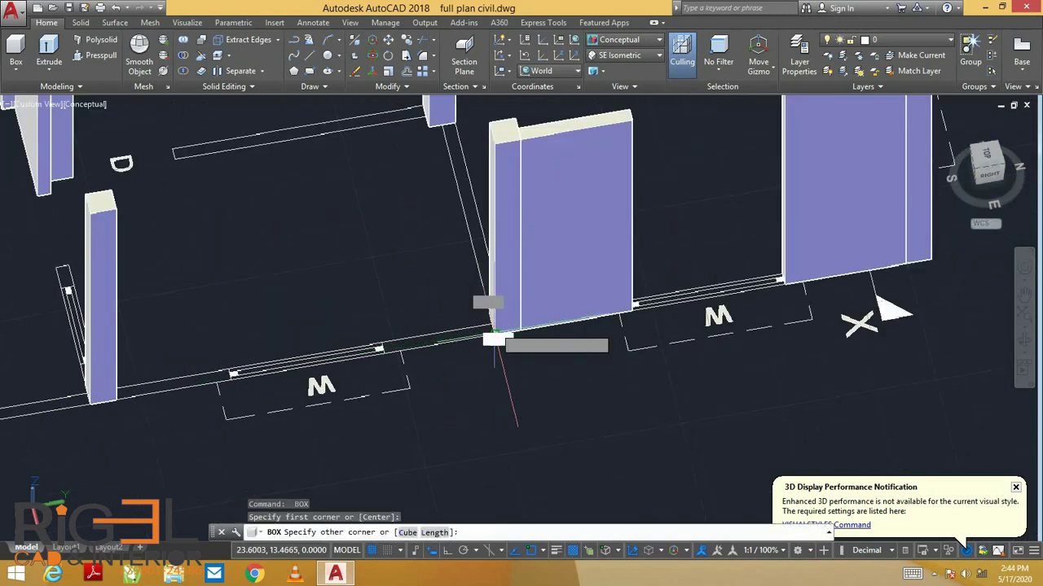
{"action": "left_click", "coordinate": [381, 347]}
{"action": "left_click", "coordinate": [377, 269]}
{"action": "scroll", "coordinate": [326, 375], "scroll_direction": "up", "scroll_amount": 2}
{"action": "key", "text": "Return"}
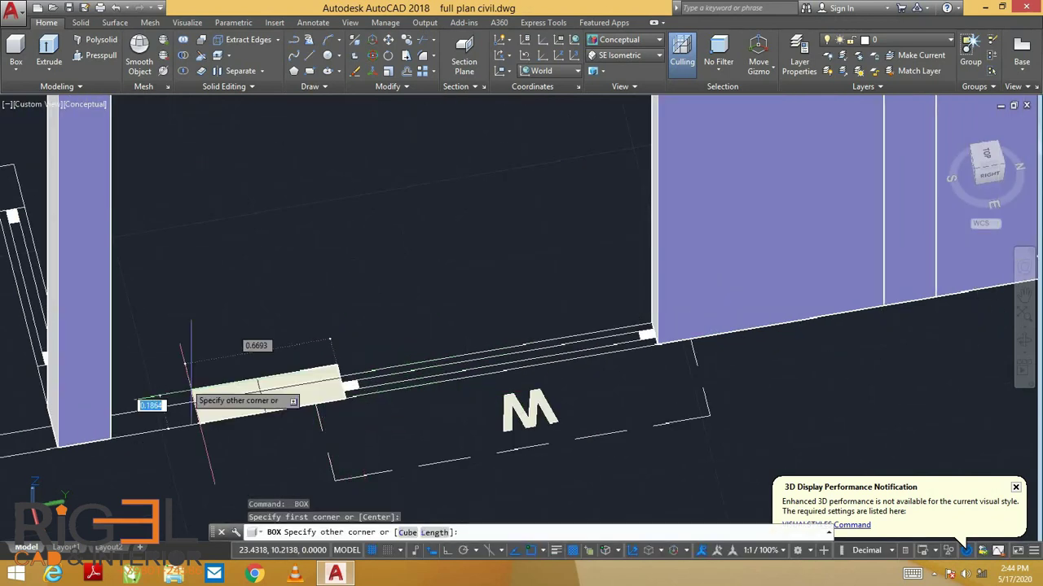
{"action": "left_click", "coordinate": [105, 422]}
{"action": "left_click", "coordinate": [106, 326]}
{"action": "scroll", "coordinate": [163, 366], "scroll_direction": "down", "scroll_amount": 3}
{"action": "scroll", "coordinate": [204, 383], "scroll_direction": "down", "scroll_amount": 2}
{"action": "scroll", "coordinate": [232, 389], "scroll_direction": "up", "scroll_amount": 2}
{"action": "key", "text": "Return"}
{"action": "left_click", "coordinate": [307, 397]}
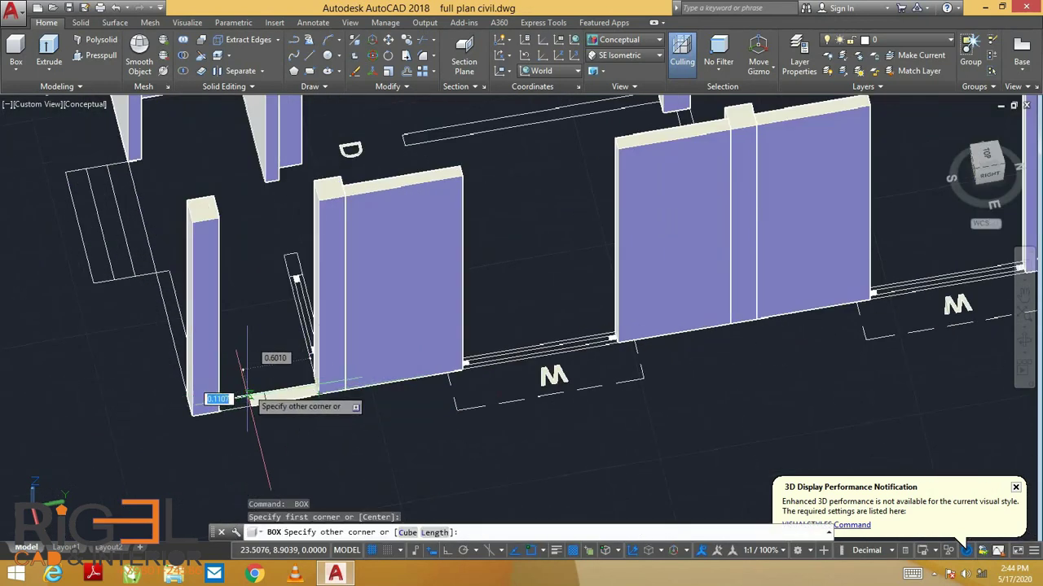
{"action": "left_click", "coordinate": [213, 403]}
{"action": "left_click", "coordinate": [236, 269]}
{"action": "scroll", "coordinate": [391, 350], "scroll_direction": "down", "scroll_amount": 2}
{"action": "scroll", "coordinate": [387, 355], "scroll_direction": "down", "scroll_amount": 2}
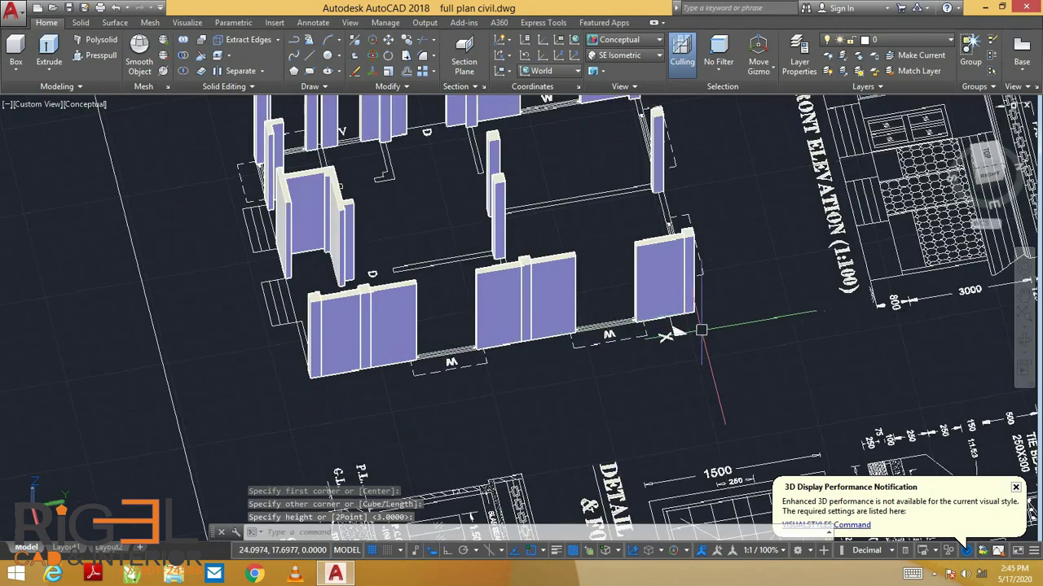
{"action": "middle_click_drag", "start_coordinate": [692, 326], "coordinate": [591, 325], "text": "shift"}
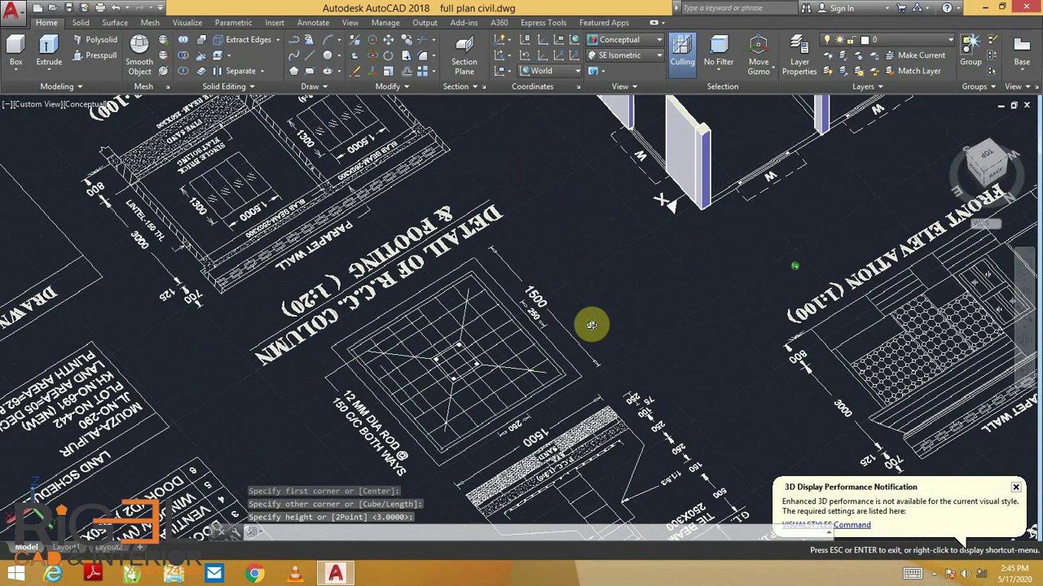
- Fill two openings on the next wall with tall box solids between wall ends and columns
{"action": "scroll", "coordinate": [591, 326], "scroll_direction": "up", "scroll_amount": 2}
{"action": "scroll", "coordinate": [562, 317], "scroll_direction": "up", "scroll_amount": 3}
{"action": "scroll", "coordinate": [554, 314], "scroll_direction": "up", "scroll_amount": 2}
{"action": "key", "text": "Return"}
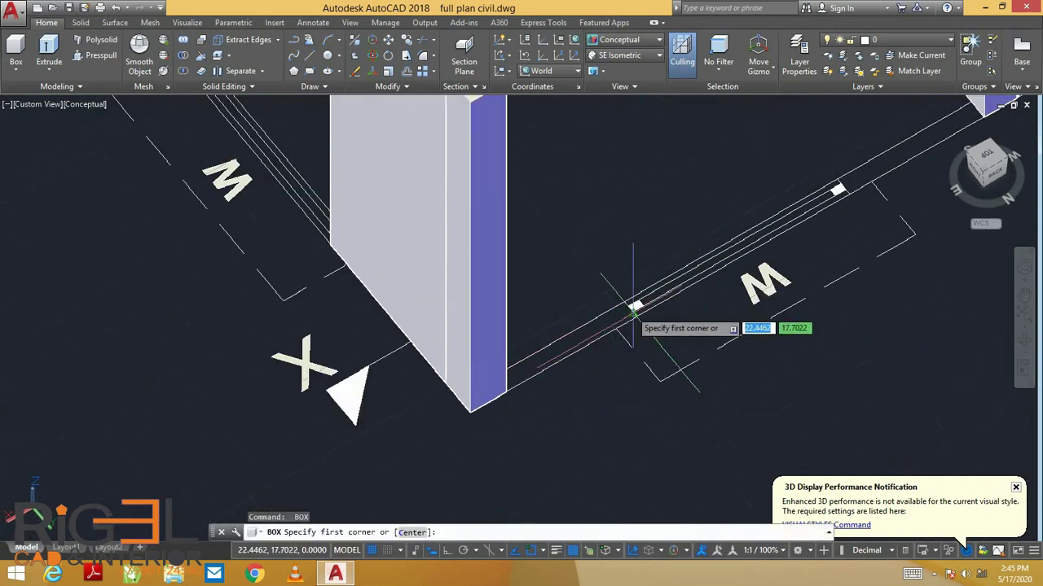
{"action": "left_click", "coordinate": [635, 313]}
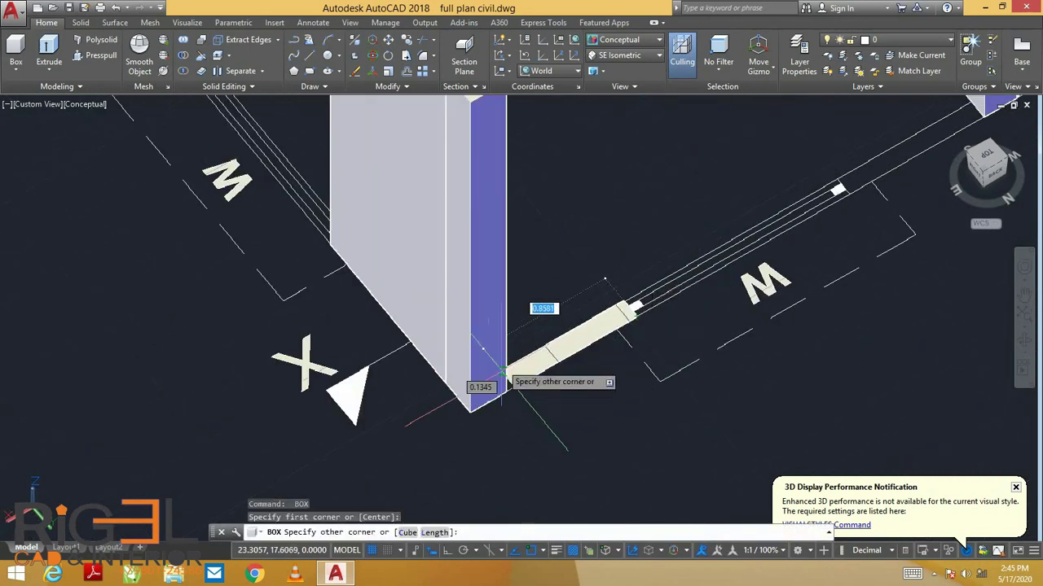
{"action": "left_click", "coordinate": [494, 379]}
{"action": "left_click", "coordinate": [570, 321]}
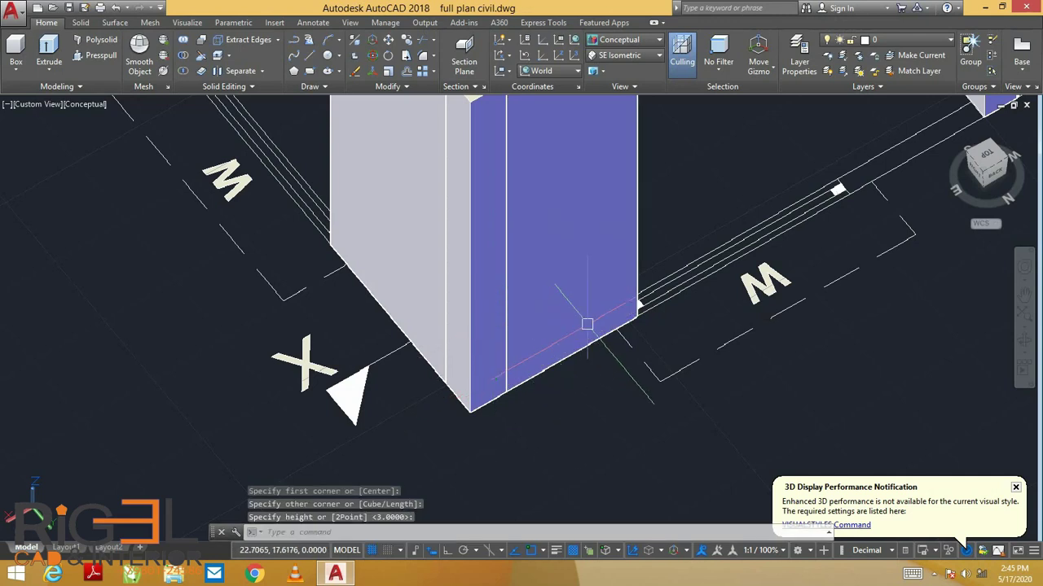
{"action": "middle_click_drag", "start_coordinate": [587, 321], "coordinate": [437, 420]}
{"action": "key", "text": "Return"}
{"action": "left_click", "coordinate": [490, 375]}
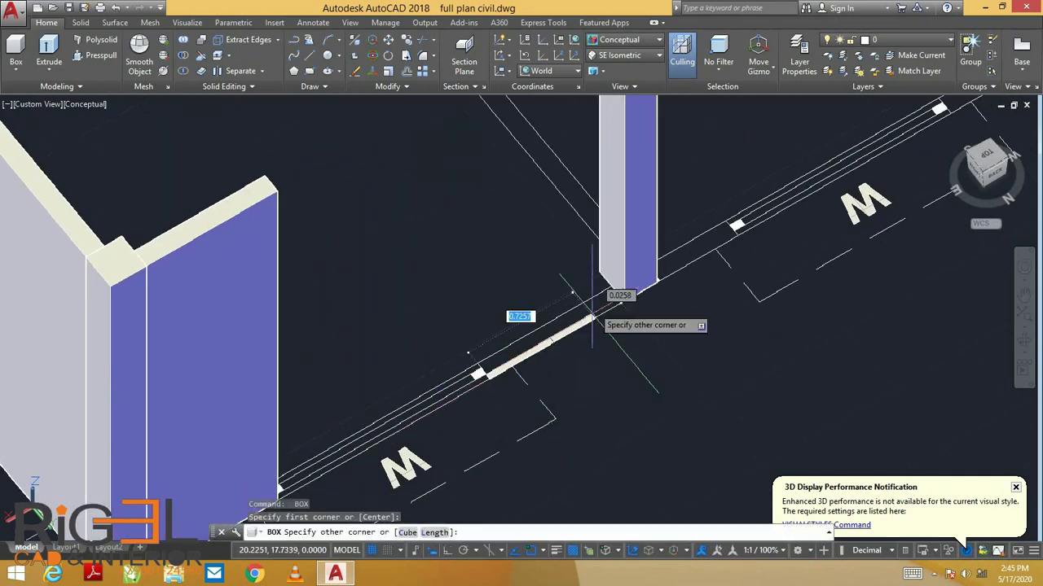
{"action": "left_click", "coordinate": [643, 281]}
{"action": "left_click", "coordinate": [651, 275]}
{"action": "middle_click_drag", "start_coordinate": [651, 275], "coordinate": [415, 447]}
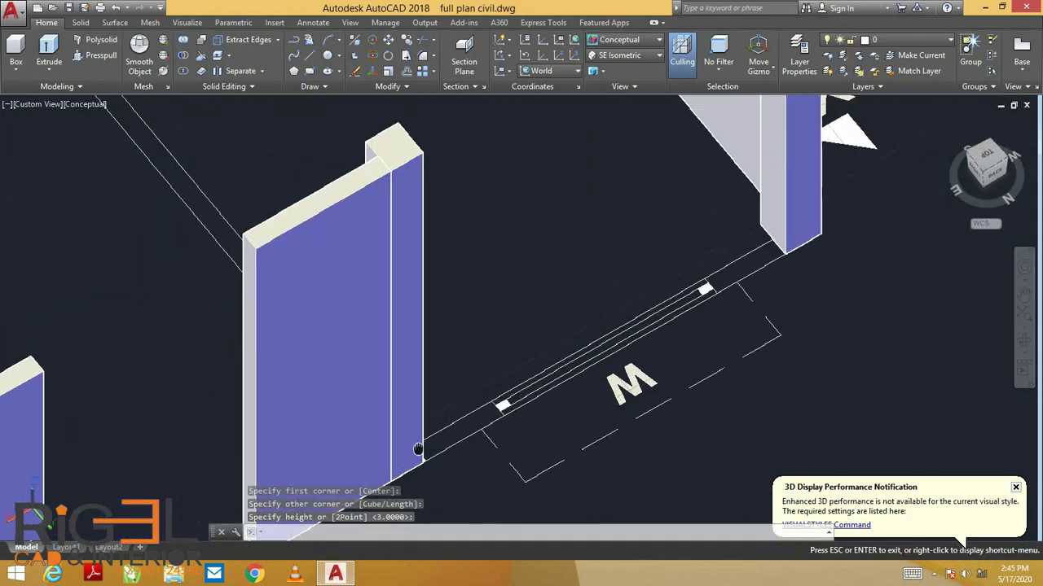
- Box in two more wall openings at the default box height
{"action": "key", "text": "Return"}
{"action": "scroll", "coordinate": [472, 419], "scroll_direction": "up", "scroll_amount": 3}
{"action": "left_click", "coordinate": [498, 386]}
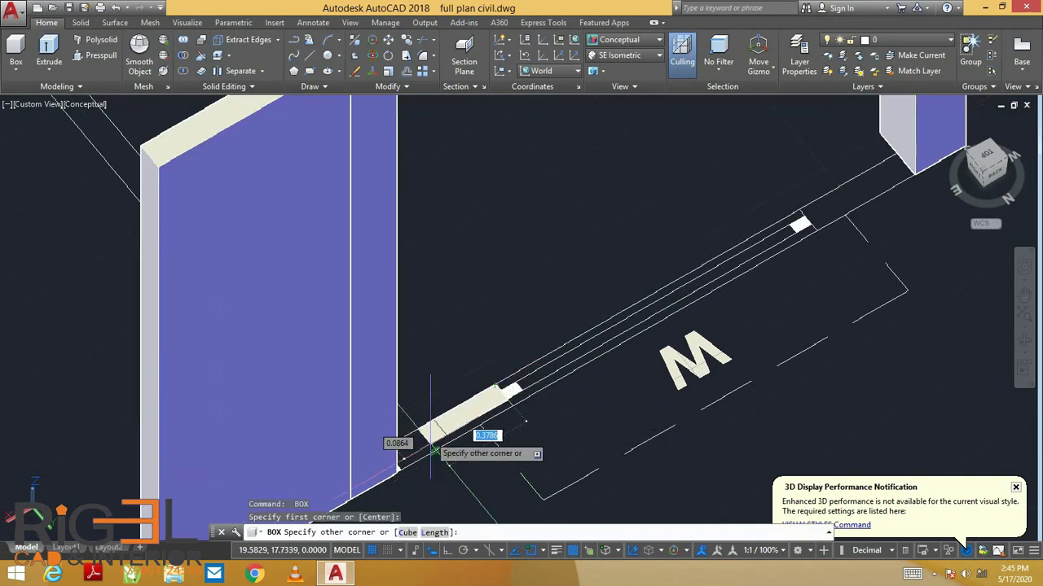
{"action": "left_click", "coordinate": [395, 472]}
{"action": "key", "text": "Return"}
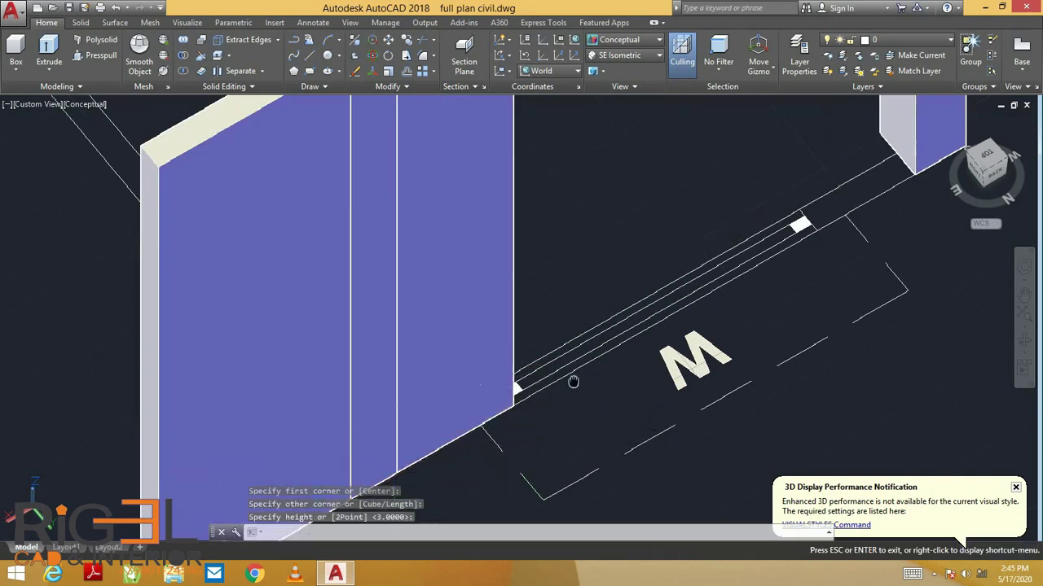
{"action": "middle_click_drag", "start_coordinate": [571, 371], "coordinate": [510, 293], "text": "shift"}
{"action": "key", "text": "Return"}
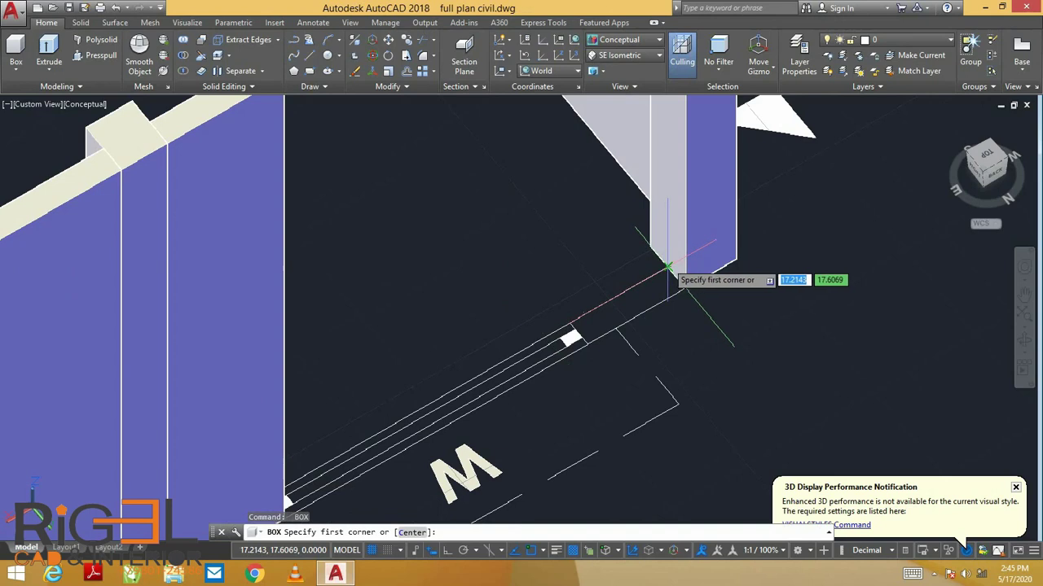
{"action": "left_click", "coordinate": [667, 268]}
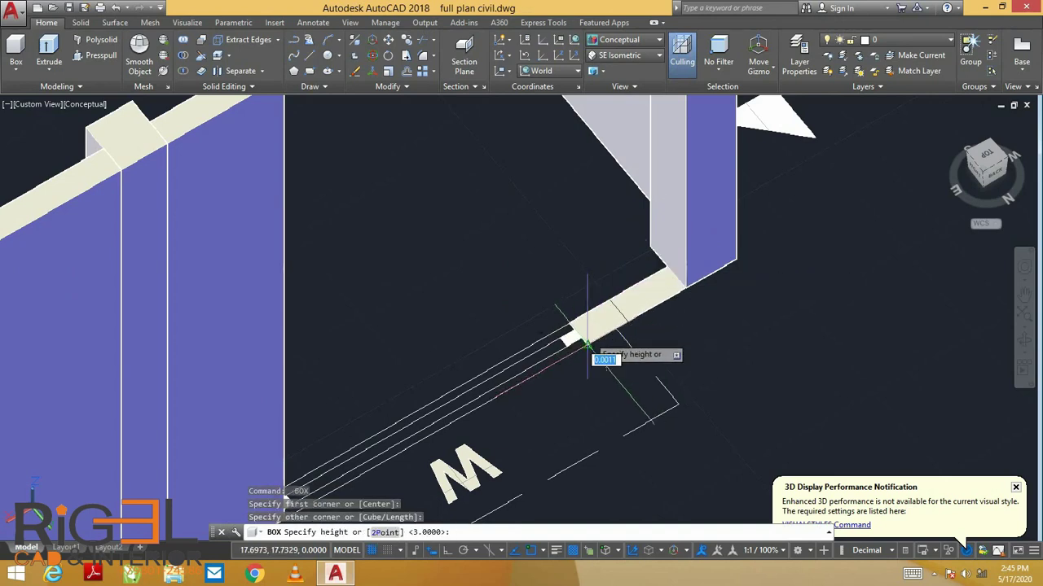
{"action": "key", "text": "Return"}
{"action": "scroll", "coordinate": [588, 346], "scroll_direction": "down", "scroll_amount": 5}
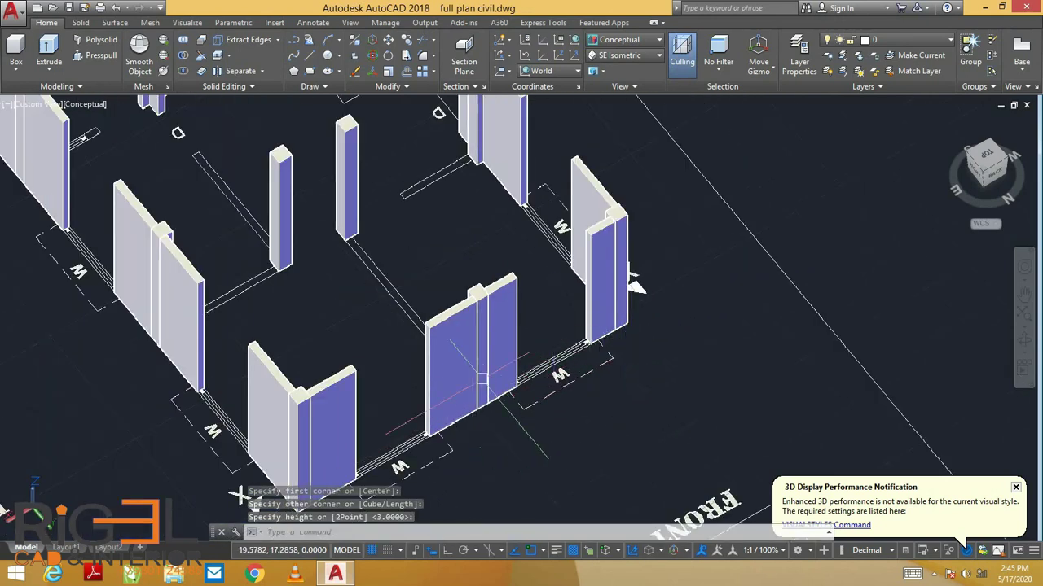
{"action": "scroll", "coordinate": [237, 494], "scroll_direction": "down", "scroll_amount": 3}
{"action": "scroll", "coordinate": [496, 321], "scroll_direction": "up", "scroll_amount": 4}
{"action": "left_click_drag", "start_coordinate": [495, 321], "coordinate": [565, 340]}
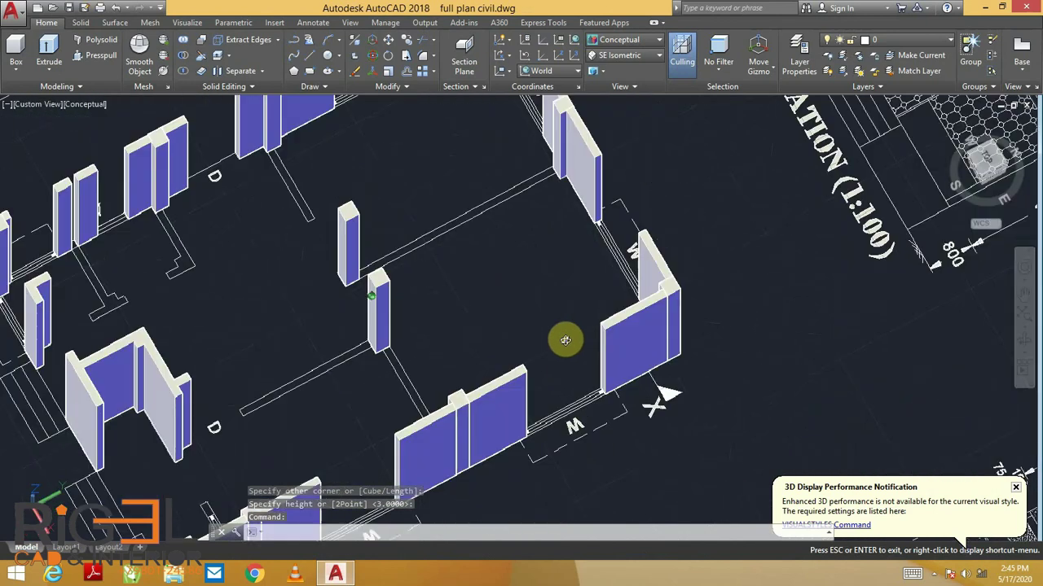
{"action": "scroll", "coordinate": [565, 339], "scroll_direction": "down", "scroll_amount": 2}
{"action": "key", "text": "Escape"}
- Build a long full-height box wall spanning the gap between the central columns
{"action": "key", "text": "Return"}
{"action": "scroll", "coordinate": [647, 269], "scroll_direction": "up", "scroll_amount": 5}
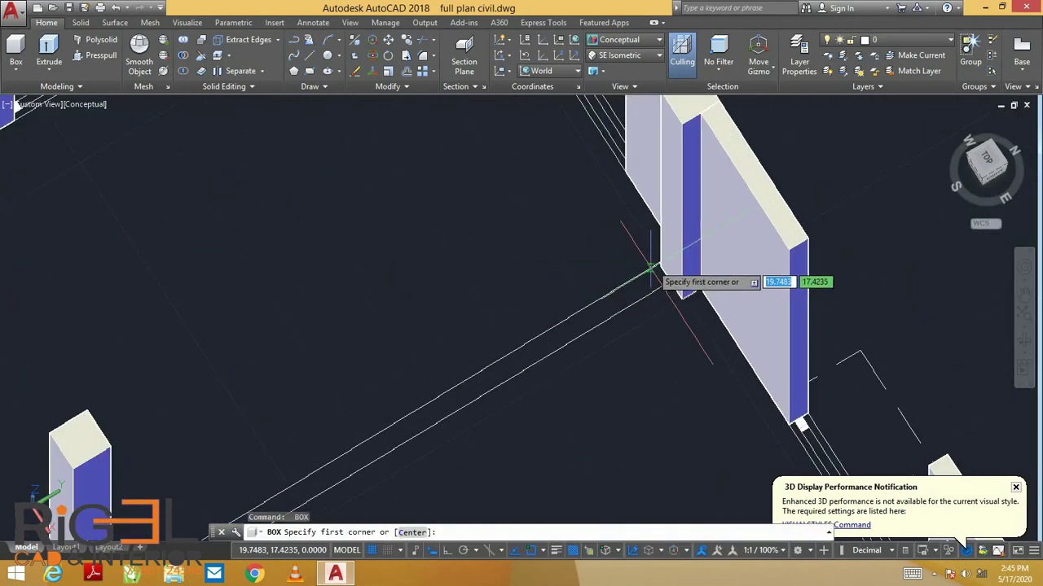
{"action": "left_click", "coordinate": [661, 266]}
{"action": "middle_click_drag", "start_coordinate": [562, 326], "coordinate": [774, 204]}
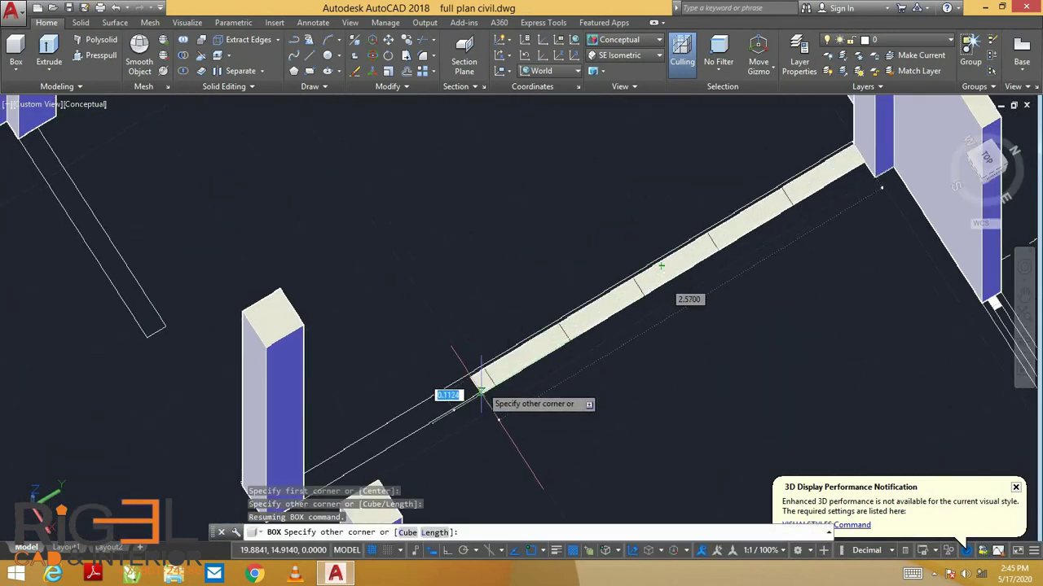
{"action": "key", "text": "Escape"}
{"action": "scroll", "coordinate": [795, 198], "scroll_direction": "down", "scroll_amount": 2}
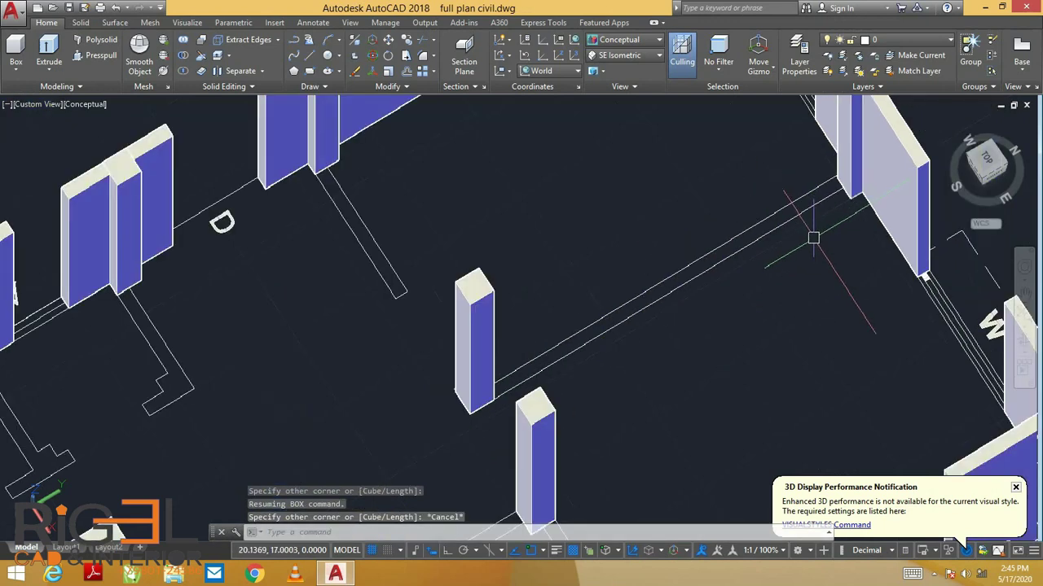
{"action": "scroll", "coordinate": [851, 190], "scroll_direction": "up", "scroll_amount": 2}
{"action": "middle_click_drag", "start_coordinate": [831, 174], "coordinate": [883, 174]}
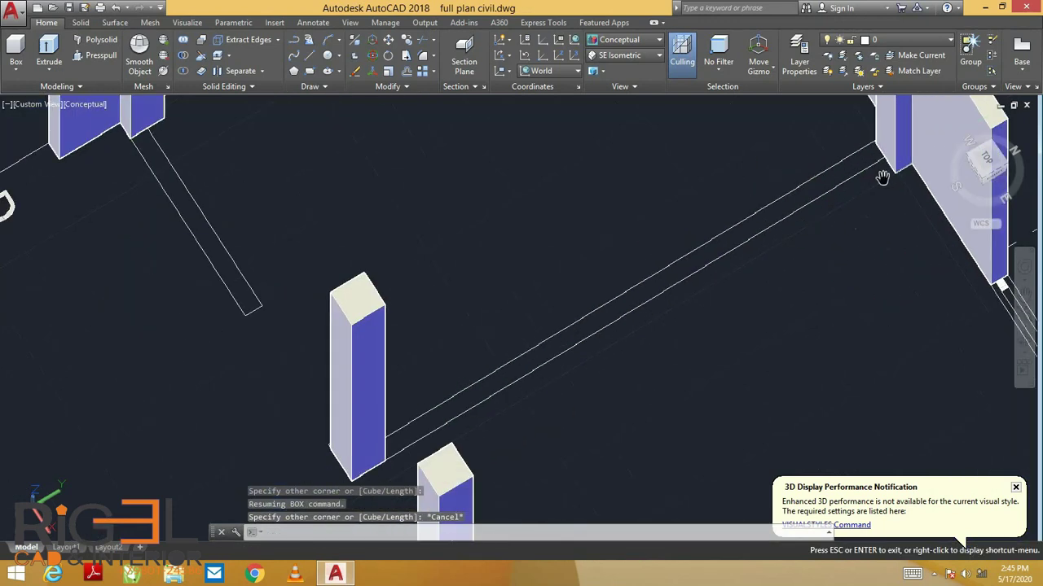
{"action": "scroll", "coordinate": [884, 175], "scroll_direction": "down", "scroll_amount": 2}
{"action": "key", "text": "Return"}
{"action": "left_click", "coordinate": [875, 172]}
{"action": "scroll", "coordinate": [582, 337], "scroll_direction": "down", "scroll_amount": 2}
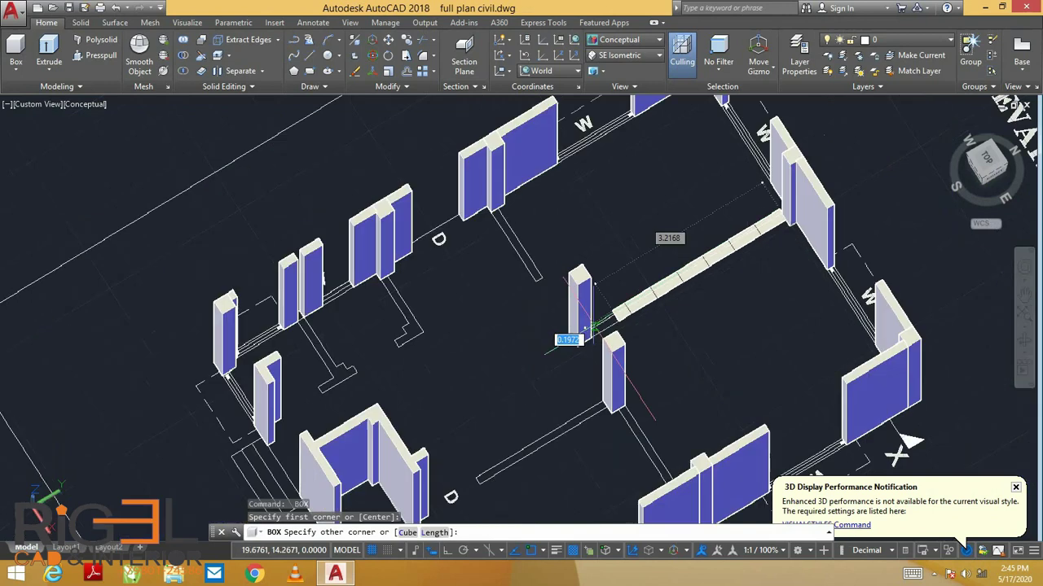
{"action": "scroll", "coordinate": [551, 347], "scroll_direction": "up", "scroll_amount": 4}
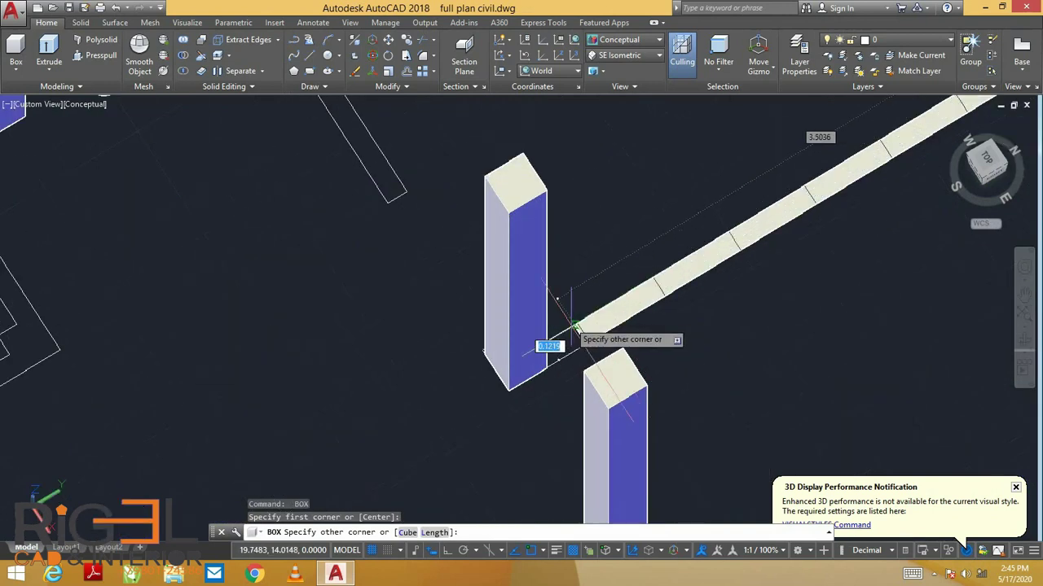
{"action": "left_click", "coordinate": [527, 351]}
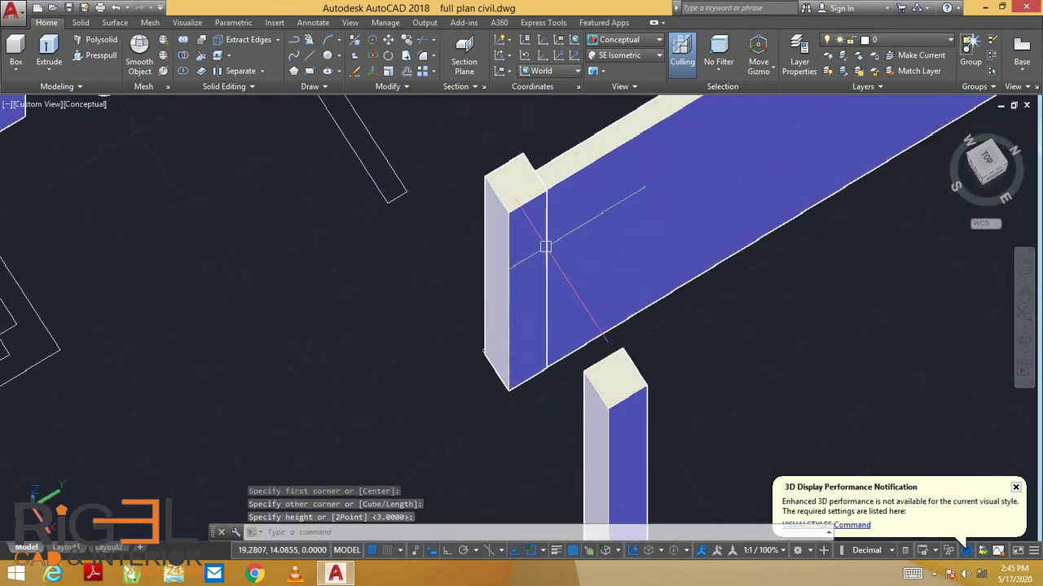
{"action": "key", "text": "Return"}
{"action": "scroll", "coordinate": [488, 268], "scroll_direction": "down", "scroll_amount": 3}
{"action": "key", "text": "Return"}
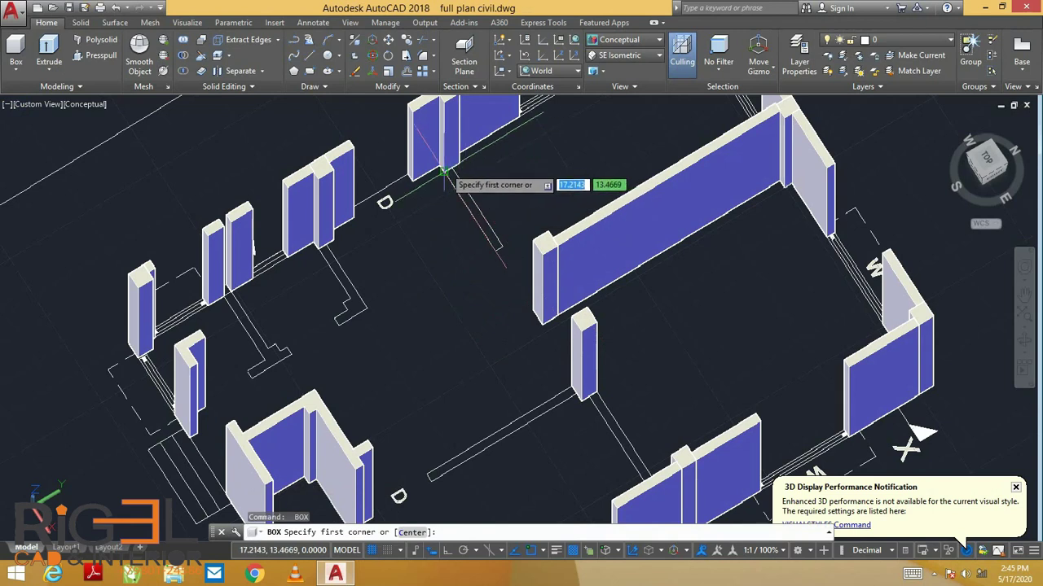
- Draw a full-height box wall beside the upper D doorway
{"action": "left_click", "coordinate": [444, 171]}
{"action": "left_click", "coordinate": [501, 246]}
{"action": "key", "text": "Return"}
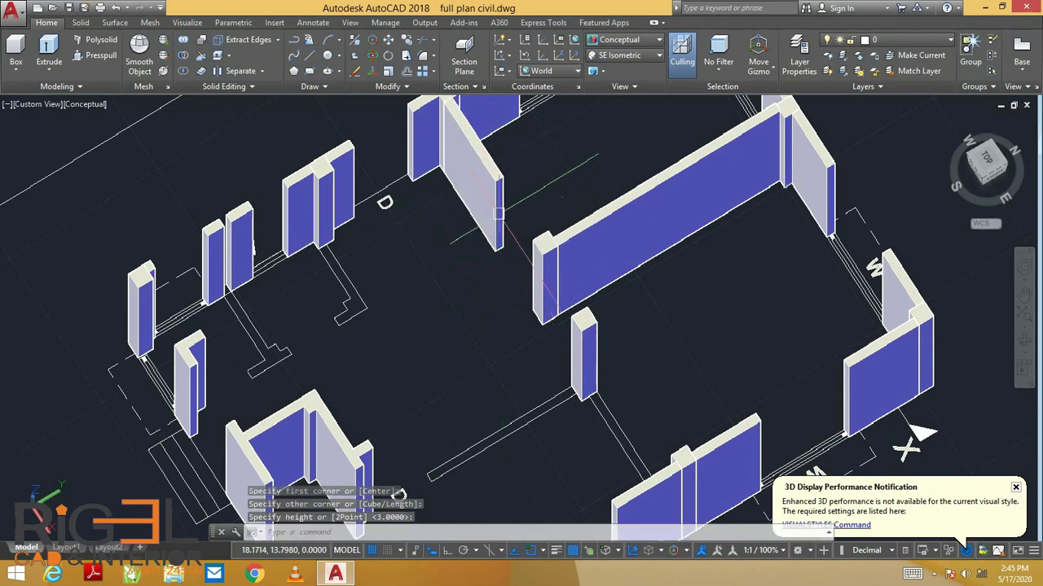
{"action": "key", "text": "Return"}
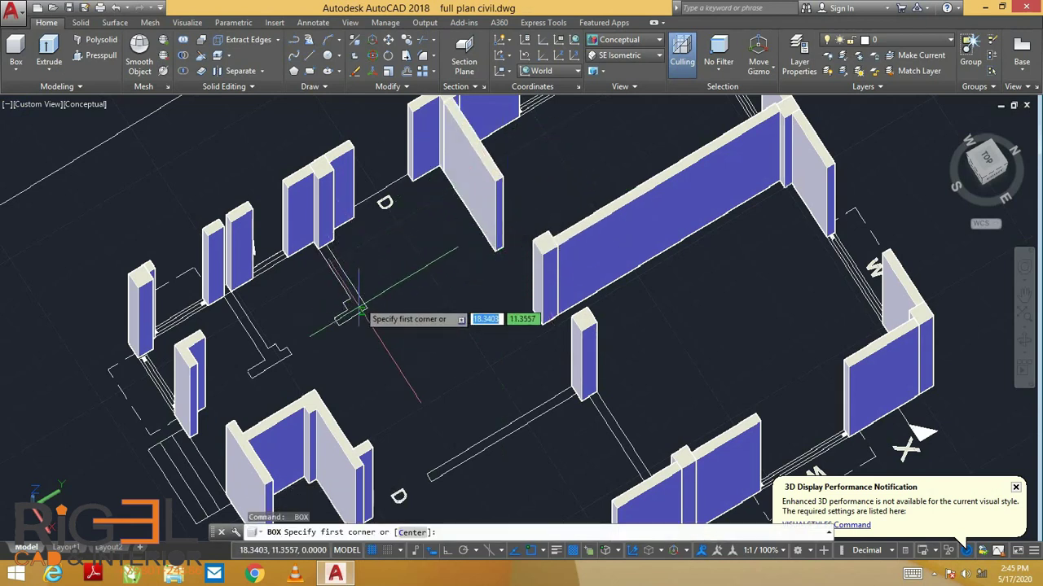
{"action": "key", "text": "Escape"}
- Press-pull a bounded area into a wall beside the pillars and delete the stray panel
{"action": "left_click", "coordinate": [96, 59]}
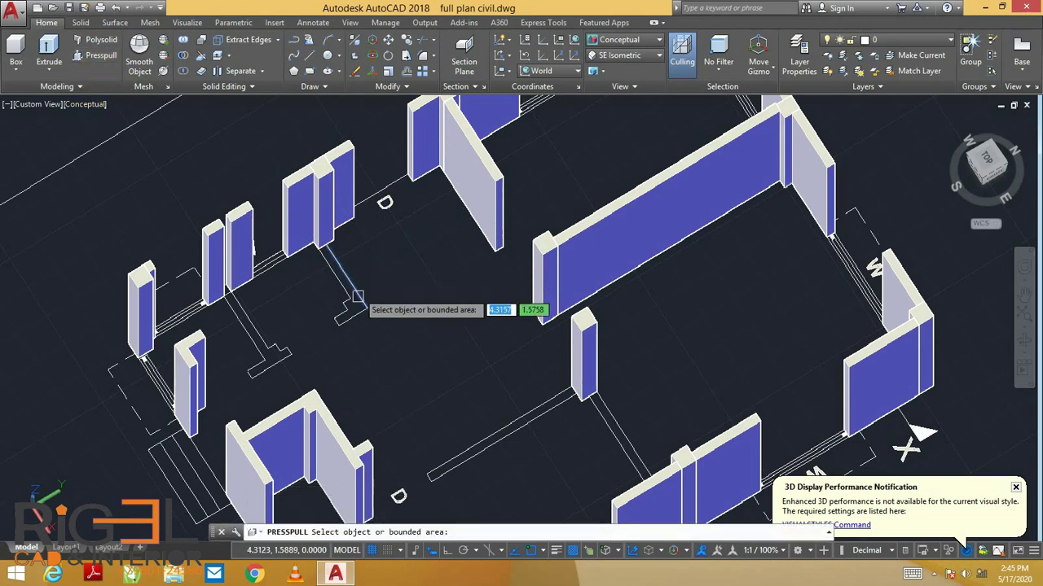
{"action": "left_click", "coordinate": [352, 306]}
{"action": "left_click", "coordinate": [356, 275]}
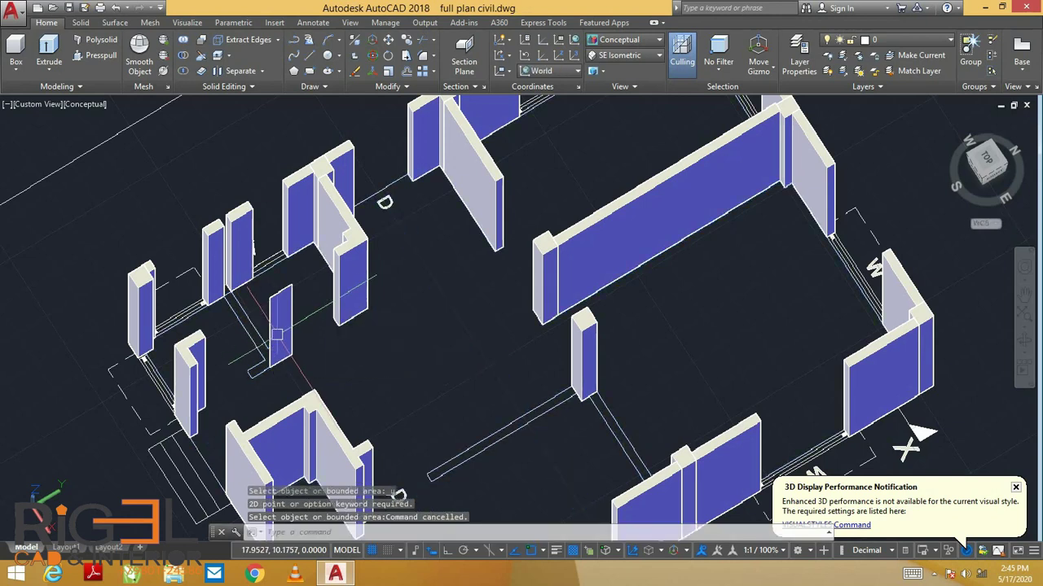
{"action": "key", "text": "Escape"}
{"action": "left_click", "coordinate": [279, 334]}
{"action": "key", "text": "Delete"}
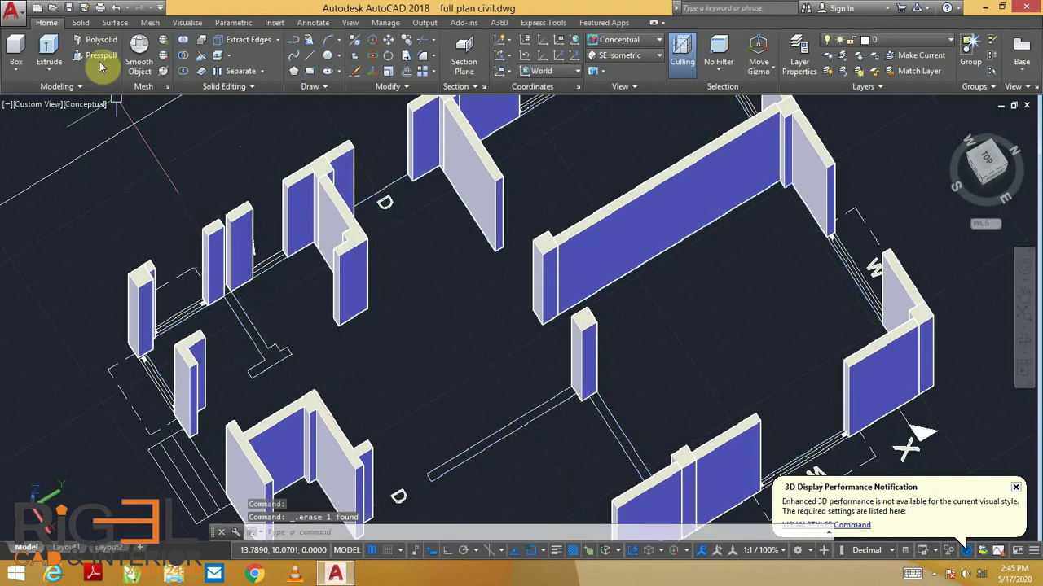
- Press-pull the T-shaped outline up into a solid wall piece
{"action": "left_click", "coordinate": [96, 55]}
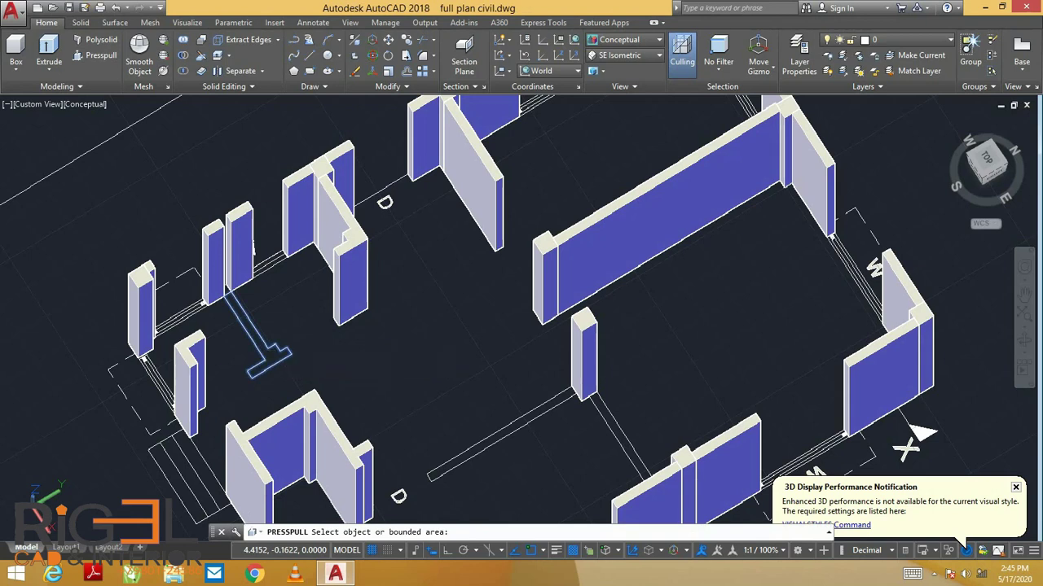
{"action": "left_click", "coordinate": [269, 358]}
{"action": "left_click", "coordinate": [260, 320]}
{"action": "mouse_move", "coordinate": [355, 325]}
{"action": "middle_mouse_down"}
{"action": "mouse_move", "coordinate": [431, 274]}
{"action": "mouse_move", "coordinate": [526, 268]}
{"action": "mouse_move", "coordinate": [361, 349]}
{"action": "mouse_move", "coordinate": [523, 340]}
{"action": "mouse_move", "coordinate": [570, 440]}
{"action": "mouse_move", "coordinate": [542, 430]}
{"action": "middle_mouse_up"}
{"action": "scroll", "coordinate": [536, 402], "scroll_direction": "up", "scroll_amount": 3}
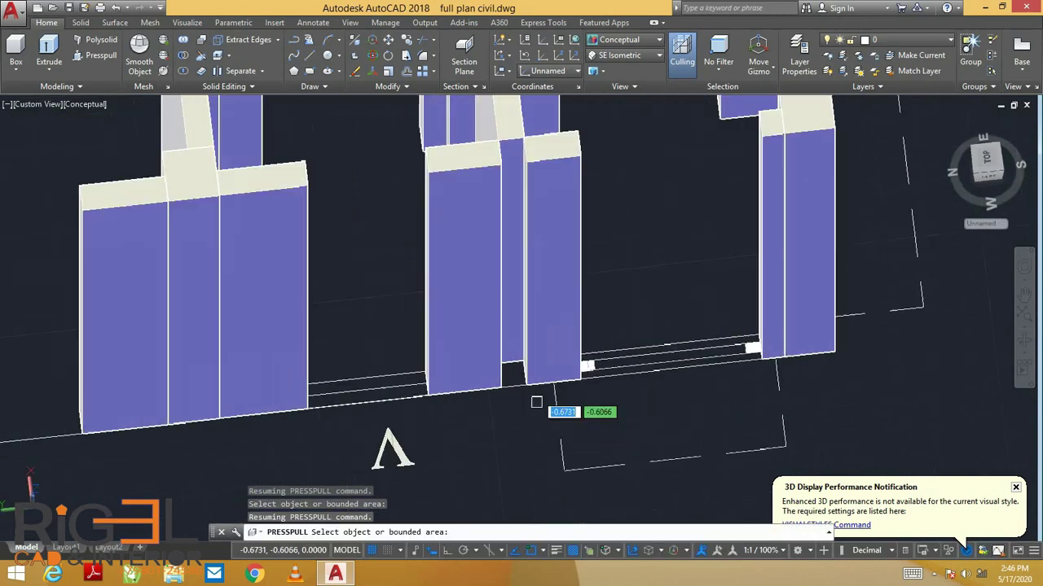
- Press-pull the strip between the two middle walls into a block beside the A label
{"action": "left_click", "coordinate": [511, 297]}
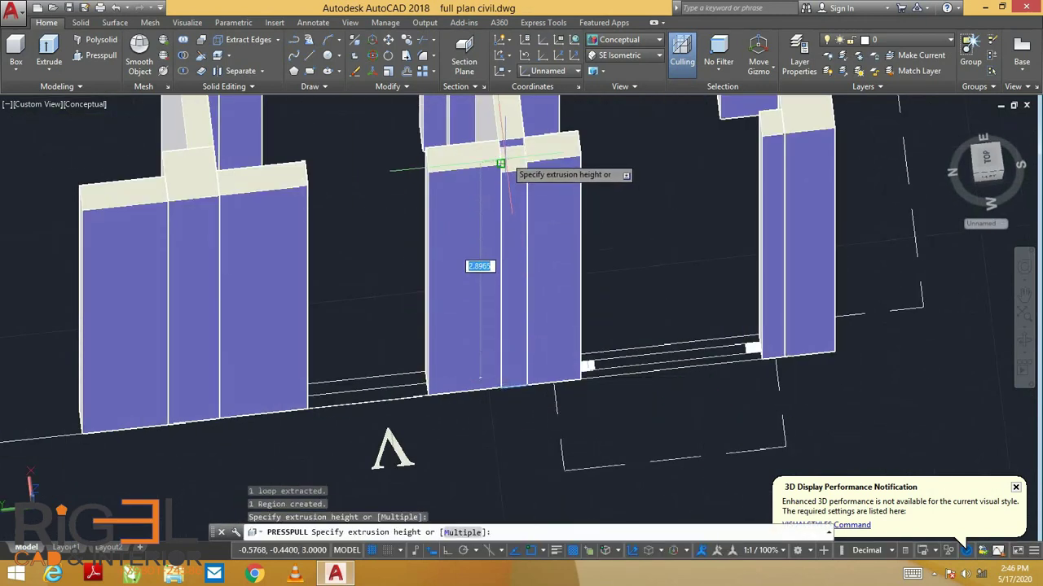
{"action": "left_click", "coordinate": [477, 268]}
{"action": "scroll", "coordinate": [571, 309], "scroll_direction": "down", "scroll_amount": 5}
{"action": "mouse_move", "coordinate": [526, 293]}
{"action": "middle_mouse_down", "text": "shift"}
{"action": "mouse_move", "coordinate": [716, 274]}
{"action": "mouse_move", "coordinate": [467, 276]}
{"action": "middle_mouse_up", "text": "shift"}
{"action": "scroll", "coordinate": [473, 425], "scroll_direction": "down", "scroll_amount": 5}
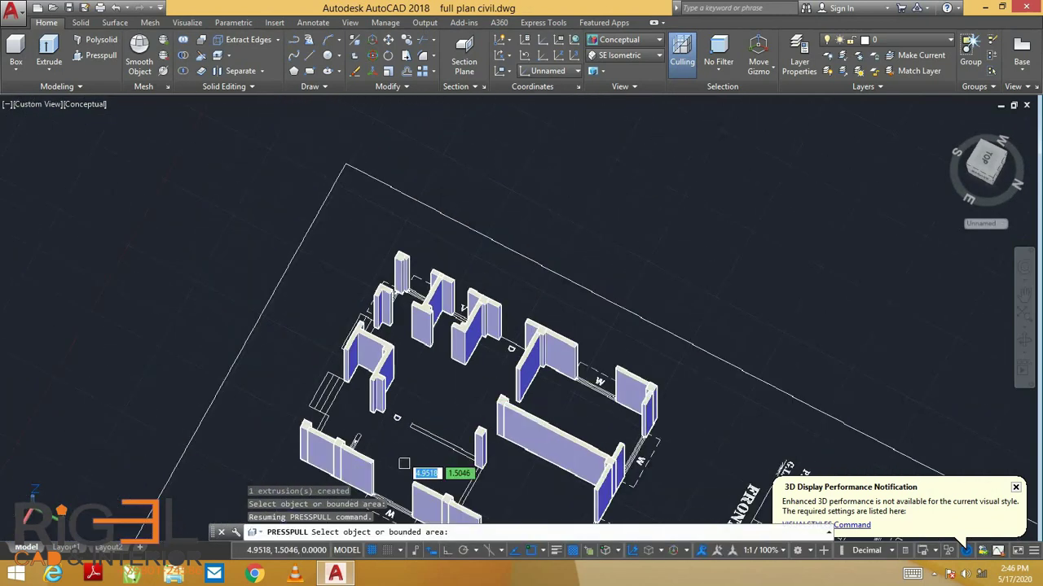
{"action": "scroll", "coordinate": [441, 415], "scroll_direction": "up", "scroll_amount": 3}
{"action": "scroll", "coordinate": [457, 456], "scroll_direction": "up", "scroll_amount": 1}
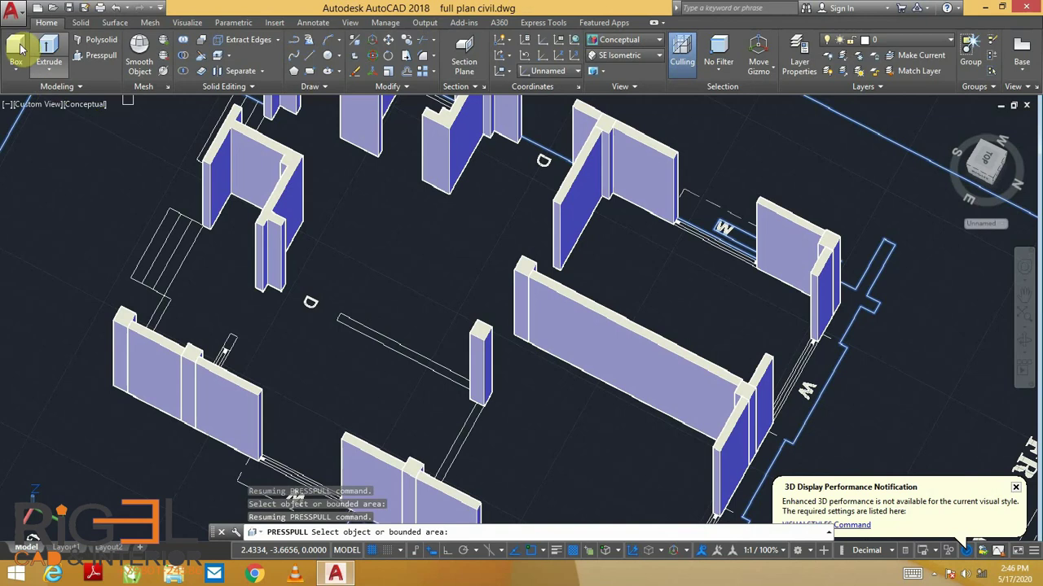
{"action": "left_click", "coordinate": [16, 48]}
- Draw a full-height box wall from the wall-line end at the default height
{"action": "key", "text": "Escape"}
{"action": "left_click", "coordinate": [27, 57]}
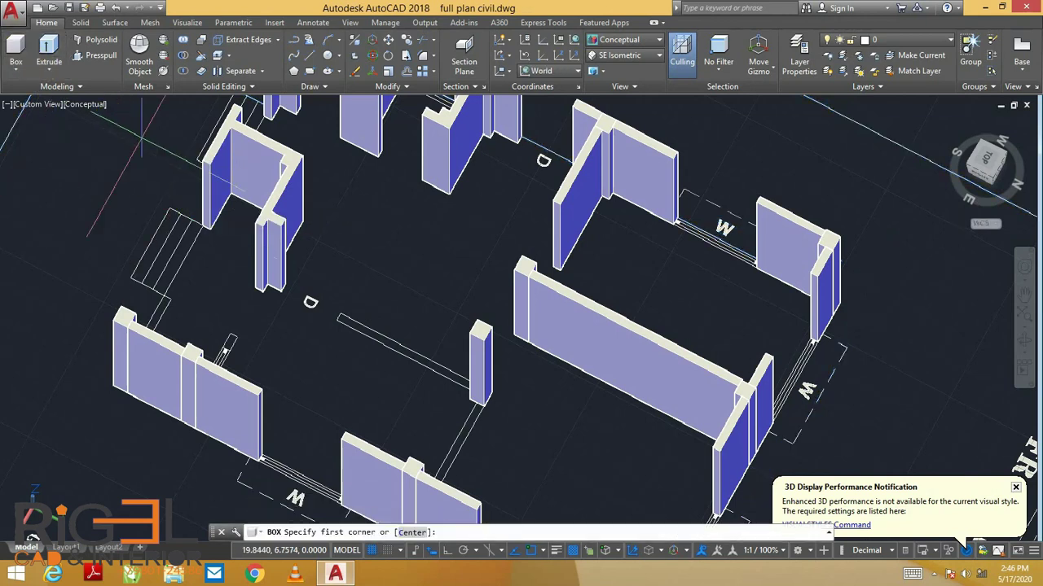
{"action": "left_click", "coordinate": [341, 317]}
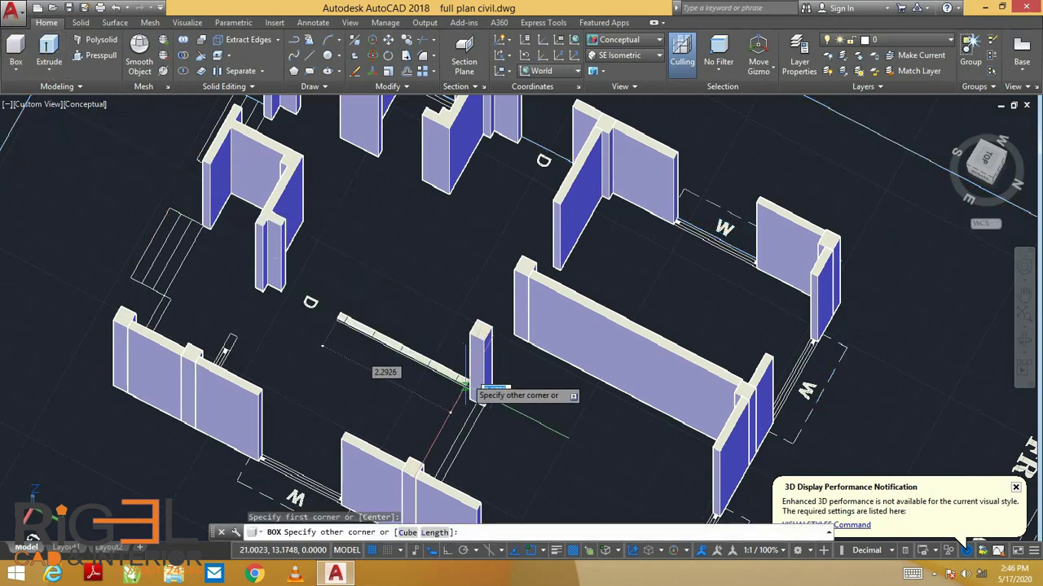
{"action": "left_click", "coordinate": [475, 393]}
{"action": "key", "text": "Return"}
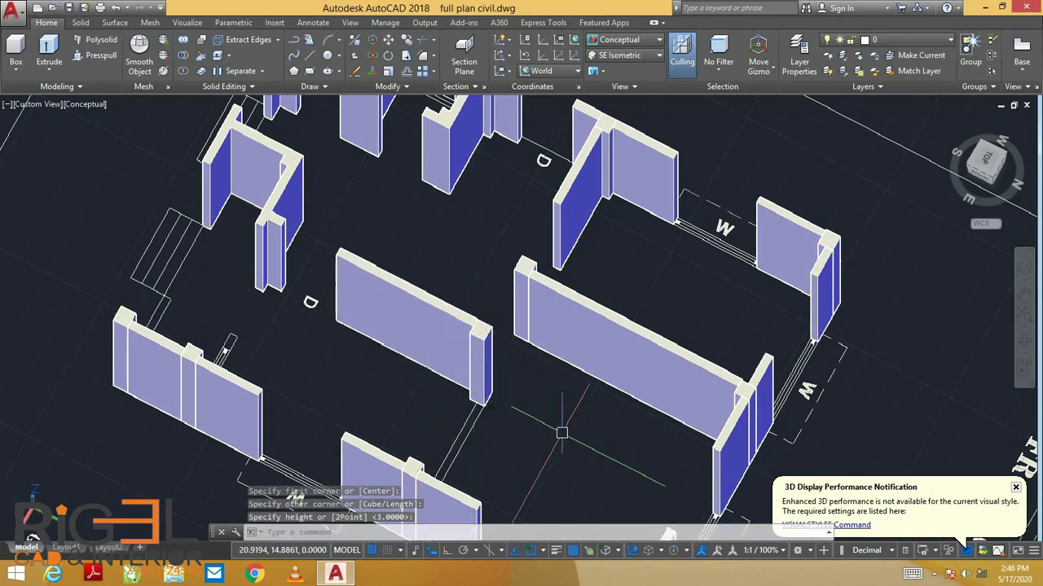
{"action": "middle_click_drag", "start_coordinate": [477, 353], "coordinate": [465, 311]}
{"action": "scroll", "coordinate": [551, 373], "scroll_direction": "up", "scroll_amount": 3}
{"action": "scroll", "coordinate": [239, 246], "scroll_direction": "up", "scroll_amount": 3}
- Add a second full-height box wall filling the adjacent wall gap
{"action": "key", "text": "Return"}
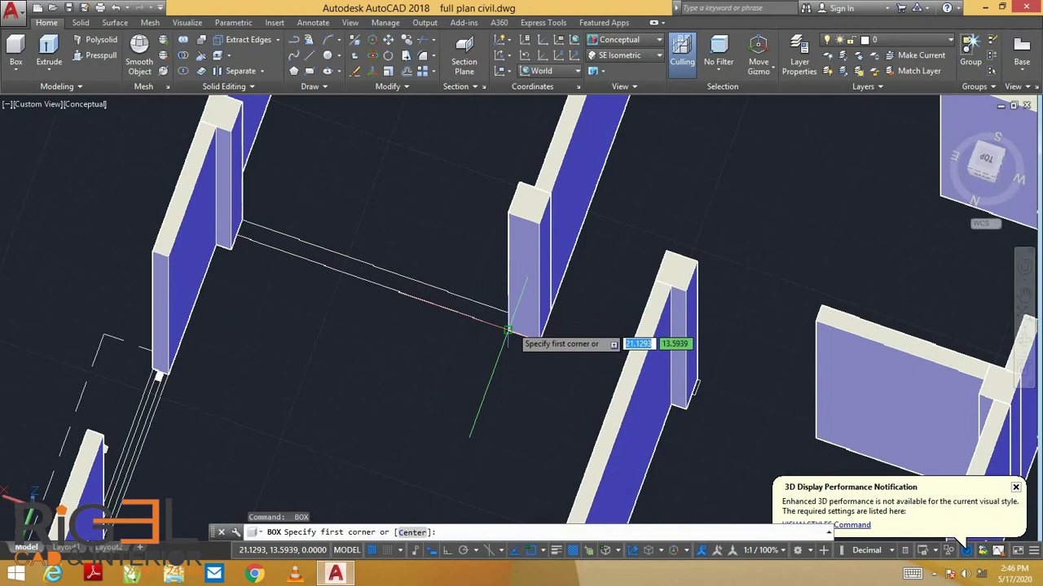
{"action": "left_click", "coordinate": [507, 319]}
{"action": "left_click", "coordinate": [240, 216]}
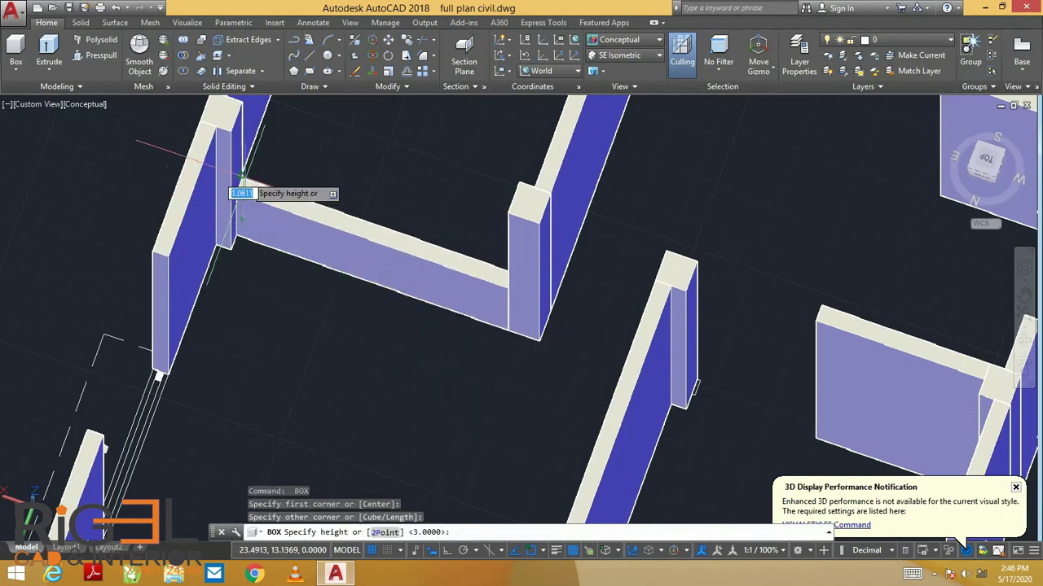
{"action": "key", "text": "Return"}
{"action": "scroll", "coordinate": [409, 334], "scroll_direction": "down", "scroll_amount": 5}
{"action": "middle_click_drag", "start_coordinate": [409, 334], "coordinate": [455, 142]}
{"action": "mouse_move", "coordinate": [534, 345]}
{"action": "middle_mouse_down"}
{"action": "mouse_move", "coordinate": [523, 447]}
{"action": "mouse_move", "coordinate": [553, 345]}
{"action": "mouse_move", "coordinate": [550, 432]}
{"action": "middle_mouse_up"}
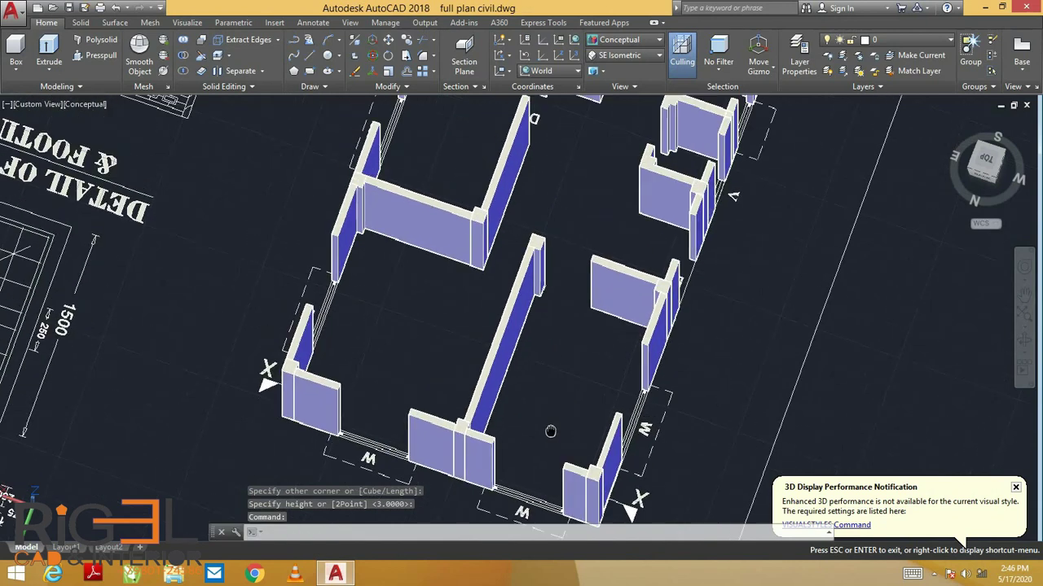
{"action": "key", "text": "Escape"}
{"action": "mouse_move", "coordinate": [528, 395]}
{"action": "middle_mouse_down", "text": "shift"}
{"action": "mouse_move", "coordinate": [530, 291]}
{"action": "mouse_move", "coordinate": [598, 320]}
{"action": "mouse_move", "coordinate": [555, 367]}
{"action": "middle_mouse_up", "text": "shift"}
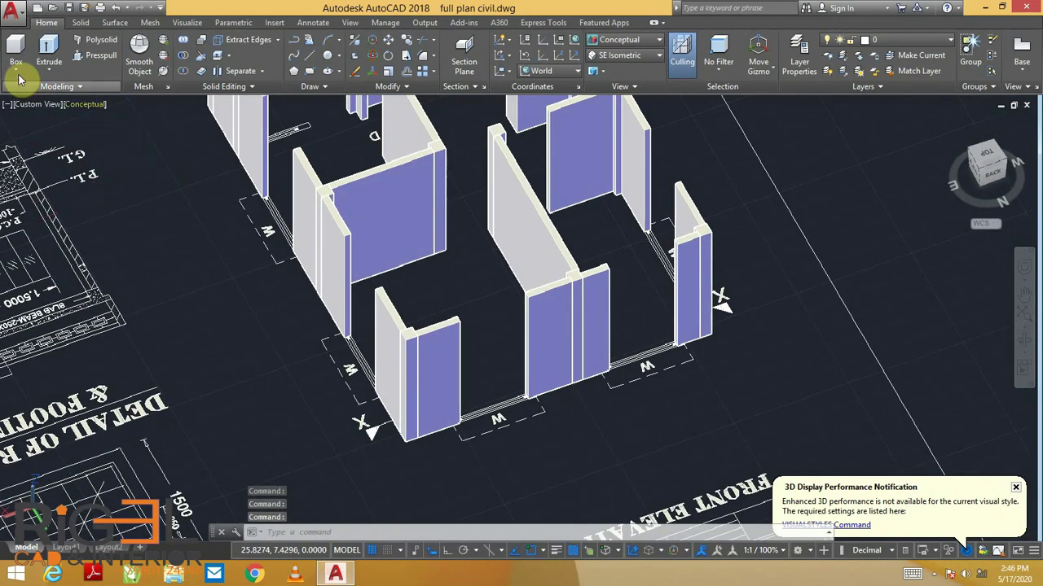
- Draw a low sill box filling window opening M up to the window bottom
{"action": "left_click", "coordinate": [16, 48]}
{"action": "scroll", "coordinate": [628, 284], "scroll_direction": "up", "scroll_amount": 5}
{"action": "mouse_move", "coordinate": [675, 205]}
{"action": "middle_mouse_down"}
{"action": "mouse_move", "coordinate": [549, 238]}
{"action": "mouse_move", "coordinate": [588, 259]}
{"action": "middle_mouse_up"}
{"action": "scroll", "coordinate": [578, 258], "scroll_direction": "up", "scroll_amount": 3}
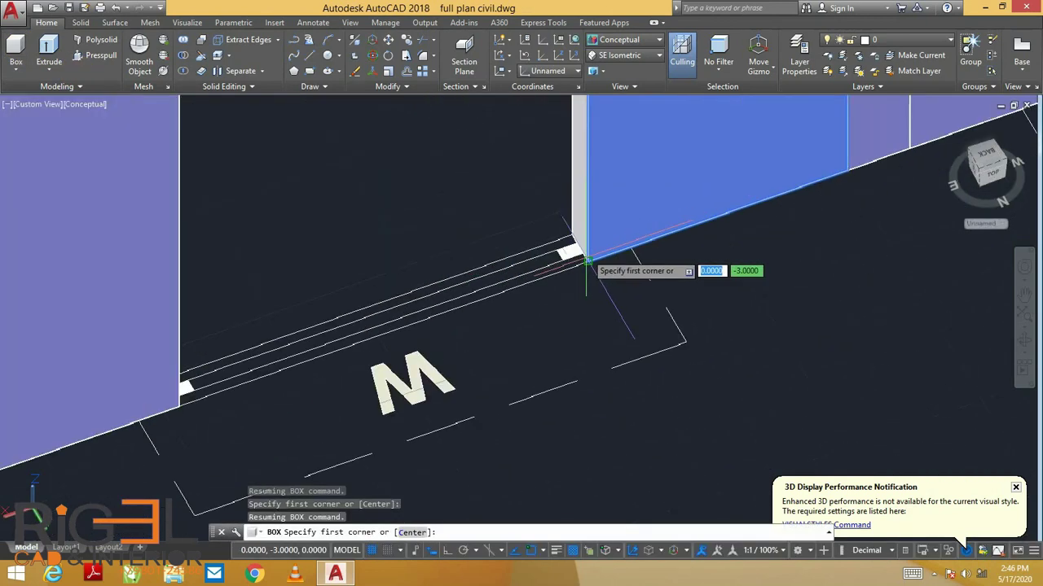
{"action": "left_click", "coordinate": [588, 259]}
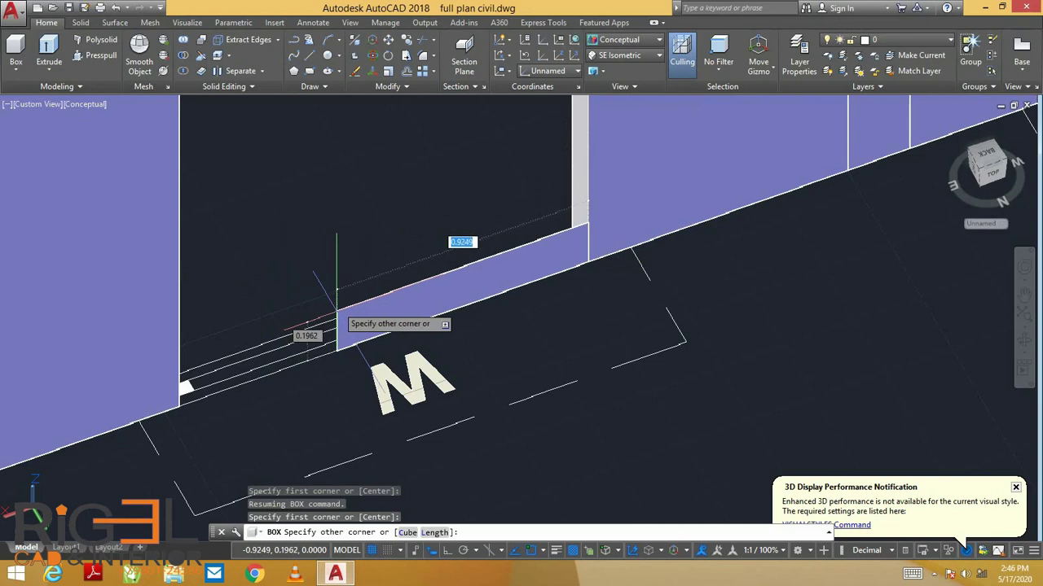
{"action": "key", "text": "Escape"}
{"action": "key", "text": "Return"}
{"action": "left_click", "coordinate": [565, 236]}
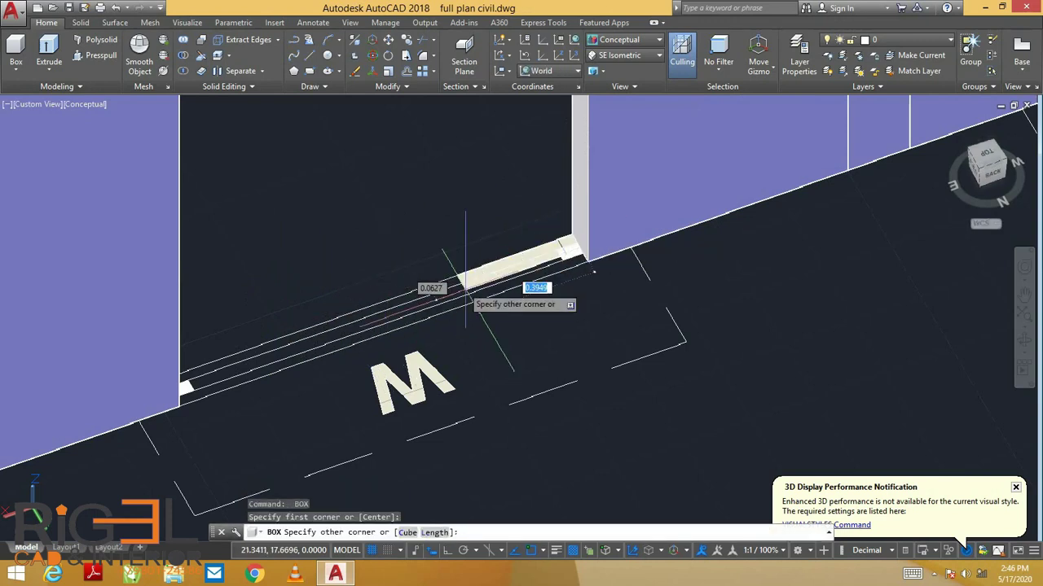
{"action": "left_click", "coordinate": [184, 405]}
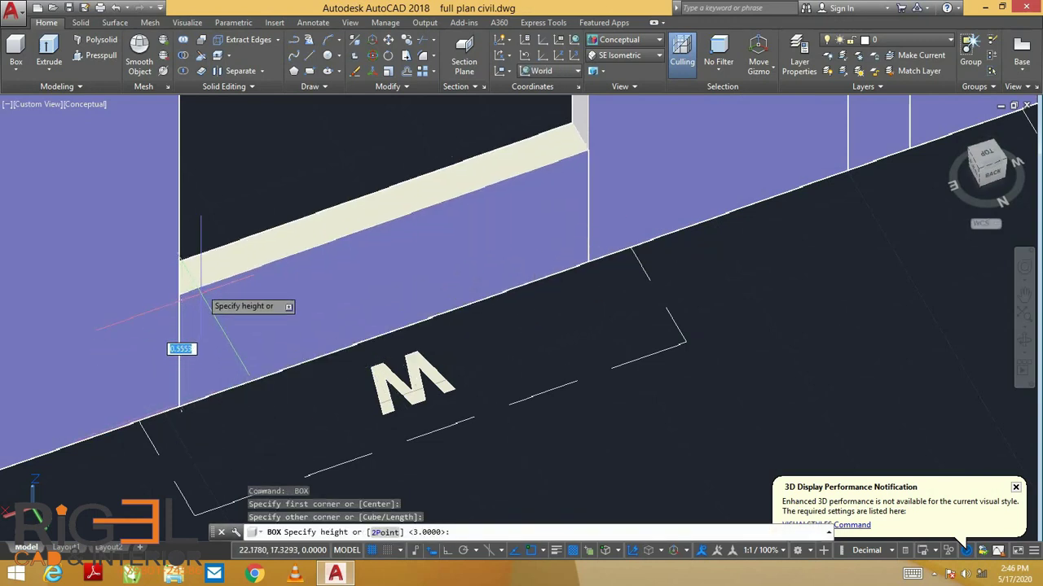
{"action": "scroll", "coordinate": [179, 344], "scroll_direction": "down", "scroll_amount": 3}
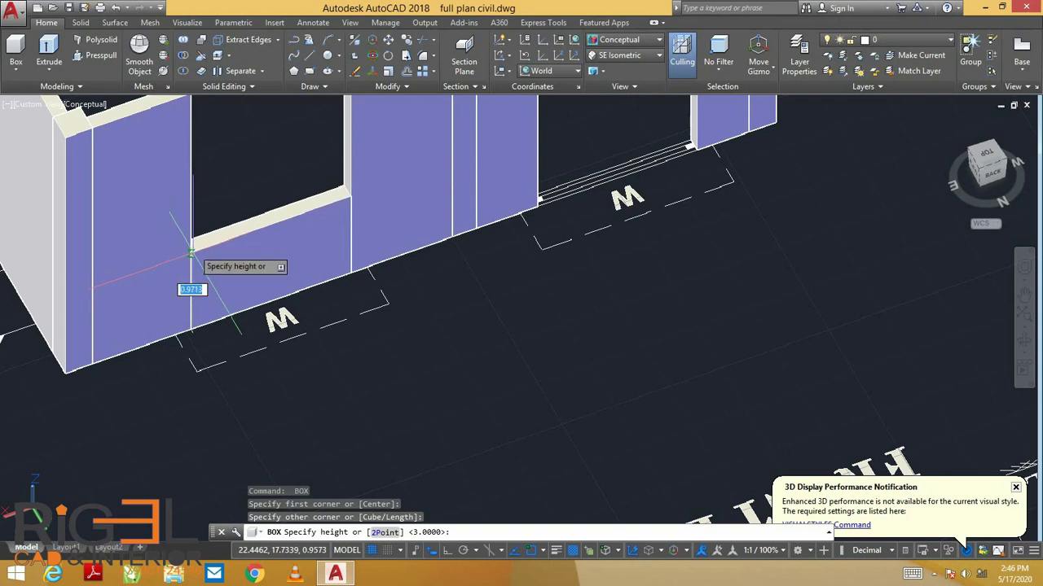
{"action": "left_click", "coordinate": [190, 259]}
{"action": "middle_click_drag", "start_coordinate": [282, 263], "coordinate": [312, 352]}
{"action": "type", "text": "c"}
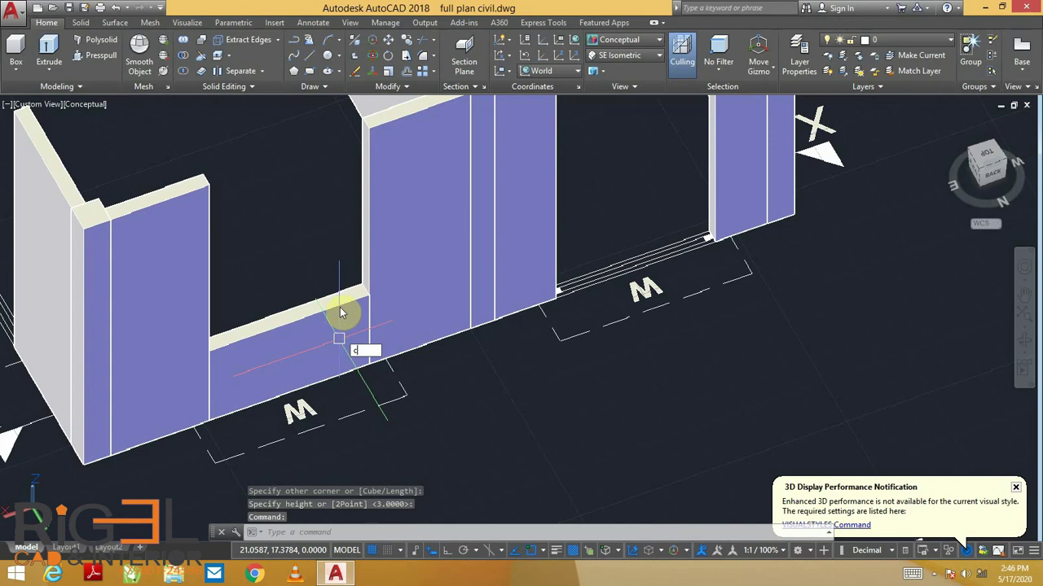
- Copy the sill block from its corner to sit as lintels above the window and the next opening
{"action": "type", "text": "o"}
{"action": "key", "text": "Return"}
{"action": "key", "text": "Escape"}
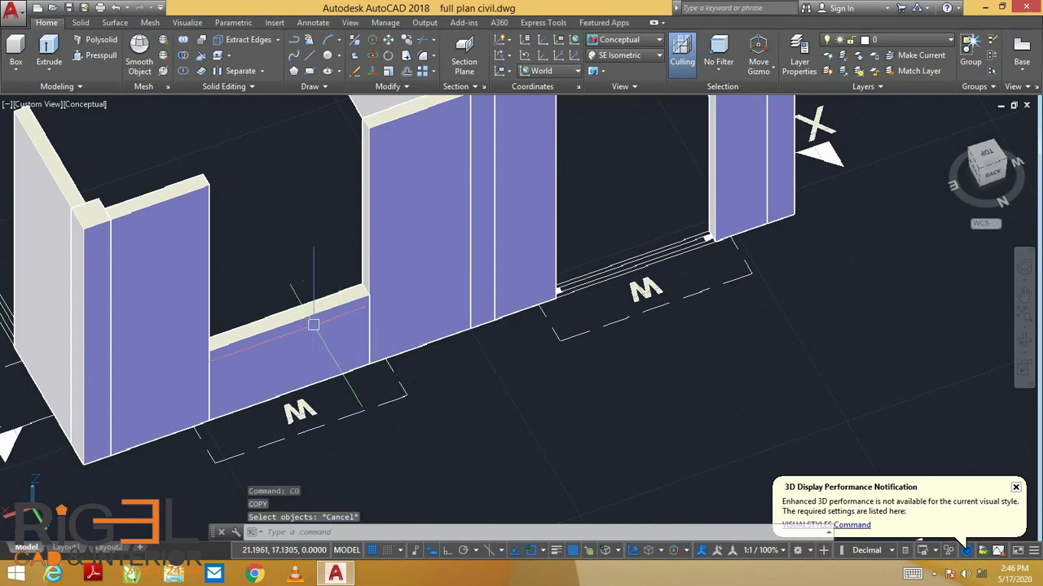
{"action": "type", "text": "o"}
{"action": "key", "text": "Return"}
{"action": "left_click", "coordinate": [306, 315]}
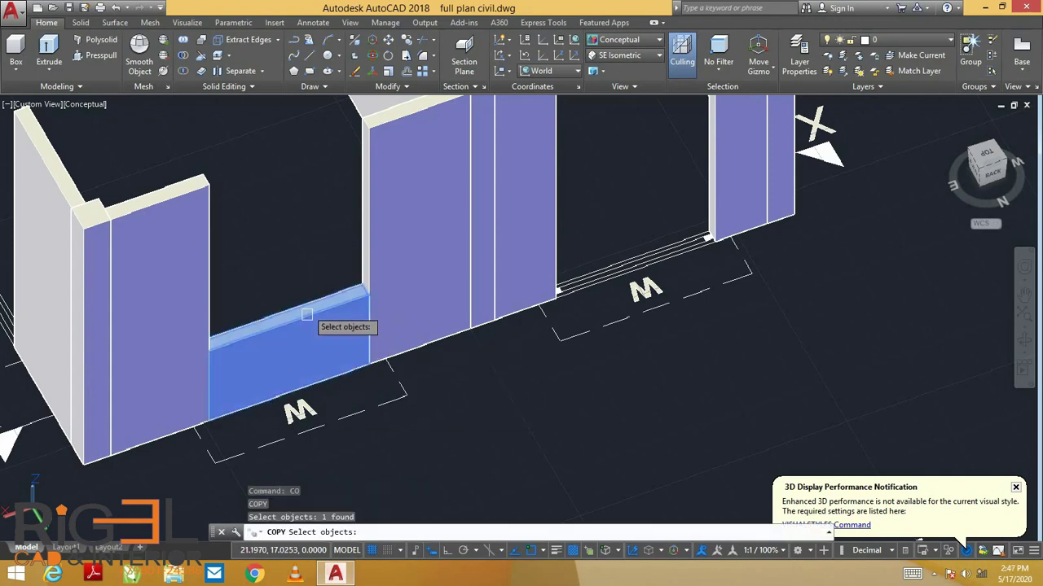
{"action": "key", "text": "Return"}
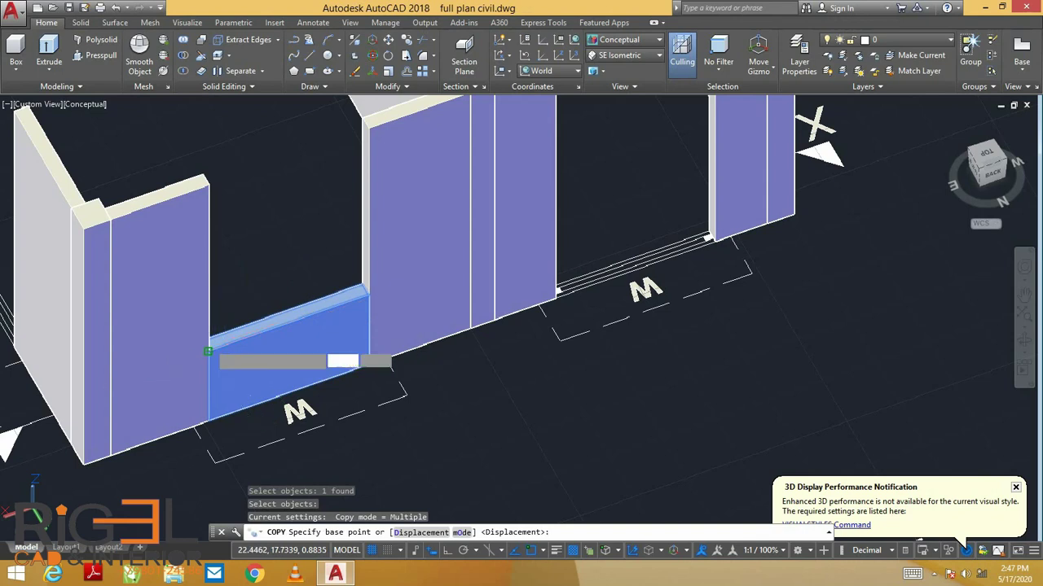
{"action": "left_click", "coordinate": [209, 337]}
{"action": "left_click", "coordinate": [209, 185]}
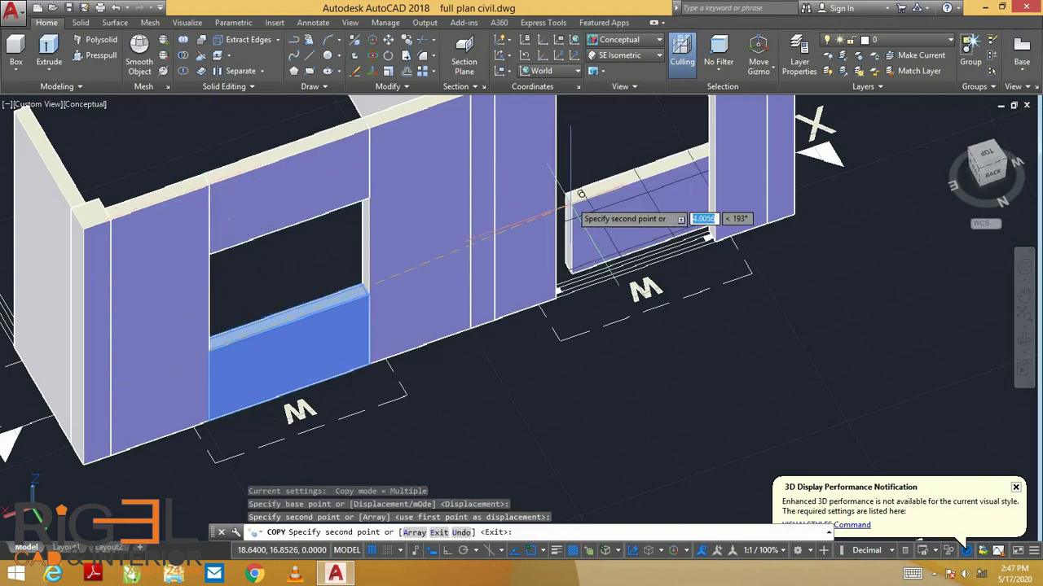
{"action": "middle_click_drag", "start_coordinate": [501, 204], "coordinate": [419, 376]}
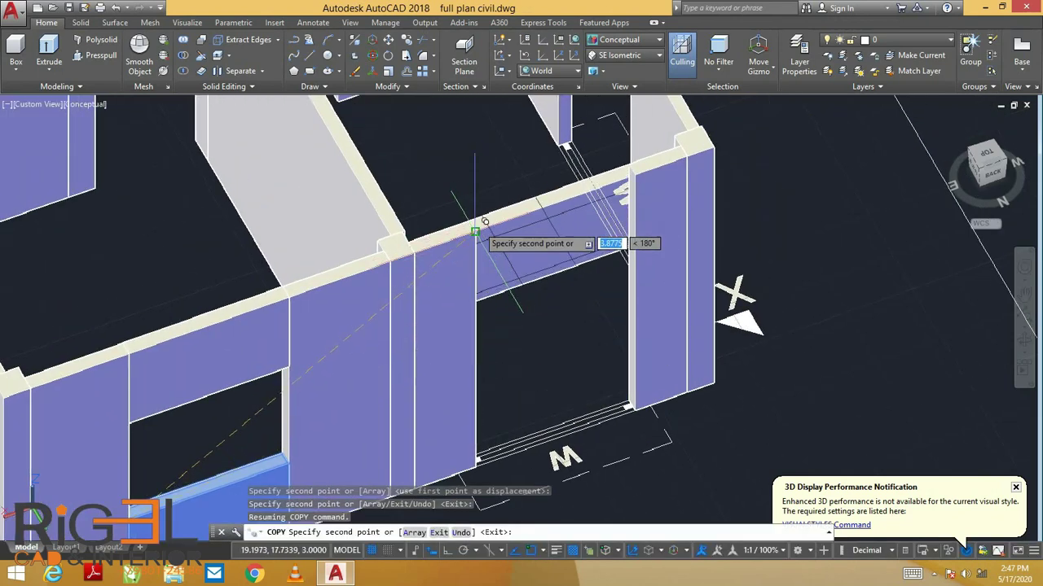
{"action": "left_click", "coordinate": [473, 225]}
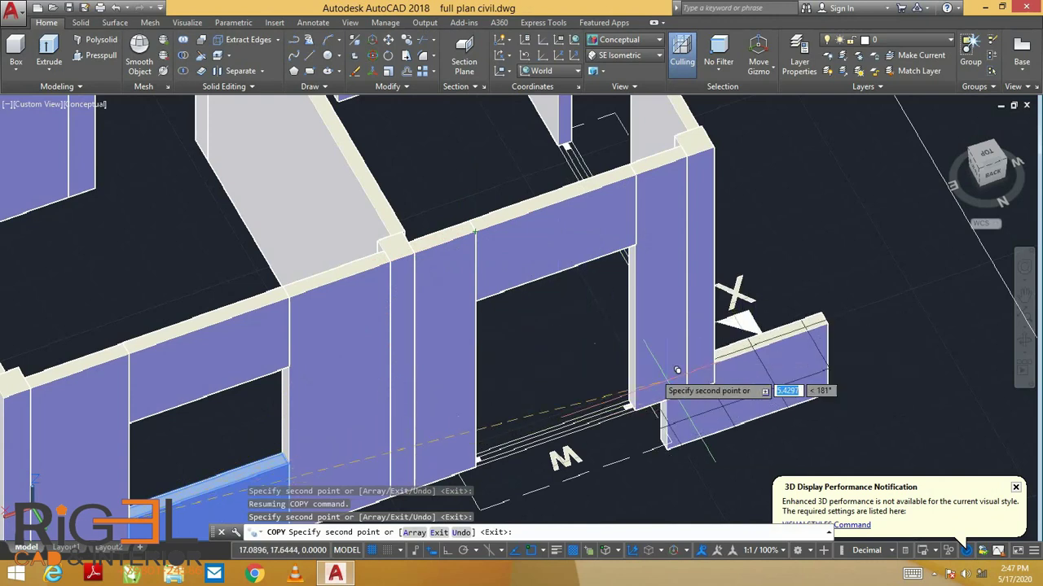
{"action": "key", "text": "Escape"}
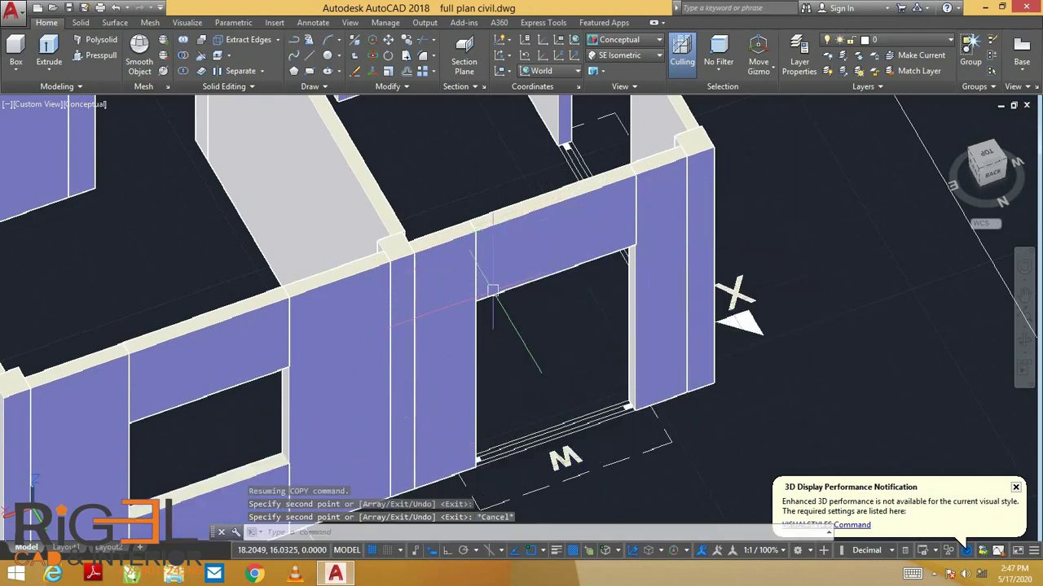
{"action": "left_click", "coordinate": [18, 51]}
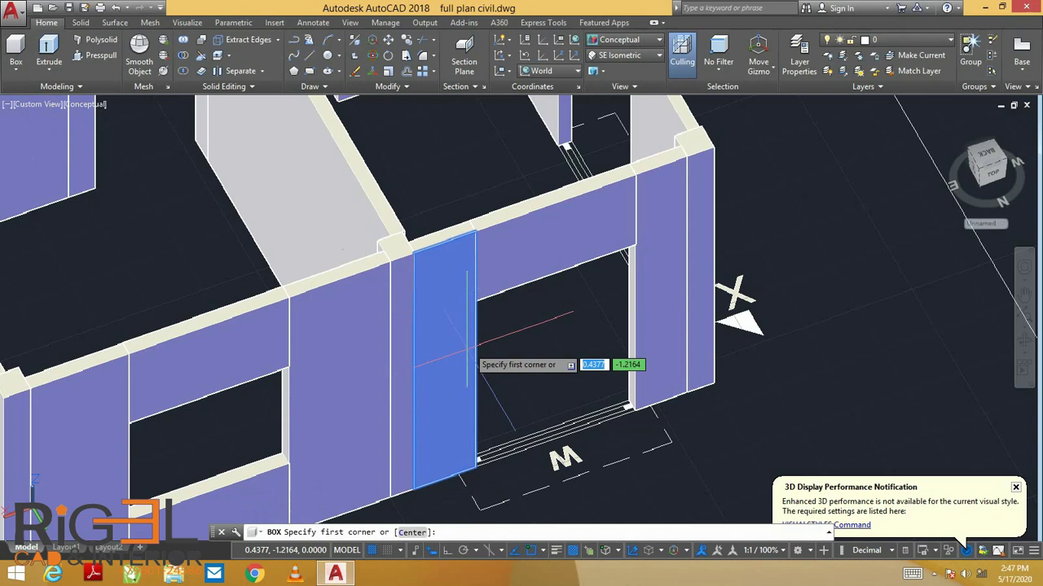
- Begin a box from the wall corner across the window gap, then orbit to view the gap
{"action": "left_click", "coordinate": [628, 403]}
{"action": "key", "text": "Escape"}
{"action": "scroll", "coordinate": [671, 285], "scroll_direction": "up", "scroll_amount": 5}
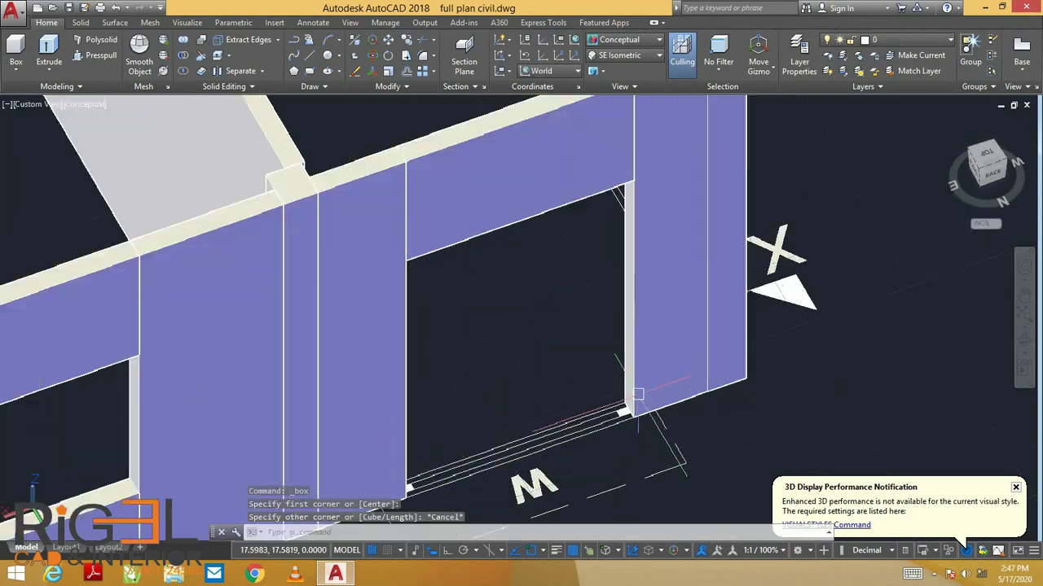
{"action": "middle_click_drag", "start_coordinate": [672, 285], "coordinate": [673, 281]}
{"action": "key", "text": "Return"}
{"action": "left_click", "coordinate": [674, 281]}
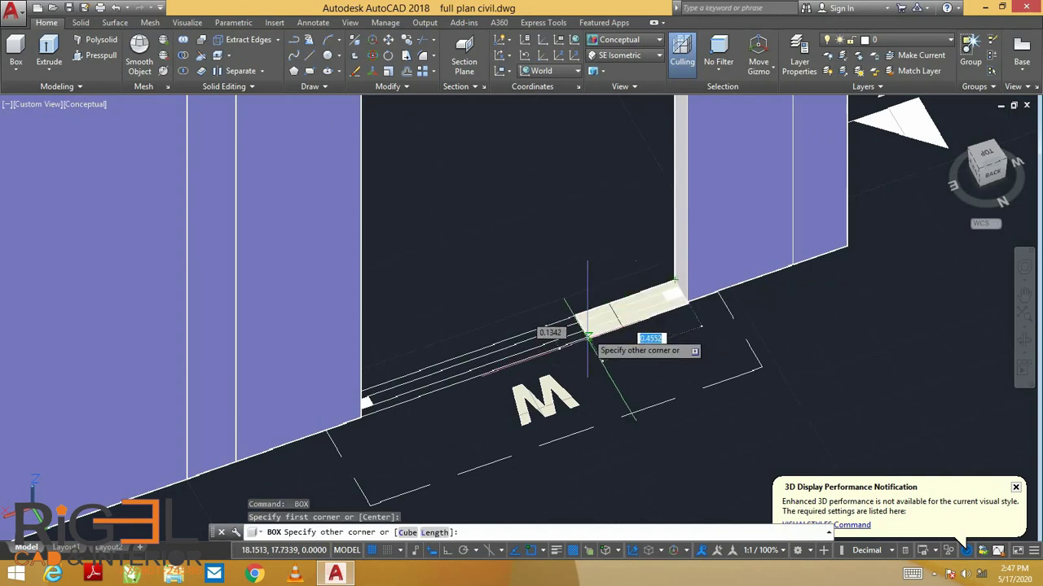
{"action": "left_click", "coordinate": [360, 417]}
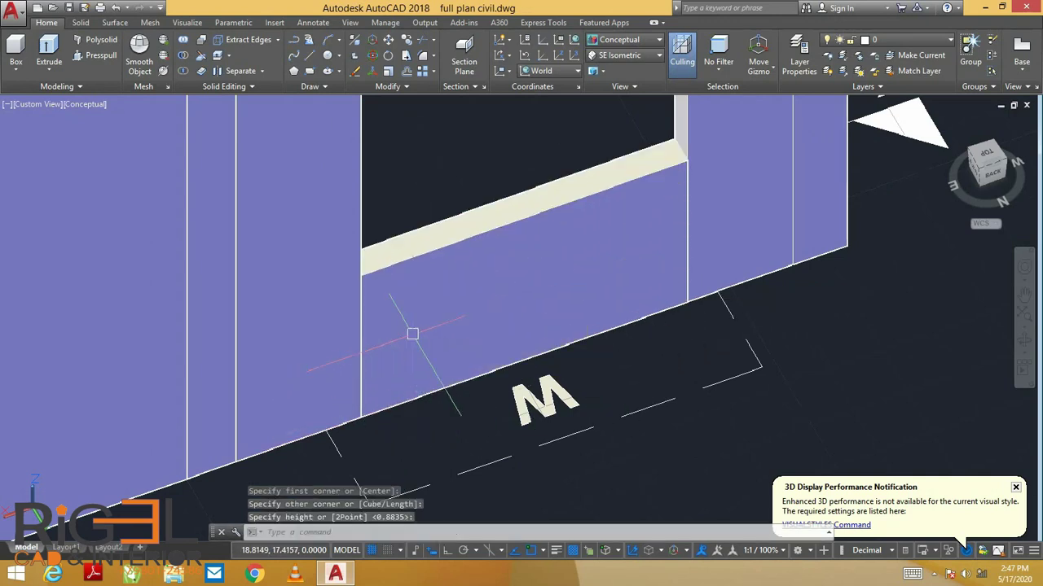
{"action": "scroll", "coordinate": [506, 279], "scroll_direction": "down", "scroll_amount": 5}
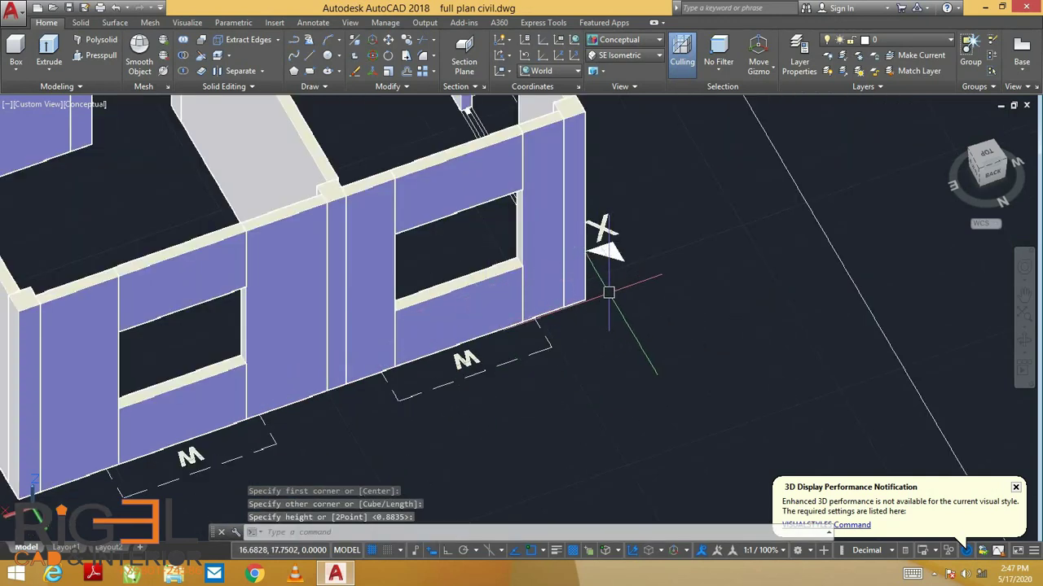
{"action": "middle_click_drag", "start_coordinate": [610, 289], "coordinate": [454, 303], "text": "shift"}
{"action": "scroll", "coordinate": [505, 318], "scroll_direction": "up", "scroll_amount": 5}
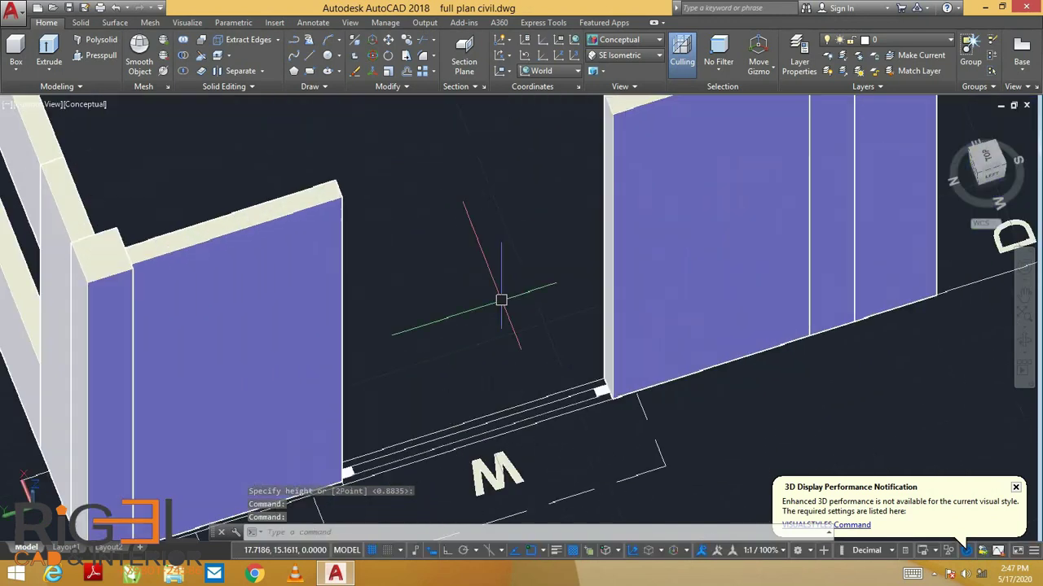
- Draw a sill box between the wall corners, check it, and delete the wrongly placed box
{"action": "left_click", "coordinate": [18, 47]}
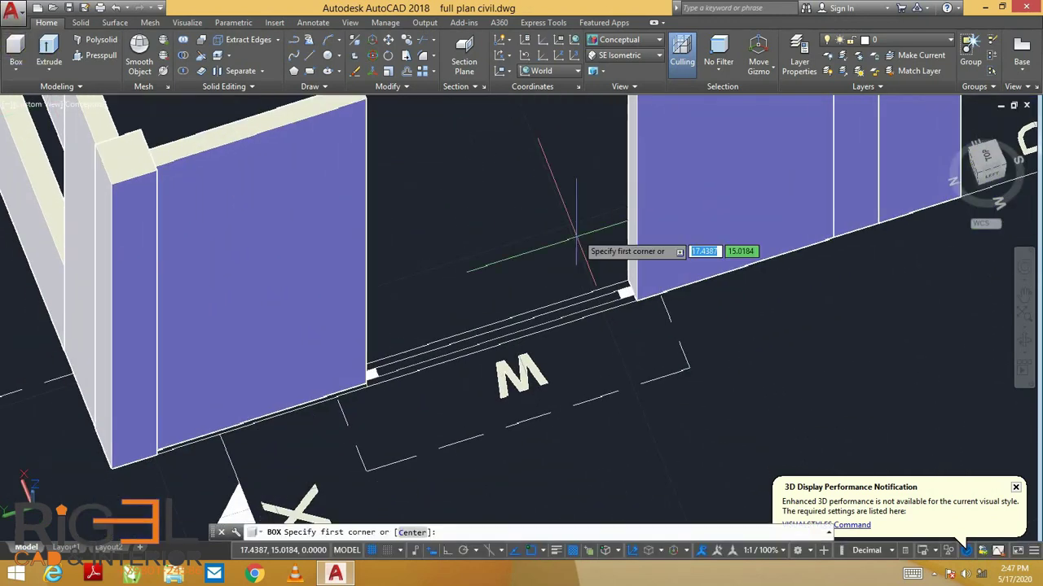
{"action": "left_click", "coordinate": [626, 294]}
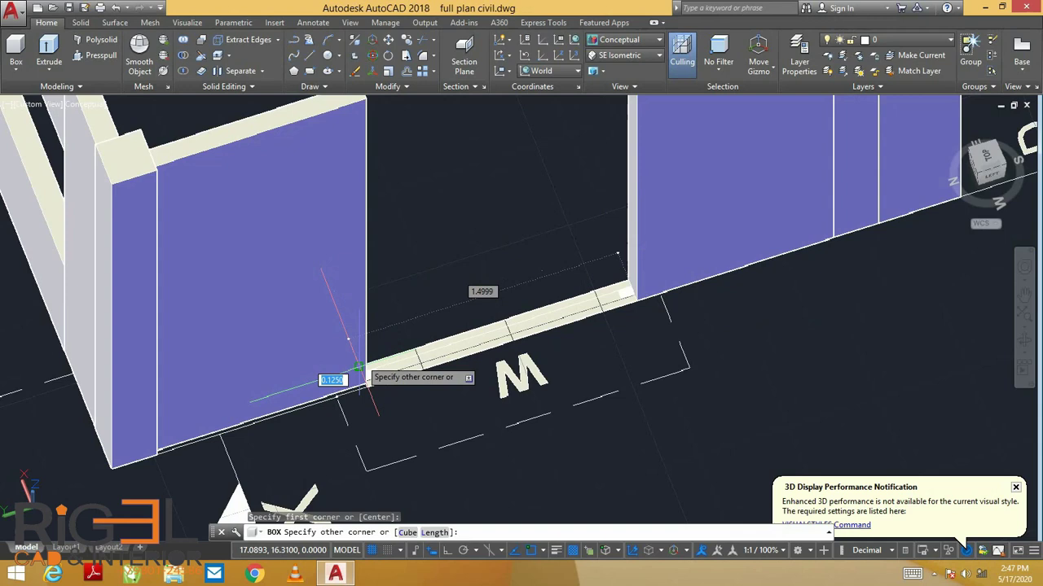
{"action": "left_click", "coordinate": [367, 376]}
{"action": "left_click", "coordinate": [367, 306]}
{"action": "mouse_move", "coordinate": [608, 298]}
{"action": "middle_mouse_down", "text": "shift"}
{"action": "mouse_move", "coordinate": [585, 322]}
{"action": "mouse_move", "coordinate": [670, 288]}
{"action": "middle_mouse_up", "text": "shift"}
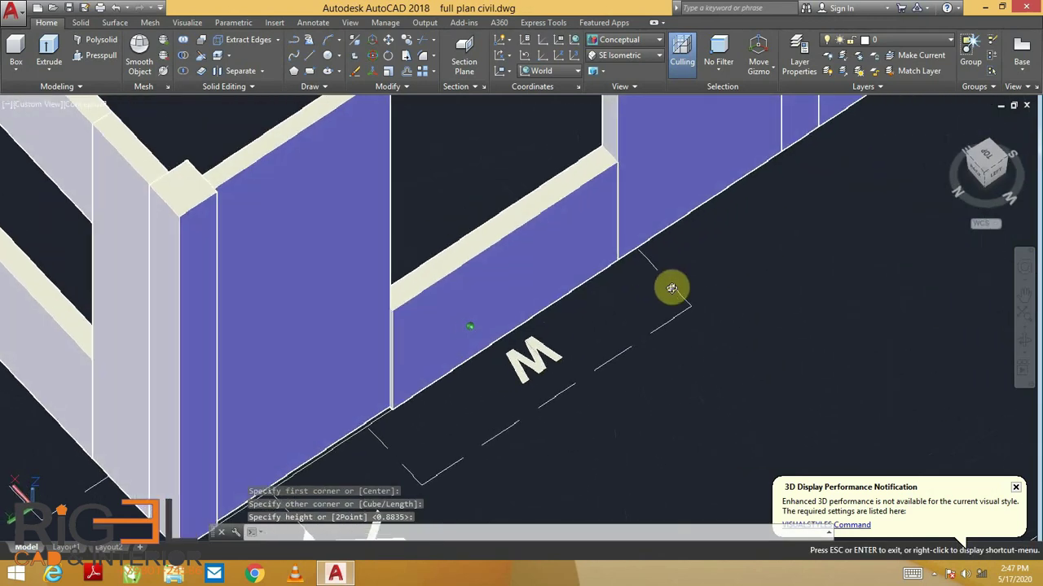
{"action": "scroll", "coordinate": [442, 333], "scroll_direction": "up", "scroll_amount": 3}
{"action": "scroll", "coordinate": [434, 297], "scroll_direction": "down", "scroll_amount": 2}
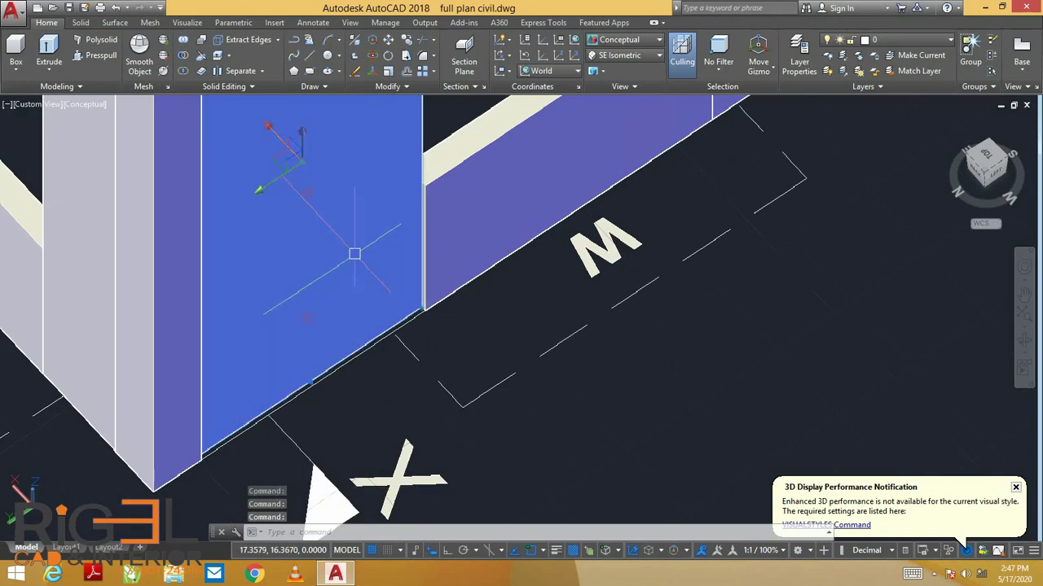
{"action": "key", "text": "Delete"}
- Draw another box in the gap at default height, then select and delete it
{"action": "left_click", "coordinate": [15, 48]}
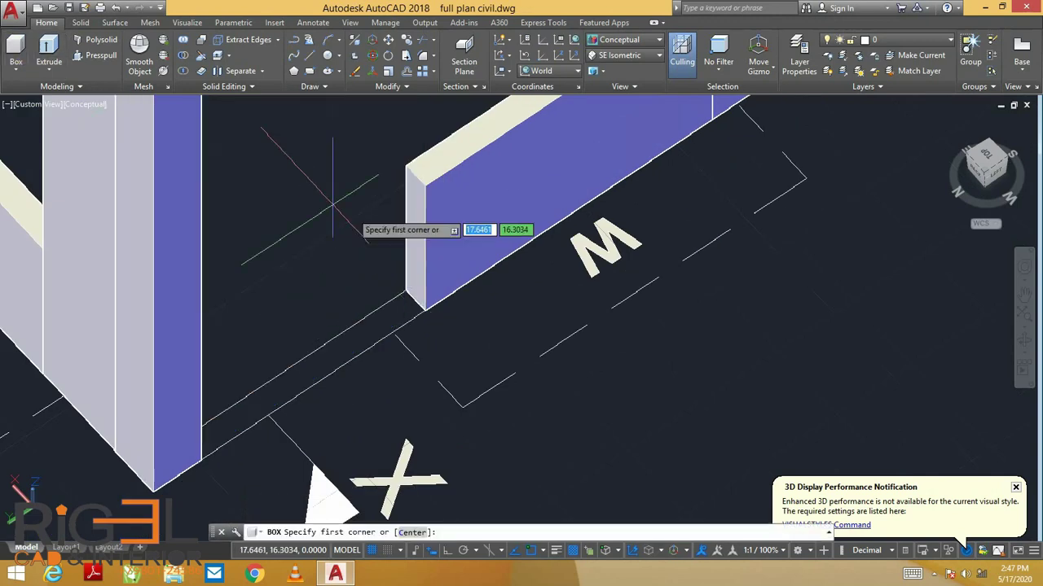
{"action": "left_click", "coordinate": [423, 308]}
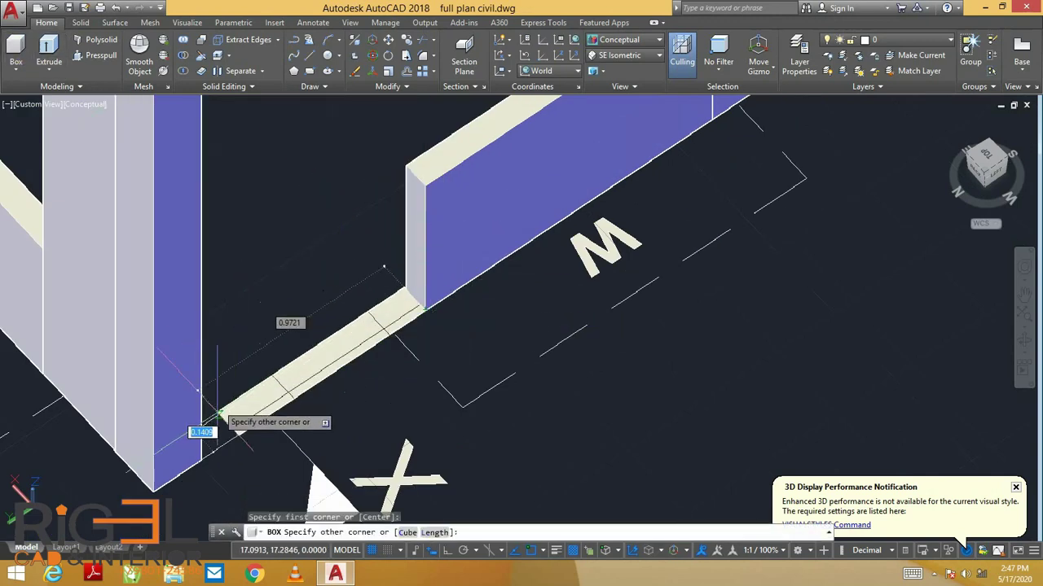
{"action": "left_click", "coordinate": [162, 451]}
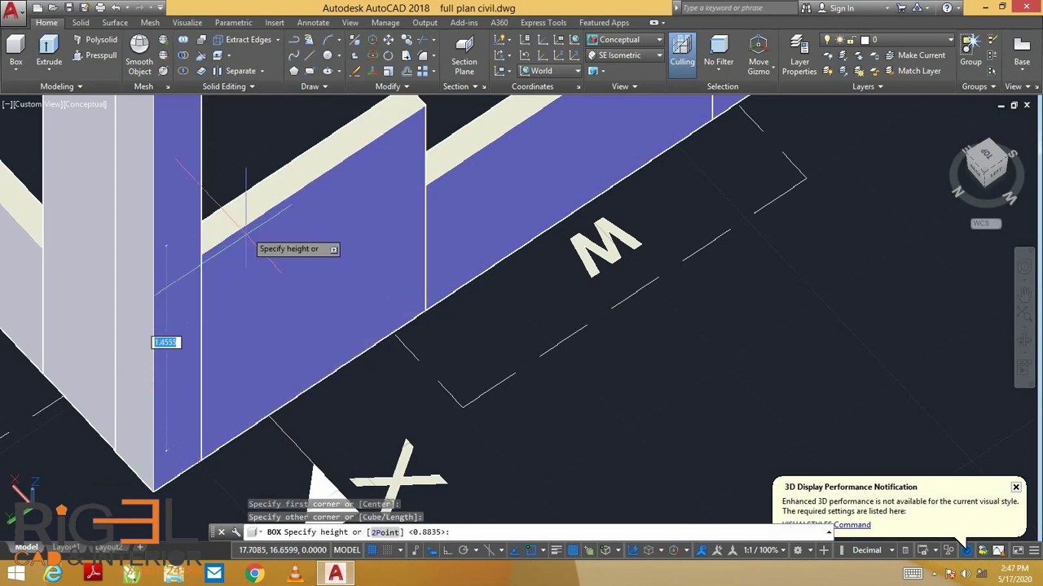
{"action": "key", "text": "Return"}
{"action": "left_click", "coordinate": [325, 253]}
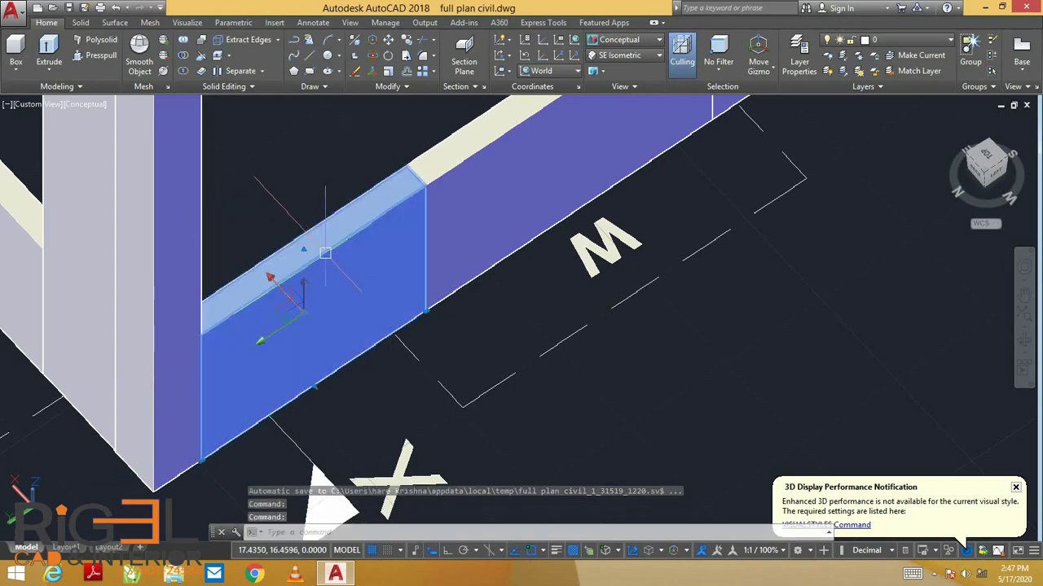
{"action": "key", "text": "Delete"}
- Redraw the sill box across the second M window opening with its height at the sill
{"action": "left_click", "coordinate": [16, 52]}
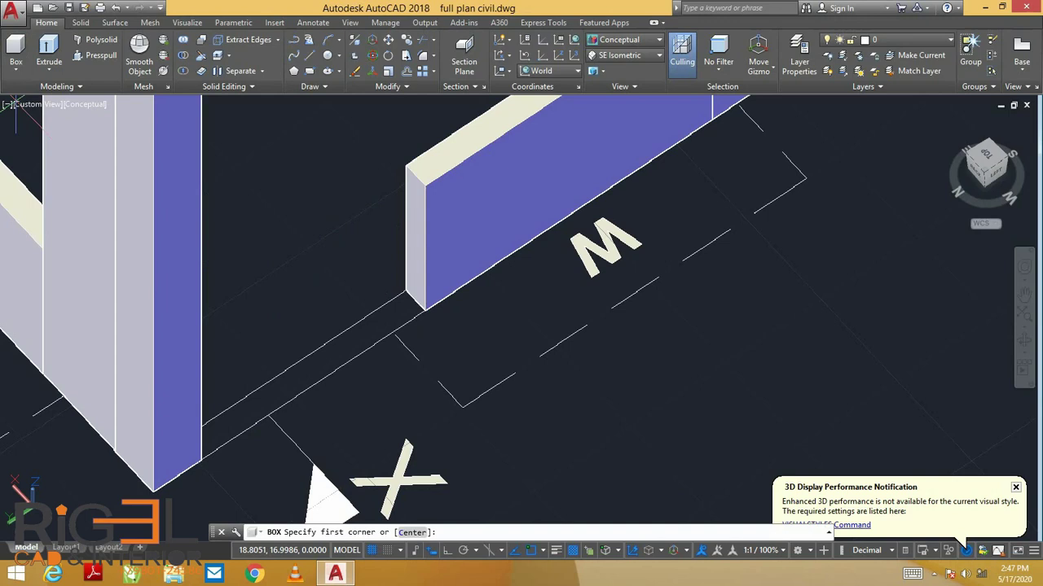
{"action": "left_click", "coordinate": [423, 309]}
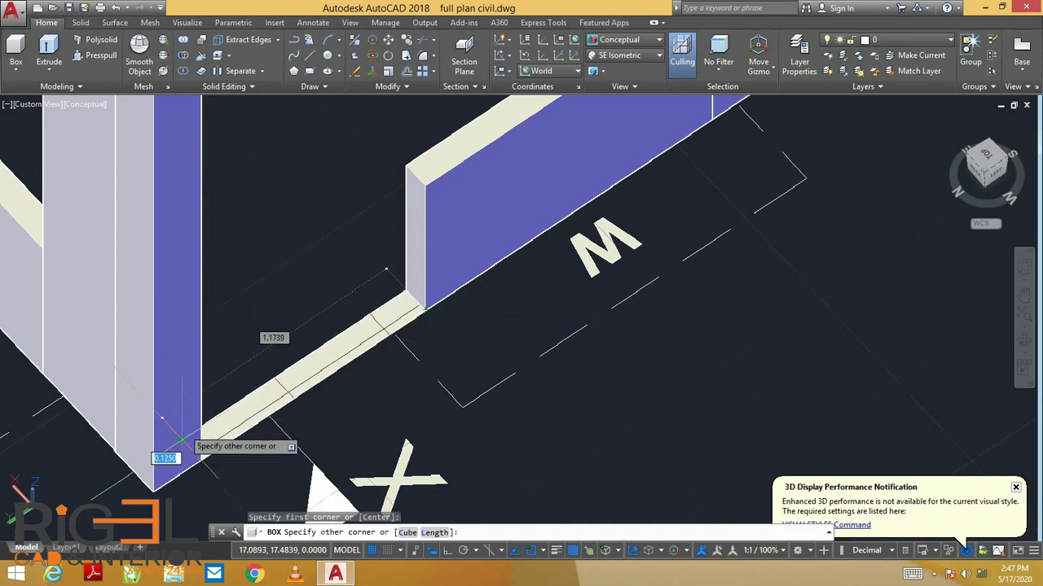
{"action": "left_click", "coordinate": [181, 441]}
{"action": "scroll", "coordinate": [175, 407], "scroll_direction": "down", "scroll_amount": 2}
{"action": "left_click", "coordinate": [220, 242]}
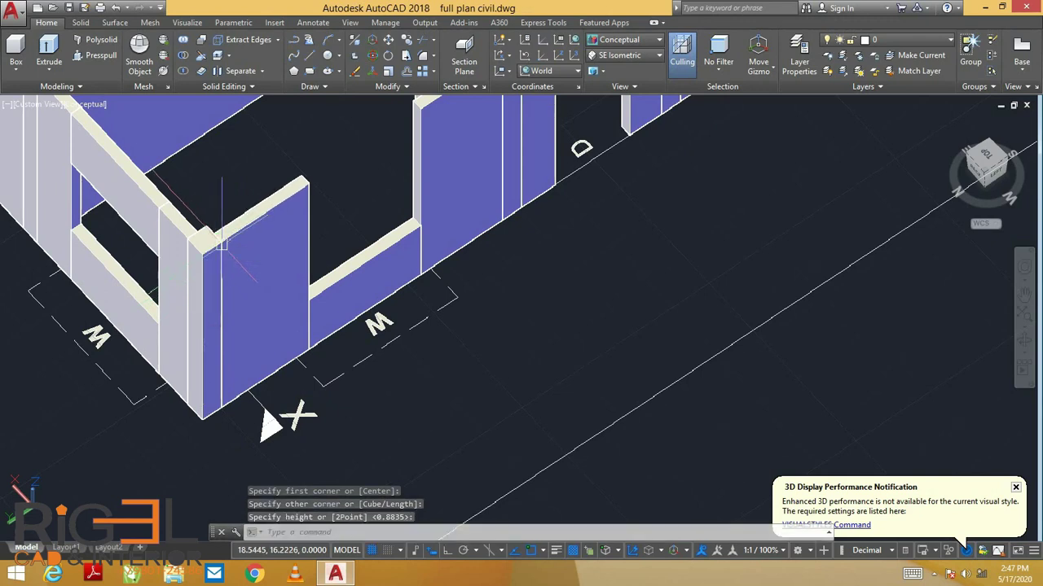
{"action": "mouse_move", "coordinate": [594, 268]}
{"action": "middle_mouse_down", "text": "shift"}
{"action": "mouse_move", "coordinate": [536, 289]}
{"action": "mouse_move", "coordinate": [564, 257]}
{"action": "middle_mouse_up", "text": "shift"}
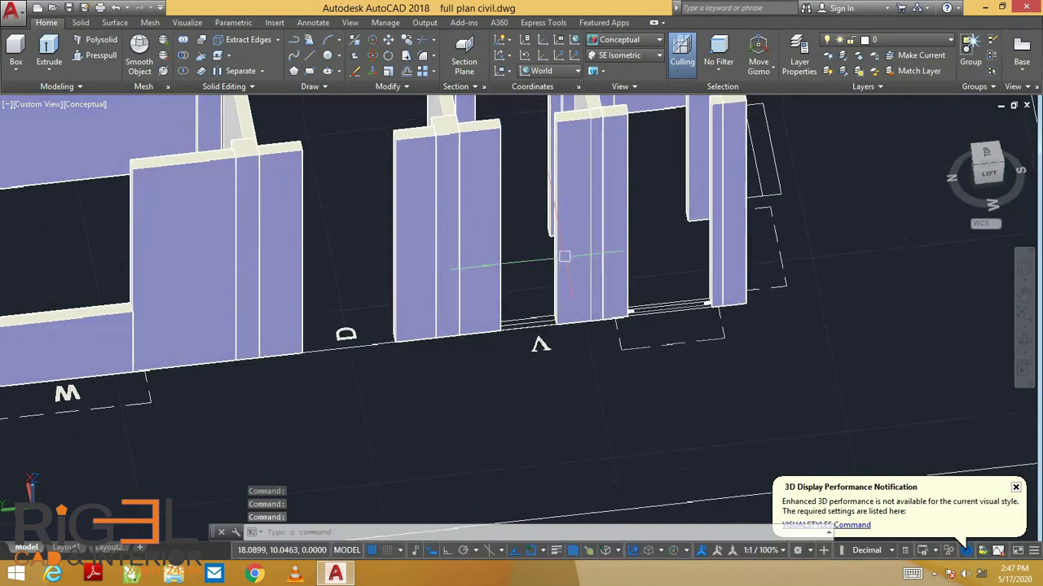
- Fill the first opening with a box solid rising to the window sill
{"action": "left_click", "coordinate": [16, 48]}
{"action": "scroll", "coordinate": [553, 321], "scroll_direction": "up", "scroll_amount": 2}
{"action": "left_click", "coordinate": [558, 322]}
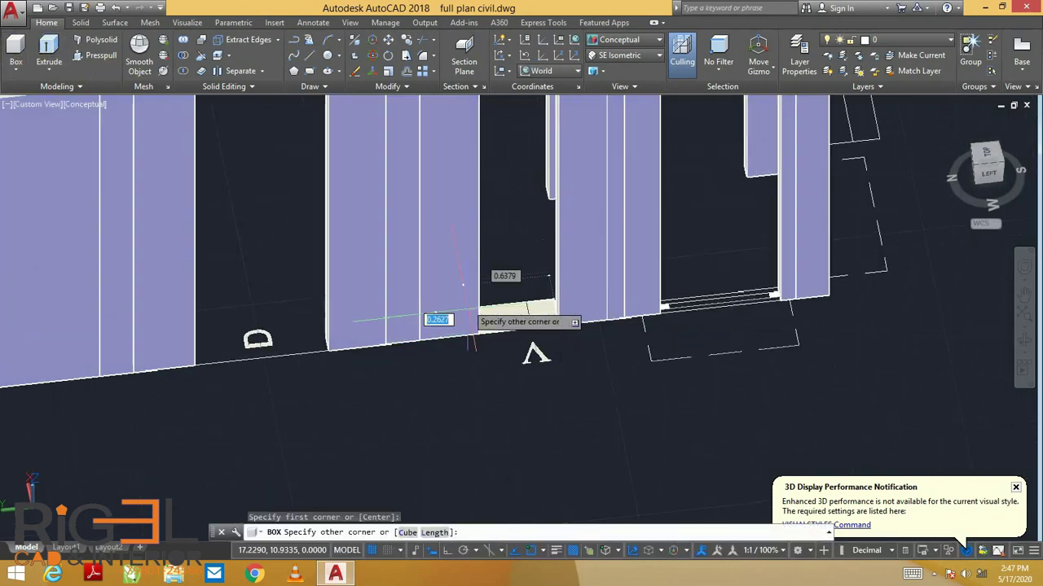
{"action": "left_click", "coordinate": [479, 326]}
{"action": "middle_click_drag", "start_coordinate": [492, 160], "coordinate": [493, 259], "text": "shift"}
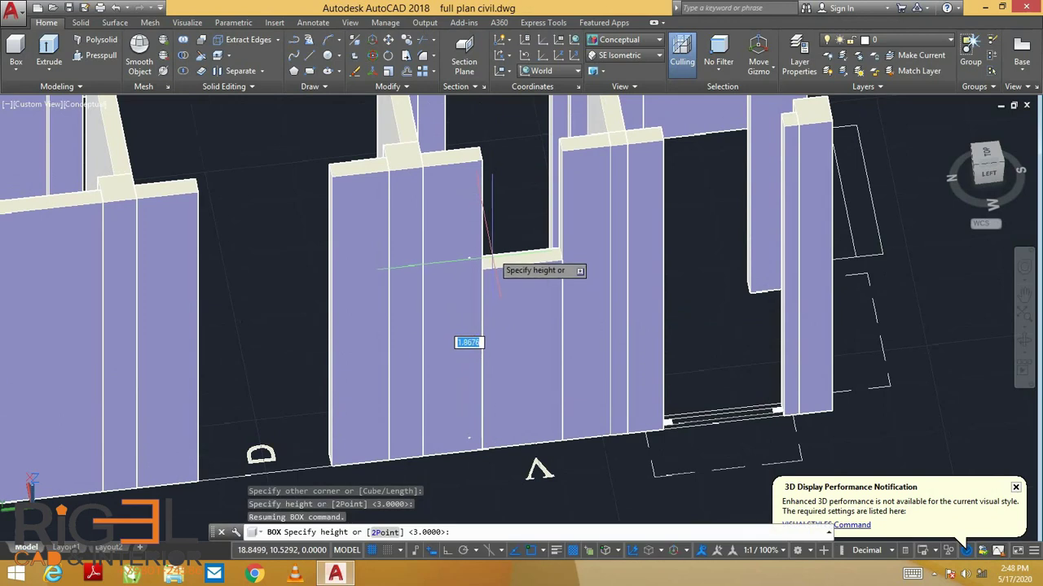
{"action": "left_click", "coordinate": [492, 262]}
{"action": "middle_click_drag", "start_coordinate": [543, 256], "coordinate": [339, 258]}
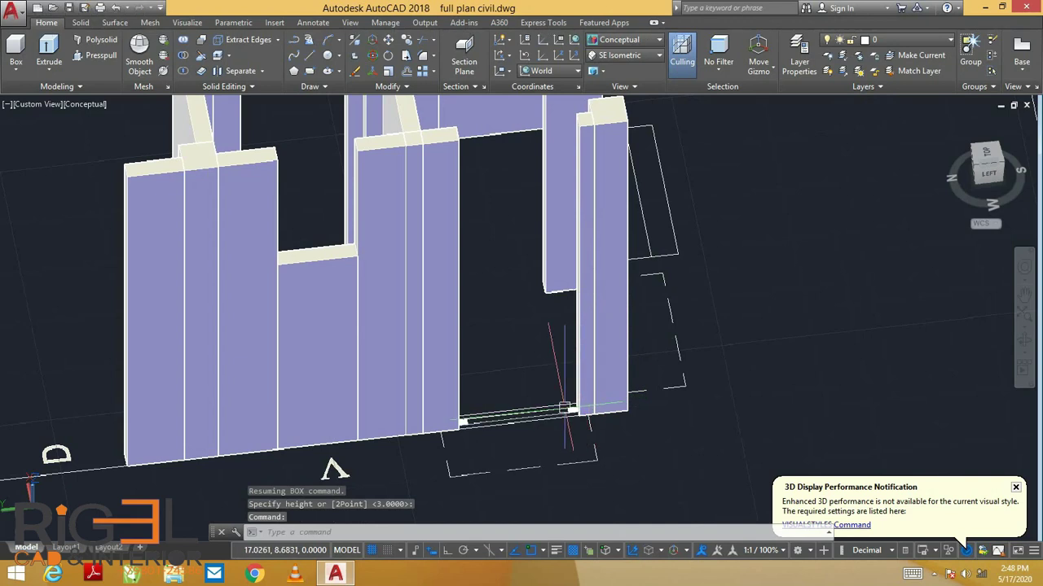
- Add a second sill box across the next opening up to the window
{"action": "left_click", "coordinate": [18, 35]}
{"action": "scroll", "coordinate": [578, 417], "scroll_direction": "up", "scroll_amount": 1}
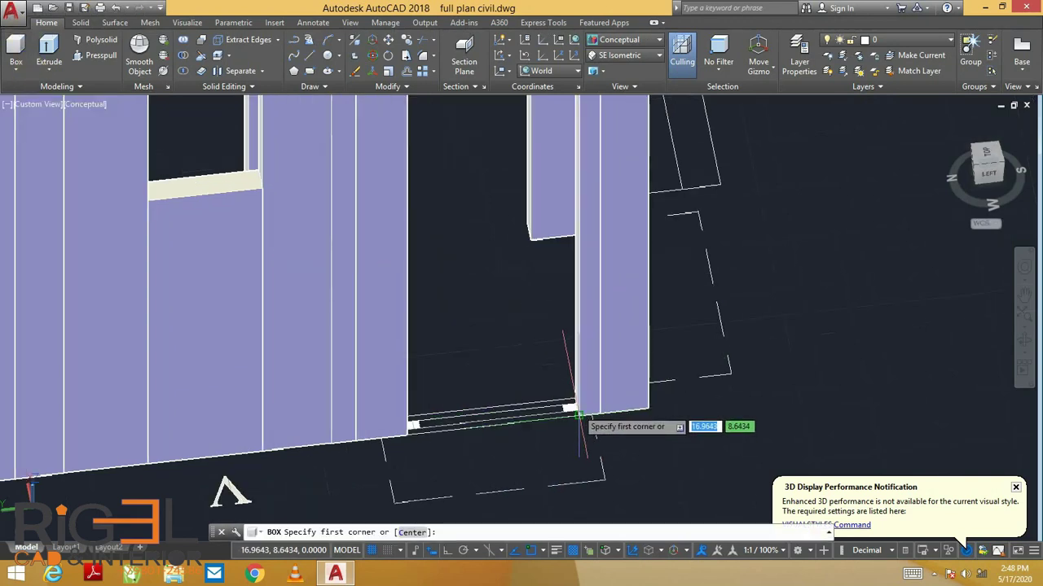
{"action": "left_click", "coordinate": [402, 418]}
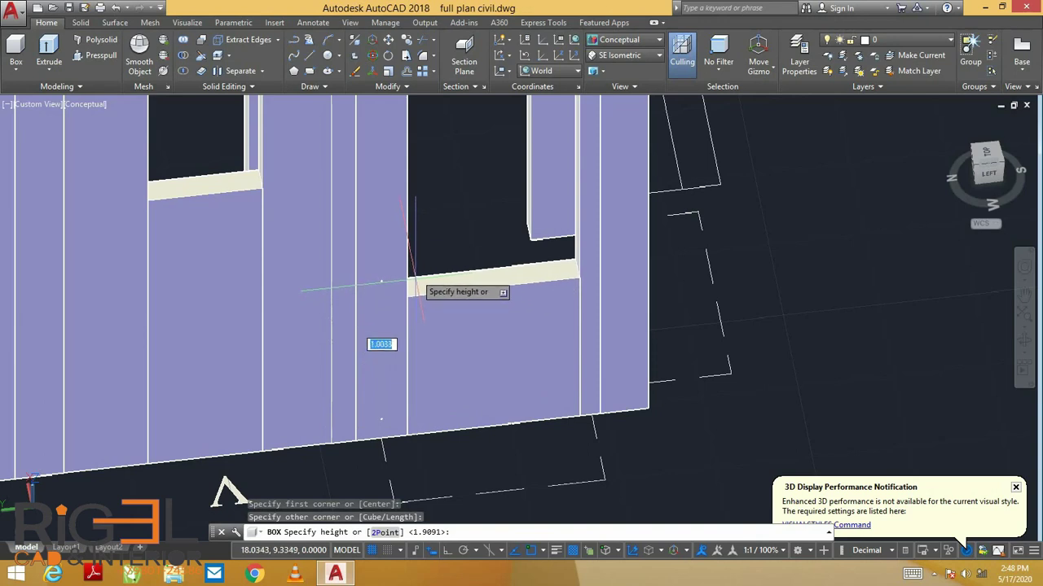
{"action": "left_click", "coordinate": [380, 283]}
{"action": "scroll", "coordinate": [658, 295], "scroll_direction": "down", "scroll_amount": 3}
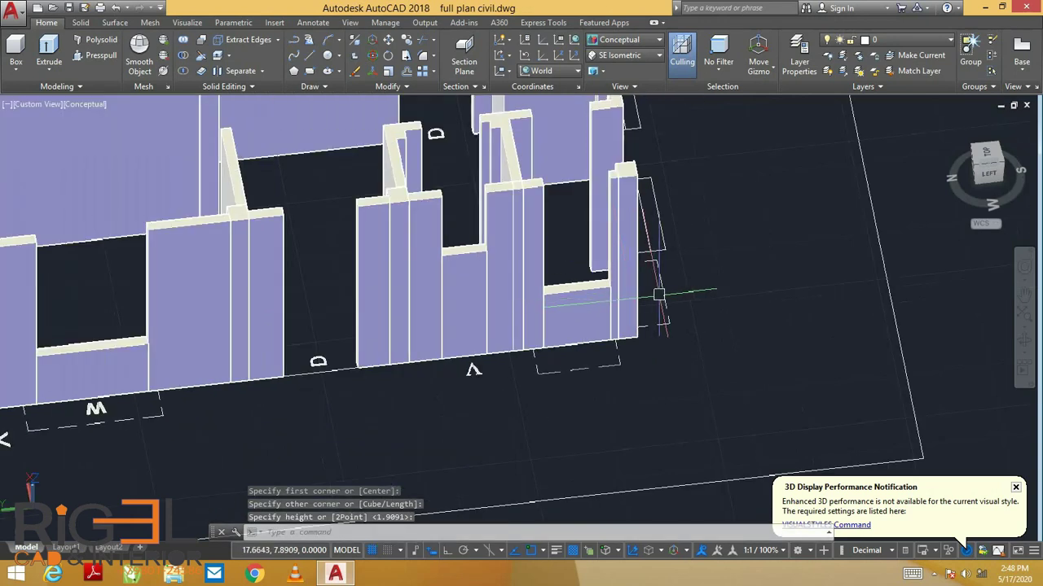
- Add a third sill box in the opening beside the A-labelled wall
{"action": "mouse_move", "coordinate": [688, 297]}
{"action": "middle_mouse_down", "text": "shift"}
{"action": "mouse_move", "coordinate": [570, 295]}
{"action": "mouse_move", "coordinate": [500, 315]}
{"action": "mouse_move", "coordinate": [540, 251]}
{"action": "mouse_move", "coordinate": [652, 191]}
{"action": "middle_mouse_up", "text": "shift"}
{"action": "key", "text": "Return"}
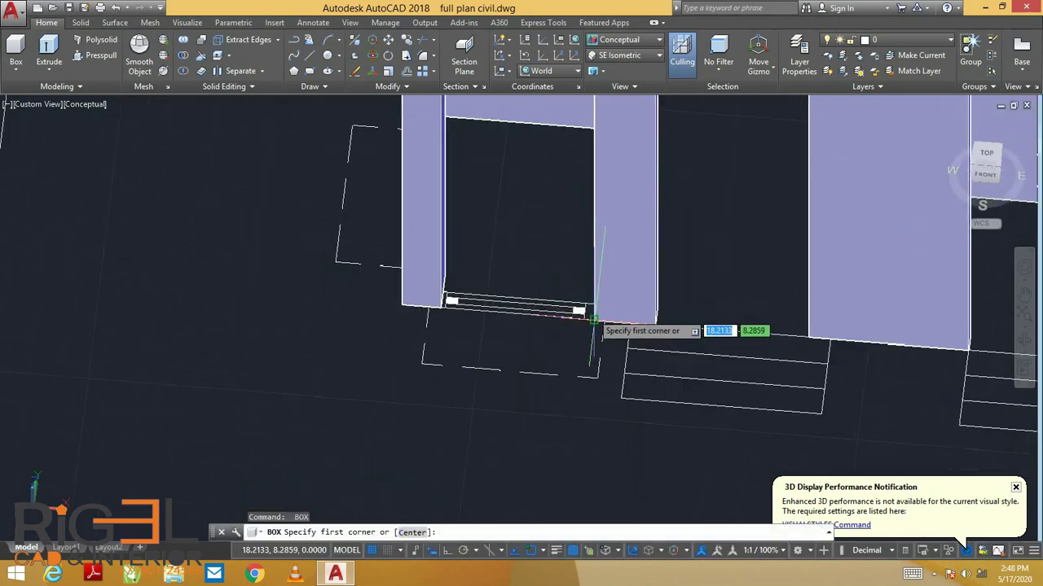
{"action": "left_click", "coordinate": [441, 306]}
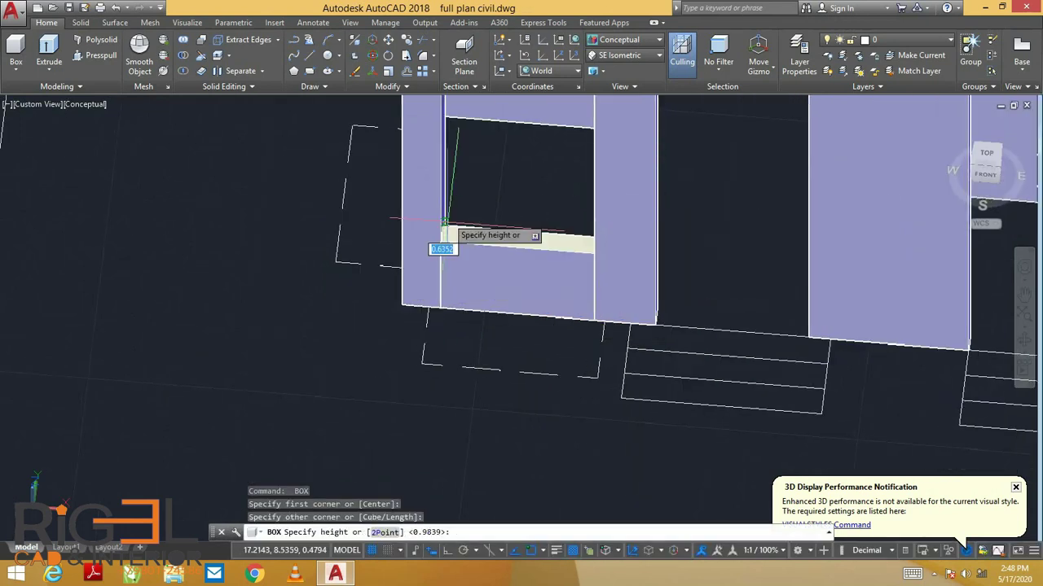
{"action": "left_click", "coordinate": [444, 196]}
{"action": "scroll", "coordinate": [543, 268], "scroll_direction": "down", "scroll_amount": 3}
{"action": "scroll", "coordinate": [616, 276], "scroll_direction": "down", "scroll_amount": 3}
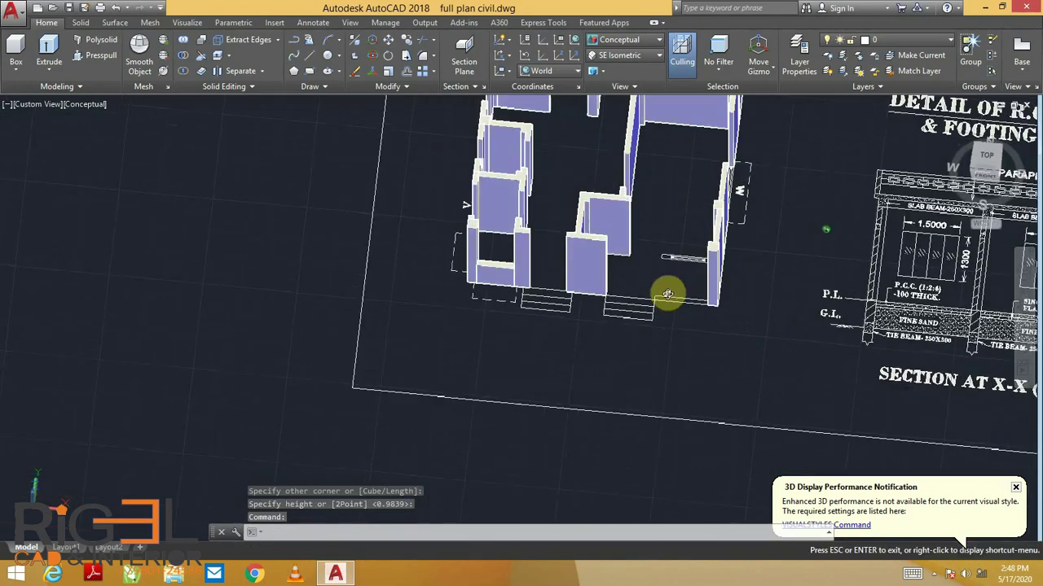
- Draw a box with BOX in the right-hand room, inspect it in 3D, and delete the misplaced box
{"action": "scroll", "coordinate": [689, 319], "scroll_direction": "up", "scroll_amount": 3}
{"action": "type", "text": "box"}
{"action": "key", "text": "Return"}
{"action": "scroll", "coordinate": [694, 320], "scroll_direction": "up", "scroll_amount": 2}
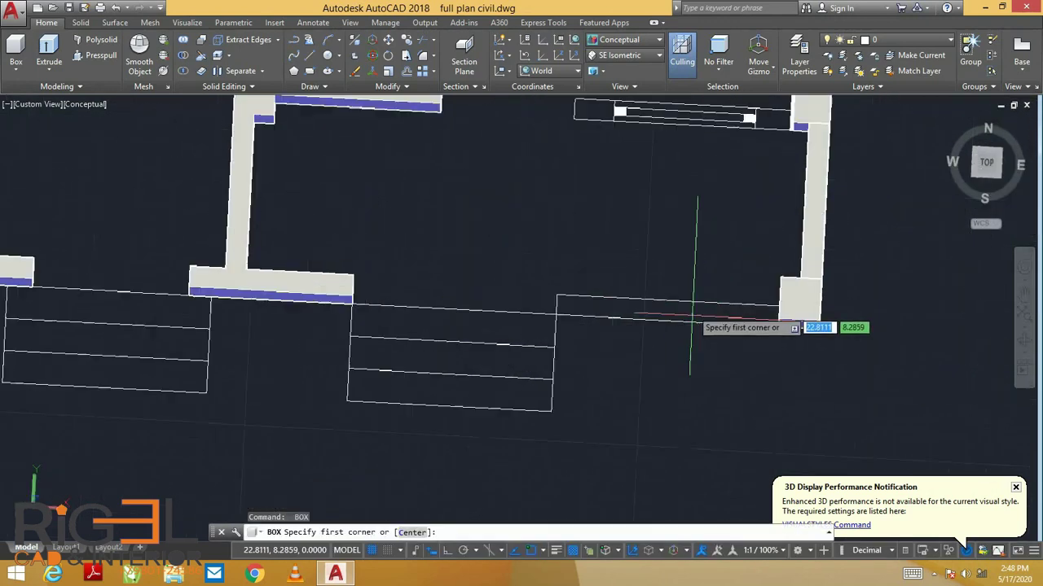
{"action": "left_click", "coordinate": [558, 293]}
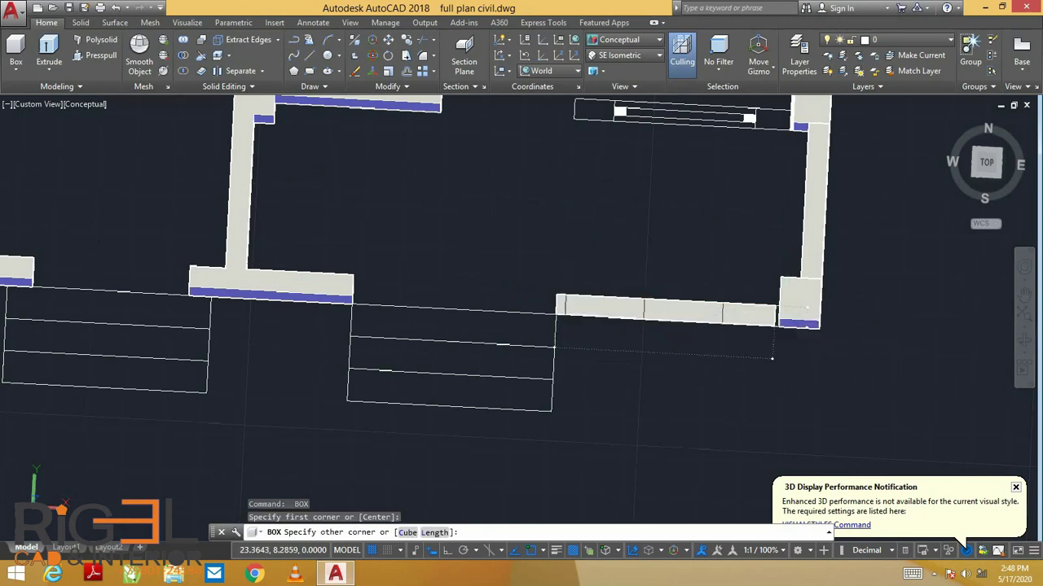
{"action": "left_click", "coordinate": [784, 308]}
{"action": "left_click", "coordinate": [780, 306]}
{"action": "middle_click_drag", "start_coordinate": [782, 310], "coordinate": [727, 325], "text": "shift"}
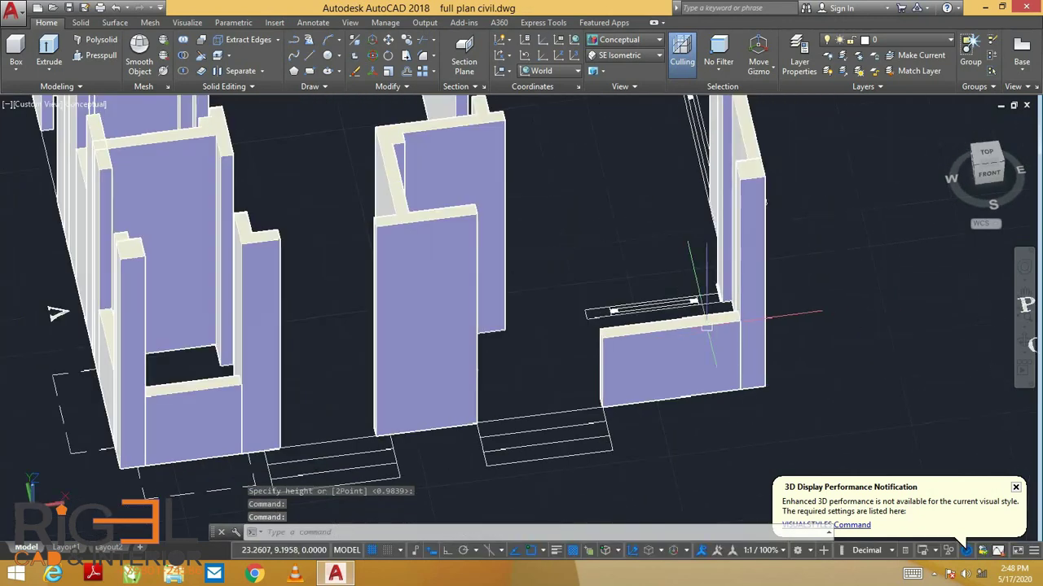
{"action": "scroll", "coordinate": [727, 325], "scroll_direction": "down", "scroll_amount": 3}
{"action": "scroll", "coordinate": [721, 349], "scroll_direction": "up", "scroll_amount": 1}
{"action": "key", "text": "Delete"}
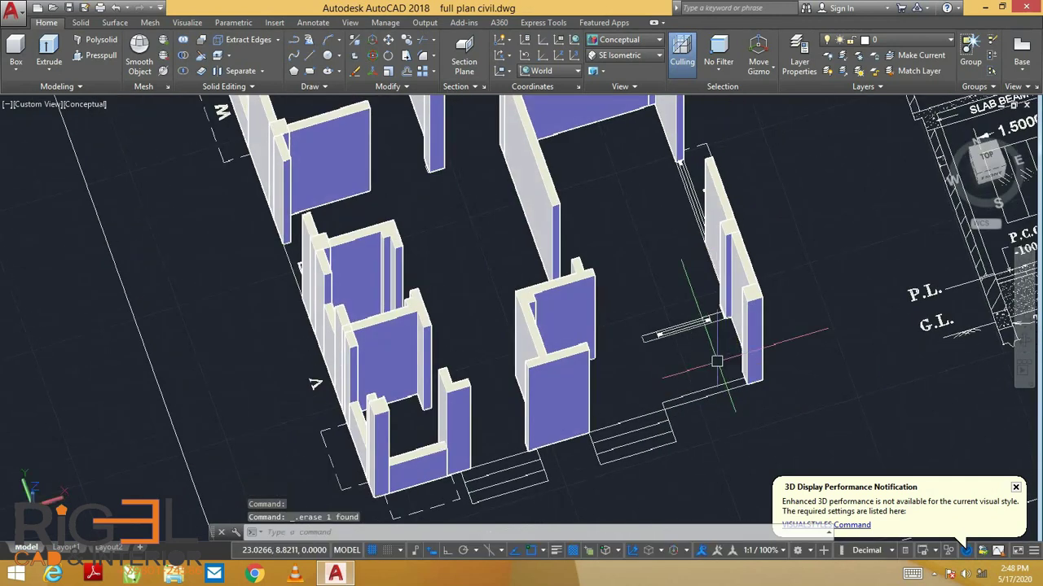
- Redraw a 0.9839-high sill box filling the bottom of the window opening
{"action": "left_click", "coordinate": [17, 50]}
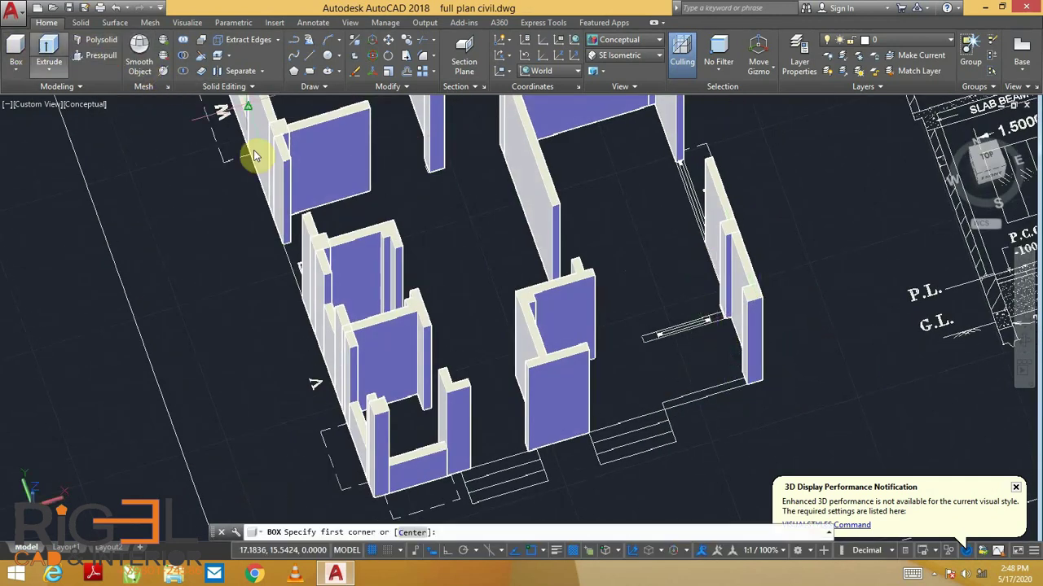
{"action": "left_click", "coordinate": [744, 378]}
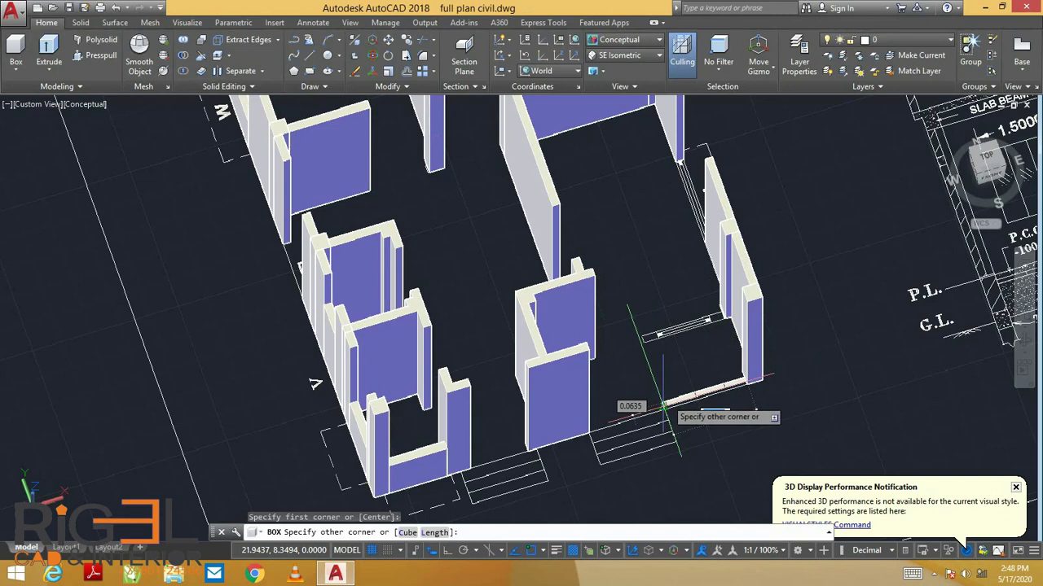
{"action": "left_click", "coordinate": [666, 408]}
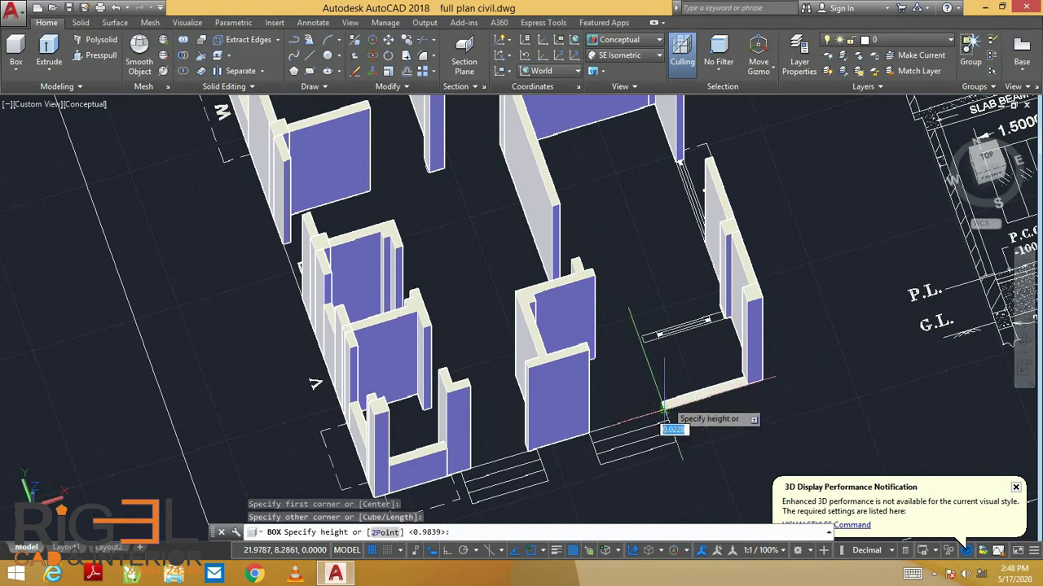
{"action": "left_click", "coordinate": [746, 302]}
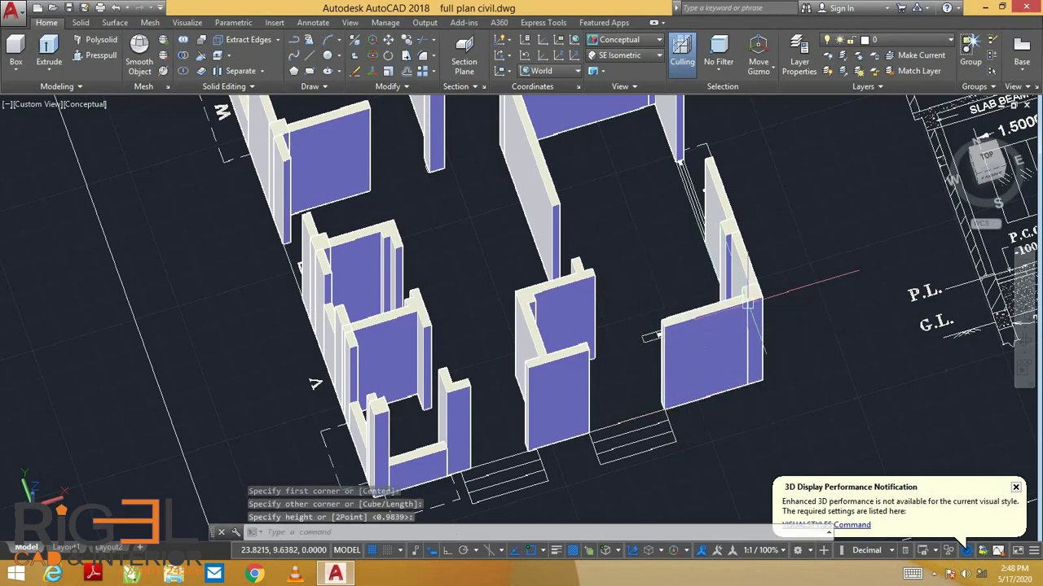
{"action": "middle_click_drag", "start_coordinate": [780, 337], "coordinate": [801, 352], "text": "shift"}
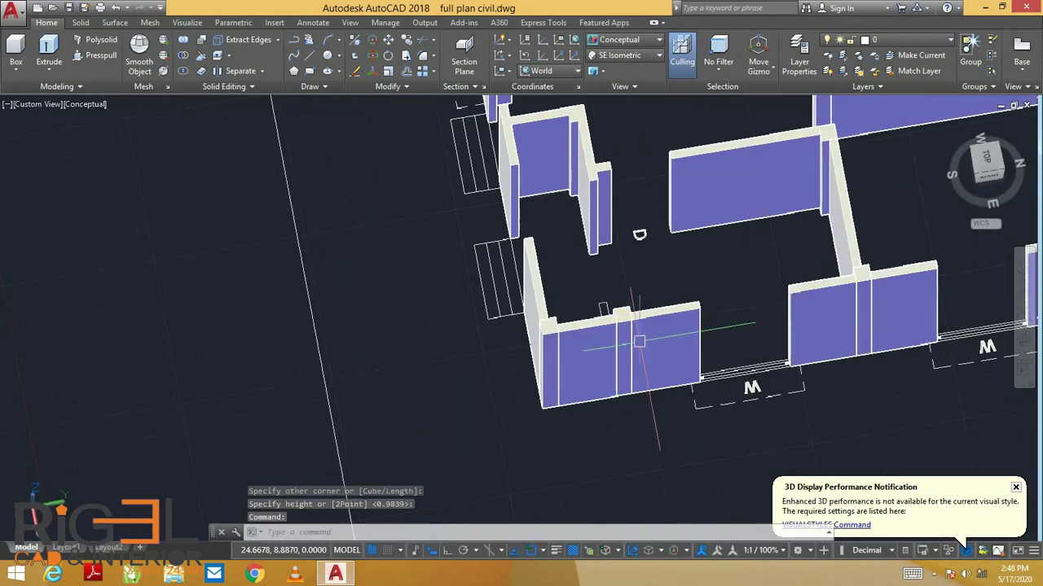
{"action": "scroll", "coordinate": [589, 294], "scroll_direction": "up", "scroll_amount": 2}
- Draw a box under the first M window, try adjusting its height, then delete it
{"action": "scroll", "coordinate": [588, 293], "scroll_direction": "up", "scroll_amount": 3}
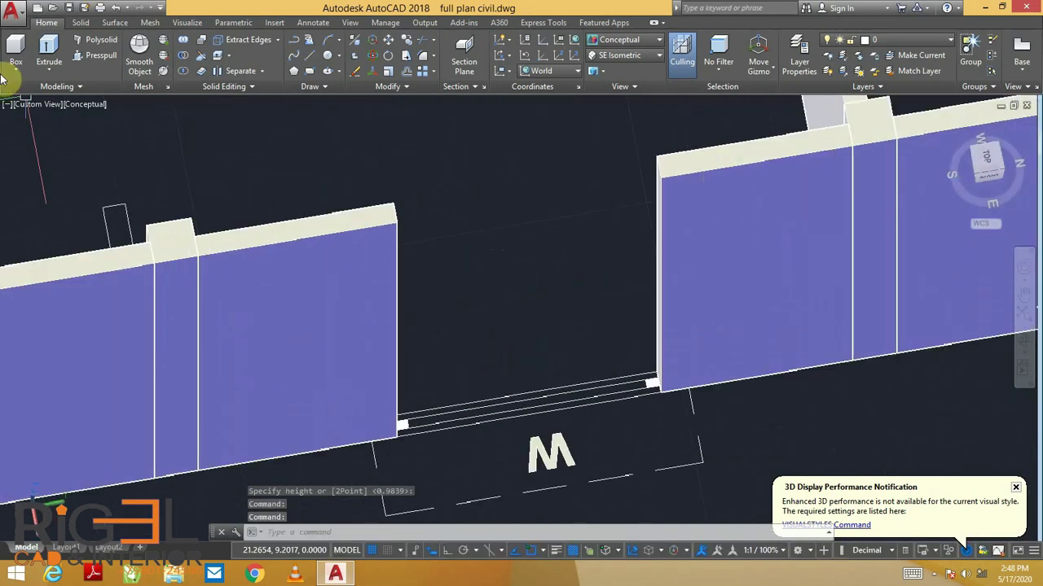
{"action": "left_click", "coordinate": [17, 50]}
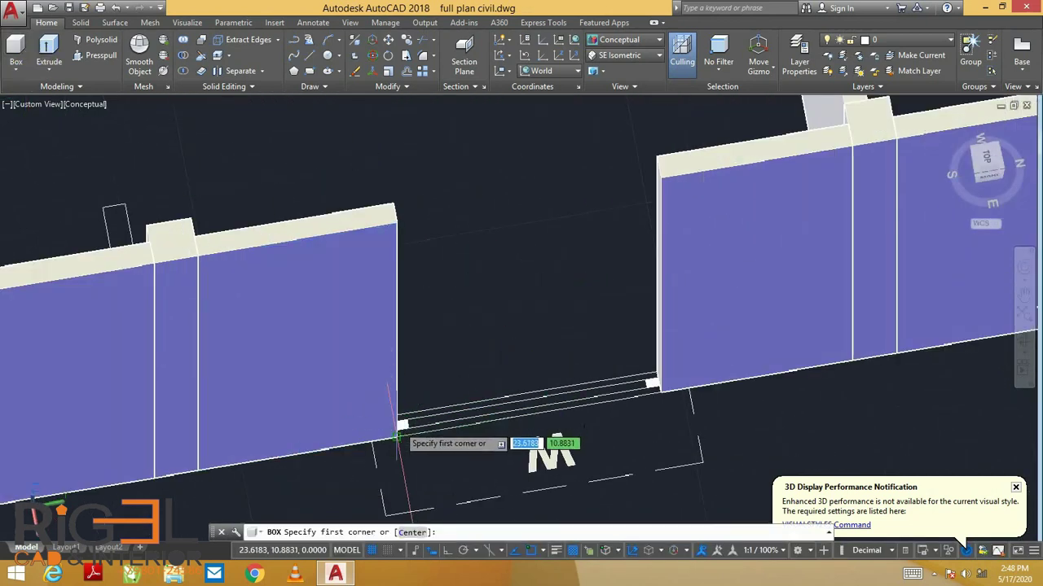
{"action": "left_click", "coordinate": [399, 425]}
{"action": "left_click", "coordinate": [661, 372]}
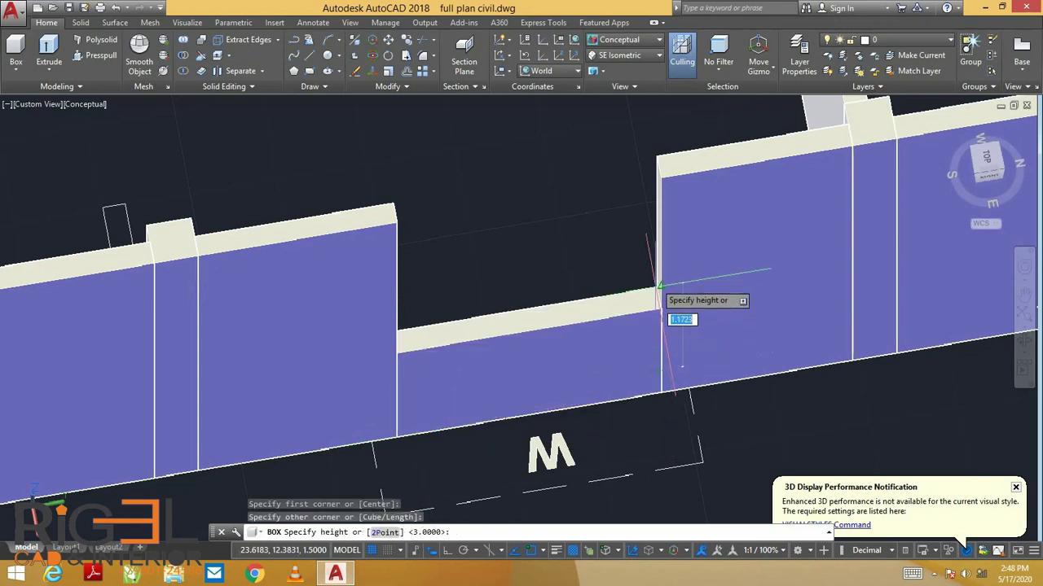
{"action": "left_click", "coordinate": [669, 303]}
{"action": "left_click", "coordinate": [531, 184]}
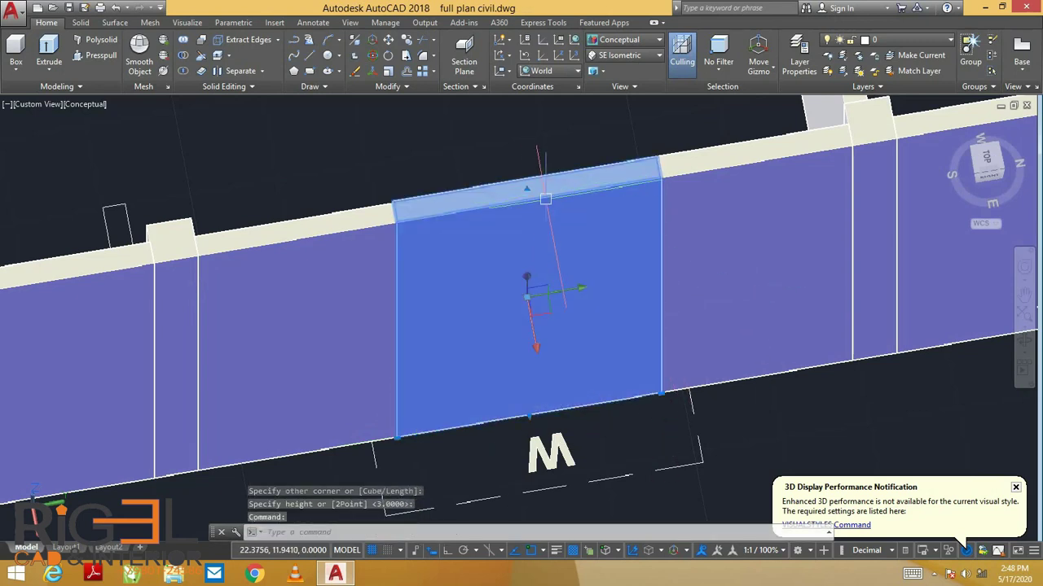
{"action": "left_click", "coordinate": [529, 187]}
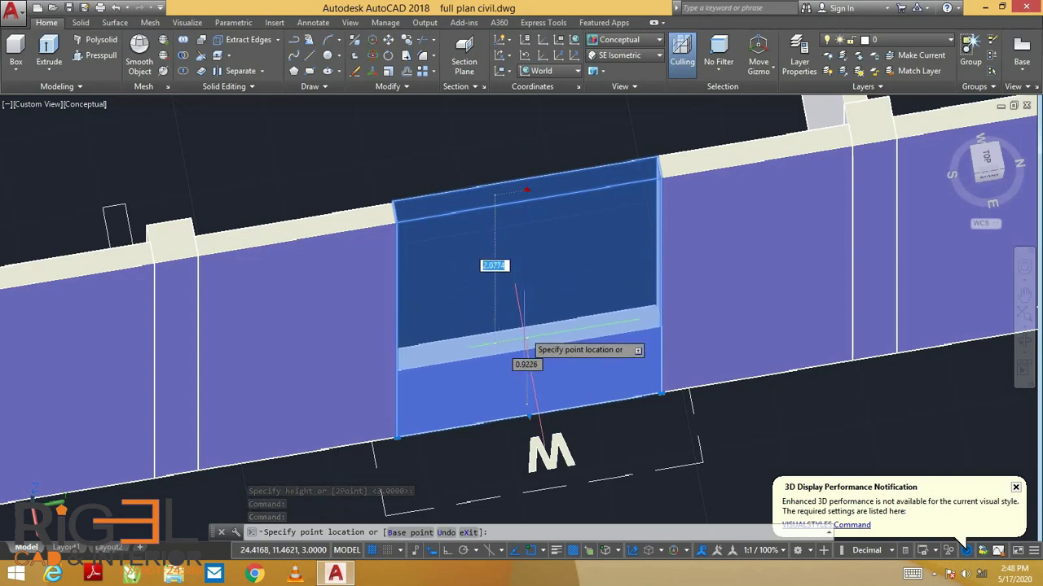
{"action": "key", "text": "Escape"}
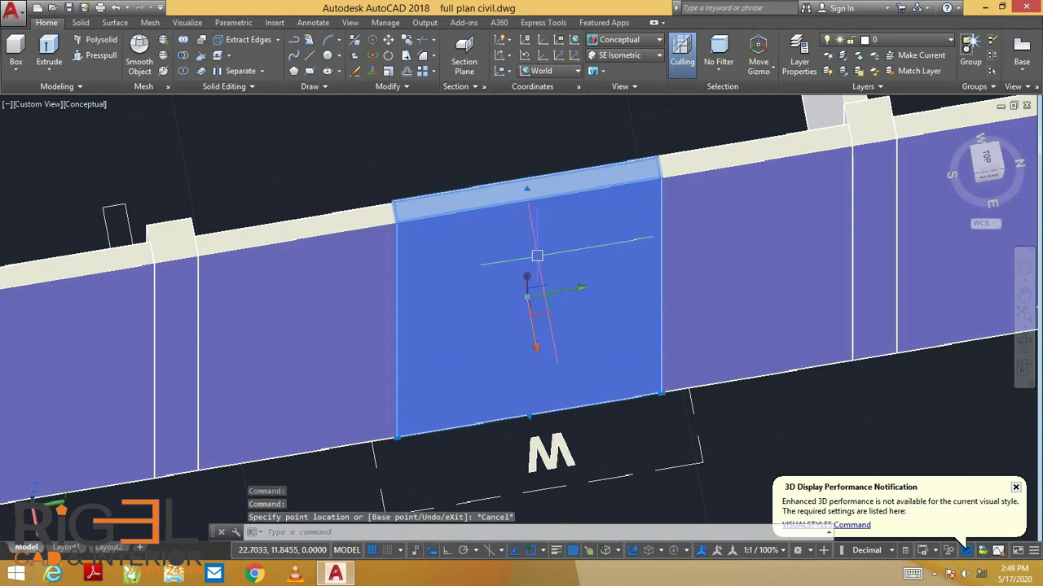
{"action": "key", "text": "Delete"}
- Redraw the first M window's sill box end to end with the default height
{"action": "left_click", "coordinate": [17, 47]}
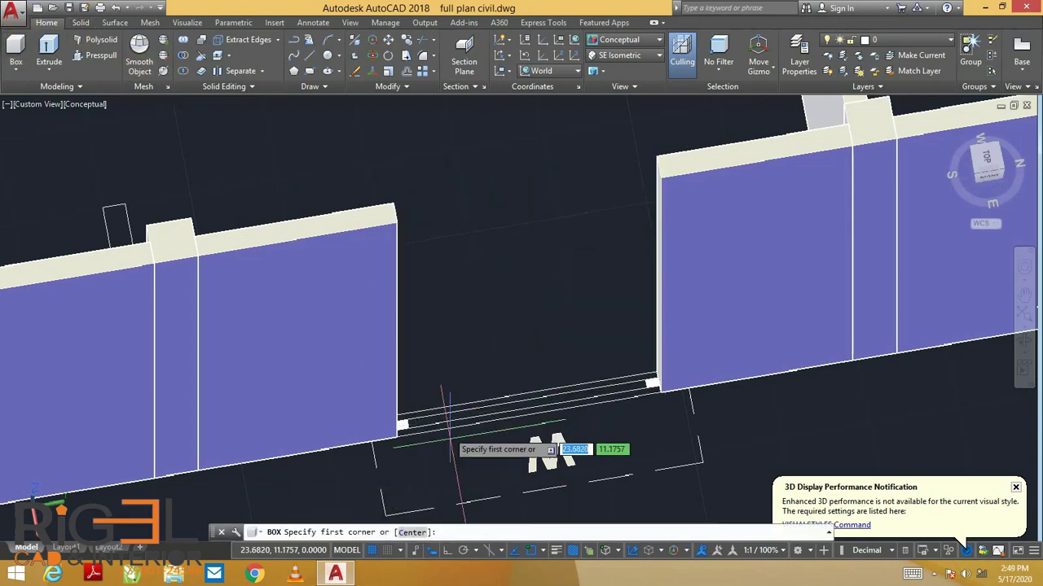
{"action": "left_click", "coordinate": [398, 425]}
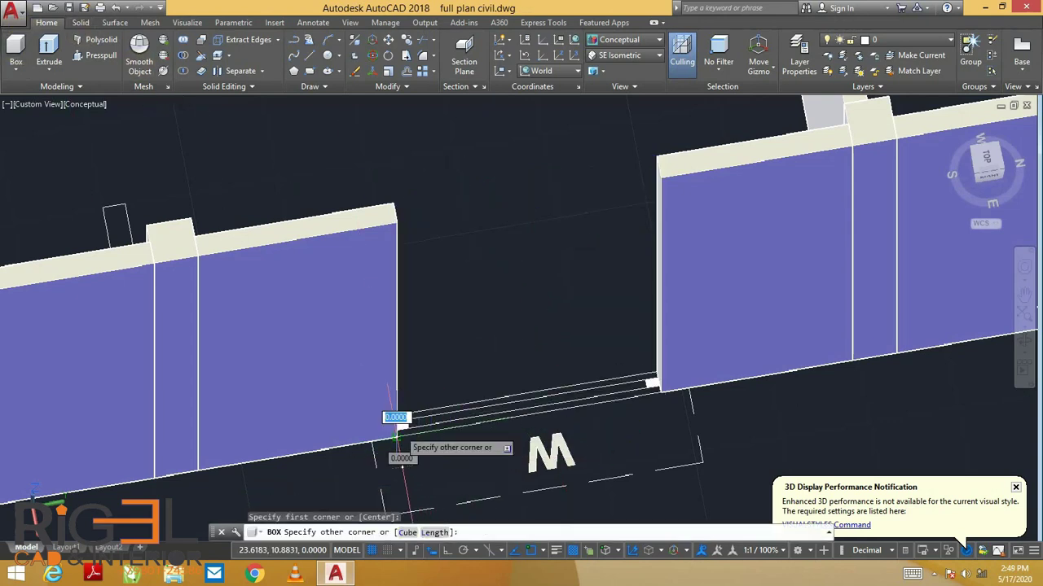
{"action": "left_click", "coordinate": [659, 372]}
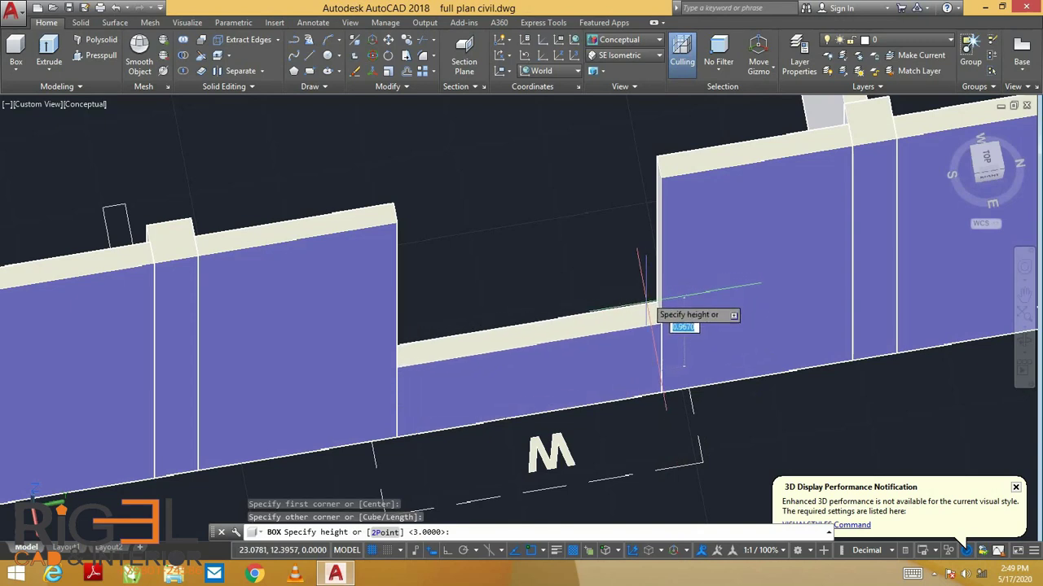
{"action": "key", "text": "Return"}
{"action": "scroll", "coordinate": [522, 291], "scroll_direction": "down", "scroll_amount": 2}
{"action": "scroll", "coordinate": [499, 290], "scroll_direction": "down", "scroll_amount": 2}
{"action": "scroll", "coordinate": [667, 276], "scroll_direction": "up", "scroll_amount": 2}
- Add the sill box under the second M window and orbit to an isometric view
{"action": "key", "text": "Return"}
{"action": "scroll", "coordinate": [568, 292], "scroll_direction": "up", "scroll_amount": 2}
{"action": "left_click", "coordinate": [568, 283]}
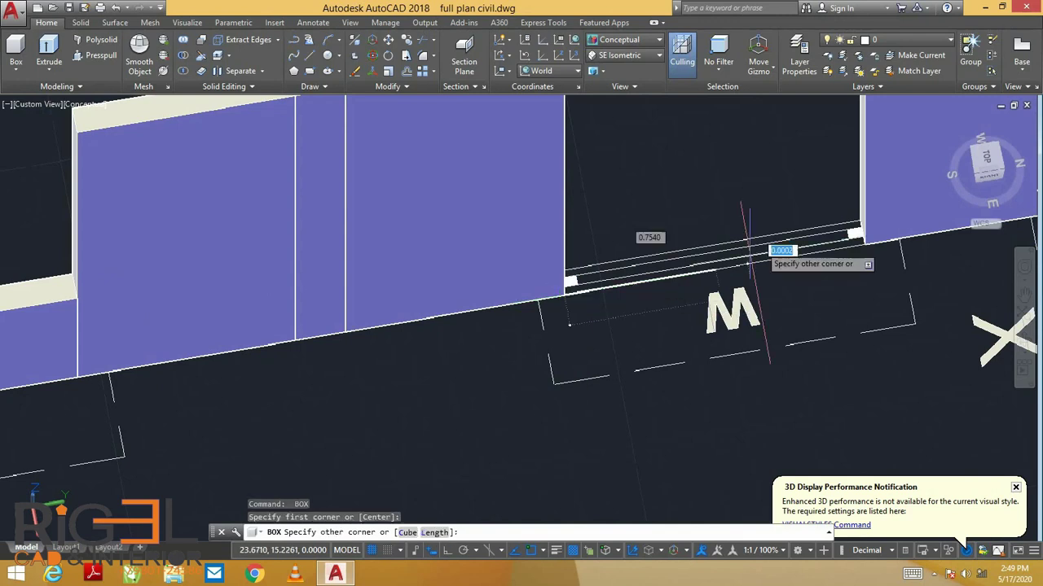
{"action": "left_click", "coordinate": [859, 222]}
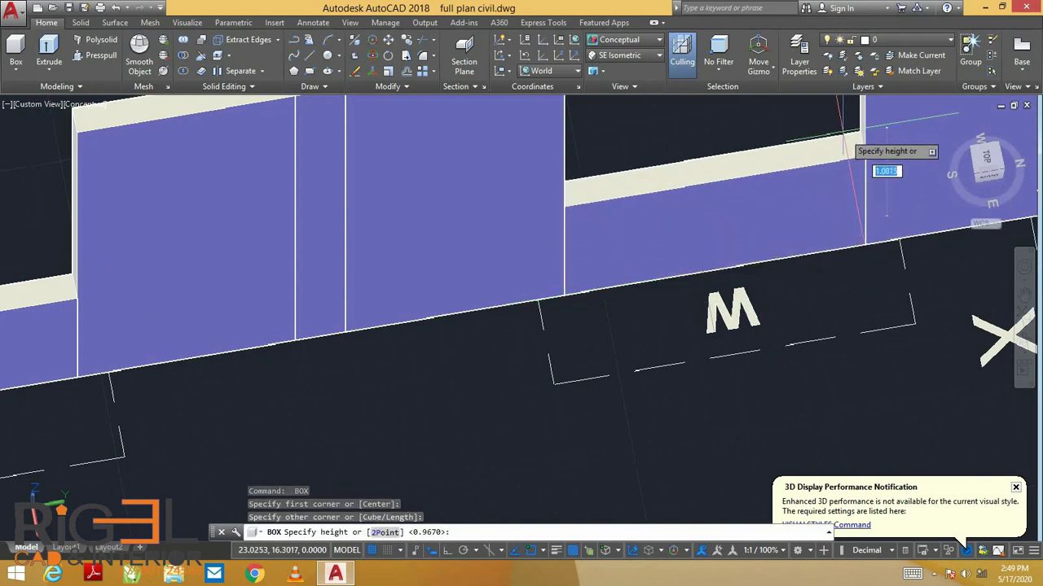
{"action": "left_click", "coordinate": [851, 147]}
{"action": "middle_click_drag", "start_coordinate": [365, 332], "coordinate": [251, 343]}
{"action": "scroll", "coordinate": [505, 249], "scroll_direction": "down", "scroll_amount": 3}
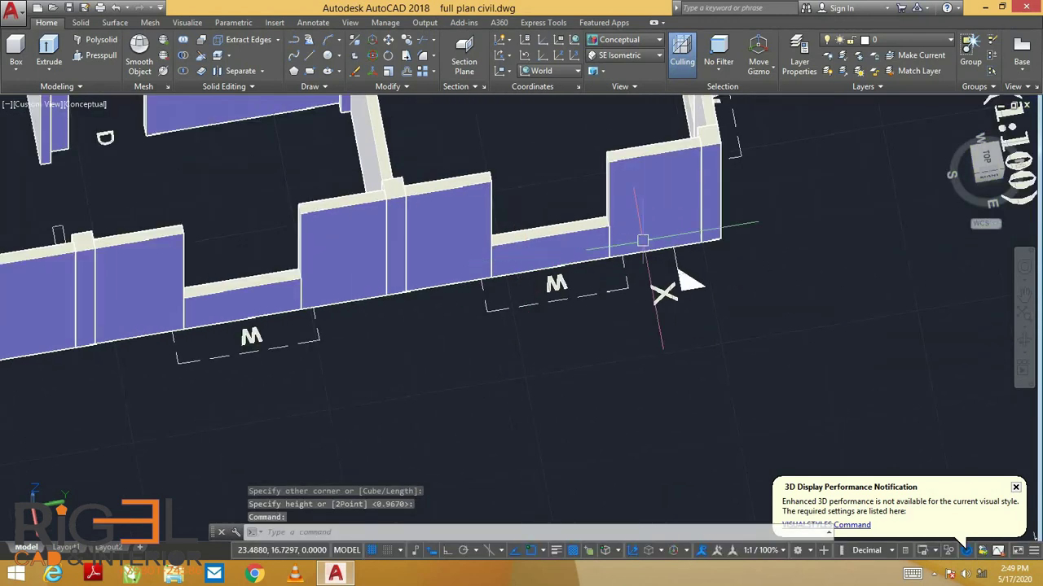
{"action": "scroll", "coordinate": [570, 245], "scroll_direction": "down", "scroll_amount": 3}
{"action": "scroll", "coordinate": [619, 228], "scroll_direction": "down", "scroll_amount": 3}
{"action": "scroll", "coordinate": [623, 220], "scroll_direction": "down", "scroll_amount": 3}
{"action": "middle_click_drag", "start_coordinate": [624, 220], "coordinate": [570, 218], "text": "shift"}
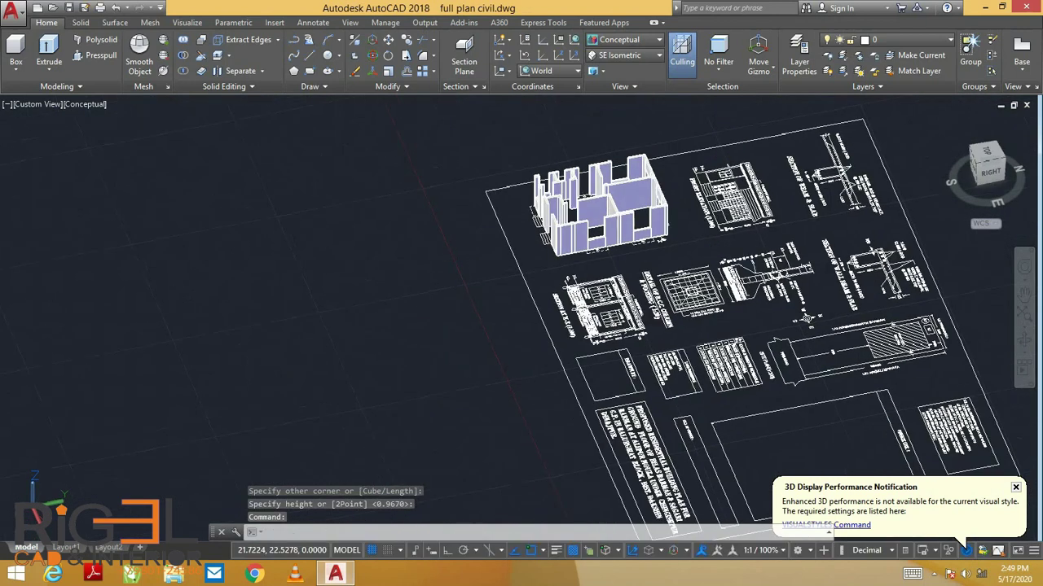
{"action": "scroll", "coordinate": [570, 218], "scroll_direction": "up", "scroll_amount": 3}
{"action": "scroll", "coordinate": [569, 217], "scroll_direction": "up", "scroll_amount": 3}
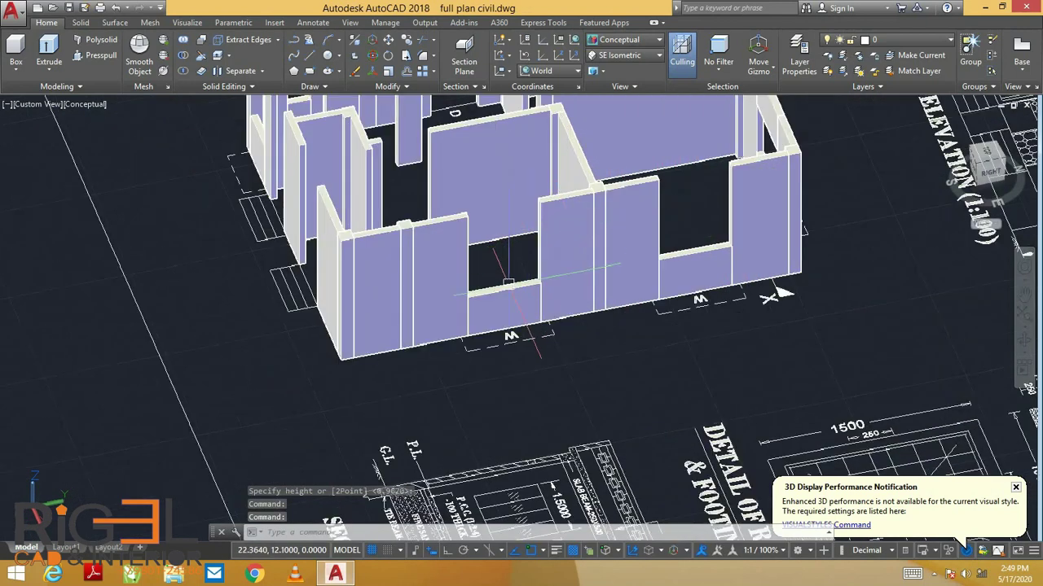
{"action": "scroll", "coordinate": [507, 283], "scroll_direction": "up", "scroll_amount": 2}
{"action": "type", "text": "o"}
{"action": "key", "text": "Return"}
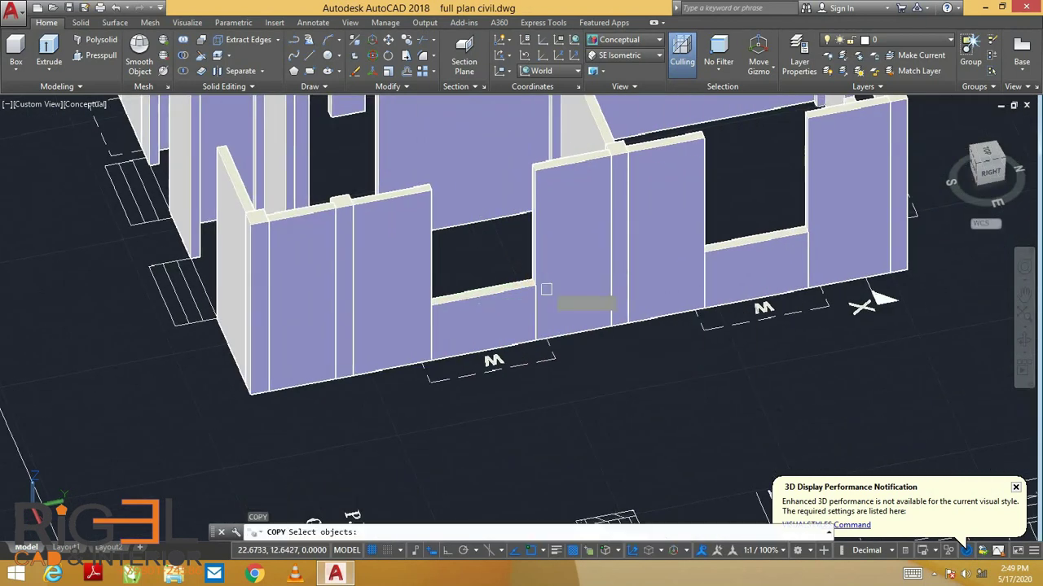
{"action": "left_click", "coordinate": [494, 302]}
{"action": "key", "text": "Return"}
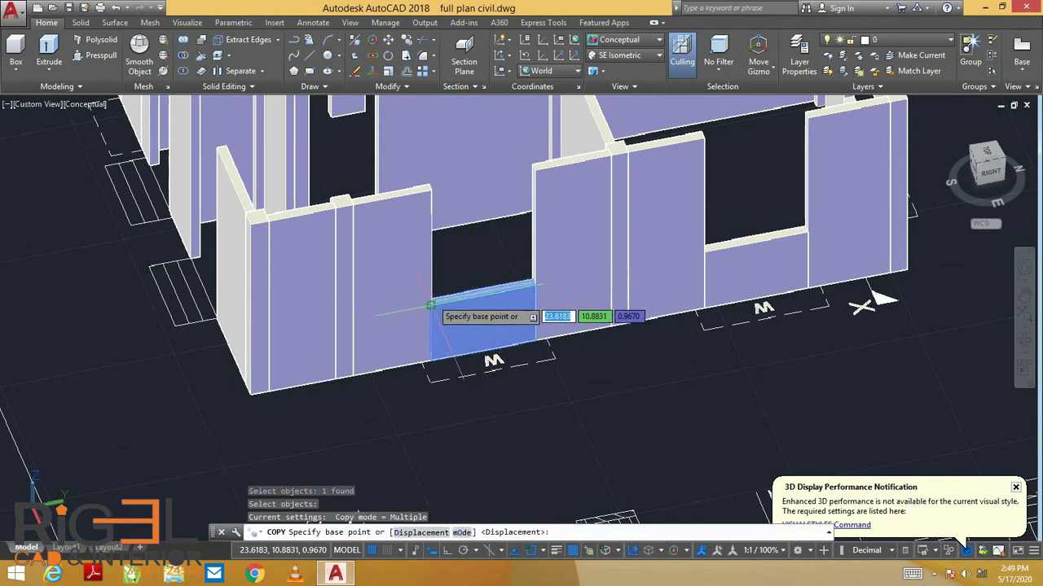
{"action": "left_click", "coordinate": [430, 306]}
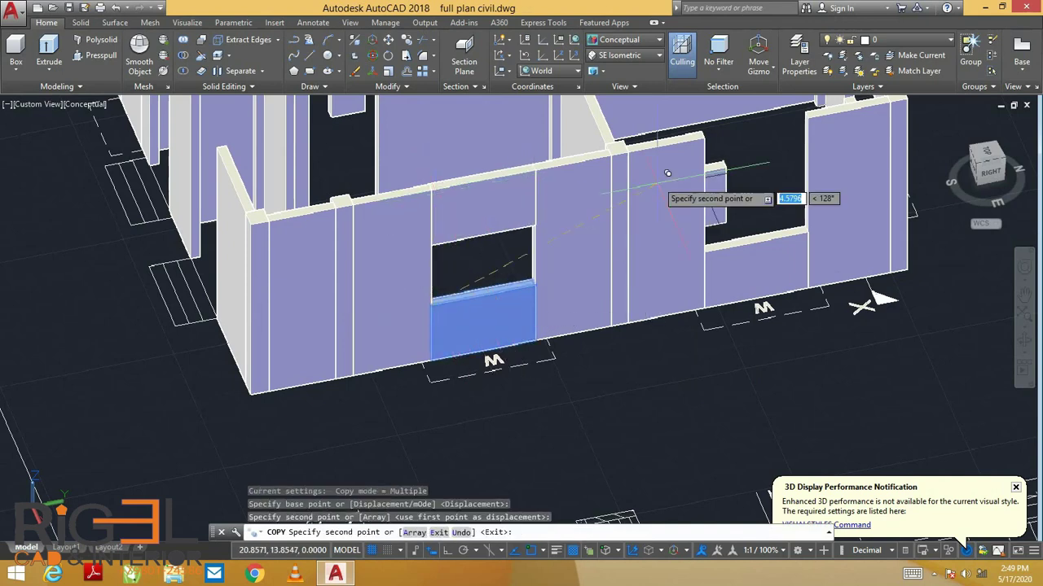
{"action": "middle_click_drag", "start_coordinate": [795, 177], "coordinate": [573, 282]}
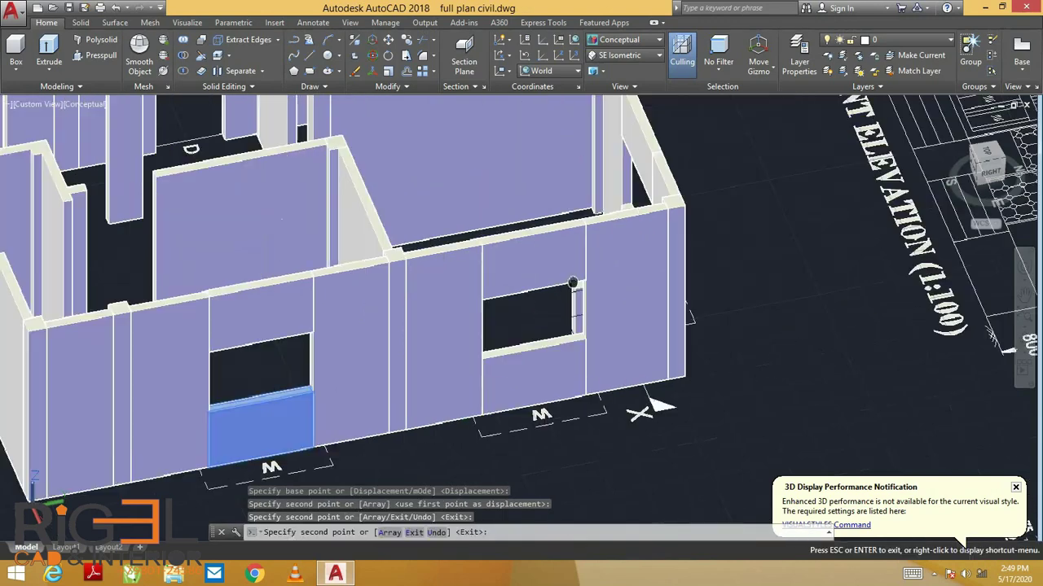
{"action": "left_click_drag", "start_coordinate": [573, 283], "coordinate": [553, 314]}
{"action": "key", "text": "Escape"}
{"action": "key", "text": "Escape"}
{"action": "scroll", "coordinate": [565, 312], "scroll_direction": "down", "scroll_amount": 3}
{"action": "mouse_move", "coordinate": [565, 311]}
{"action": "middle_mouse_down", "text": "shift"}
{"action": "mouse_move", "coordinate": [507, 334]}
{"action": "mouse_move", "coordinate": [547, 275]}
{"action": "mouse_move", "coordinate": [155, 147]}
{"action": "middle_mouse_up", "text": "shift"}
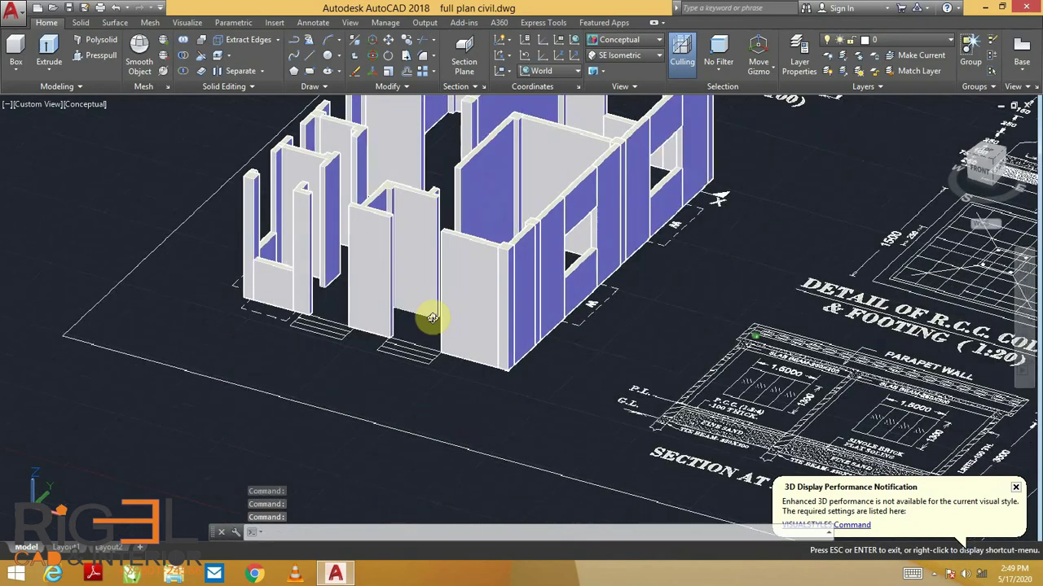
- Make two abandoned box attempts at the opening near room D while orbiting to a top view
{"action": "left_click", "coordinate": [16, 50]}
{"action": "scroll", "coordinate": [456, 281], "scroll_direction": "up", "scroll_amount": 2}
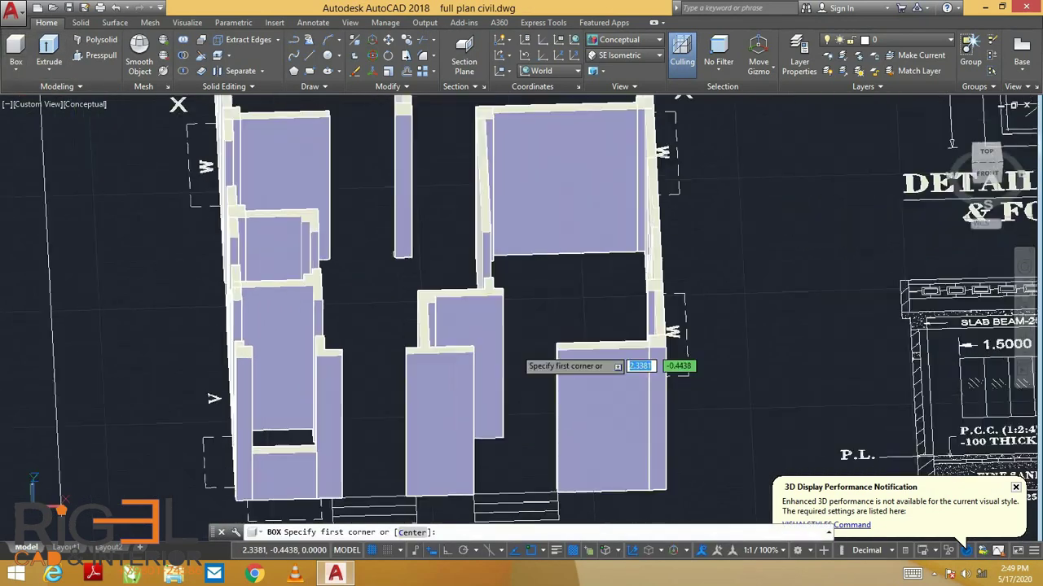
{"action": "scroll", "coordinate": [489, 285], "scroll_direction": "up", "scroll_amount": 1}
{"action": "left_click", "coordinate": [543, 260]}
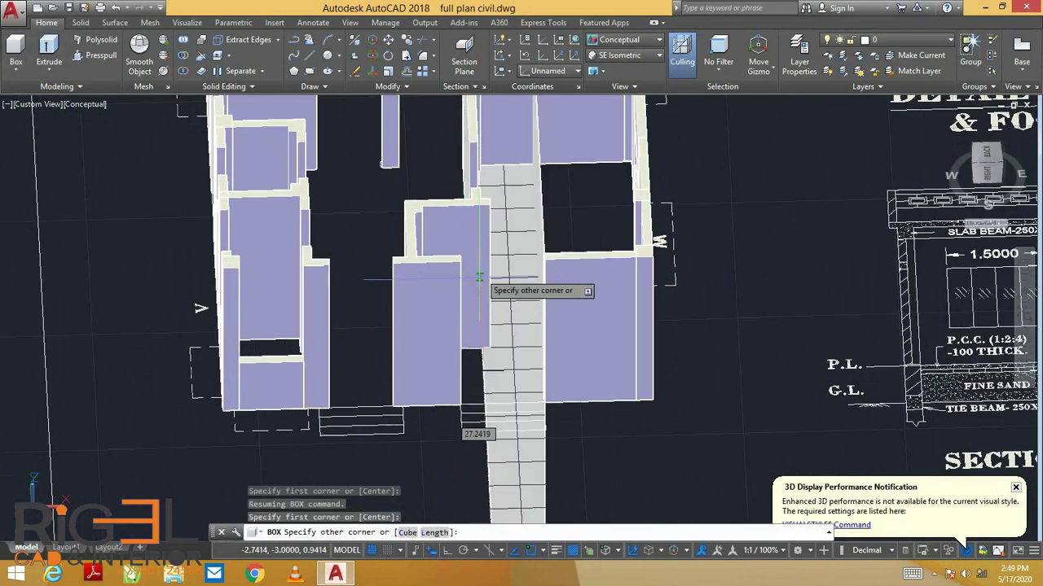
{"action": "key", "text": "Escape"}
{"action": "middle_click_drag", "start_coordinate": [525, 295], "coordinate": [609, 298], "text": "shift"}
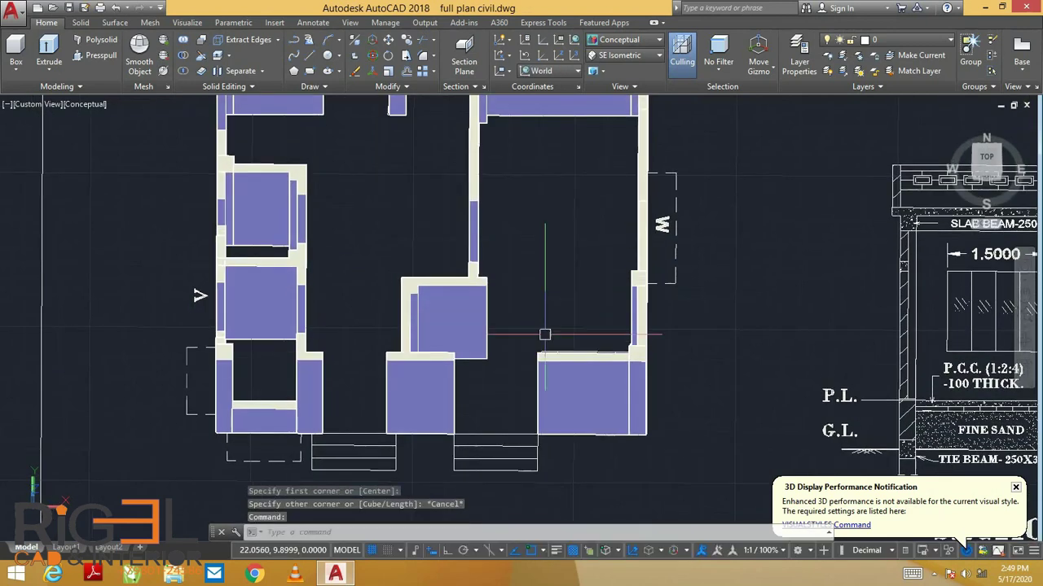
{"action": "left_click", "coordinate": [10, 48]}
{"action": "scroll", "coordinate": [533, 337], "scroll_direction": "up", "scroll_amount": 1}
{"action": "scroll", "coordinate": [393, 269], "scroll_direction": "up", "scroll_amount": 1}
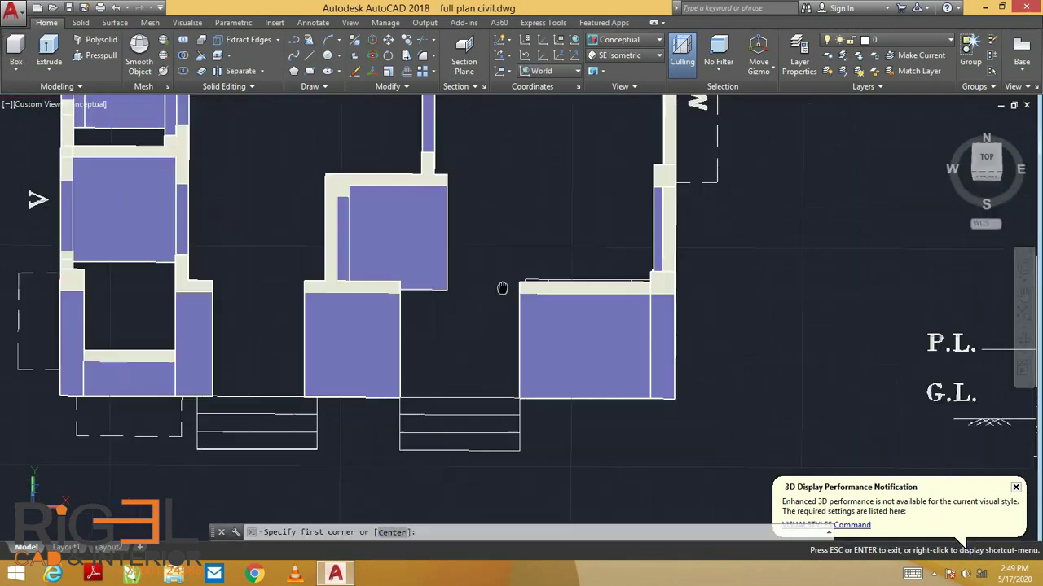
{"action": "left_click", "coordinate": [399, 282]}
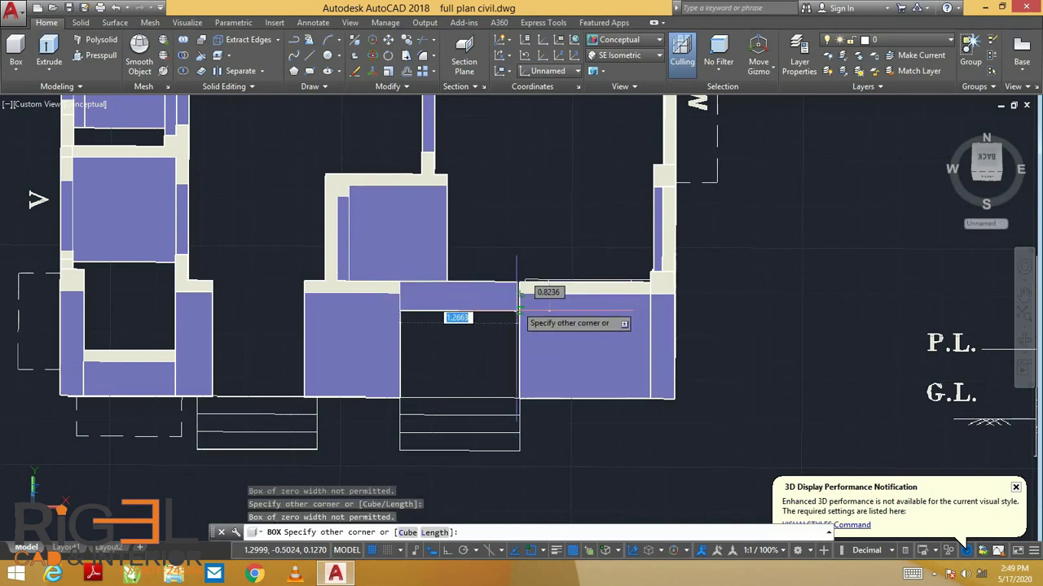
{"action": "middle_click_drag", "start_coordinate": [521, 296], "coordinate": [522, 302], "text": "shift"}
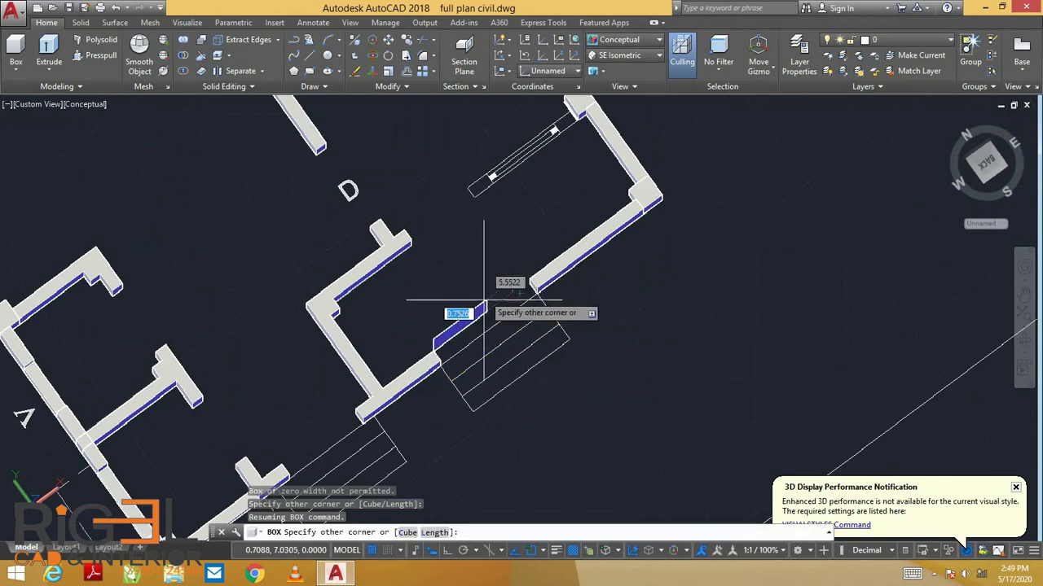
{"action": "key", "text": "Escape"}
{"action": "middle_click_drag", "start_coordinate": [527, 307], "coordinate": [507, 294], "text": "shift"}
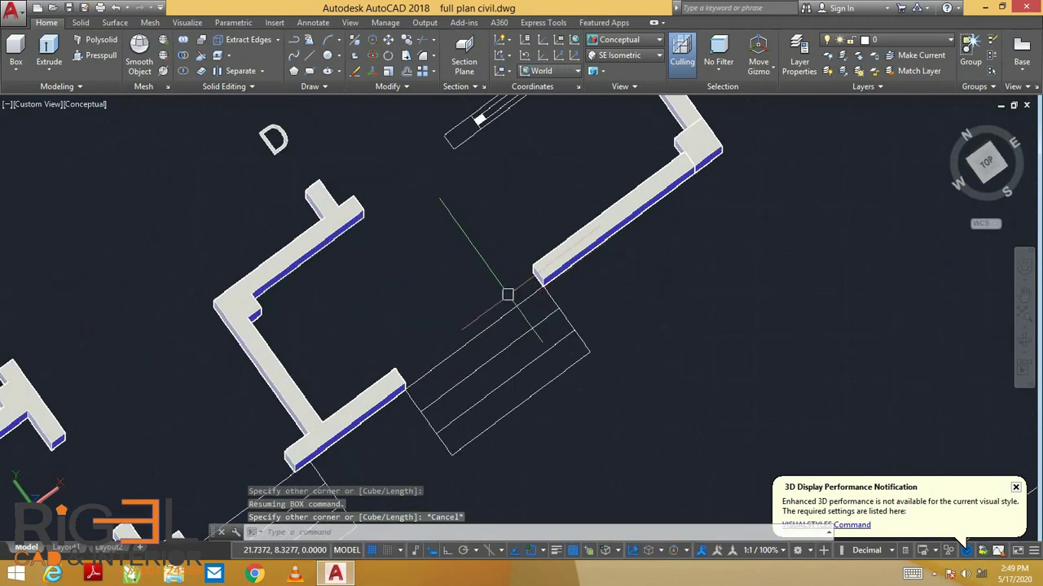
- Draw a full-height box between the two wall ends near room D and view it from the front
{"action": "left_click", "coordinate": [20, 65]}
{"action": "scroll", "coordinate": [522, 294], "scroll_direction": "up", "scroll_amount": 2}
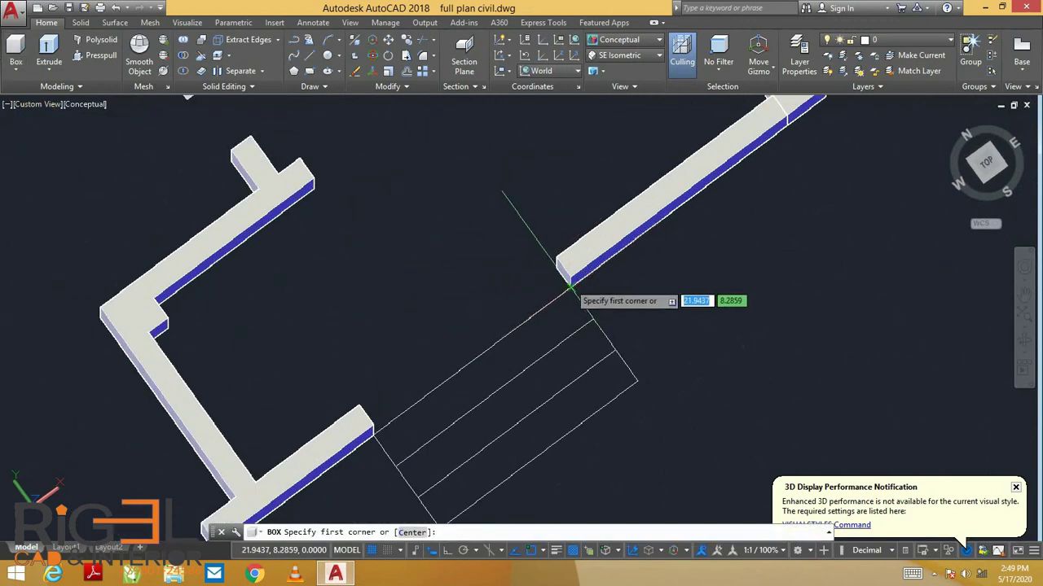
{"action": "left_click", "coordinate": [570, 287]}
{"action": "left_click", "coordinate": [368, 426]}
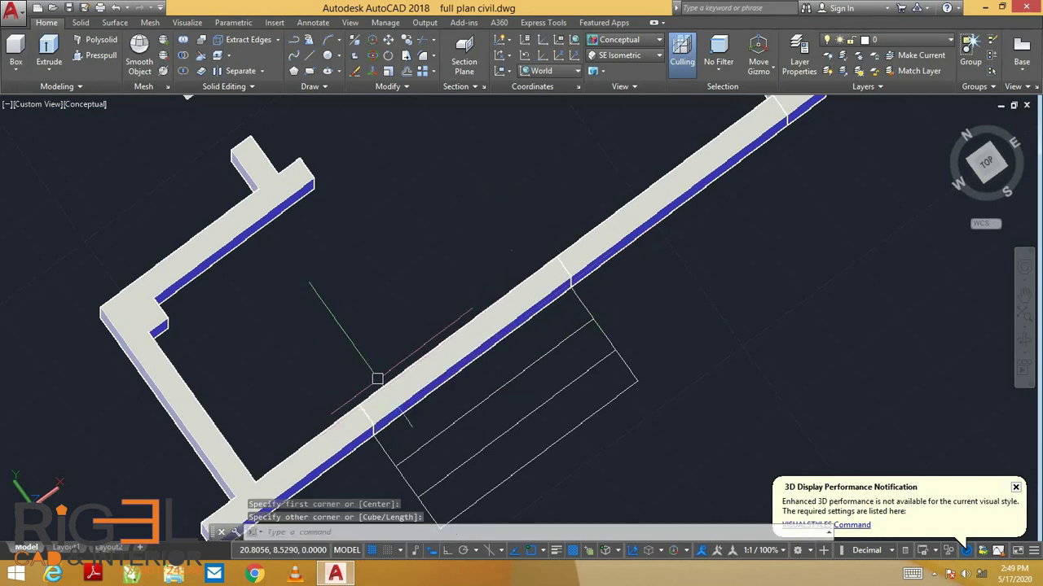
{"action": "middle_click_drag", "start_coordinate": [505, 398], "coordinate": [324, 342], "text": "shift"}
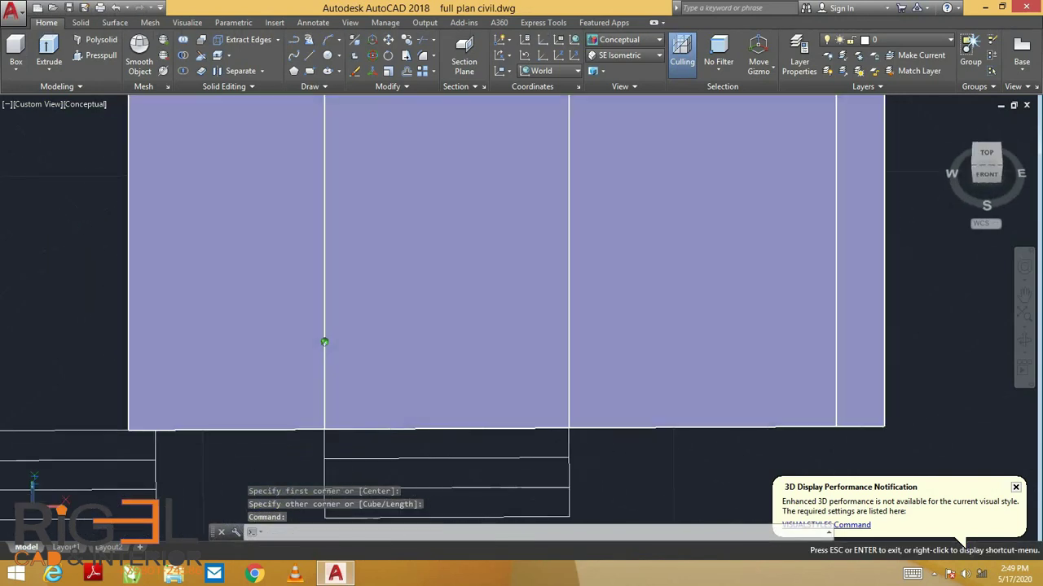
{"action": "scroll", "coordinate": [325, 342], "scroll_direction": "down", "scroll_amount": 3}
{"action": "scroll", "coordinate": [507, 303], "scroll_direction": "down", "scroll_amount": 3}
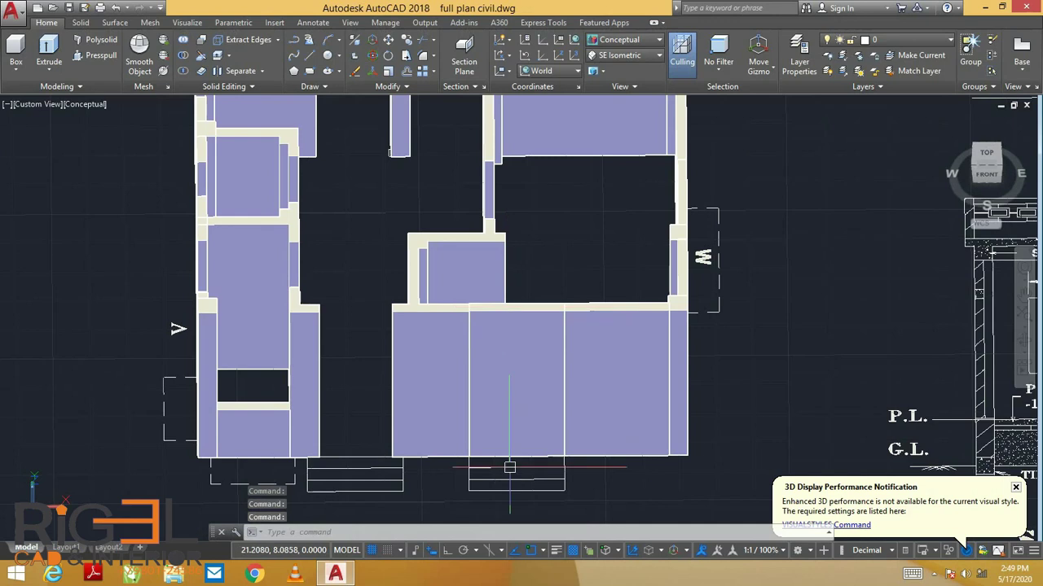
- Select the central filler block, then abandon stretching its edge
{"action": "key", "text": "Escape"}
{"action": "left_click", "coordinate": [516, 421], "text": "ctrl"}
{"action": "left_click", "coordinate": [515, 456]}
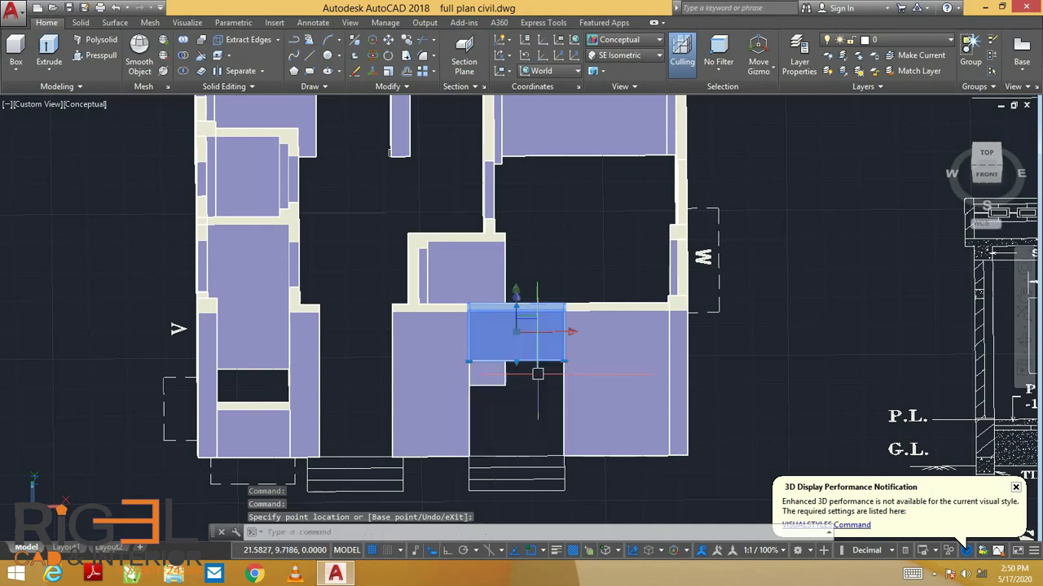
{"action": "key", "text": "Escape"}
{"action": "scroll", "coordinate": [534, 353], "scroll_direction": "down", "scroll_amount": 4}
{"action": "scroll", "coordinate": [533, 352], "scroll_direction": "up", "scroll_amount": 1}
{"action": "scroll", "coordinate": [533, 352], "scroll_direction": "up", "scroll_amount": 1}
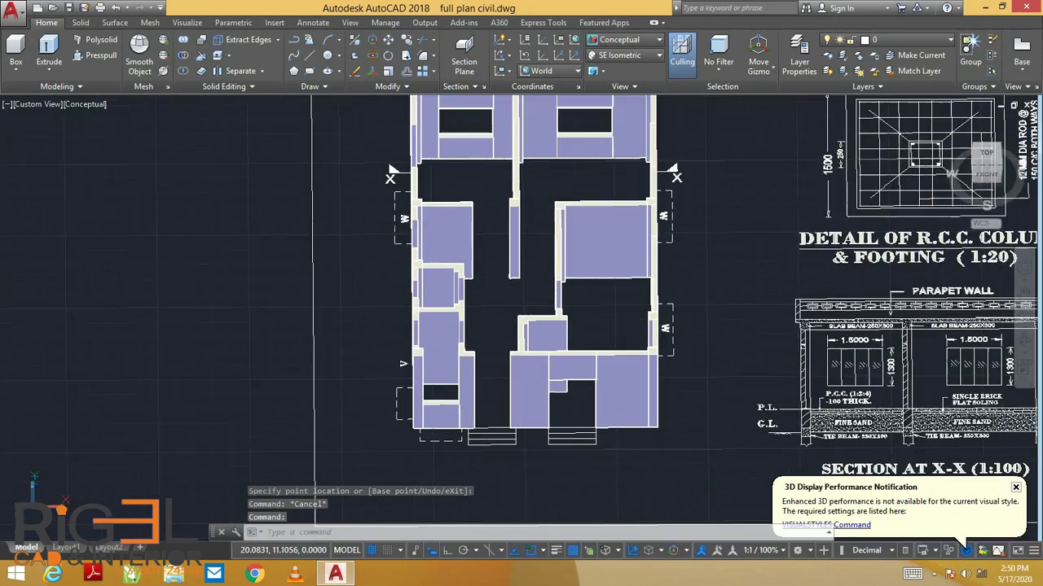
{"action": "scroll", "coordinate": [568, 374], "scroll_direction": "up", "scroll_amount": 1}
- Start copying a filler block, cancel it, and try resizing the left block before cancelling
{"action": "type", "text": "o"}
{"action": "key", "text": "Return"}
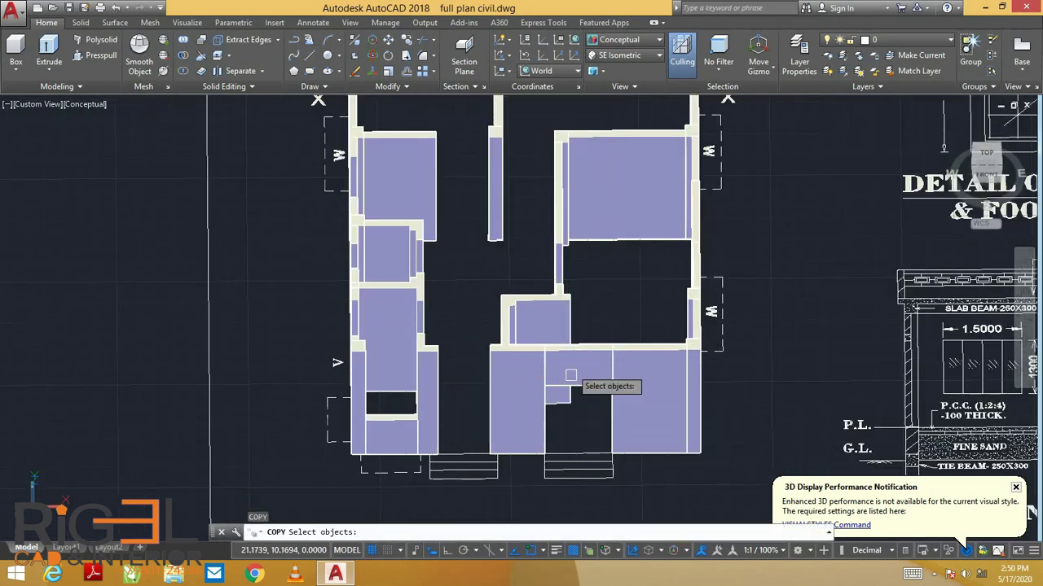
{"action": "left_click", "coordinate": [573, 347]}
{"action": "key", "text": "Return"}
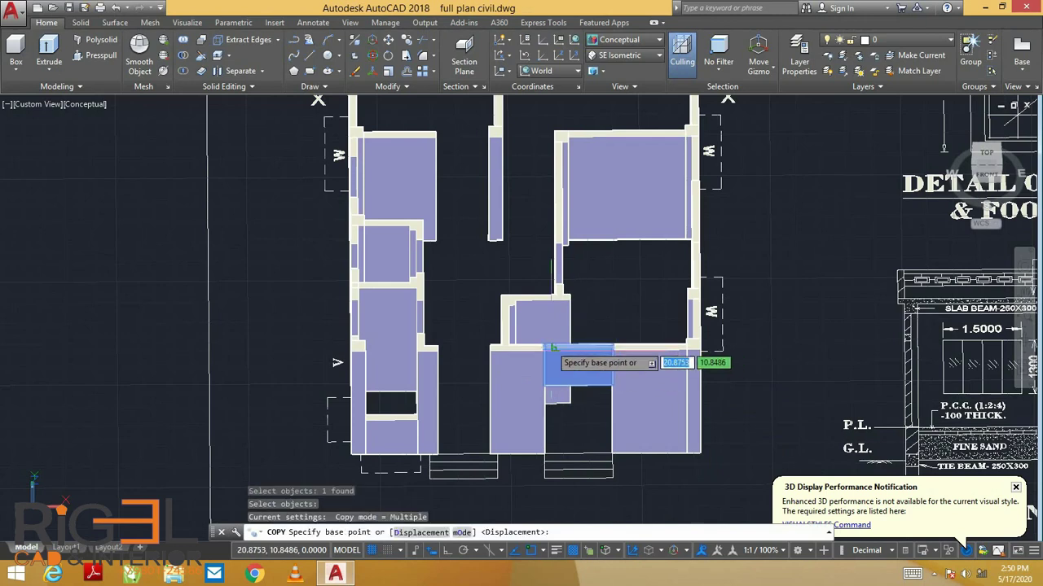
{"action": "left_click", "coordinate": [543, 350]}
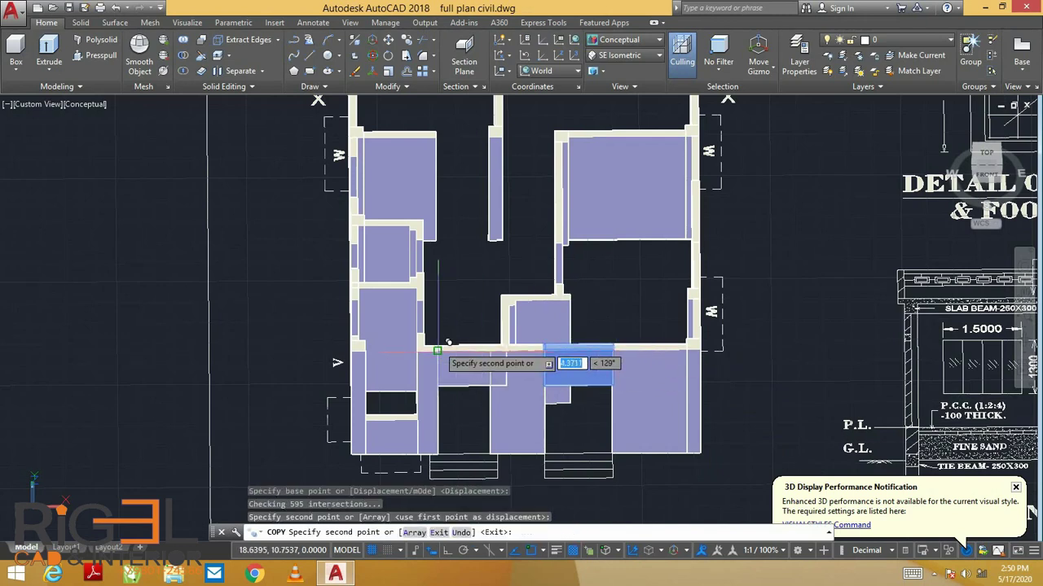
{"action": "key", "text": "Escape"}
{"action": "key", "text": "Escape"}
{"action": "key", "text": "Escape"}
{"action": "scroll", "coordinate": [509, 362], "scroll_direction": "up", "scroll_amount": 2}
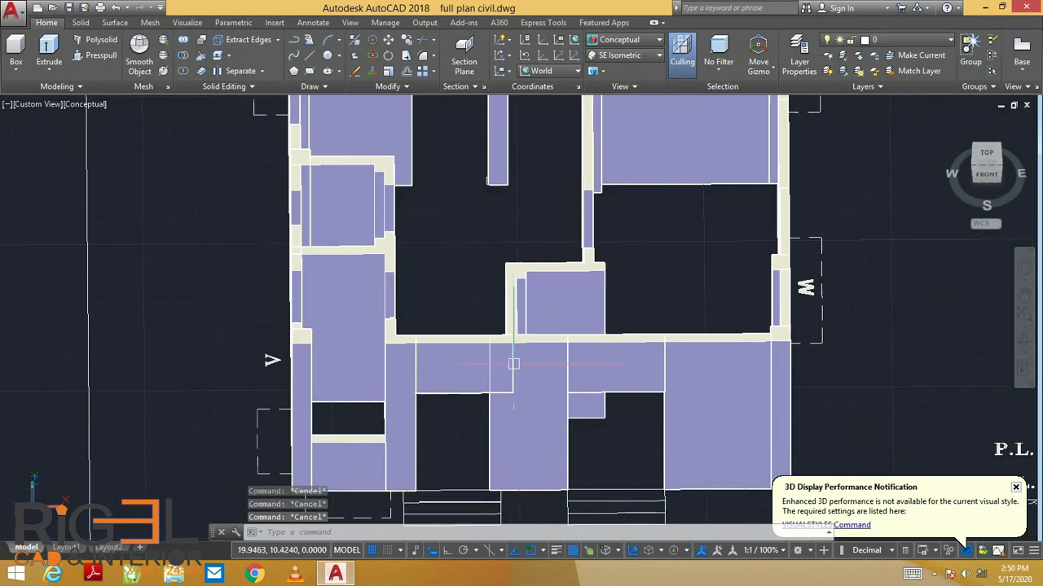
{"action": "scroll", "coordinate": [512, 359], "scroll_direction": "up", "scroll_amount": 3}
{"action": "left_click", "coordinate": [506, 361]}
{"action": "key", "text": "Escape"}
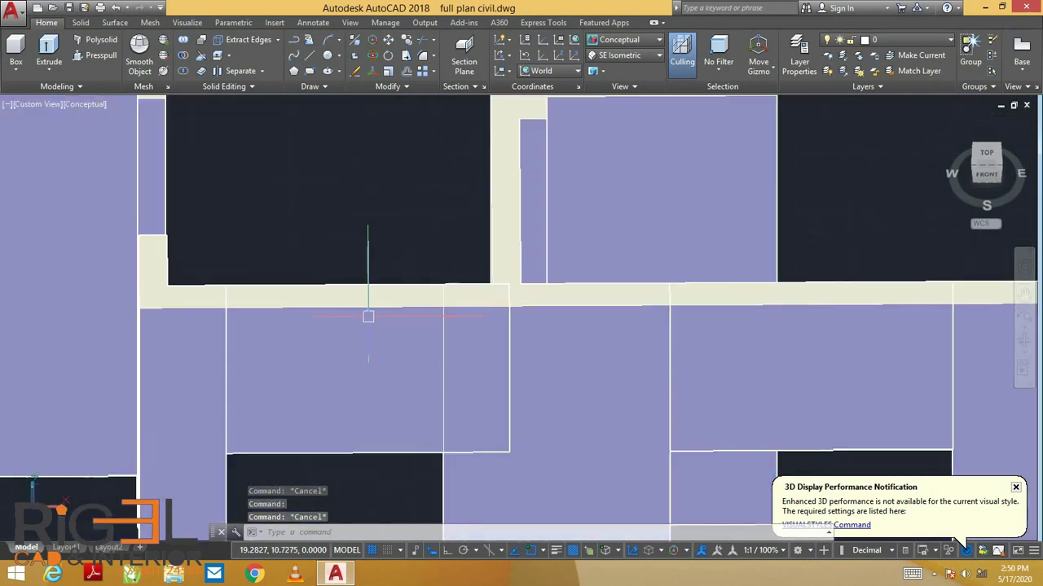
{"action": "left_click", "coordinate": [367, 318]}
{"action": "left_click", "coordinate": [507, 450]}
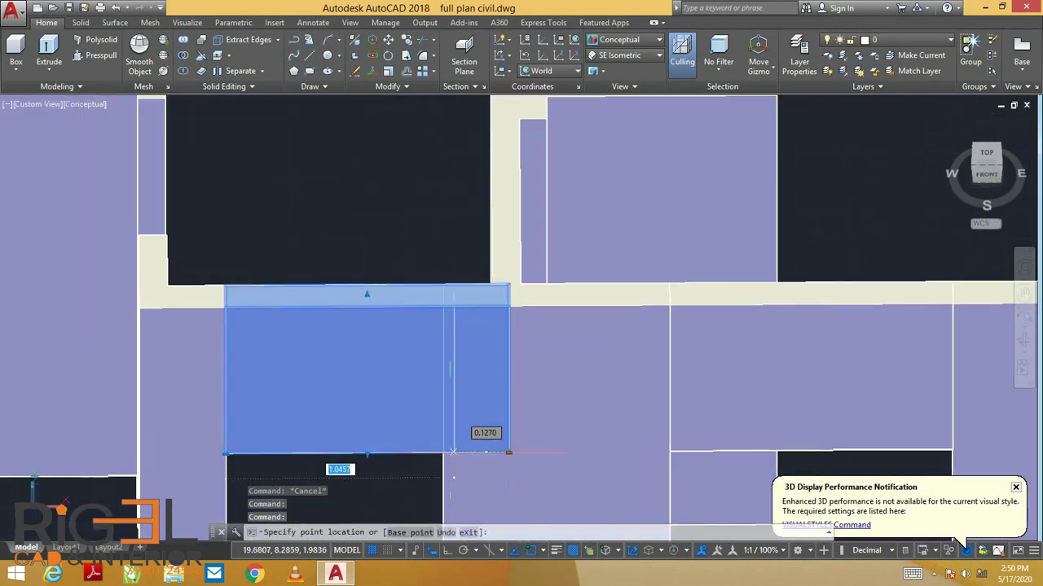
{"action": "key", "text": "Escape"}
{"action": "scroll", "coordinate": [495, 456], "scroll_direction": "down", "scroll_amount": 3}
{"action": "scroll", "coordinate": [535, 442], "scroll_direction": "down", "scroll_amount": 3}
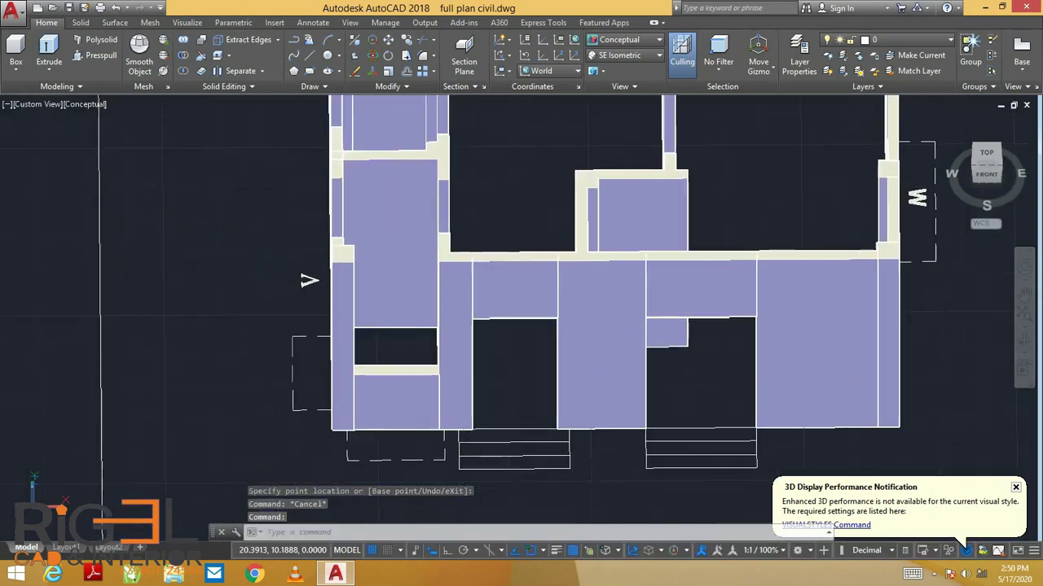
- Copy the lower-left filler block into the neighbouring window opening and orbit to a 3D view
{"action": "type", "text": "o"}
{"action": "key", "text": "Return"}
{"action": "left_click", "coordinate": [399, 386]}
{"action": "key", "text": "Return"}
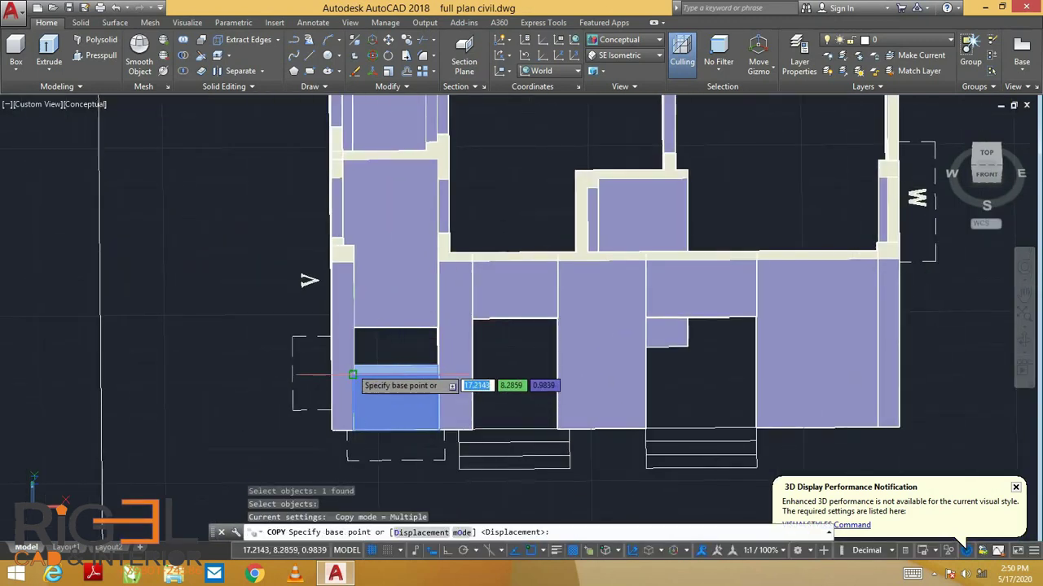
{"action": "left_click", "coordinate": [352, 376]}
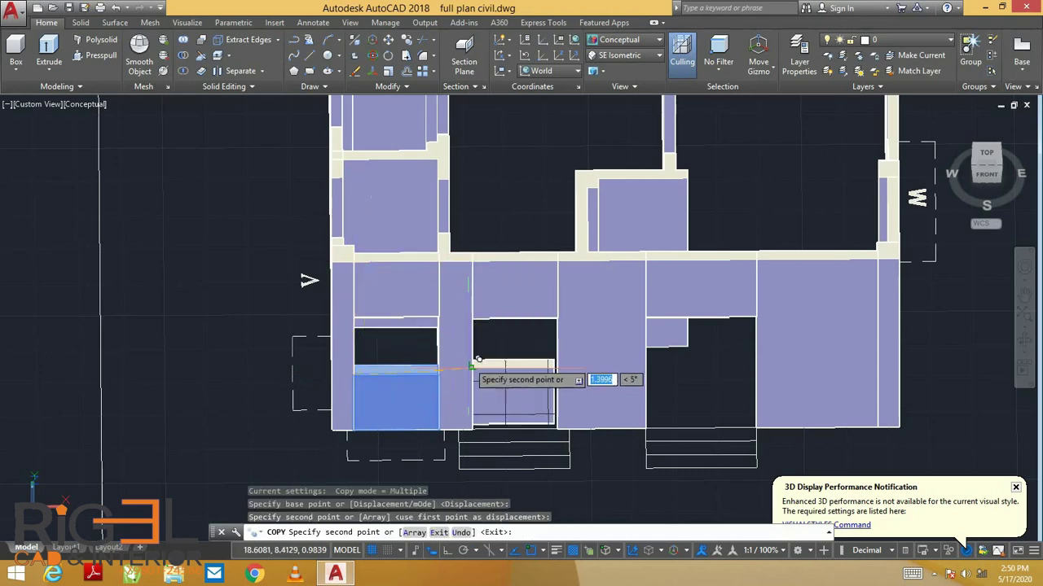
{"action": "left_click", "coordinate": [473, 326]}
{"action": "key", "text": "Escape"}
{"action": "scroll", "coordinate": [451, 320], "scroll_direction": "down", "scroll_amount": 2}
{"action": "scroll", "coordinate": [450, 320], "scroll_direction": "down", "scroll_amount": 2}
{"action": "middle_click_drag", "start_coordinate": [451, 320], "coordinate": [338, 261], "text": "shift"}
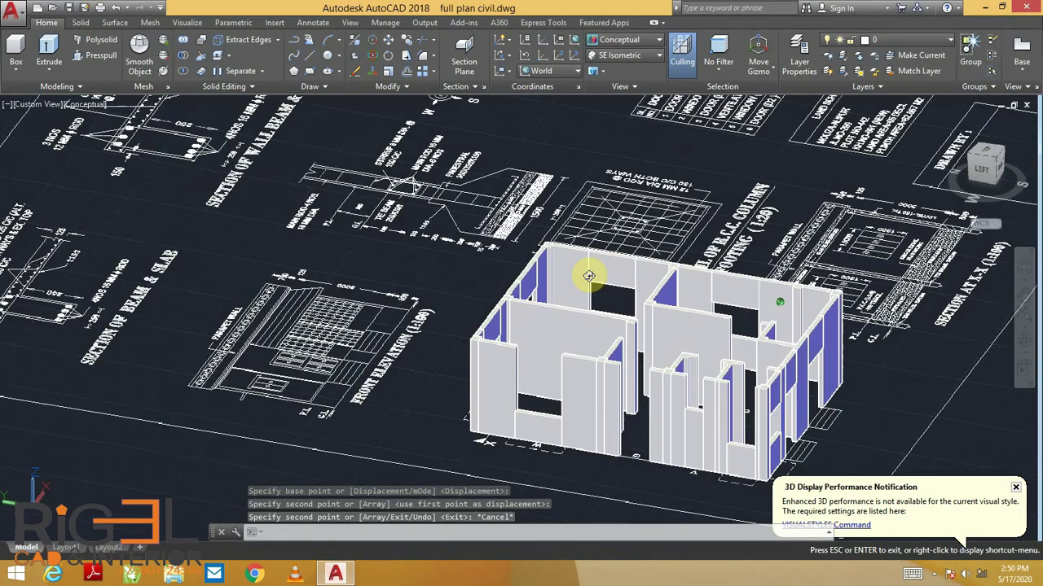
- Copy the sill panel from under the front window to above the door opening
{"action": "scroll", "coordinate": [368, 342], "scroll_direction": "up", "scroll_amount": 3}
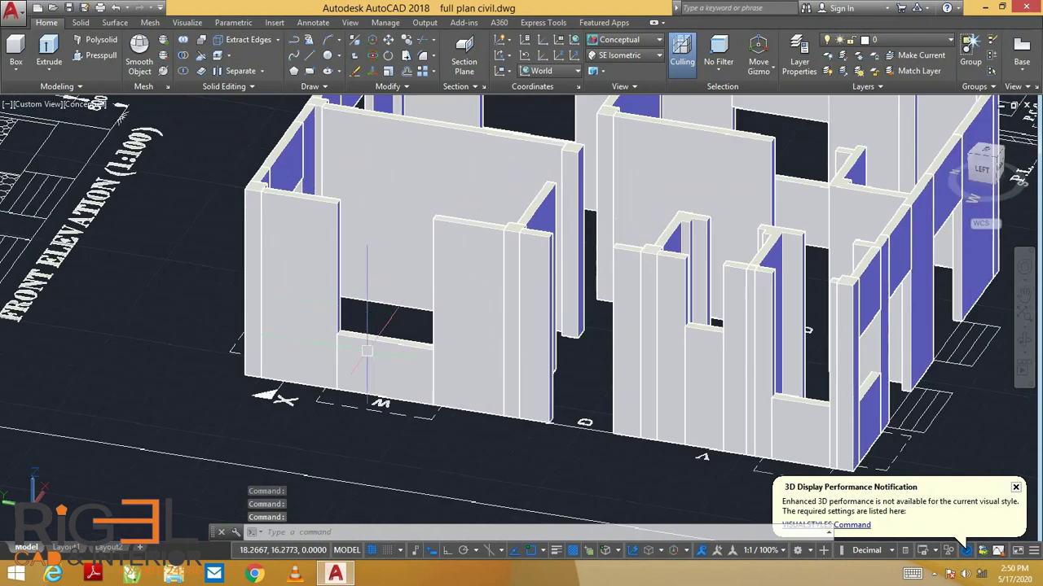
{"action": "type", "text": "co"}
{"action": "key", "text": "Return"}
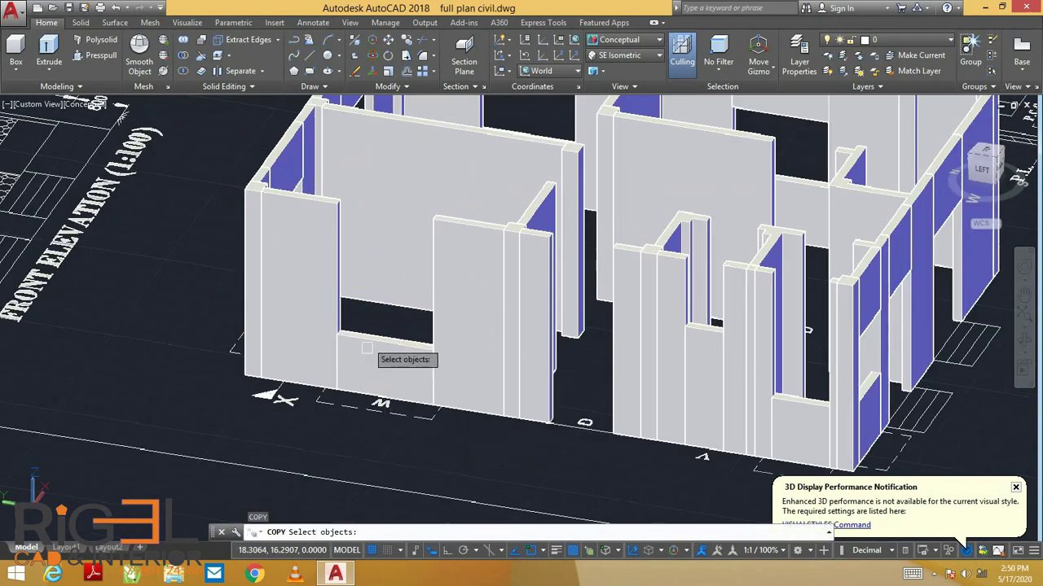
{"action": "left_click", "coordinate": [394, 362]}
{"action": "key", "text": "Return"}
{"action": "left_click", "coordinate": [336, 334]}
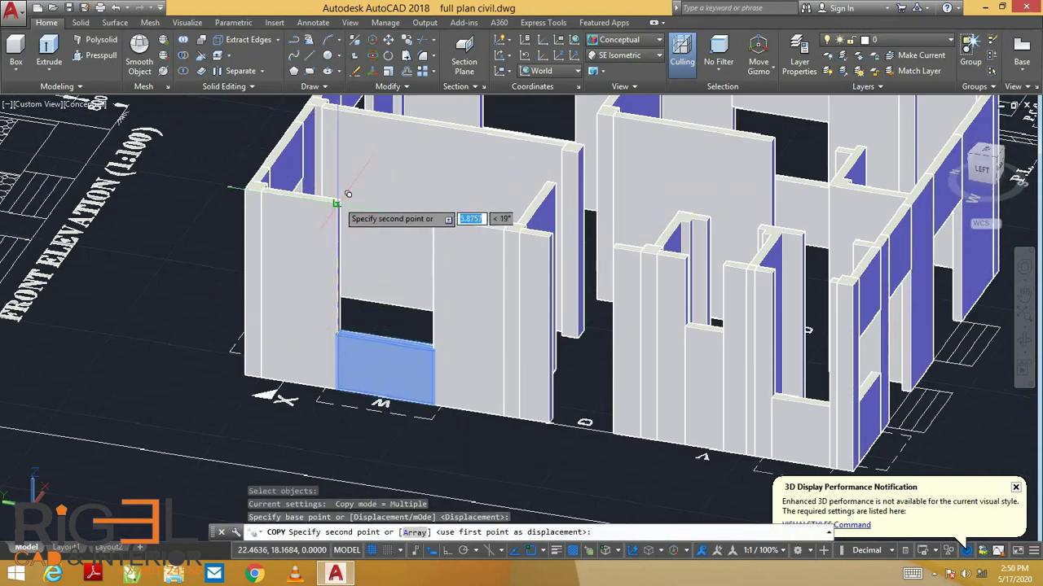
{"action": "left_click", "coordinate": [549, 237]}
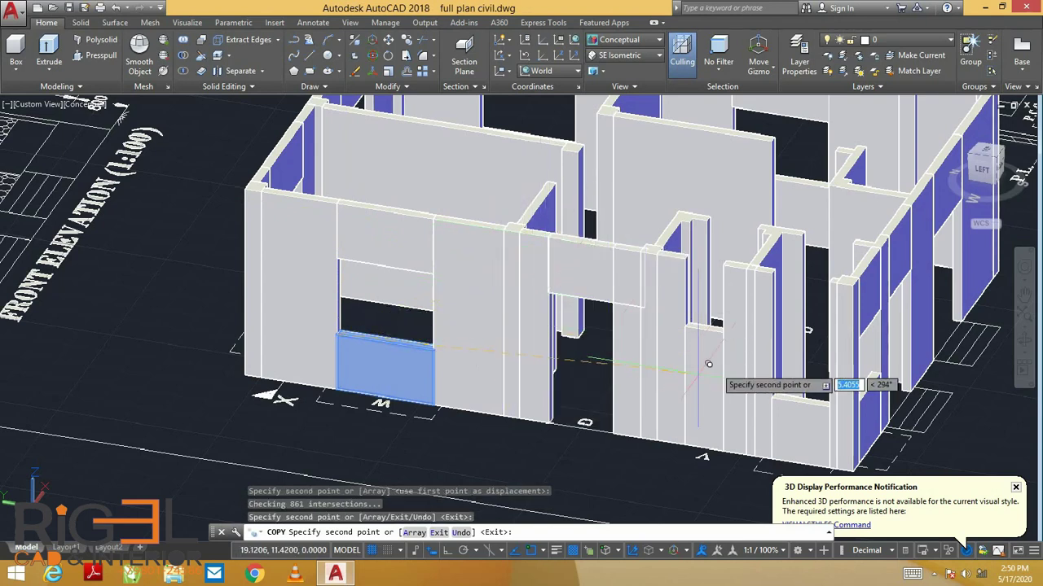
{"action": "key", "text": "Escape"}
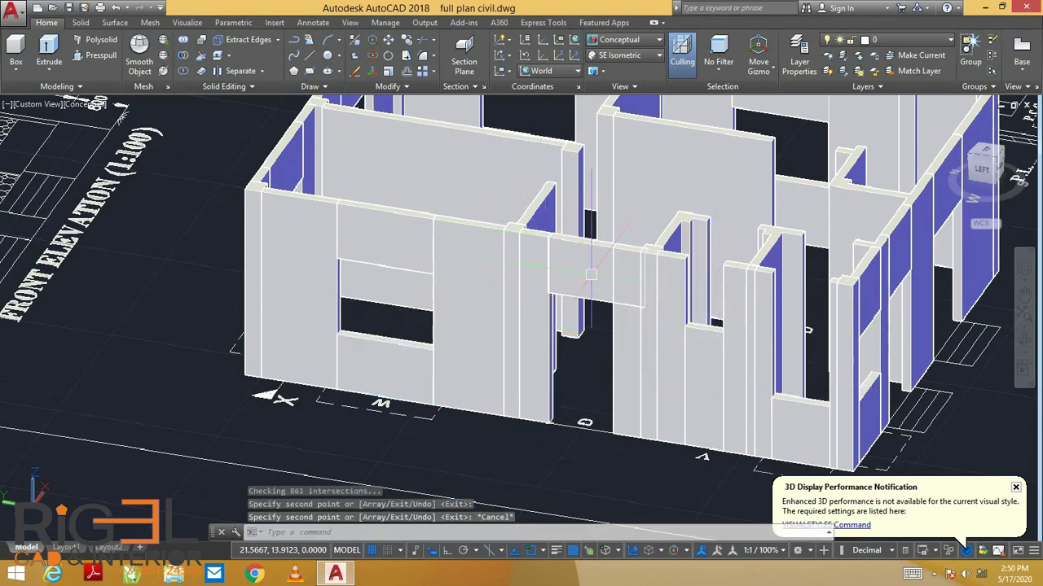
- Copy the panel above the door onto the opening further to the right
{"action": "type", "text": "co"}
{"action": "key", "text": "Return"}
{"action": "left_click", "coordinate": [587, 273]}
{"action": "key", "text": "Return"}
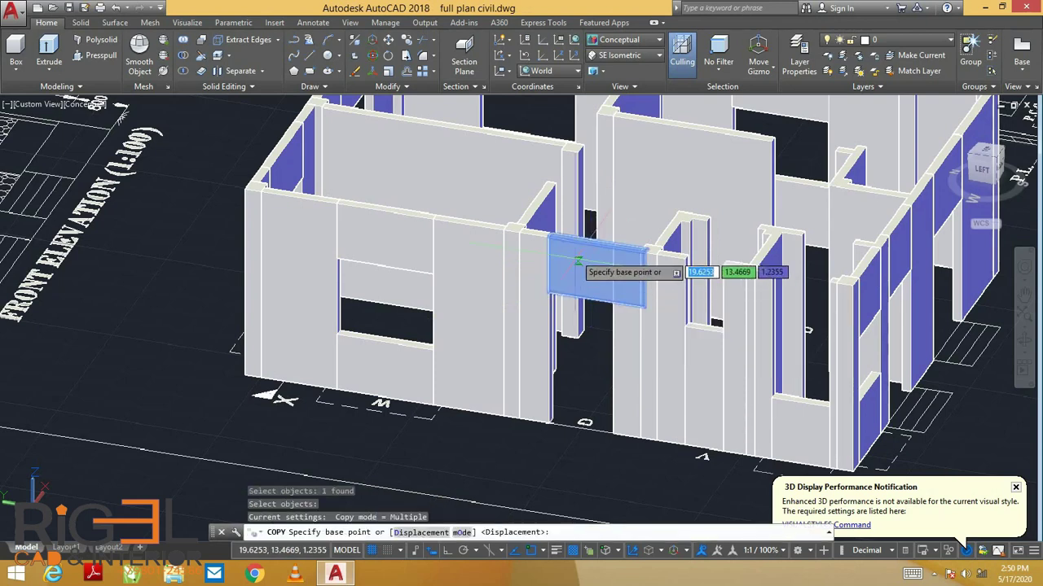
{"action": "scroll", "coordinate": [550, 236], "scroll_direction": "up", "scroll_amount": 1}
{"action": "scroll", "coordinate": [550, 234], "scroll_direction": "up", "scroll_amount": 2}
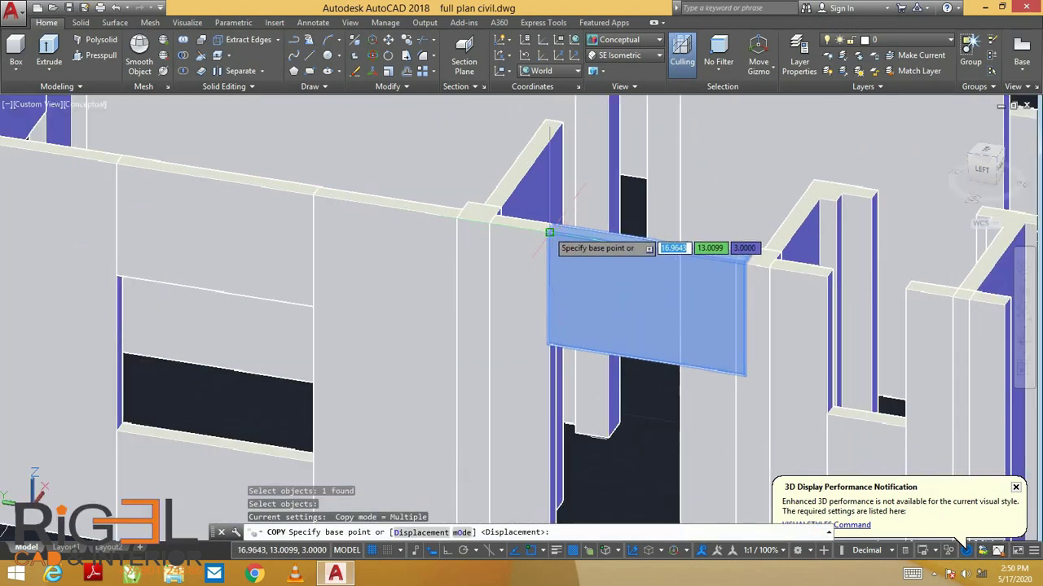
{"action": "left_click", "coordinate": [550, 233]}
{"action": "left_click", "coordinate": [826, 278]}
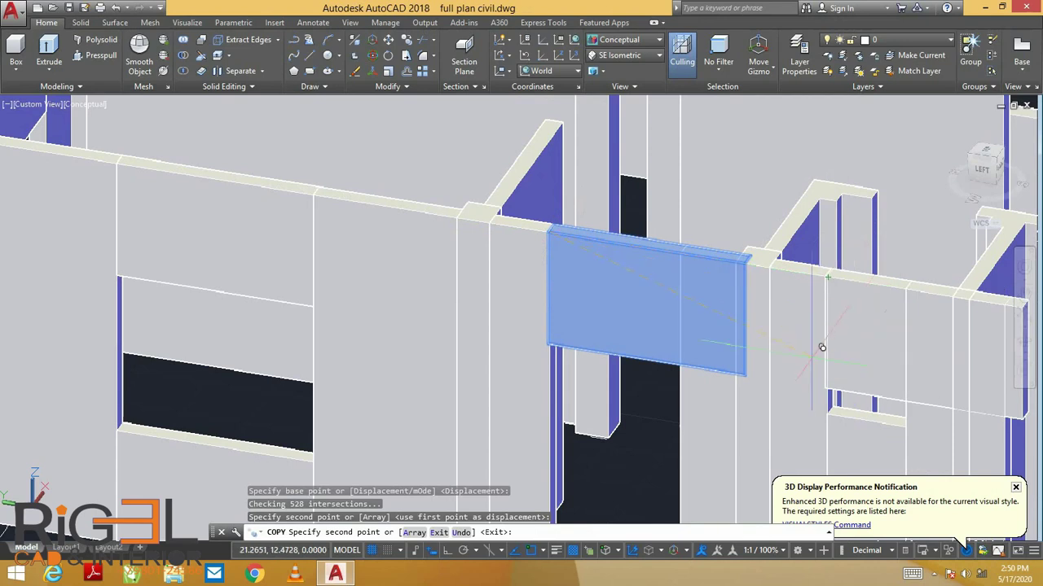
{"action": "middle_click_drag", "start_coordinate": [822, 347], "coordinate": [724, 307]}
{"action": "key", "text": "Escape"}
- Stretch the copied panel's side edge up to the wall midpoint
{"action": "left_click", "coordinate": [935, 301]}
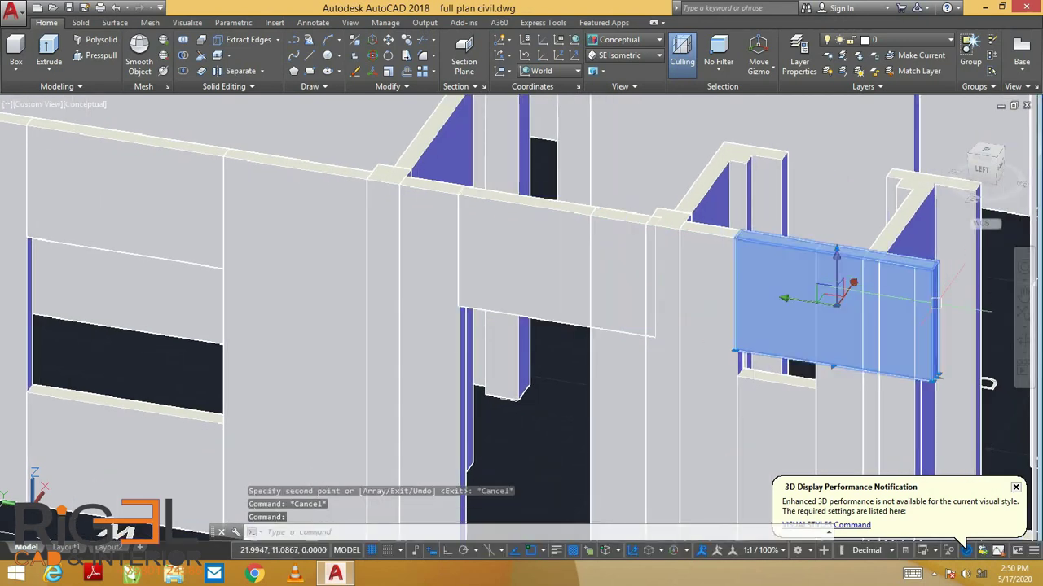
{"action": "left_click", "coordinate": [935, 379]}
{"action": "scroll", "coordinate": [855, 375], "scroll_direction": "up", "scroll_amount": 3}
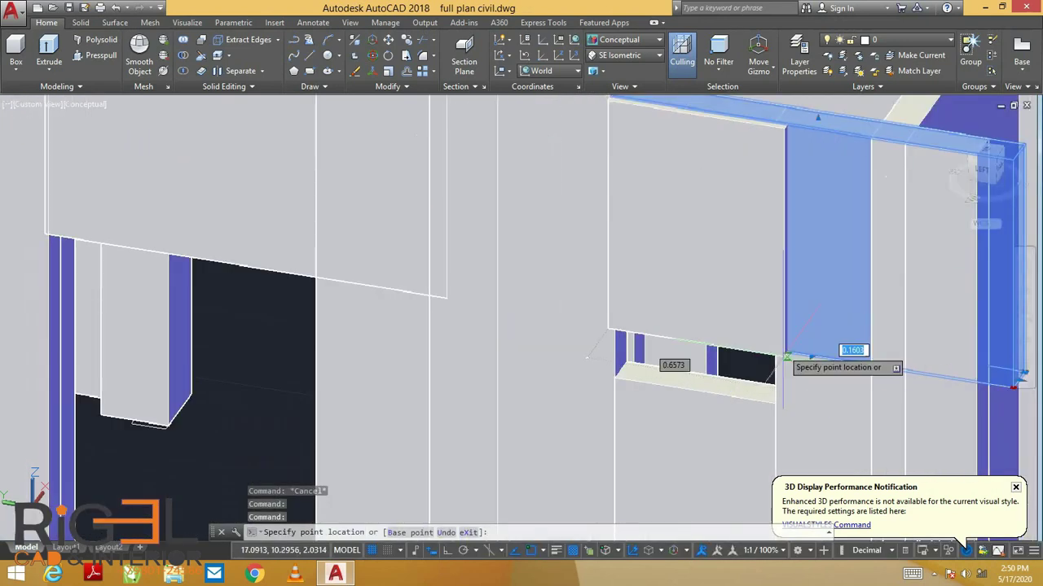
{"action": "key", "text": "Escape"}
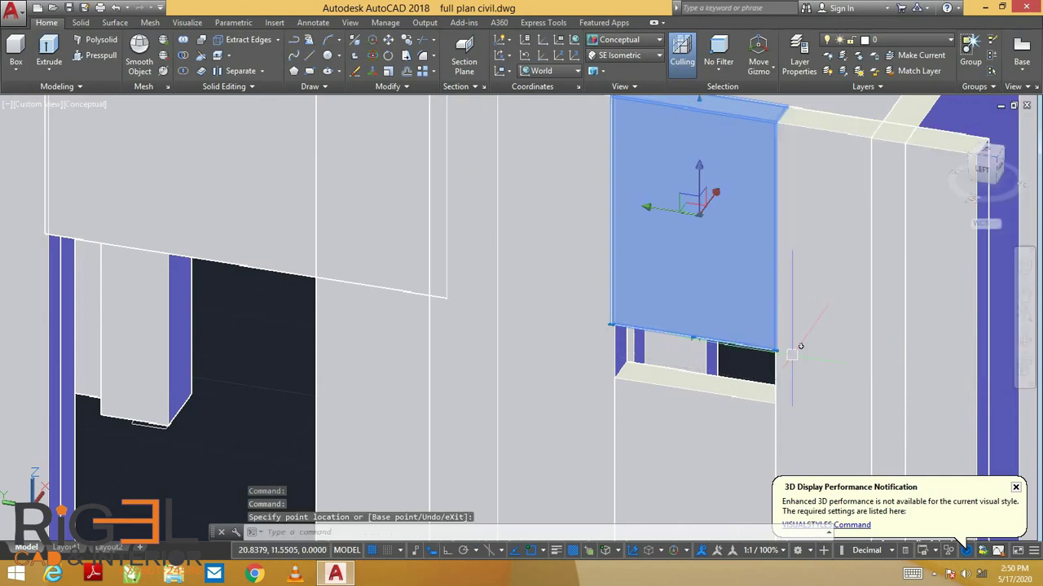
{"action": "key", "text": "Escape"}
{"action": "left_click", "coordinate": [703, 329]}
{"action": "left_click", "coordinate": [693, 338]}
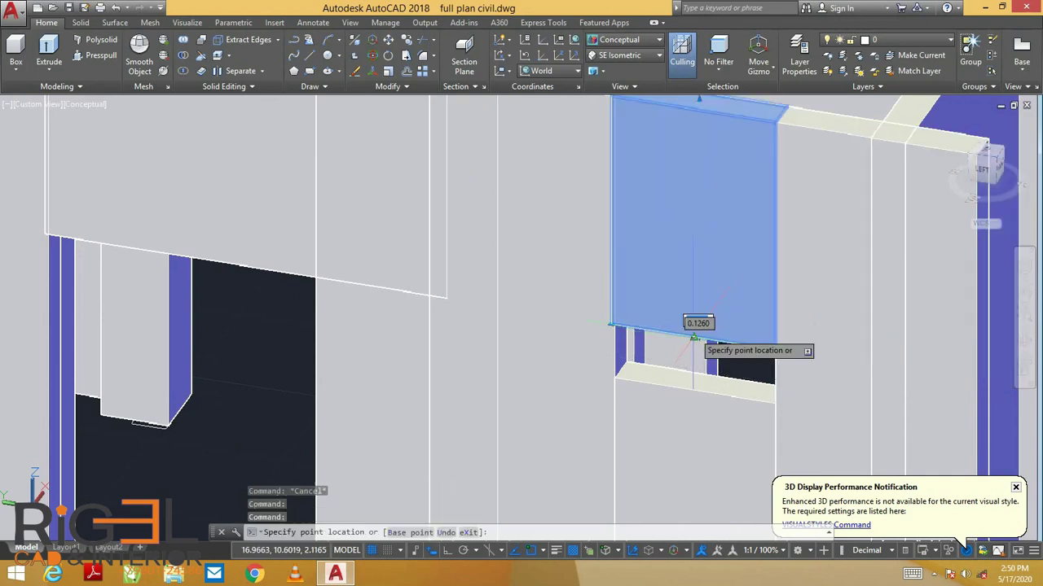
{"action": "left_click", "coordinate": [694, 244]}
{"action": "left_click", "coordinate": [693, 336]}
{"action": "key", "text": "Escape"}
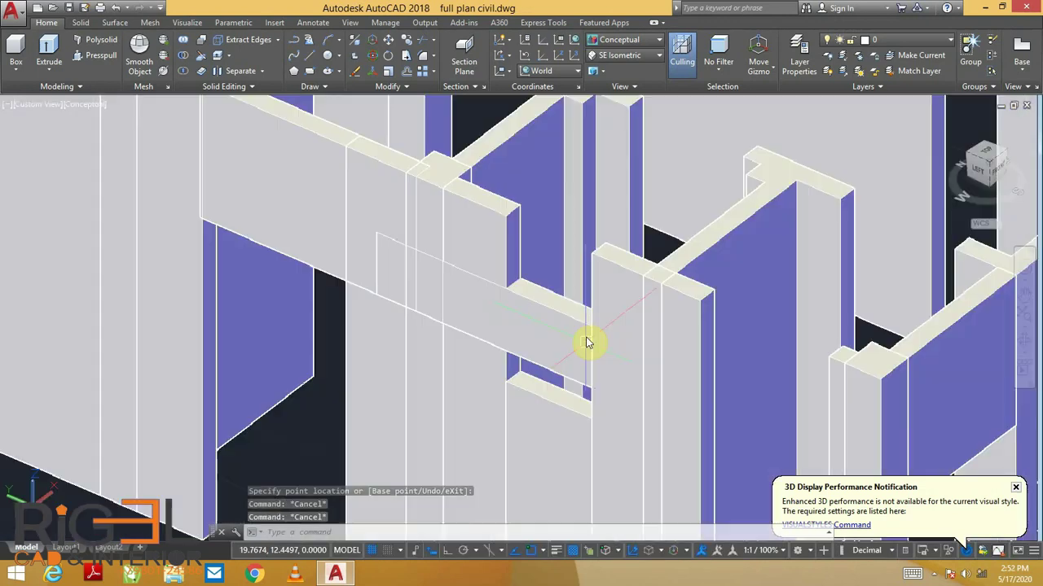
{"action": "type", "text": "Co"}
{"action": "key", "text": "Return"}
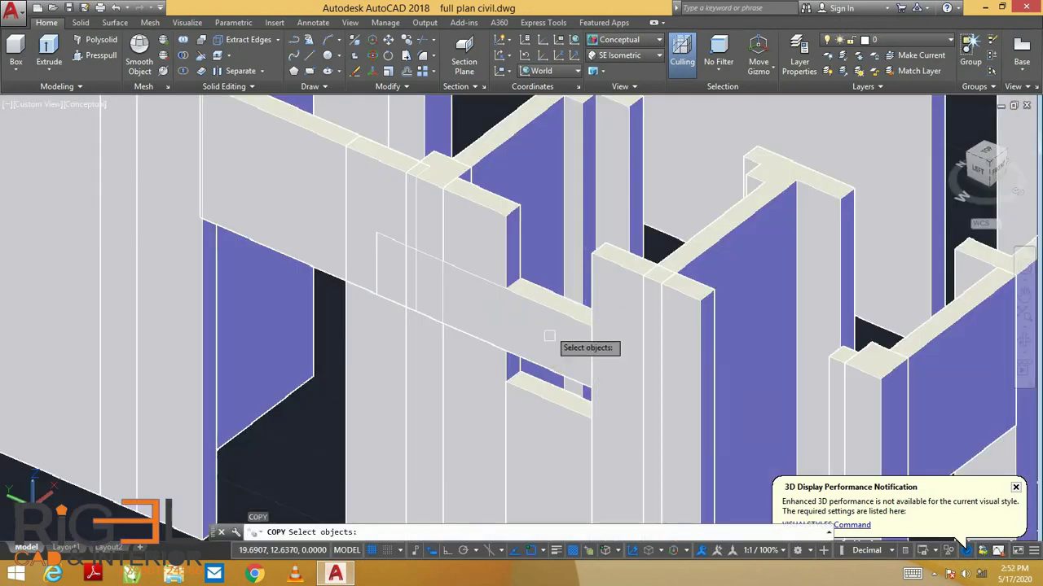
{"action": "left_click", "coordinate": [557, 322]}
{"action": "key", "text": "Return"}
{"action": "left_click", "coordinate": [592, 326]}
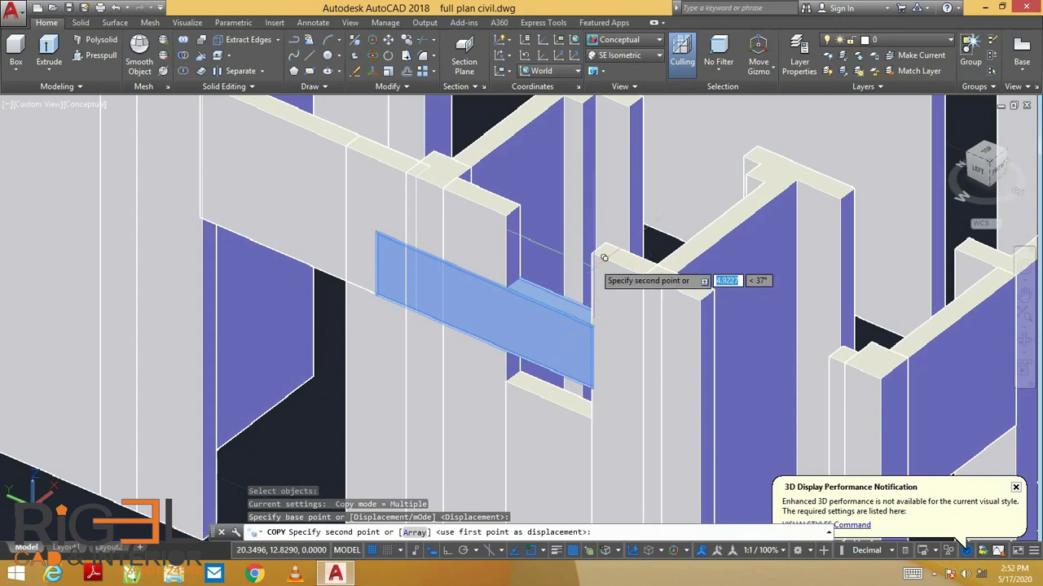
{"action": "key", "text": "Escape"}
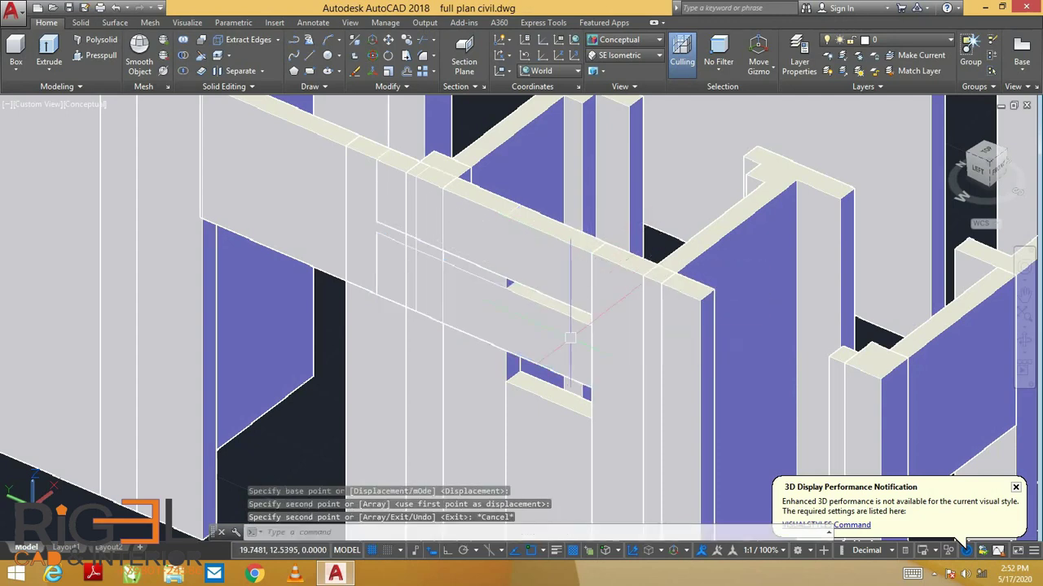
{"action": "key", "text": "Delete"}
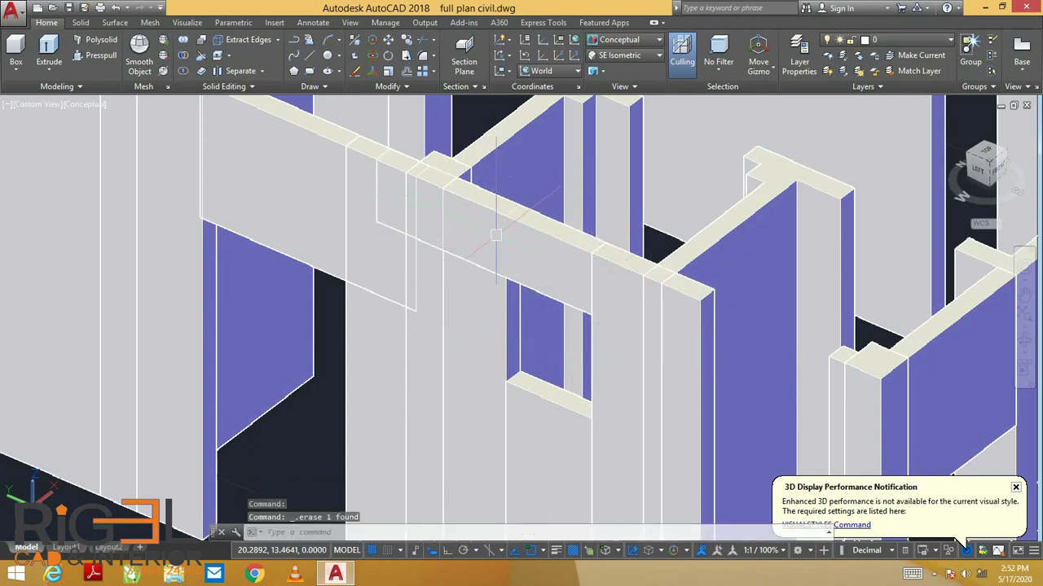
{"action": "key", "text": "ctrl+z"}
{"action": "left_click", "coordinate": [380, 220]}
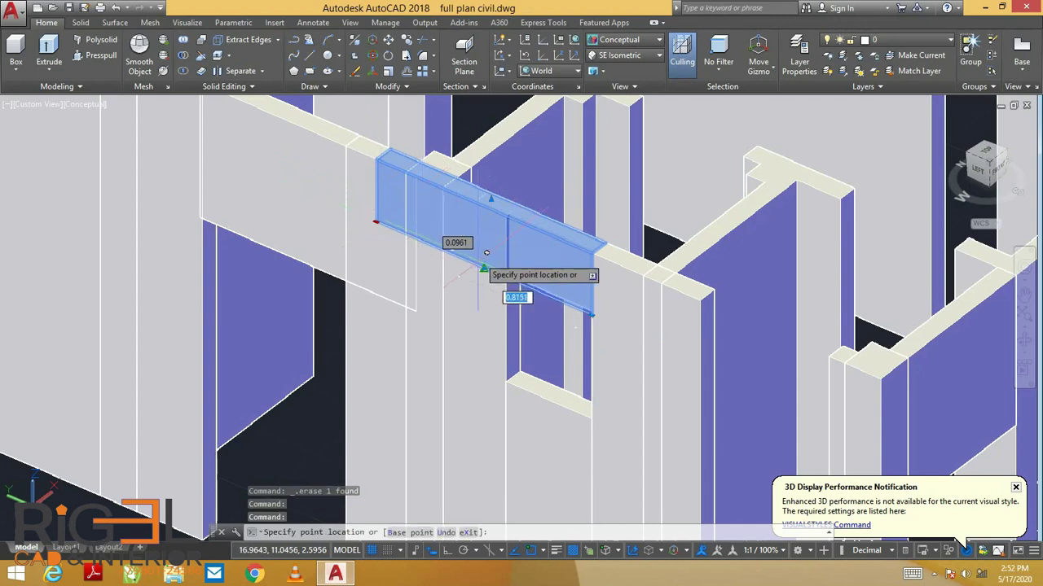
{"action": "left_click", "coordinate": [505, 282]}
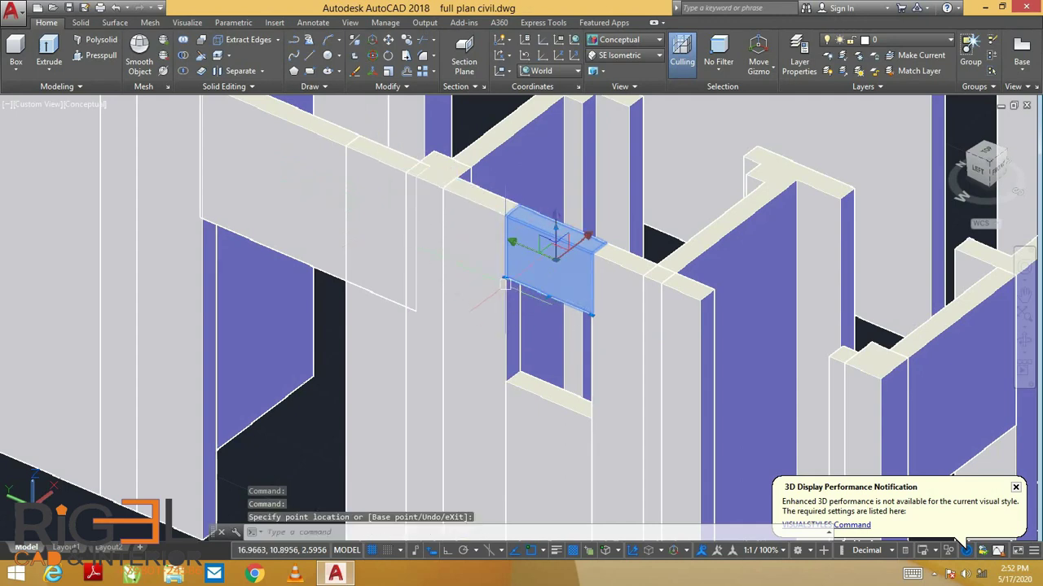
{"action": "key", "text": "Escape"}
{"action": "left_click", "coordinate": [402, 271]}
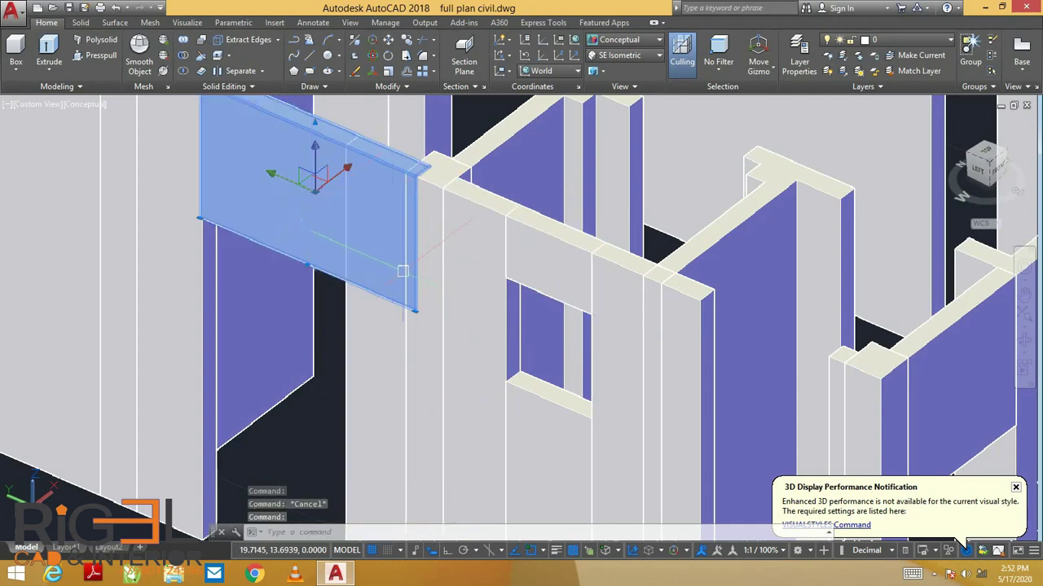
{"action": "left_click", "coordinate": [415, 311]}
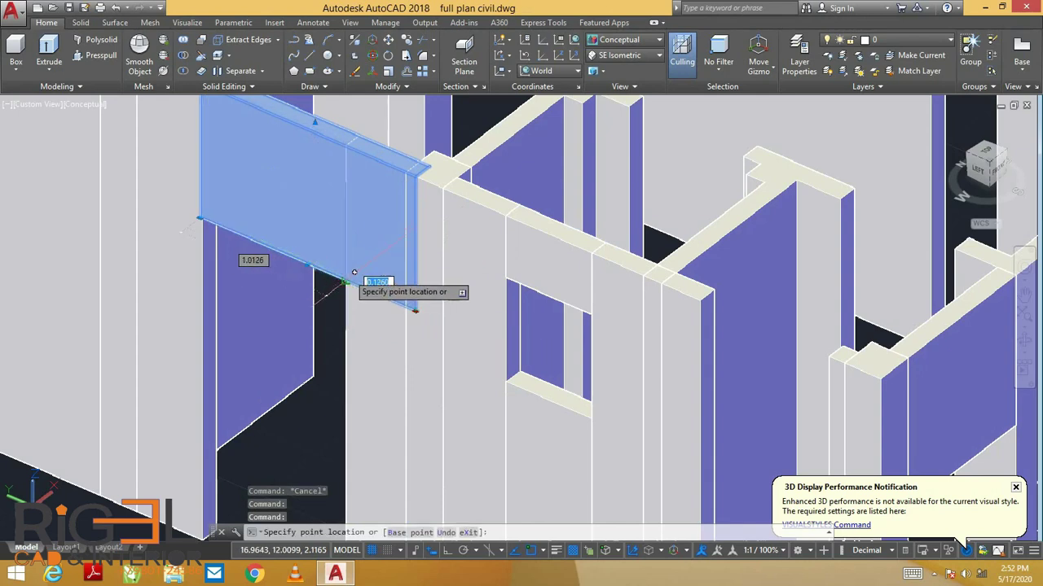
{"action": "key", "text": "Escape"}
{"action": "key", "text": "Escape"}
{"action": "scroll", "coordinate": [354, 272], "scroll_direction": "down", "scroll_amount": 3}
{"action": "mouse_move", "coordinate": [419, 336]}
{"action": "middle_mouse_down", "text": "shift"}
{"action": "mouse_move", "coordinate": [574, 337]}
{"action": "mouse_move", "coordinate": [322, 382]}
{"action": "middle_mouse_up", "text": "shift"}
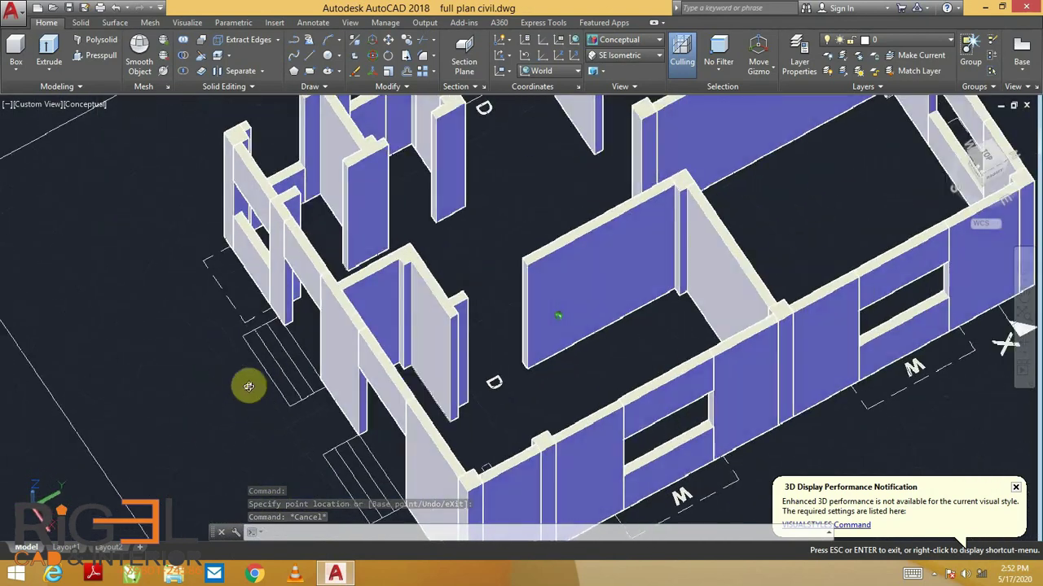
{"action": "middle_click_drag", "start_coordinate": [322, 382], "coordinate": [316, 346], "text": "shift"}
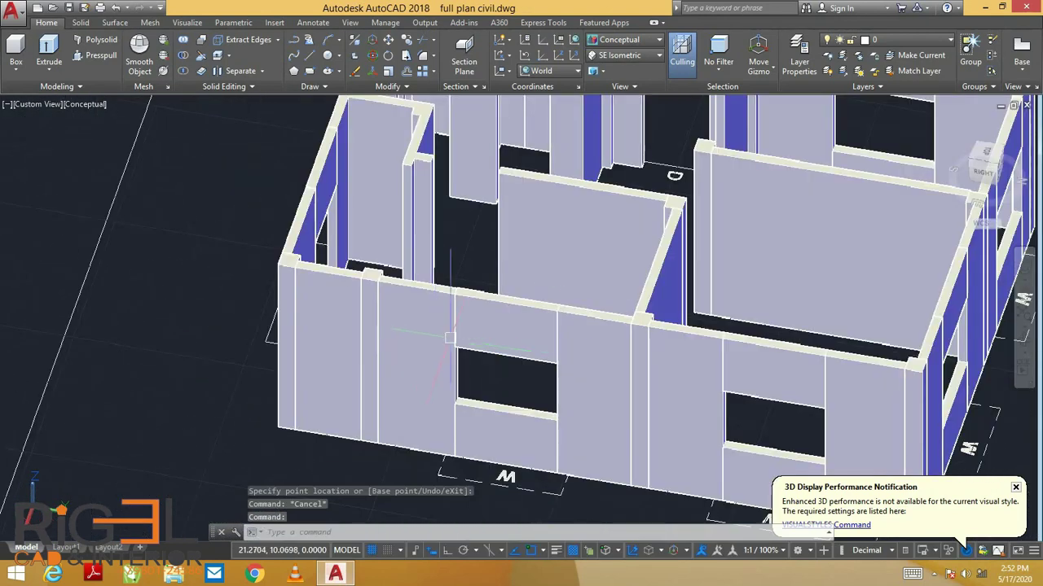
{"action": "mouse_move", "coordinate": [695, 269]}
{"action": "middle_mouse_down", "text": "shift"}
{"action": "mouse_move", "coordinate": [693, 318]}
{"action": "mouse_move", "coordinate": [861, 298]}
{"action": "mouse_move", "coordinate": [619, 300]}
{"action": "middle_mouse_up", "text": "shift"}
{"action": "mouse_move", "coordinate": [787, 280]}
{"action": "middle_mouse_down", "text": "shift"}
{"action": "mouse_move", "coordinate": [872, 237]}
{"action": "mouse_move", "coordinate": [818, 254]}
{"action": "mouse_move", "coordinate": [559, 284]}
{"action": "mouse_move", "coordinate": [571, 297]}
{"action": "mouse_move", "coordinate": [530, 286]}
{"action": "mouse_move", "coordinate": [551, 318]}
{"action": "middle_mouse_up", "text": "shift"}
{"action": "scroll", "coordinate": [571, 297], "scroll_direction": "down", "scroll_amount": 5}
{"action": "scroll", "coordinate": [551, 318], "scroll_direction": "up", "scroll_amount": 5}
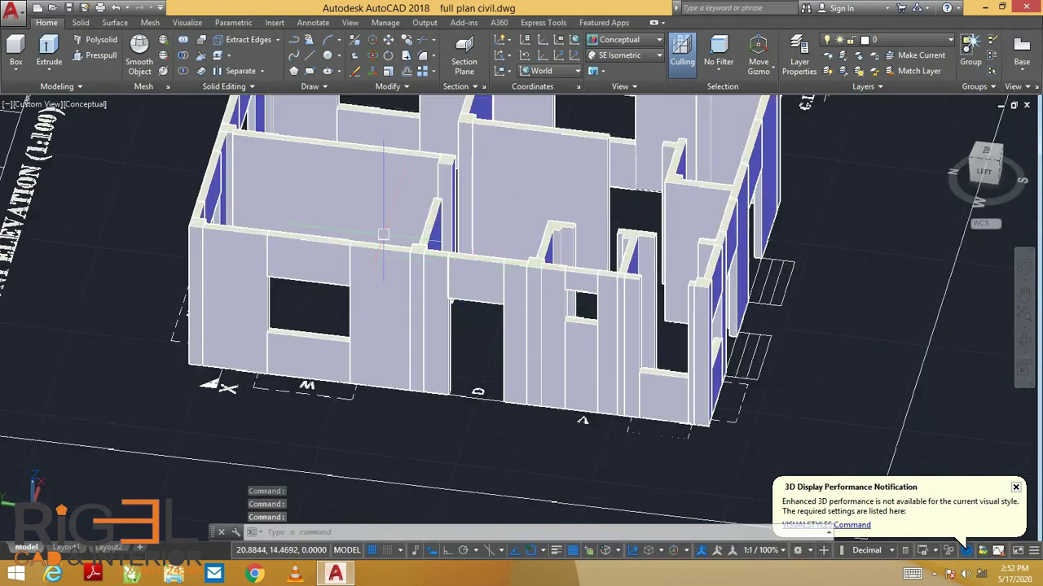
- Union three front wall pieces beside the window into one solid
{"action": "left_click", "coordinate": [183, 45]}
{"action": "scroll", "coordinate": [326, 171], "scroll_direction": "down", "scroll_amount": 3}
{"action": "scroll", "coordinate": [337, 177], "scroll_direction": "up", "scroll_amount": 2}
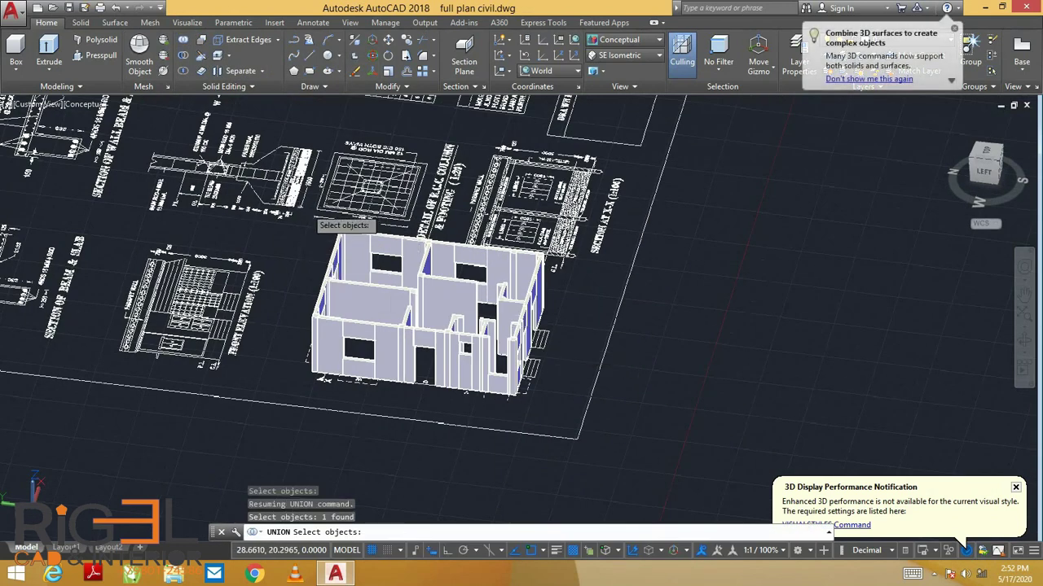
{"action": "scroll", "coordinate": [390, 338], "scroll_direction": "up", "scroll_amount": 1}
{"action": "left_click", "coordinate": [391, 342]}
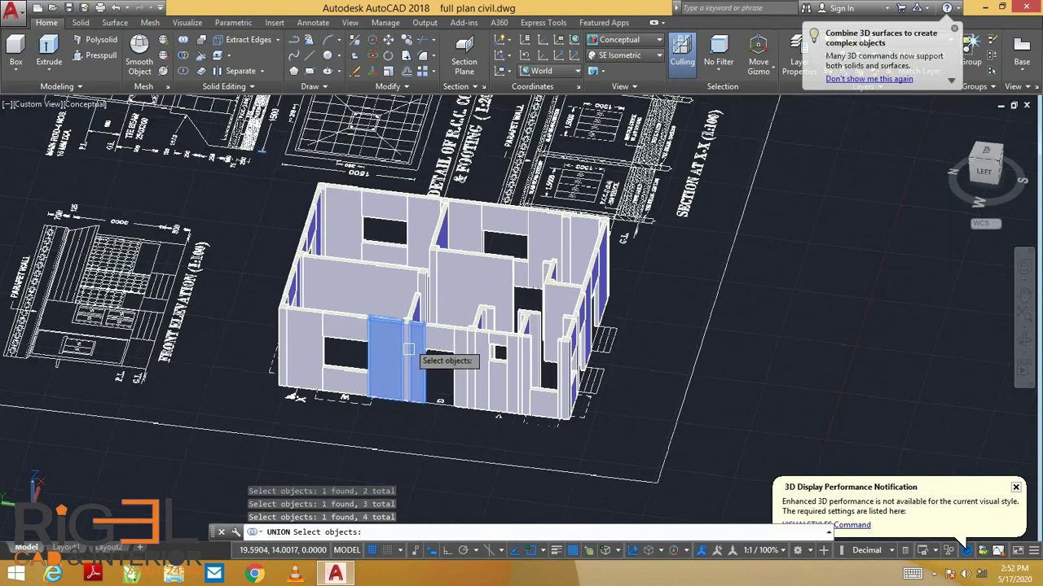
{"action": "left_click", "coordinate": [350, 336]}
{"action": "left_click", "coordinate": [294, 330]}
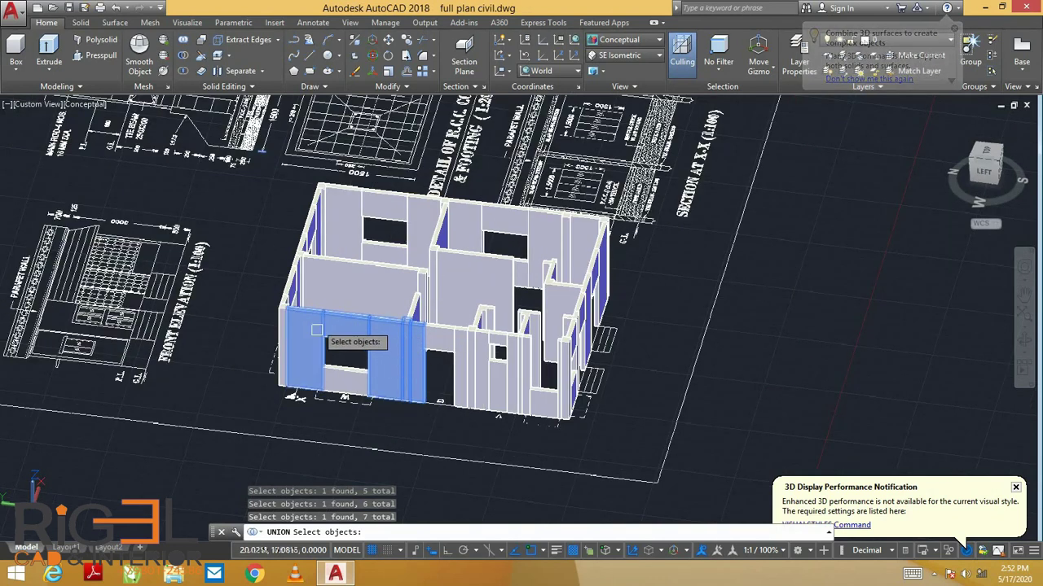
{"action": "key", "text": "Return"}
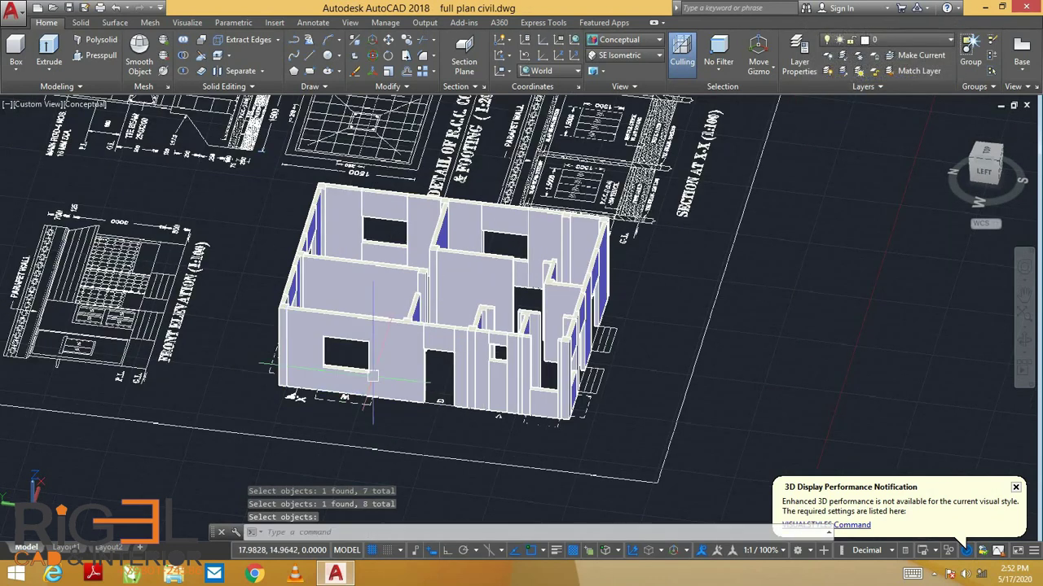
- Union the doorway lintel with the wall pieces around it
{"action": "key", "text": "Return"}
{"action": "scroll", "coordinate": [481, 383], "scroll_direction": "up", "scroll_amount": 4}
{"action": "left_click", "coordinate": [381, 281]}
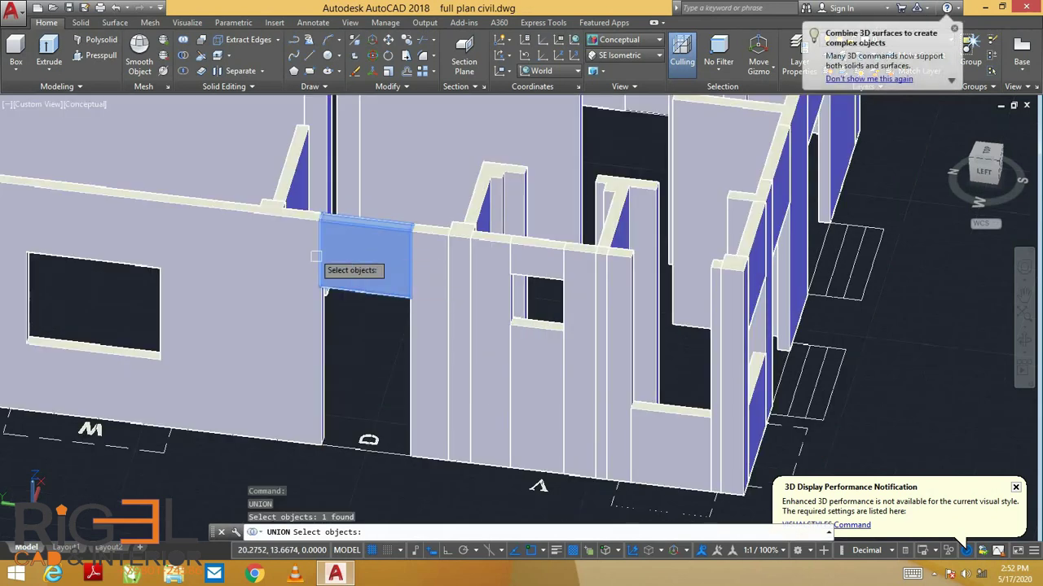
{"action": "left_click", "coordinate": [298, 254]}
{"action": "left_click", "coordinate": [428, 295]}
{"action": "left_click", "coordinate": [460, 326]}
{"action": "key", "text": "Return"}
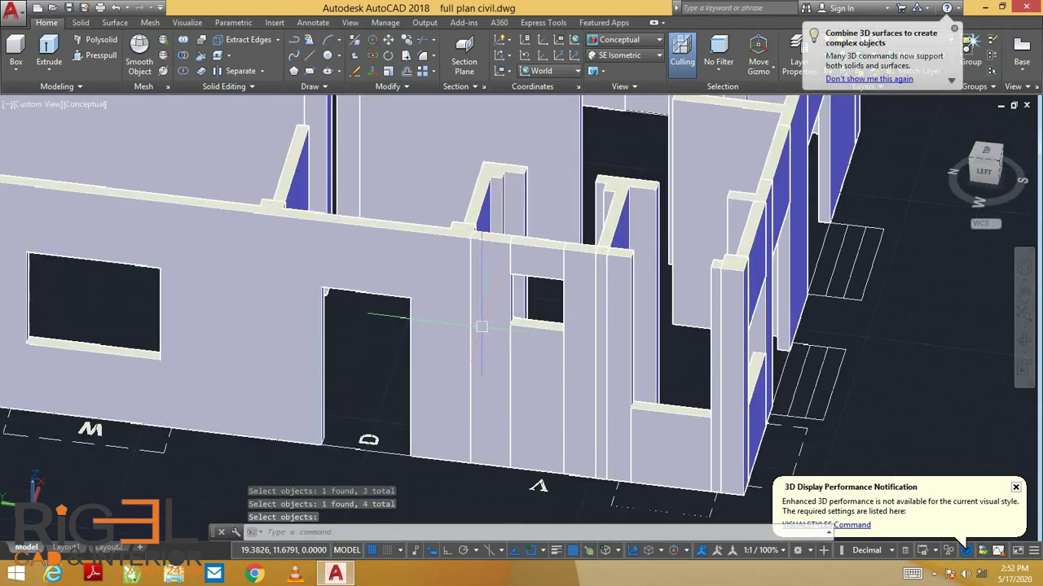
- Union ten front wall pieces, including the columns and the pieces under the small window
{"action": "key", "text": "Return"}
{"action": "left_click", "coordinate": [491, 317]}
{"action": "left_click", "coordinate": [497, 346]}
{"action": "left_click", "coordinate": [534, 367]}
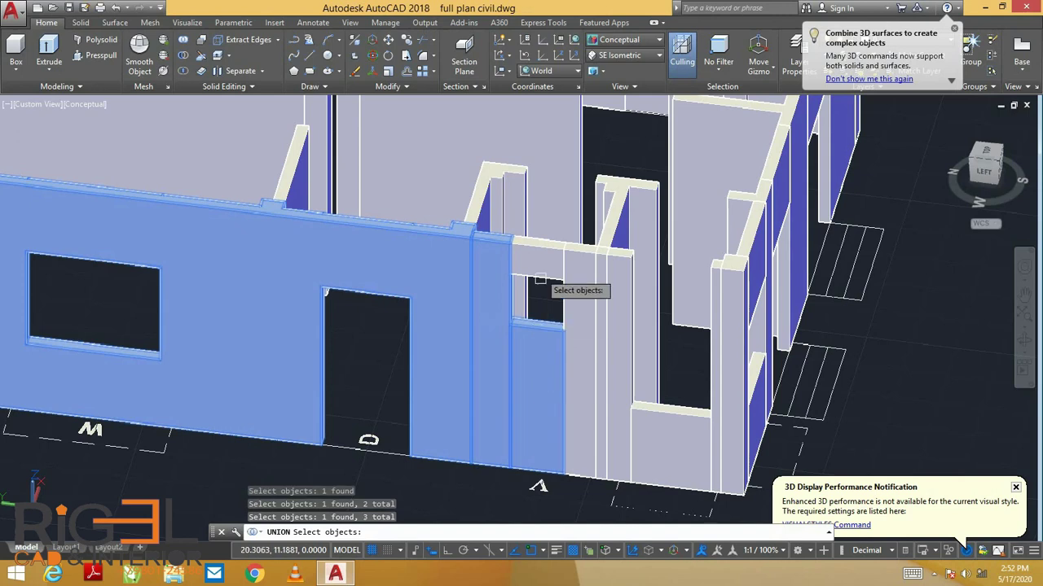
{"action": "left_click", "coordinate": [566, 281]}
{"action": "left_click", "coordinate": [591, 297]}
{"action": "left_click", "coordinate": [607, 312]}
{"action": "left_click", "coordinate": [623, 326]}
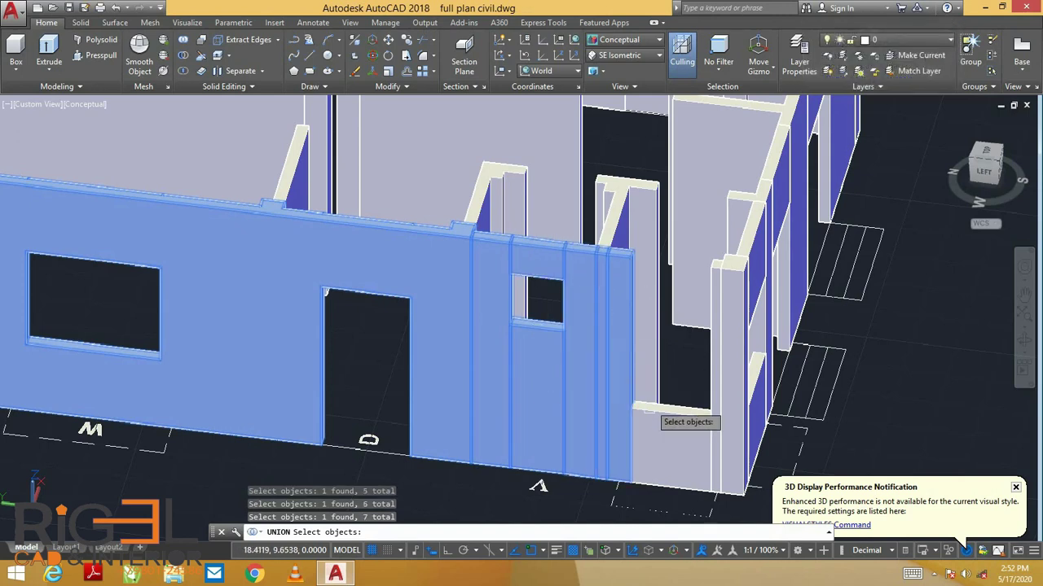
{"action": "left_click", "coordinate": [700, 432]}
{"action": "left_click", "coordinate": [739, 451]}
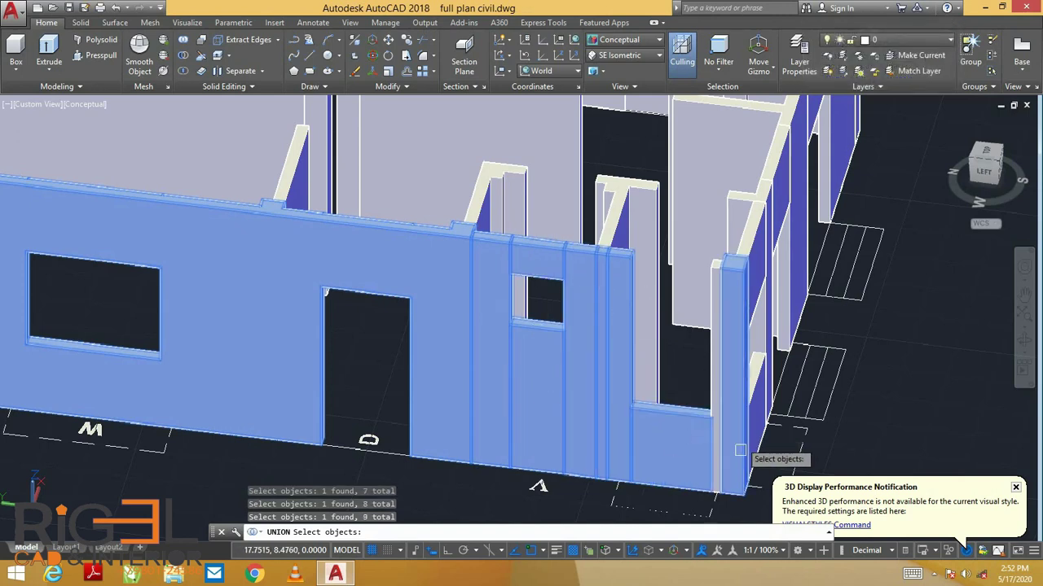
{"action": "left_click", "coordinate": [711, 419]}
{"action": "key", "text": "Return"}
{"action": "key", "text": "Return"}
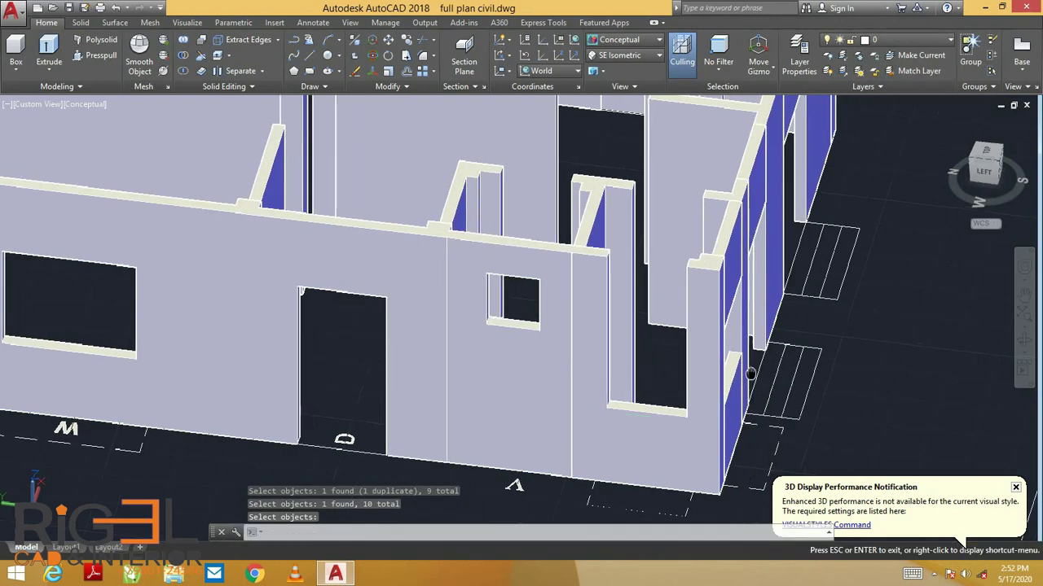
- Union the 147 window-selected front wall objects, then orbit to a near-top plan view
{"action": "middle_click_drag", "start_coordinate": [681, 377], "coordinate": [547, 380], "text": "shift"}
{"action": "scroll", "coordinate": [570, 384], "scroll_direction": "down", "scroll_amount": 2}
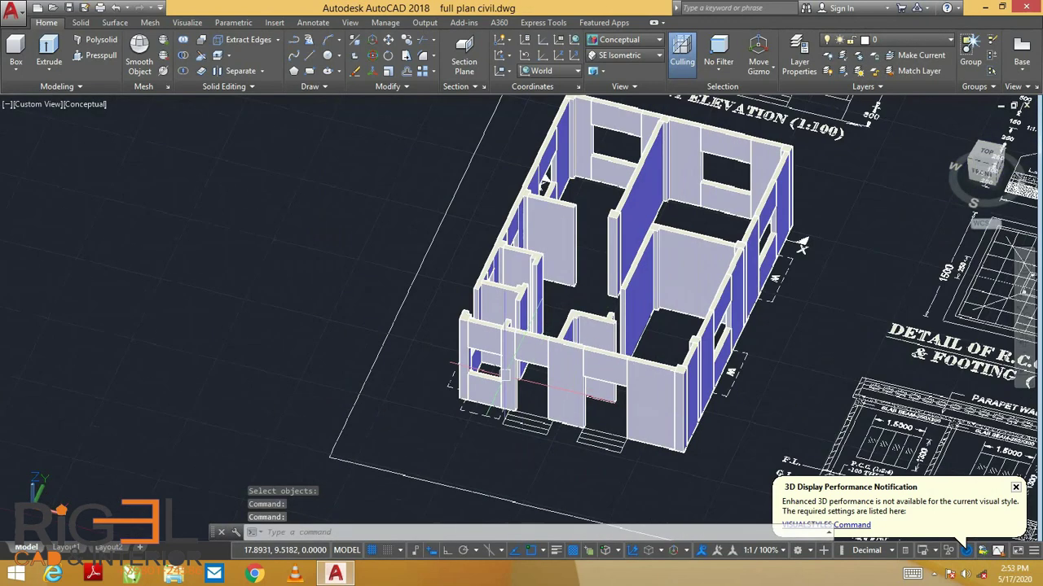
{"action": "key", "text": "Return"}
{"action": "left_click", "coordinate": [426, 298]}
{"action": "left_click", "coordinate": [716, 461]}
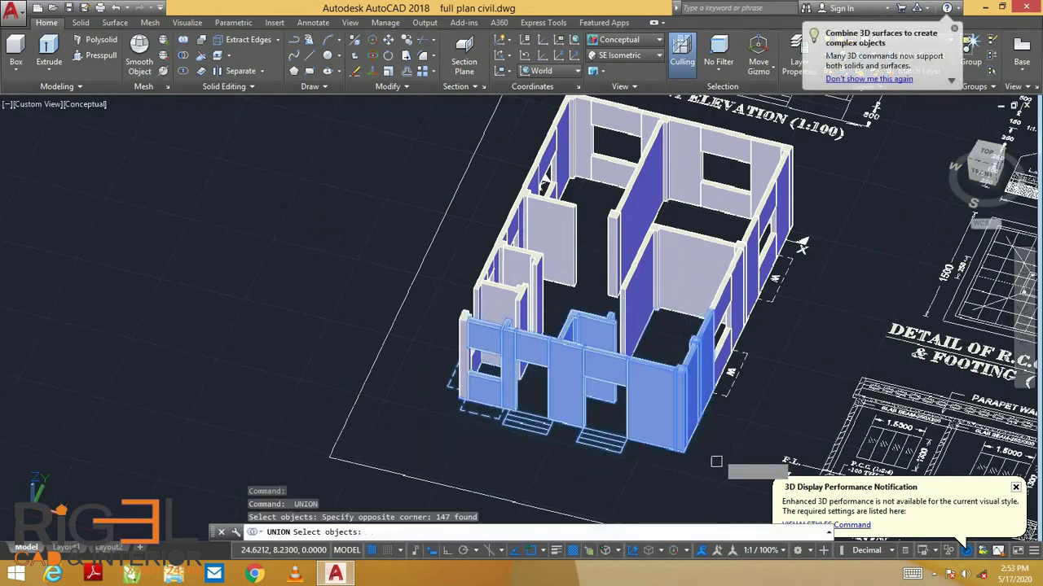
{"action": "key", "text": "Return"}
{"action": "key", "text": "Return"}
{"action": "left_click", "coordinate": [444, 204]}
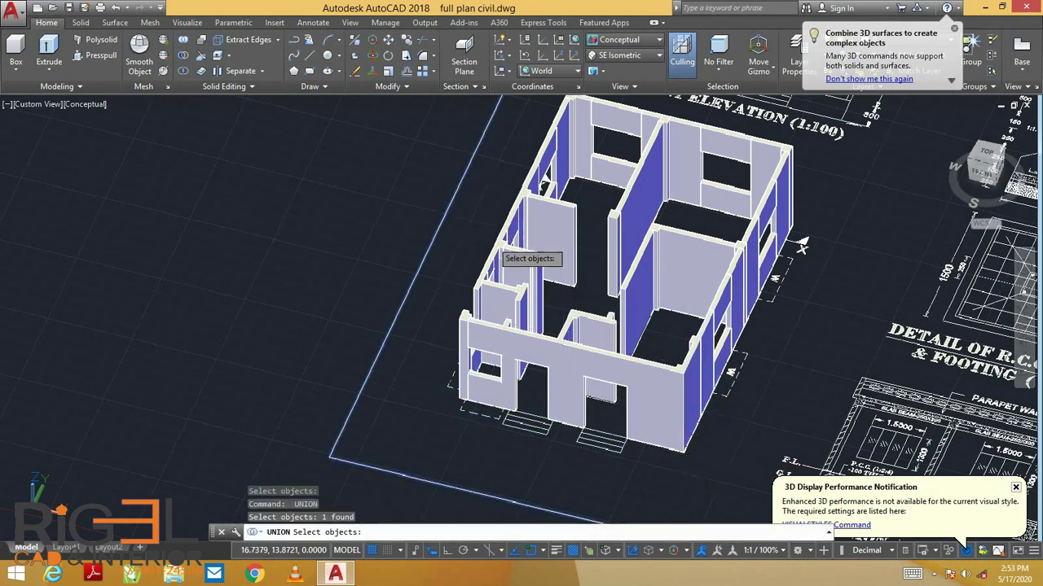
{"action": "key", "text": "Escape"}
{"action": "middle_click_drag", "start_coordinate": [536, 247], "coordinate": [563, 342], "text": "shift"}
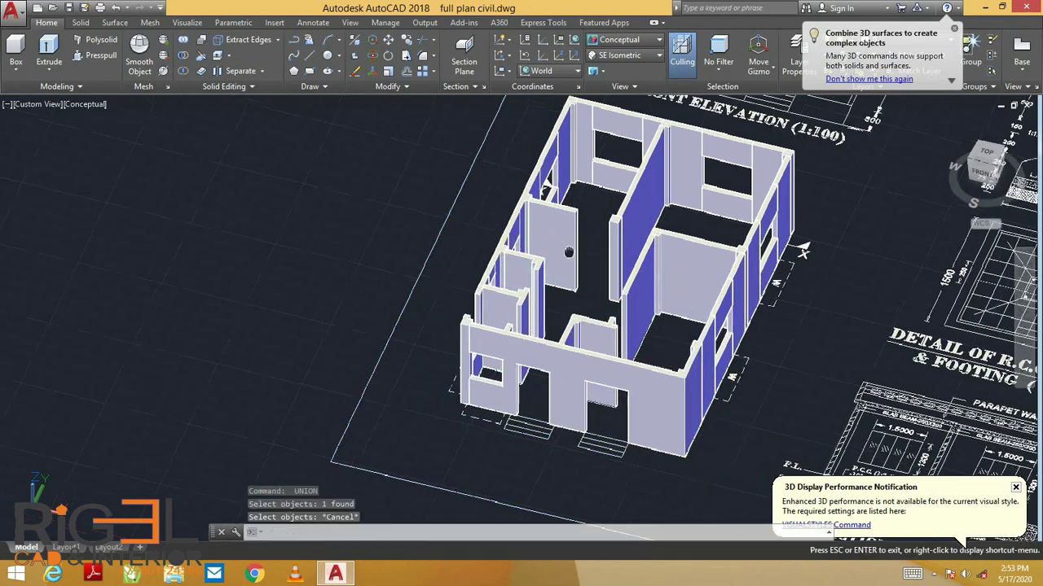
{"action": "scroll", "coordinate": [562, 341], "scroll_direction": "down", "scroll_amount": 5}
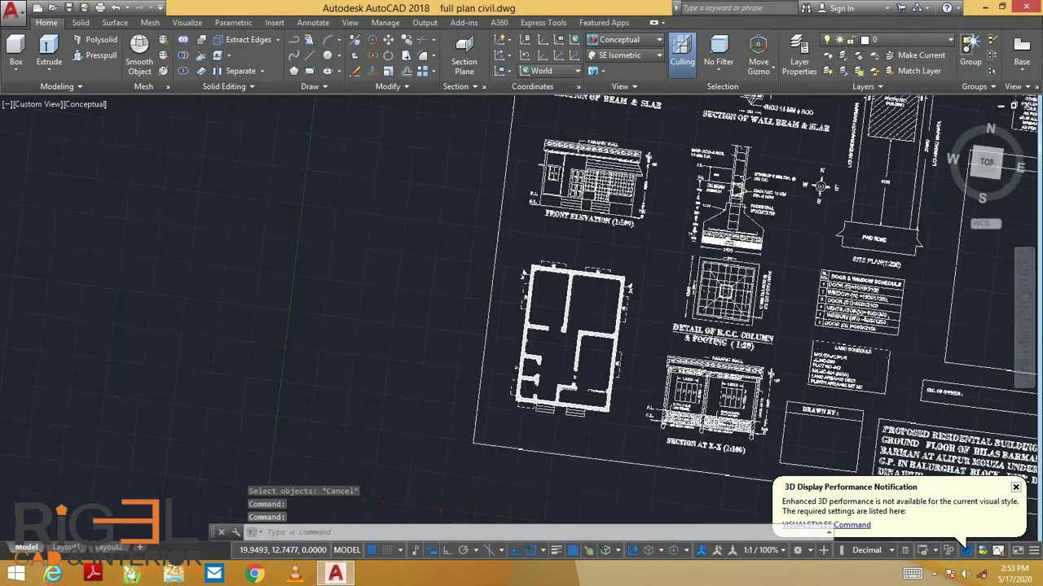
- Window-select the whole floor plan, union all wall solids, and orbit back to 3D
{"action": "key", "text": "Return"}
{"action": "left_click", "coordinate": [499, 218]}
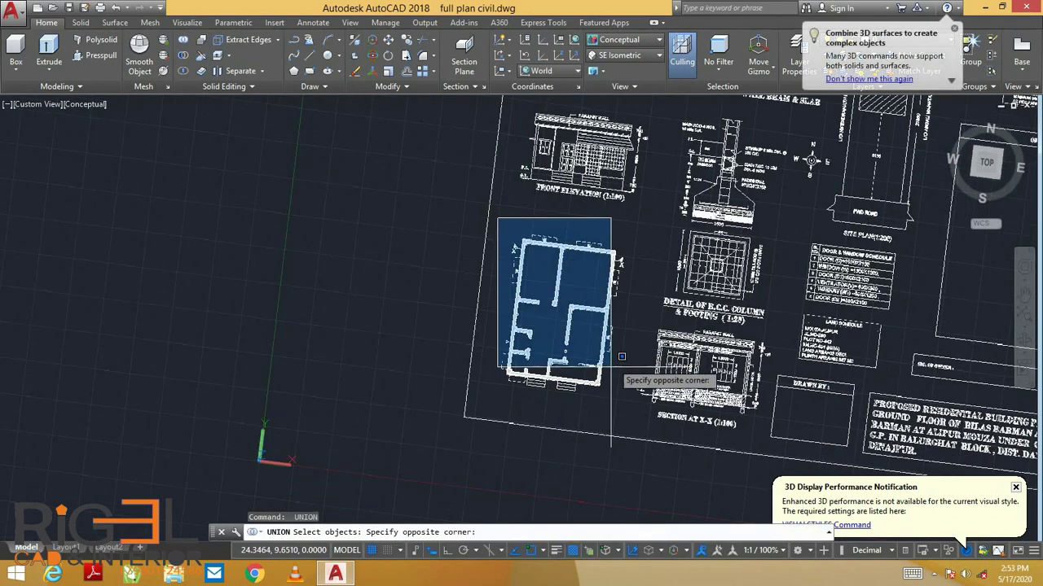
{"action": "left_click", "coordinate": [624, 392]}
{"action": "key", "text": "Return"}
{"action": "mouse_move", "coordinate": [558, 309]}
{"action": "middle_mouse_down", "text": "shift"}
{"action": "mouse_move", "coordinate": [641, 281]}
{"action": "mouse_move", "coordinate": [597, 298]}
{"action": "mouse_move", "coordinate": [826, 298]}
{"action": "mouse_move", "coordinate": [523, 324]}
{"action": "mouse_move", "coordinate": [551, 328]}
{"action": "mouse_move", "coordinate": [551, 343]}
{"action": "middle_mouse_up", "text": "shift"}
{"action": "scroll", "coordinate": [641, 282], "scroll_direction": "up", "scroll_amount": 2}
{"action": "scroll", "coordinate": [550, 344], "scroll_direction": "down", "scroll_amount": 2}
{"action": "scroll", "coordinate": [550, 343], "scroll_direction": "up", "scroll_amount": 1}
{"action": "scroll", "coordinate": [551, 344], "scroll_direction": "up", "scroll_amount": 2}
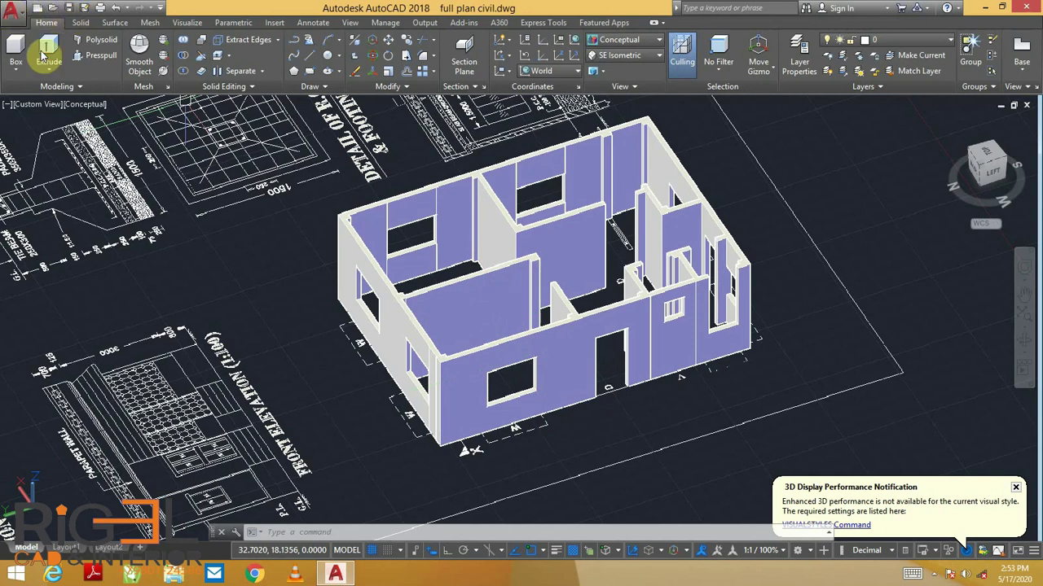
{"action": "left_click", "coordinate": [12, 8]}
{"action": "mouse_move", "coordinate": [47, 200]}
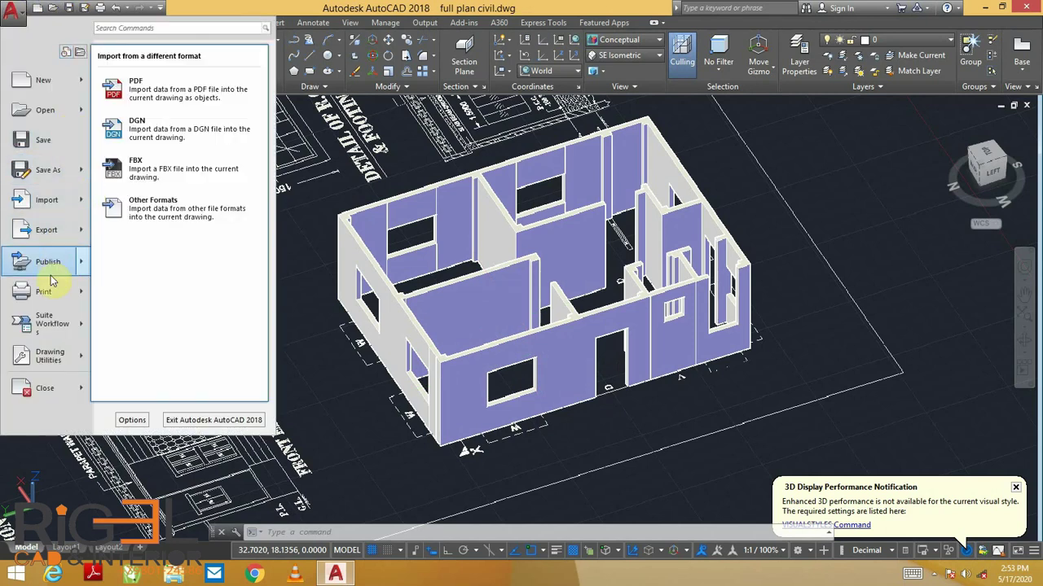
- Save the drawing to the Desktop as exterior 01.dwg
{"action": "left_click", "coordinate": [269, 234]}
{"action": "key", "text": "ctrl+shift+s"}
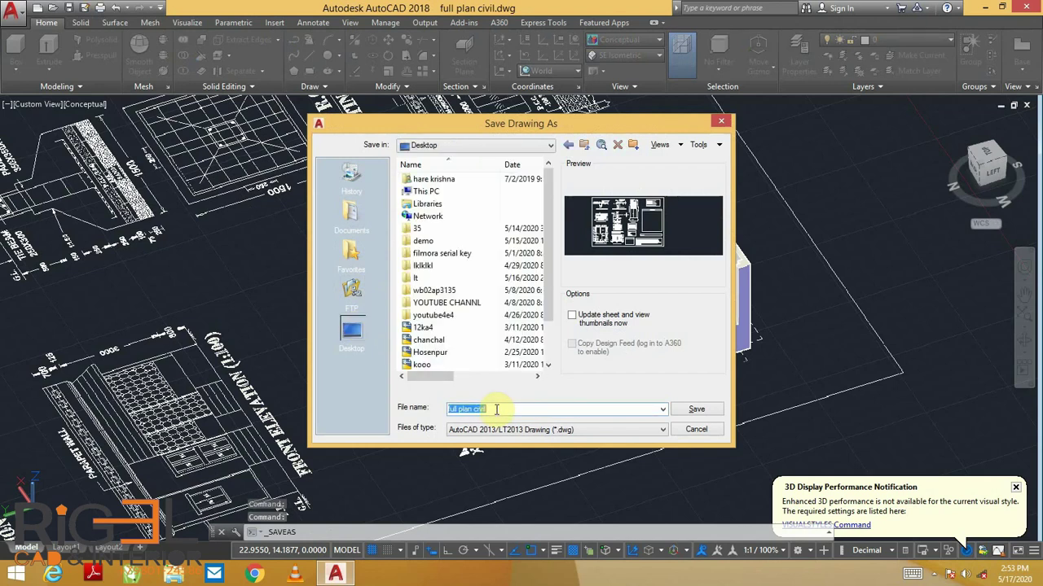
{"action": "type", "text": "exterior 01"}
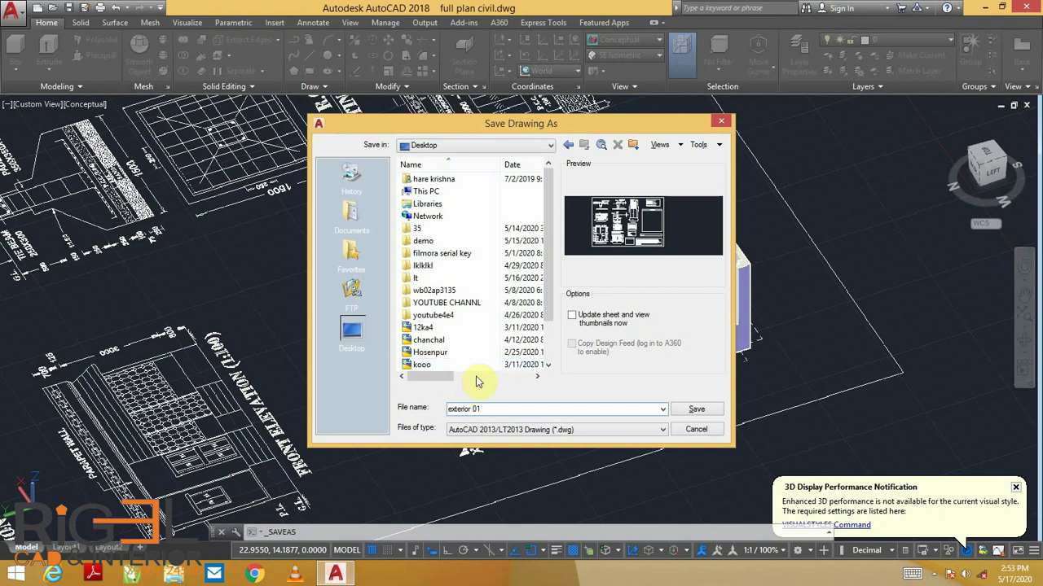
{"action": "left_click", "coordinate": [690, 409]}
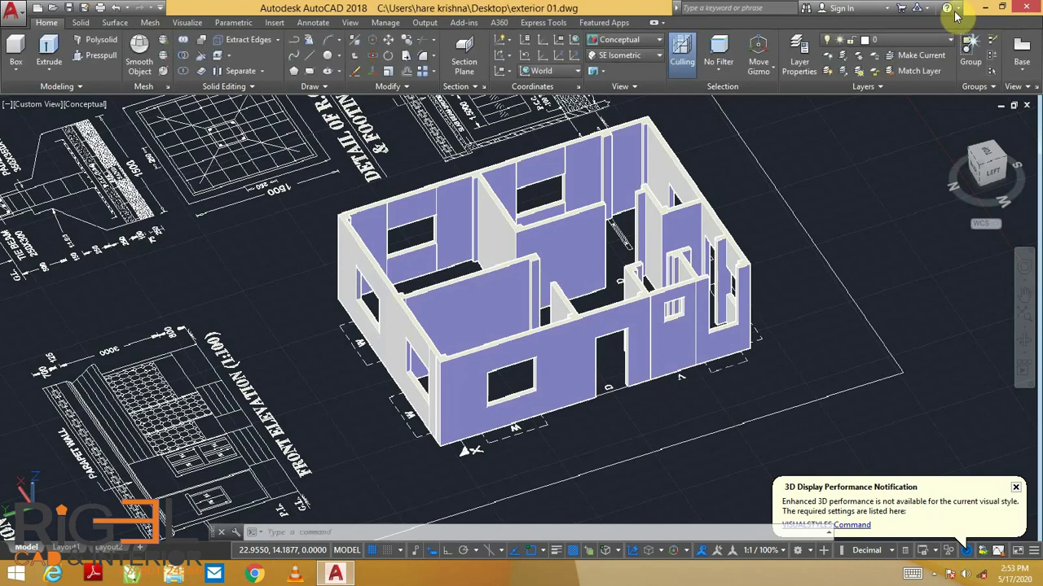
{"action": "left_click", "coordinate": [980, 7]}
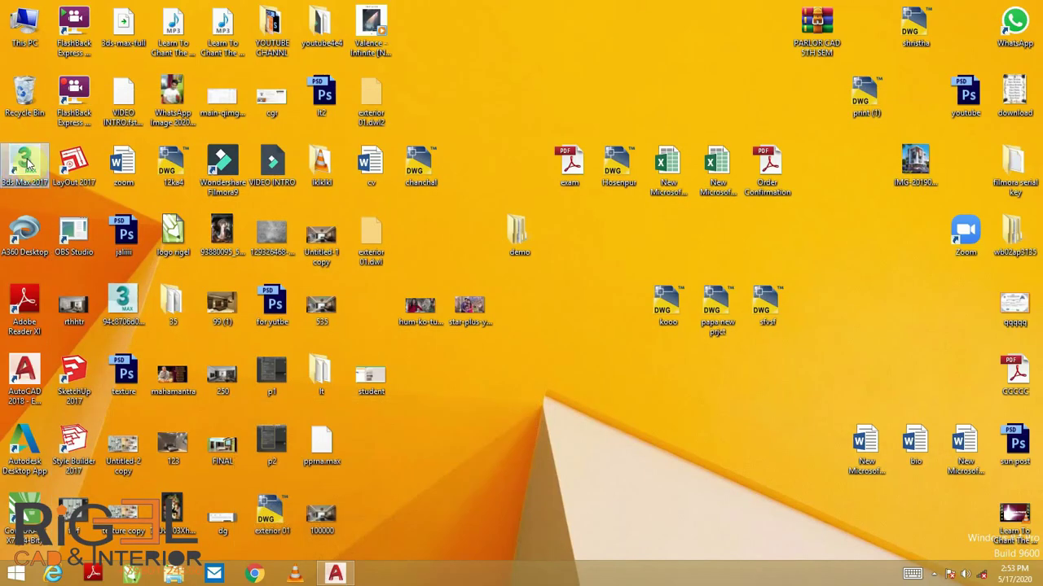
- Refresh the Windows desktop twice from its context menu
{"action": "right_click", "coordinate": [490, 85]}
{"action": "left_click", "coordinate": [524, 123]}
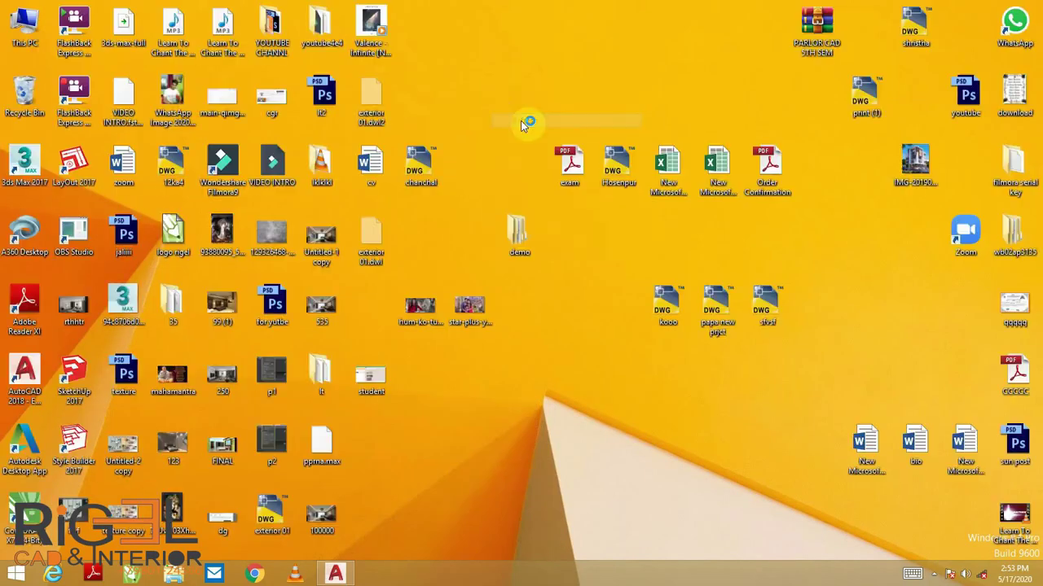
{"action": "right_click", "coordinate": [492, 58]}
{"action": "left_click", "coordinate": [523, 93]}
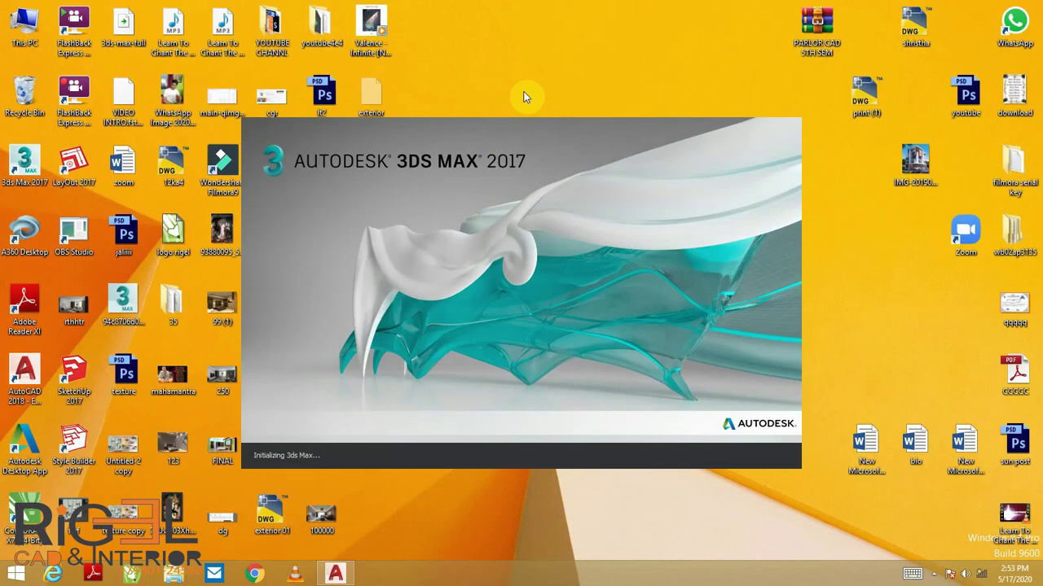
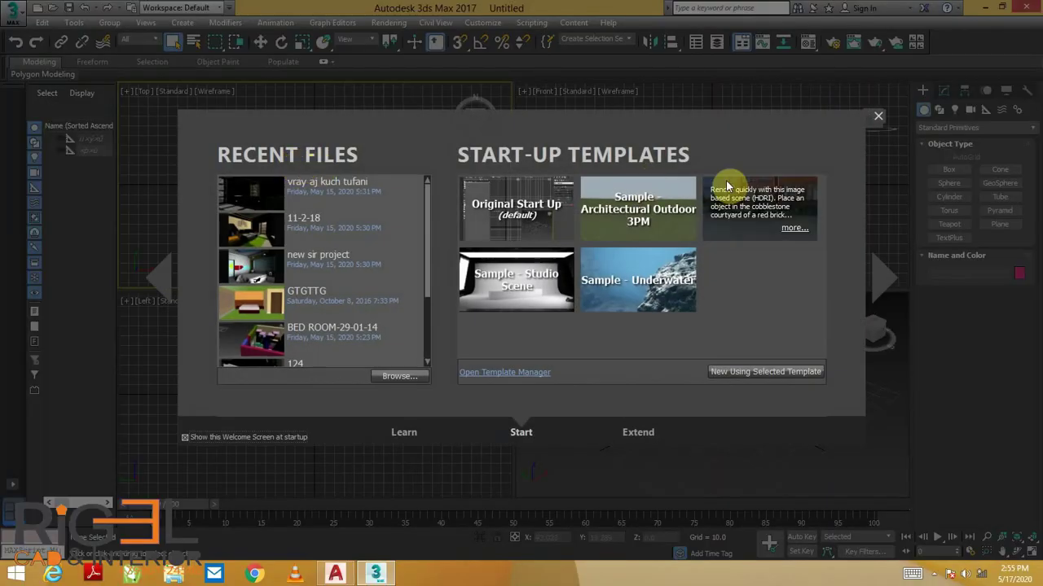
- Dismiss the Welcome Screen and bring up the 3ds Max application file menu
{"action": "left_click", "coordinate": [877, 117]}
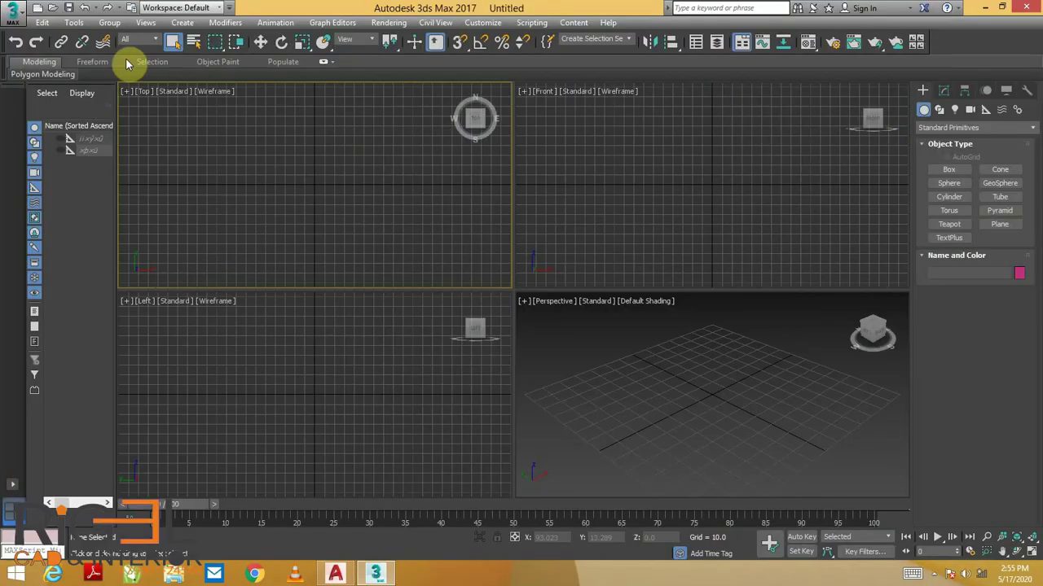
{"action": "left_click", "coordinate": [12, 12]}
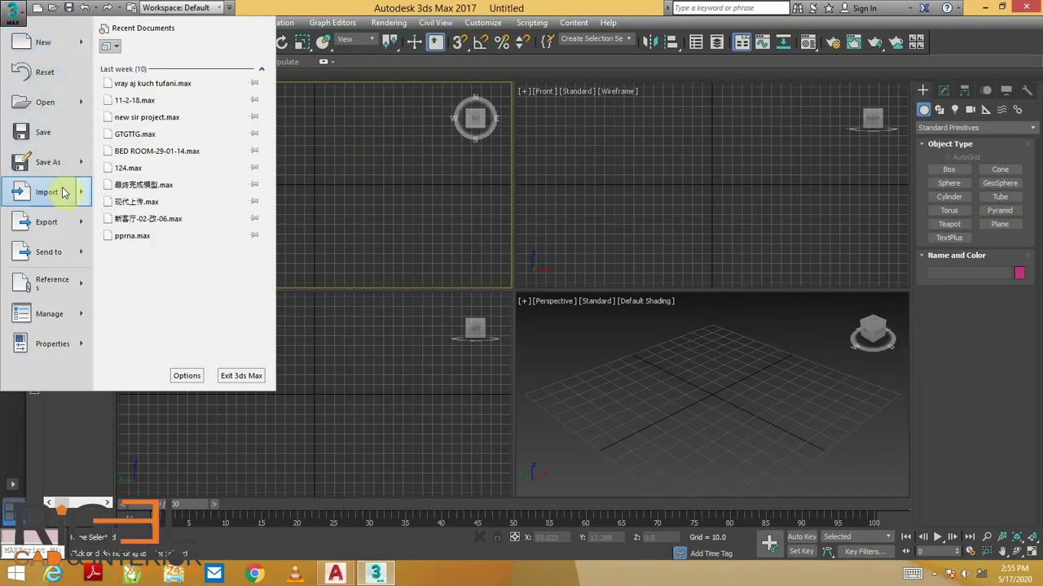
- Import exterior 01.dwg from the Desktop, accepting the default AutoCAD DWG/DXF import options
{"action": "left_click", "coordinate": [61, 187]}
{"action": "left_click", "coordinate": [37, 126]}
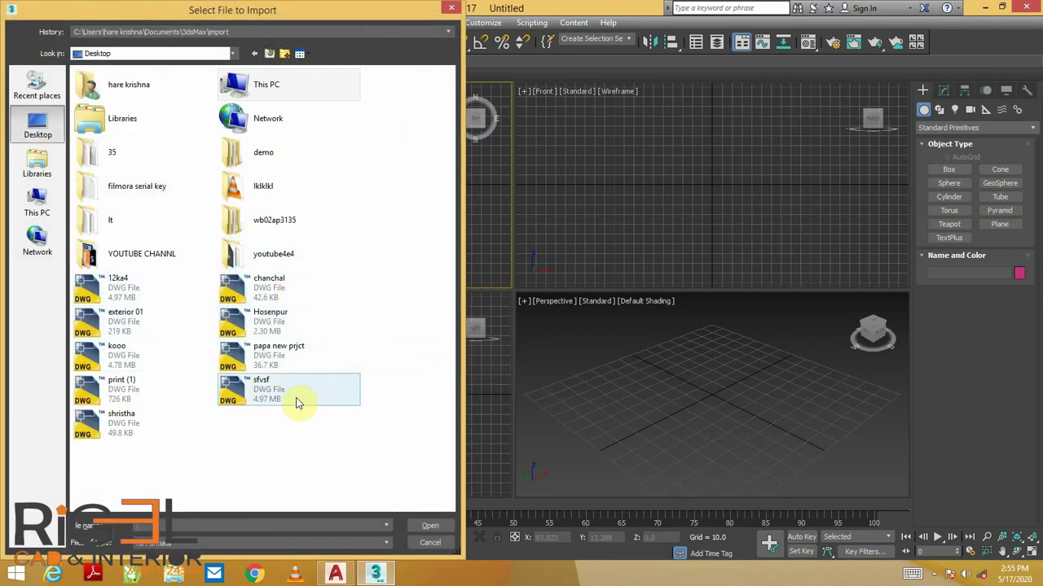
{"action": "left_click", "coordinate": [131, 324]}
{"action": "left_click", "coordinate": [430, 525]}
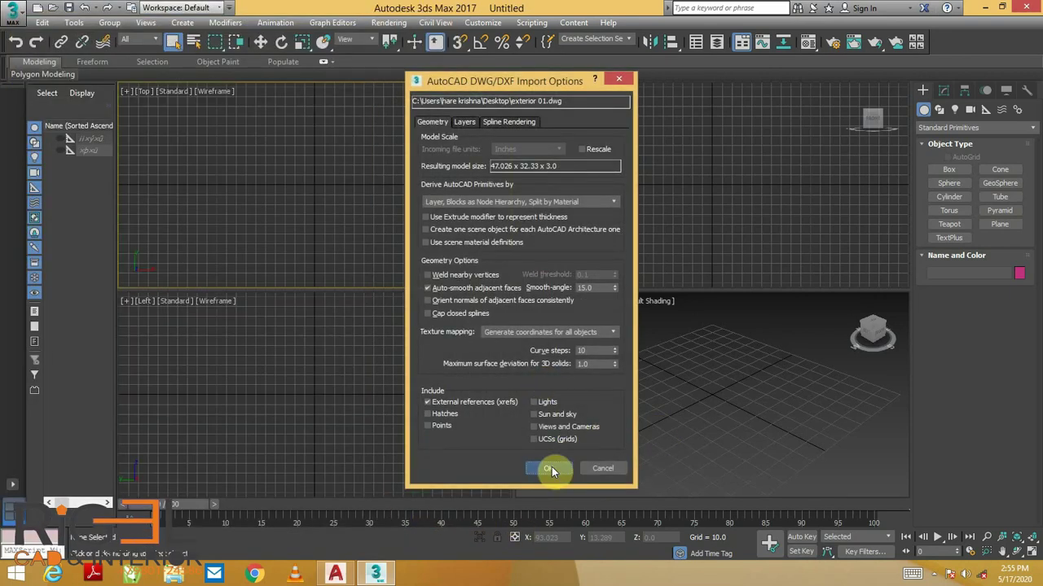
{"action": "left_click", "coordinate": [551, 469]}
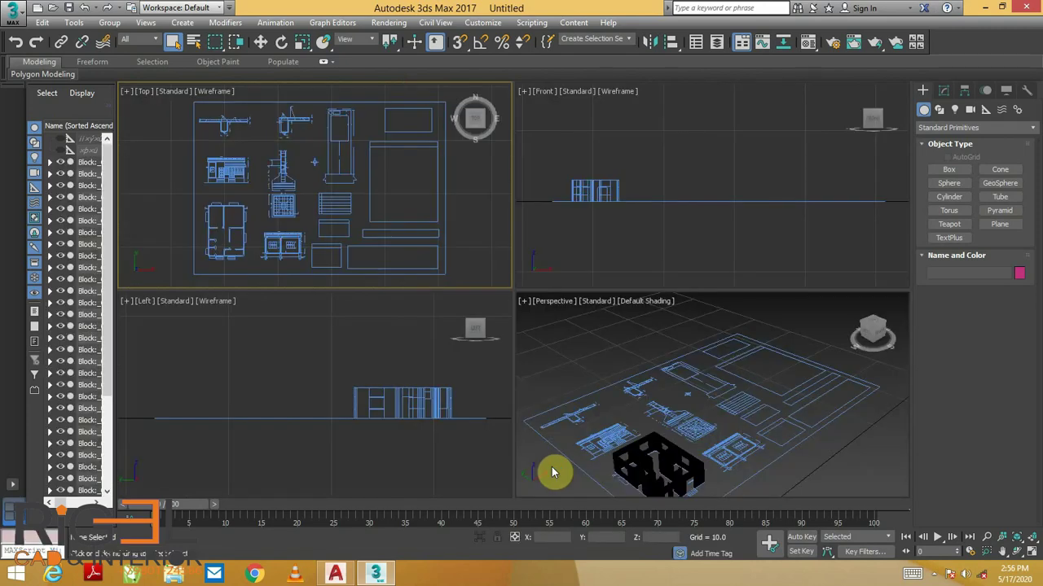
- Maximize the Perspective viewport with Alt+W so it fills the work area
{"action": "middle_click_drag", "start_coordinate": [667, 418], "coordinate": [667, 391]}
{"action": "key", "text": "alt+w"}
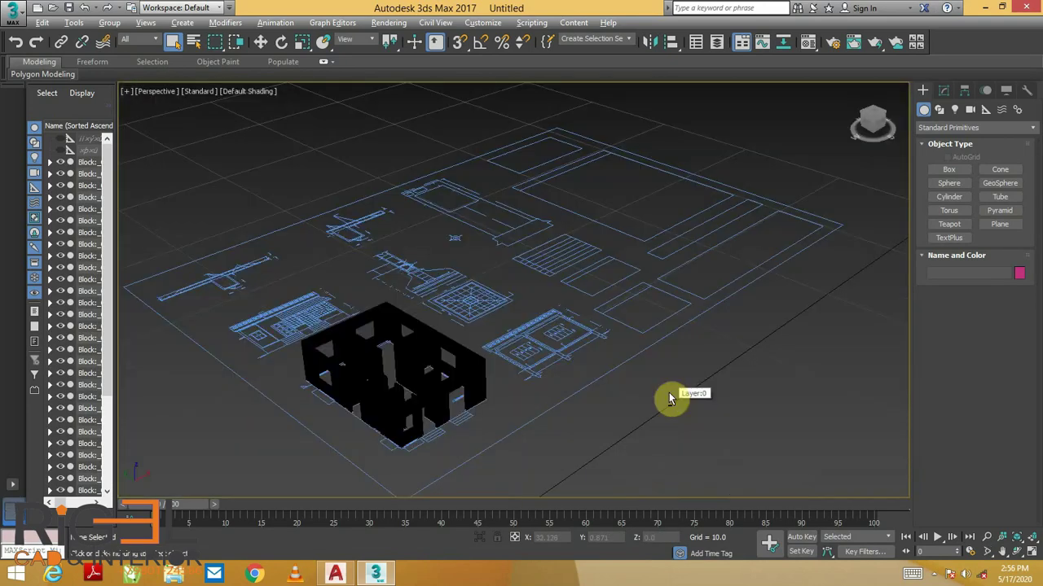
{"action": "scroll", "coordinate": [301, 392], "scroll_direction": "up", "scroll_amount": 3}
{"action": "scroll", "coordinate": [583, 353], "scroll_direction": "up", "scroll_amount": 3}
{"action": "scroll", "coordinate": [583, 354], "scroll_direction": "down", "scroll_amount": 3}
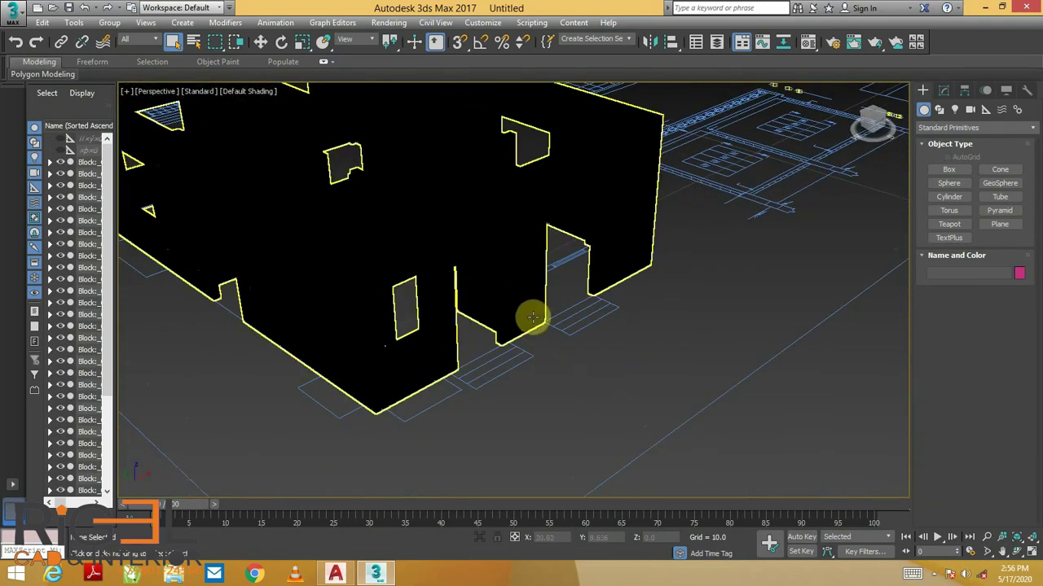
{"action": "scroll", "coordinate": [530, 314], "scroll_direction": "down", "scroll_amount": 3}
- Orbit and zoom down onto the black house walls and select the building model
{"action": "mouse_move", "coordinate": [554, 339]}
{"action": "middle_mouse_down", "text": "alt"}
{"action": "mouse_move", "coordinate": [736, 231]}
{"action": "mouse_move", "coordinate": [735, 312]}
{"action": "middle_mouse_up", "text": "alt"}
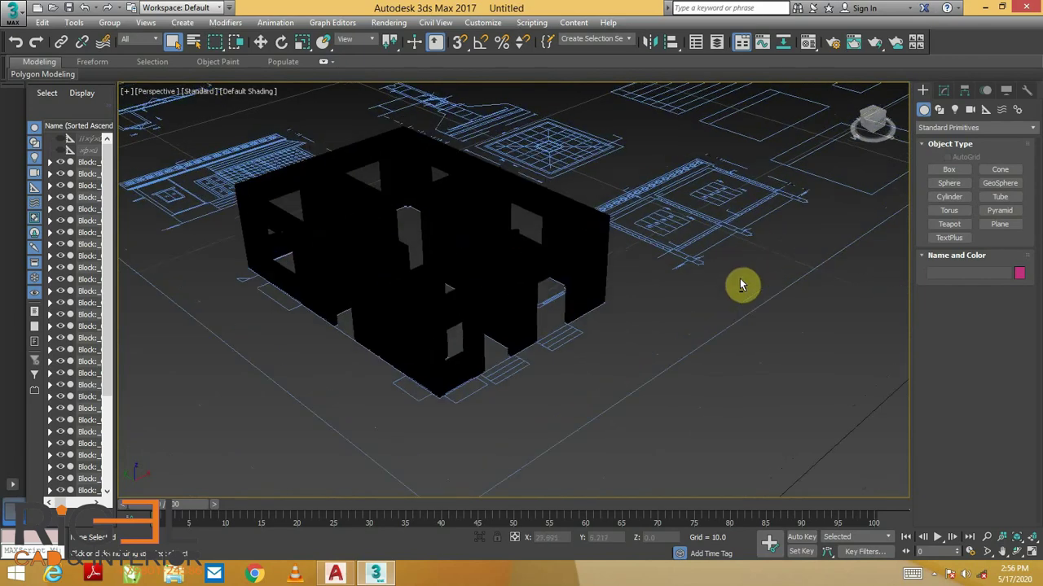
{"action": "scroll", "coordinate": [581, 326], "scroll_direction": "up", "scroll_amount": 2}
{"action": "middle_click_drag", "start_coordinate": [582, 326], "coordinate": [631, 237]}
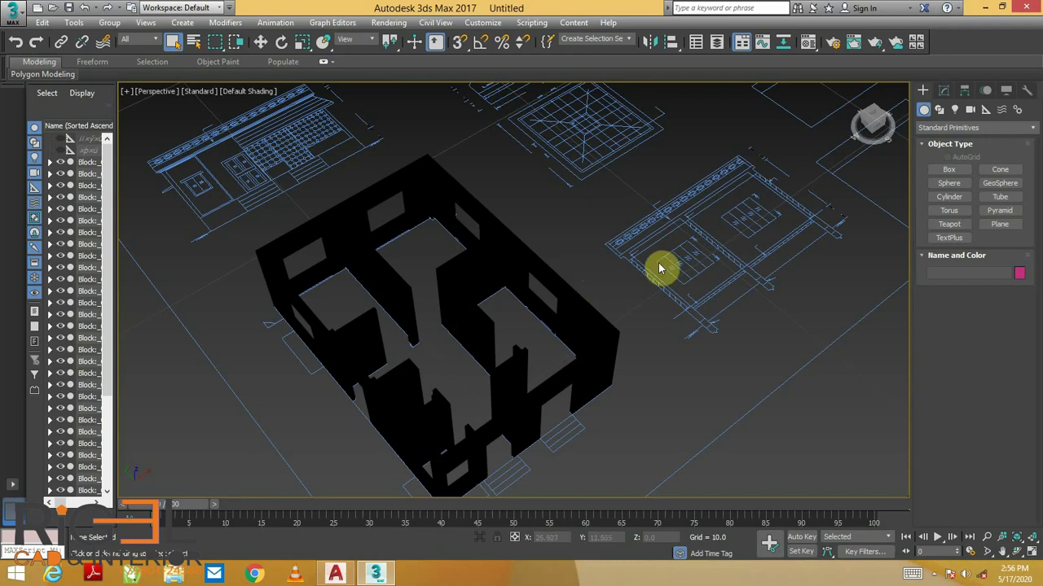
{"action": "left_click", "coordinate": [597, 313]}
{"action": "mouse_move", "coordinate": [616, 298]}
{"action": "middle_mouse_down", "text": "alt"}
{"action": "mouse_move", "coordinate": [640, 279]}
{"action": "mouse_move", "coordinate": [756, 290]}
{"action": "mouse_move", "coordinate": [707, 293]}
{"action": "mouse_move", "coordinate": [709, 315]}
{"action": "mouse_move", "coordinate": [768, 280]}
{"action": "mouse_move", "coordinate": [686, 325]}
{"action": "mouse_move", "coordinate": [647, 324]}
{"action": "mouse_move", "coordinate": [659, 309]}
{"action": "mouse_move", "coordinate": [635, 284]}
{"action": "middle_mouse_up", "text": "alt"}
{"action": "scroll", "coordinate": [761, 288], "scroll_direction": "up", "scroll_amount": 5}
{"action": "scroll", "coordinate": [760, 289], "scroll_direction": "down", "scroll_amount": 5}
- Drag the first grey default material from the Material Editor onto the house walls
{"action": "key", "text": "m"}
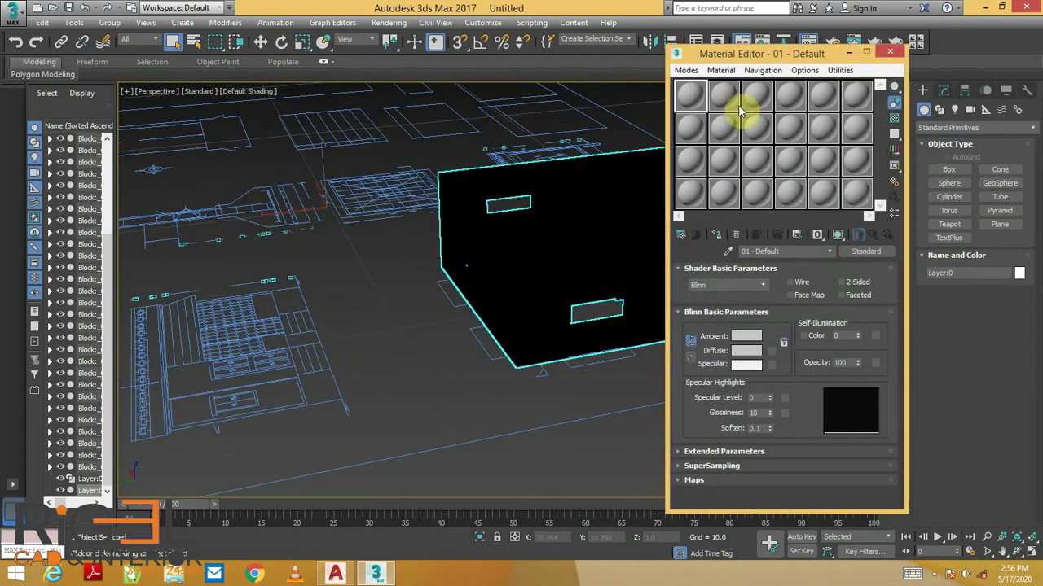
{"action": "left_click_drag", "start_coordinate": [733, 64], "coordinate": [836, 71]}
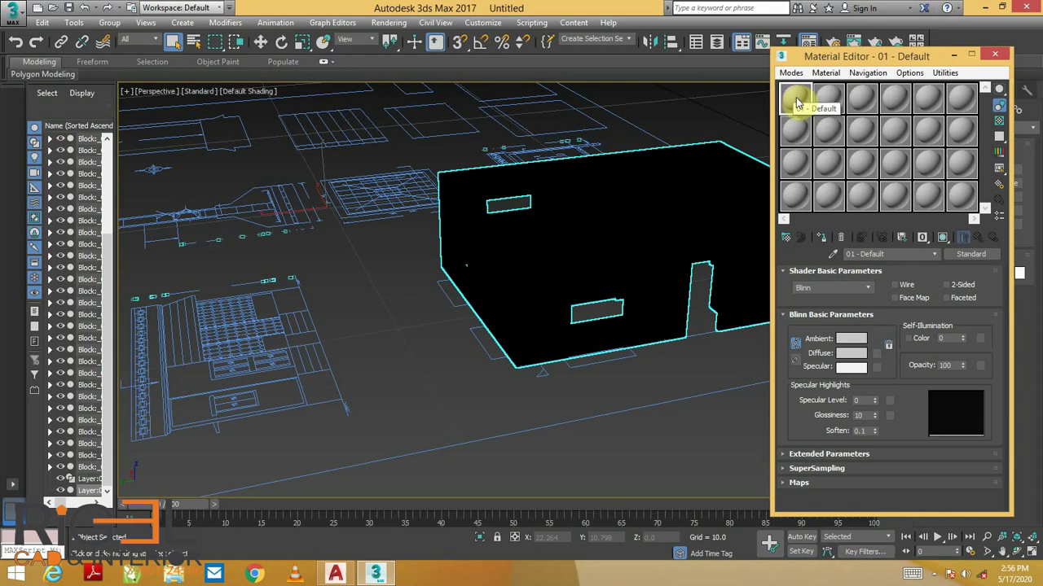
{"action": "left_click_drag", "start_coordinate": [799, 101], "coordinate": [682, 233]}
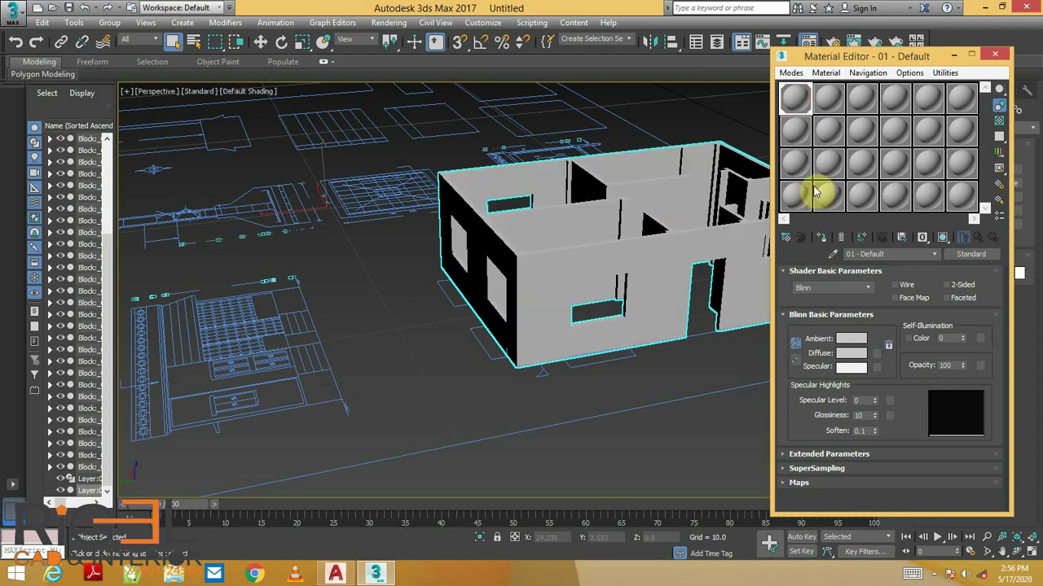
{"action": "key", "text": "m"}
{"action": "left_click", "coordinate": [813, 411]}
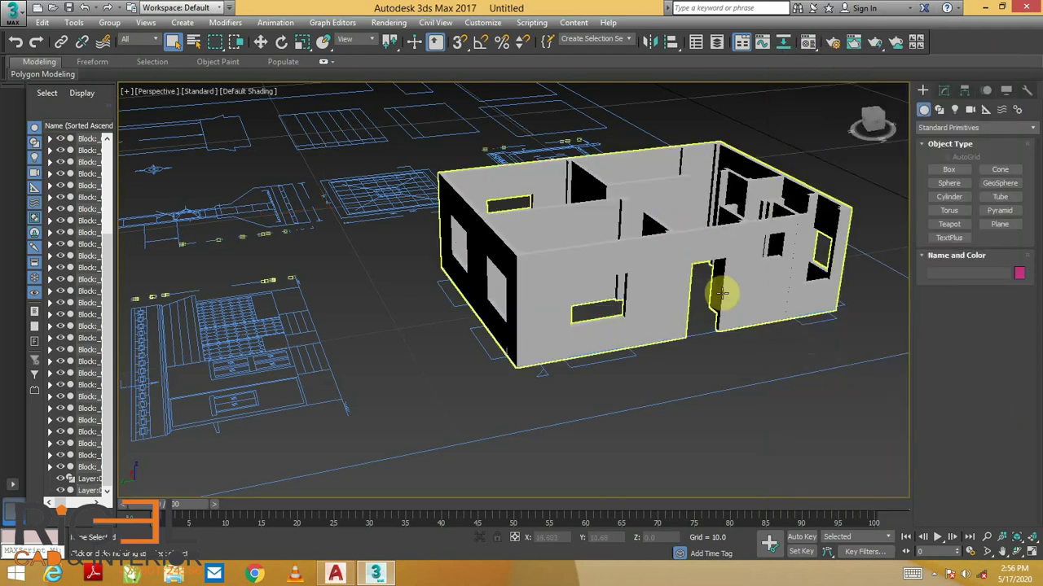
{"action": "middle_click_drag", "start_coordinate": [717, 274], "coordinate": [727, 306], "text": "alt"}
{"action": "left_click", "coordinate": [727, 306]}
{"action": "mouse_move", "coordinate": [709, 261]}
{"action": "middle_mouse_down", "text": "alt"}
{"action": "mouse_move", "coordinate": [514, 321]}
{"action": "mouse_move", "coordinate": [516, 298]}
{"action": "mouse_move", "coordinate": [673, 247]}
{"action": "mouse_move", "coordinate": [540, 328]}
{"action": "mouse_move", "coordinate": [642, 325]}
{"action": "mouse_move", "coordinate": [563, 389]}
{"action": "mouse_move", "coordinate": [562, 364]}
{"action": "mouse_move", "coordinate": [594, 349]}
{"action": "mouse_move", "coordinate": [540, 379]}
{"action": "mouse_move", "coordinate": [563, 368]}
{"action": "mouse_move", "coordinate": [610, 373]}
{"action": "mouse_move", "coordinate": [542, 383]}
{"action": "mouse_move", "coordinate": [535, 359]}
{"action": "middle_mouse_up", "text": "alt"}
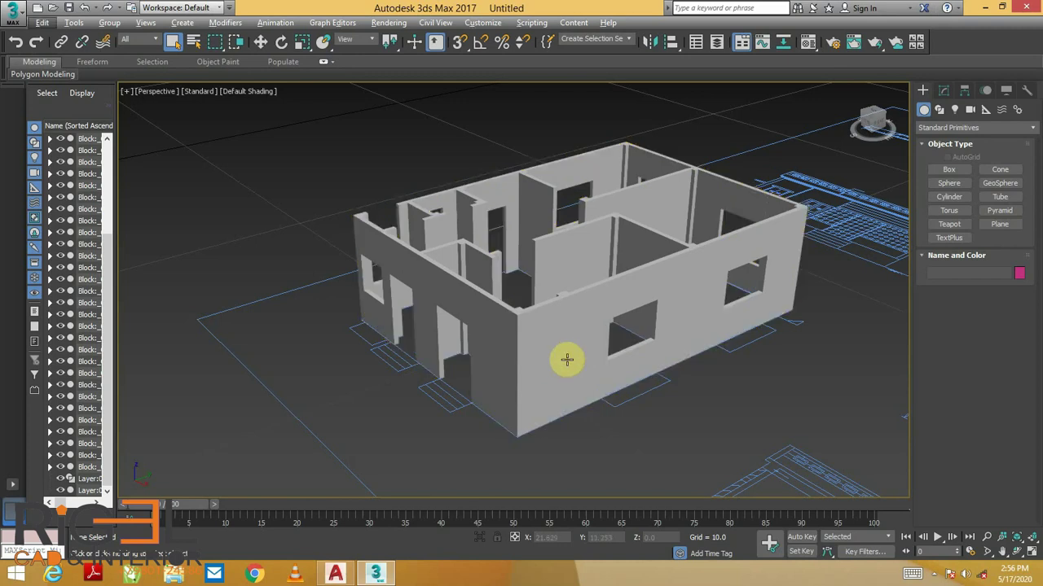
{"action": "left_click", "coordinate": [543, 352]}
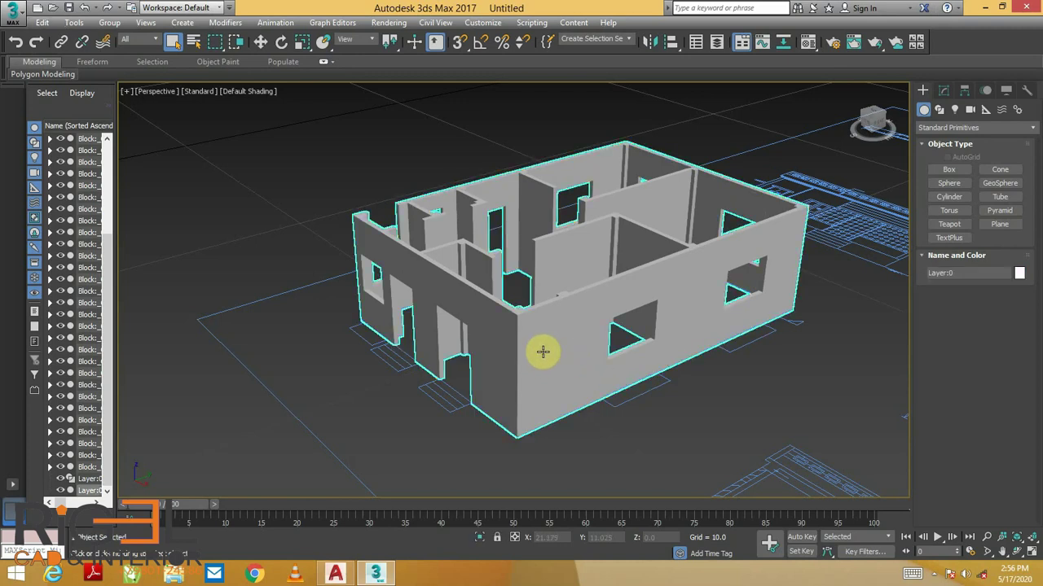
{"action": "left_click", "coordinate": [723, 433]}
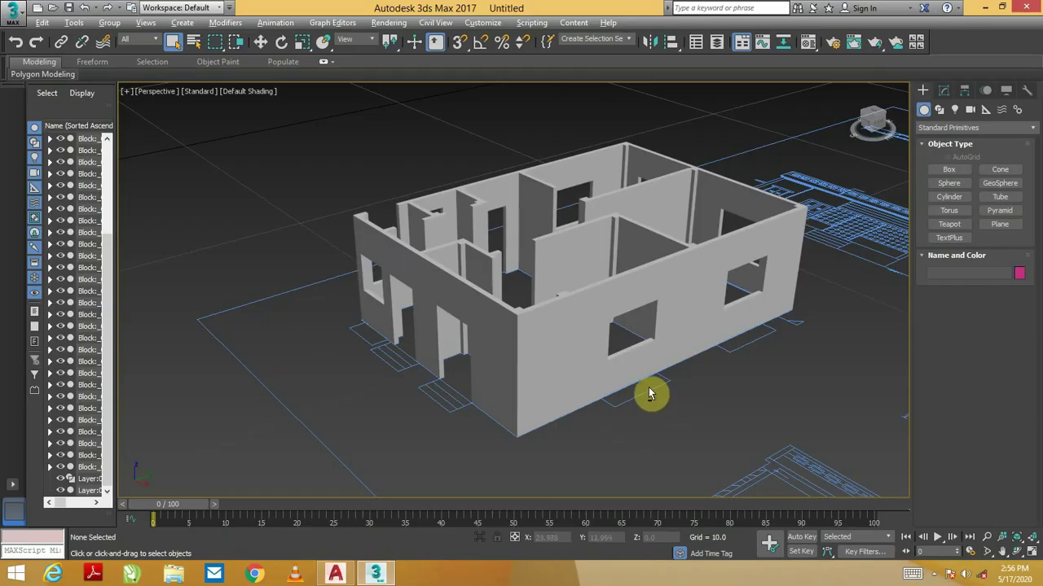
{"action": "mouse_move", "coordinate": [648, 394]}
{"action": "middle_mouse_down", "text": "alt"}
{"action": "mouse_move", "coordinate": [669, 391]}
{"action": "mouse_move", "coordinate": [692, 363]}
{"action": "mouse_move", "coordinate": [597, 415]}
{"action": "mouse_move", "coordinate": [603, 400]}
{"action": "mouse_move", "coordinate": [589, 431]}
{"action": "mouse_move", "coordinate": [610, 447]}
{"action": "mouse_move", "coordinate": [590, 458]}
{"action": "mouse_move", "coordinate": [600, 414]}
{"action": "middle_mouse_up", "text": "alt"}
{"action": "left_click", "coordinate": [705, 350]}
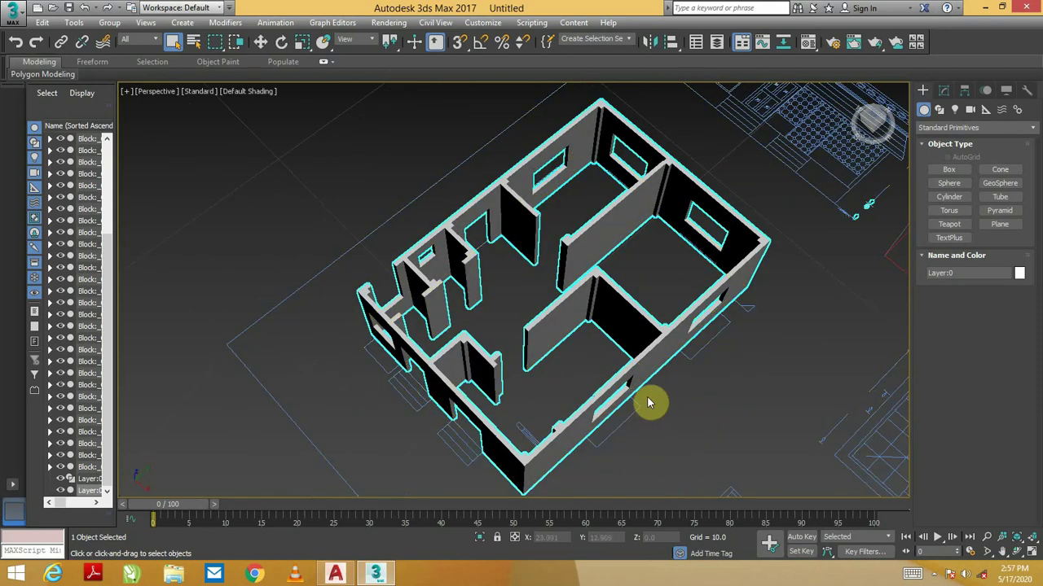
{"action": "mouse_move", "coordinate": [685, 400]}
{"action": "middle_mouse_down", "text": "alt"}
{"action": "mouse_move", "coordinate": [687, 363]}
{"action": "mouse_move", "coordinate": [703, 344]}
{"action": "middle_mouse_up", "text": "alt"}
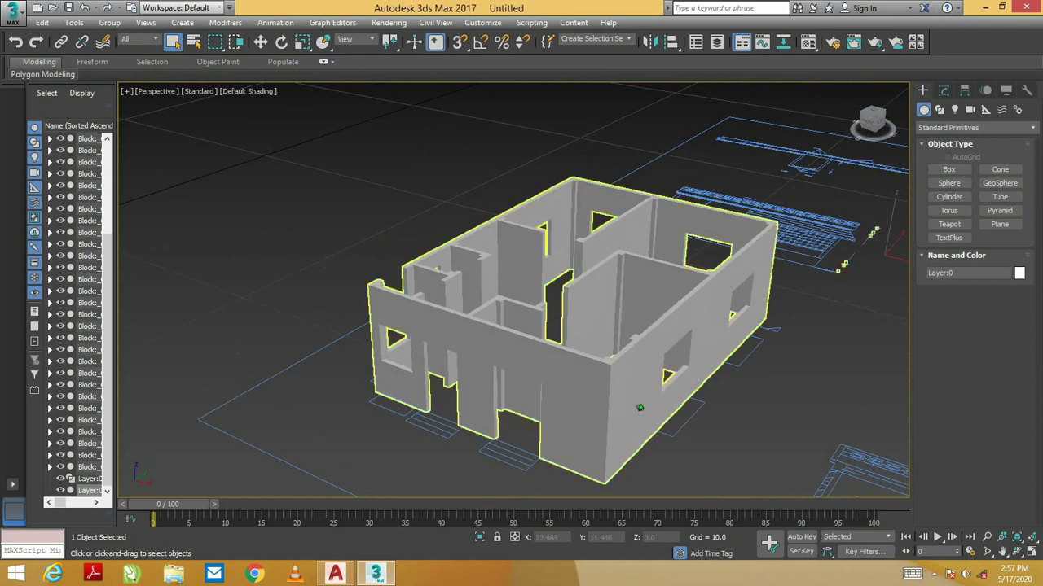
{"action": "scroll", "coordinate": [633, 409], "scroll_direction": "up", "scroll_amount": 2}
{"action": "scroll", "coordinate": [632, 410], "scroll_direction": "down", "scroll_amount": 1}
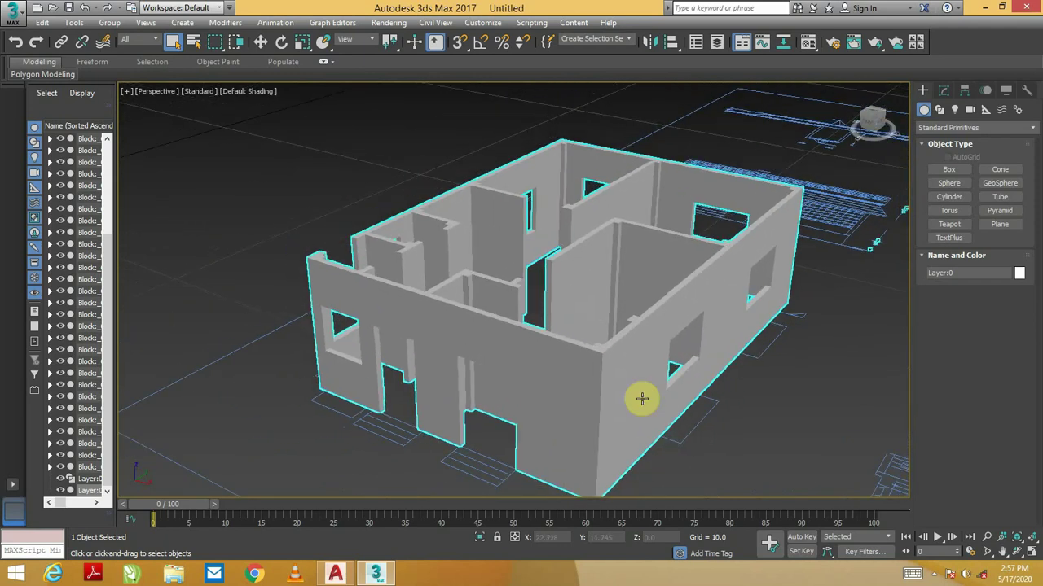